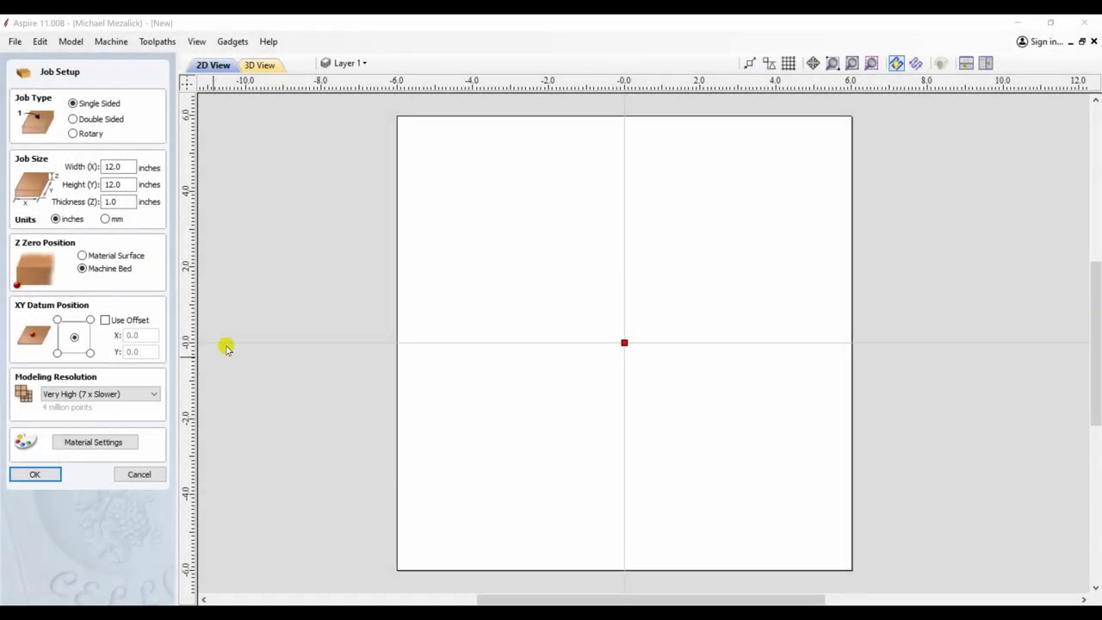
- Confirm the 12 × 12 inch job and draw a 2 × 7 inch rectangle anchored at X 0, Y 0
{"action": "left_click", "coordinate": [34, 474]}
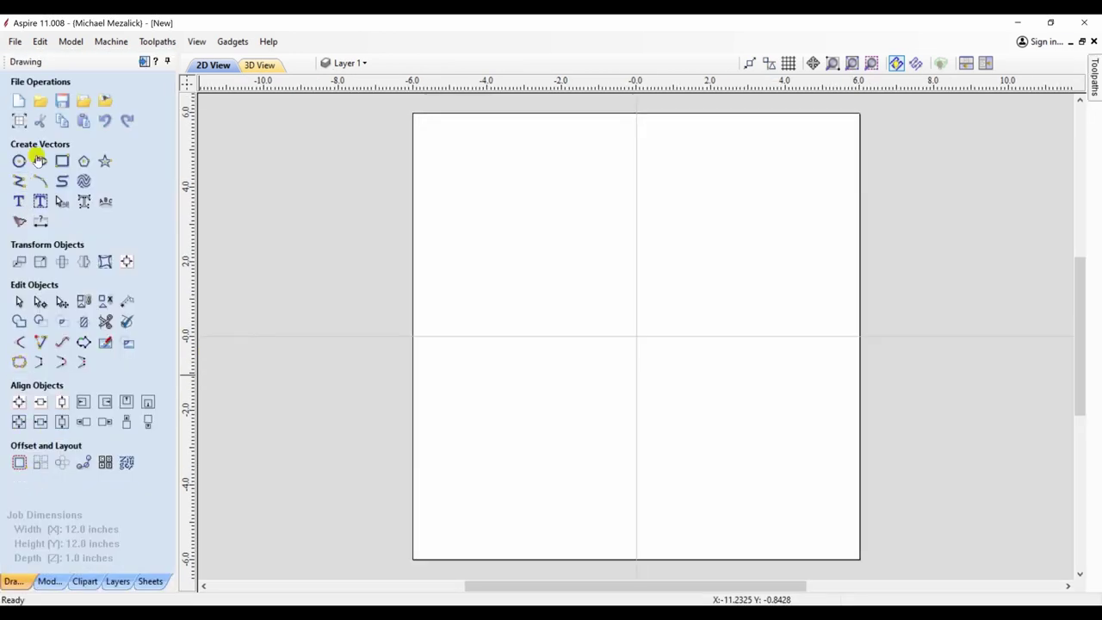
{"action": "left_click", "coordinate": [62, 161]}
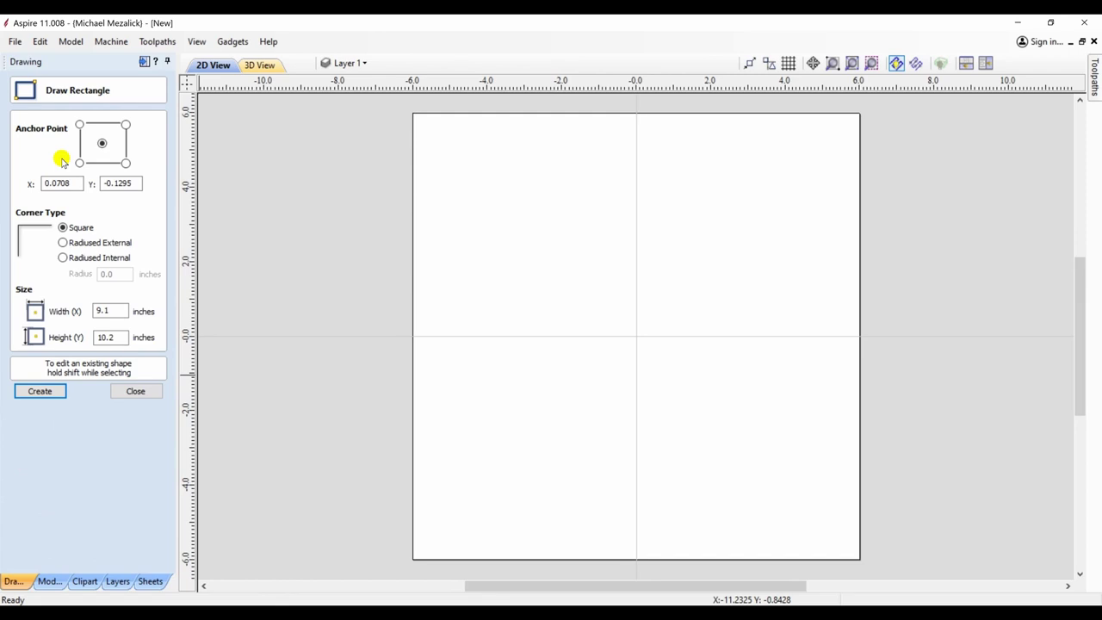
{"action": "left_click", "coordinate": [124, 310]}
{"action": "key", "text": "Tab"}
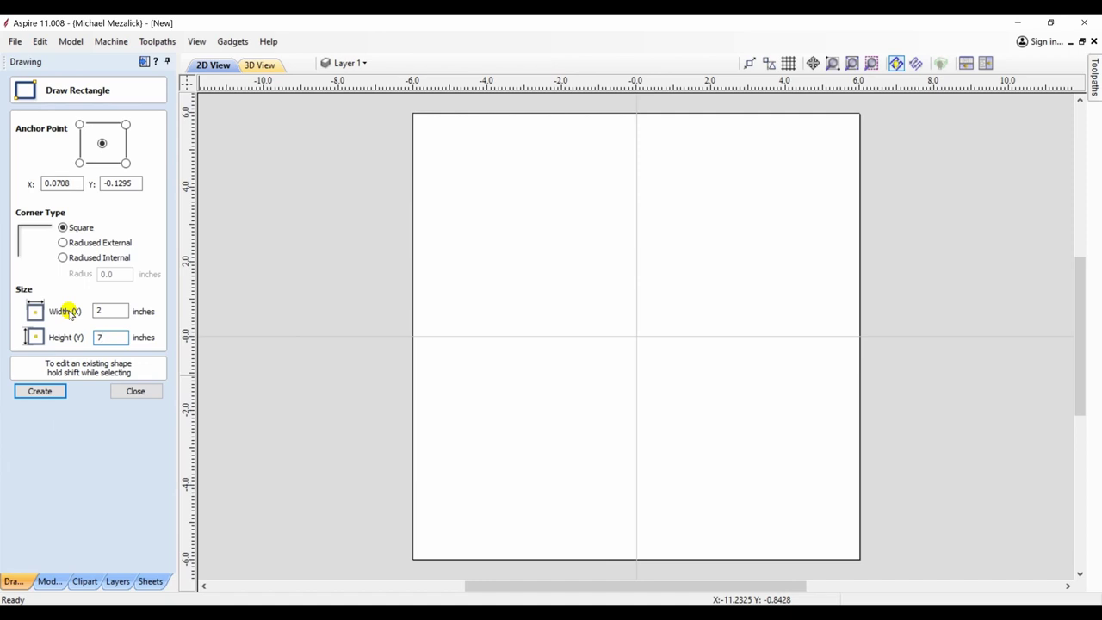
{"action": "left_click", "coordinate": [76, 183]}
{"action": "type", "text": "0"}
{"action": "key", "text": "Tab"}
{"action": "type", "text": "0"}
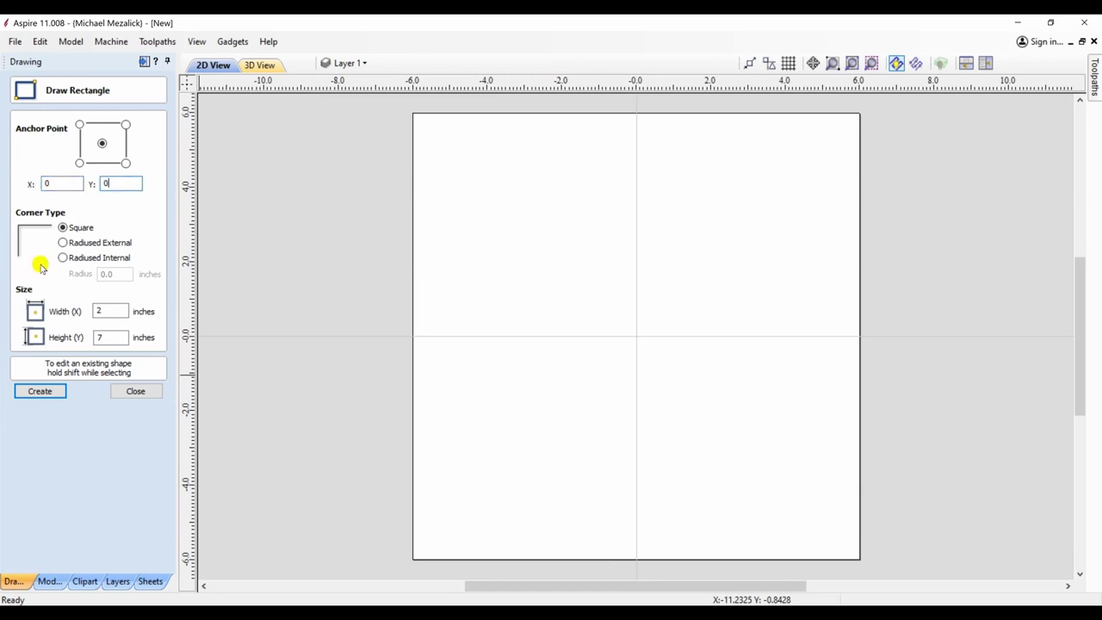
{"action": "left_click", "coordinate": [38, 391]}
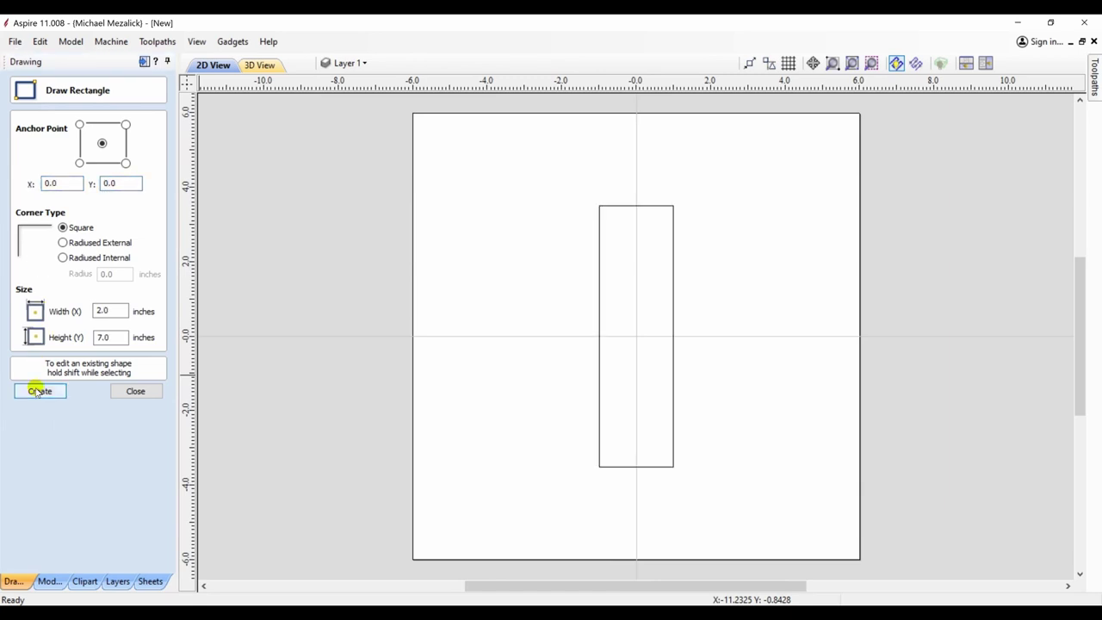
{"action": "left_click", "coordinate": [125, 392]}
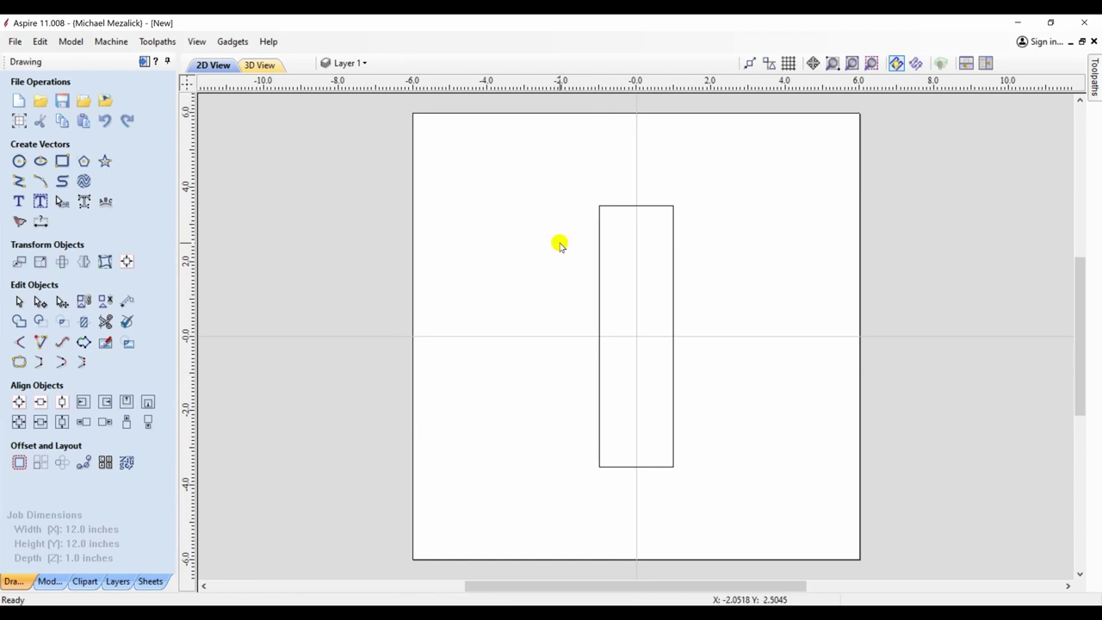
- Select the rectangle and build a 3D shape from it with Create Shape
{"action": "left_click", "coordinate": [599, 260]}
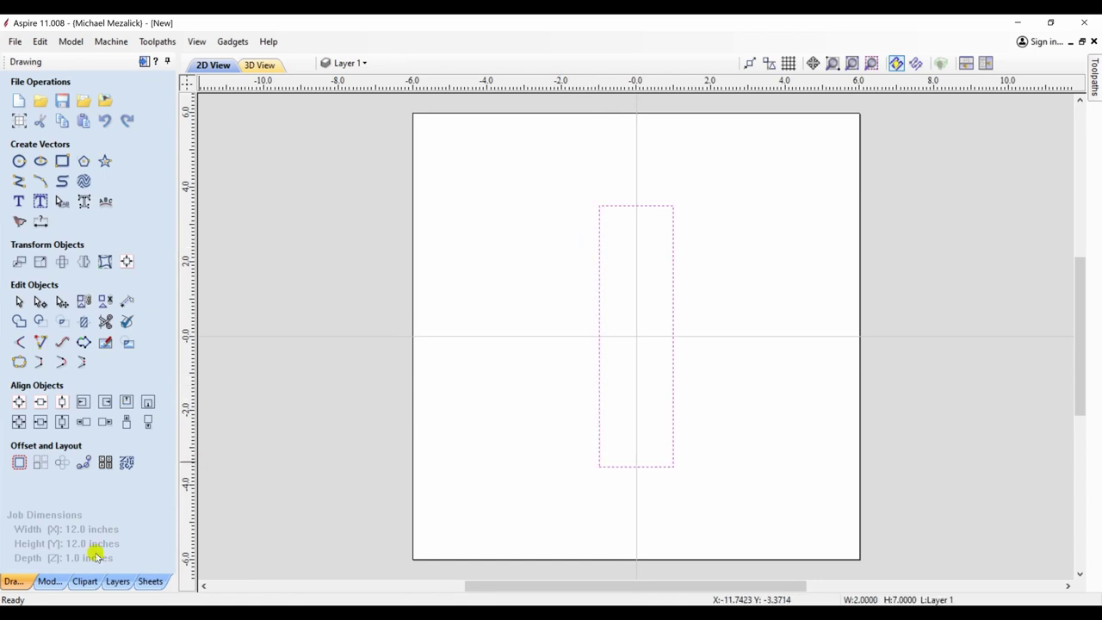
{"action": "left_click", "coordinate": [49, 583]}
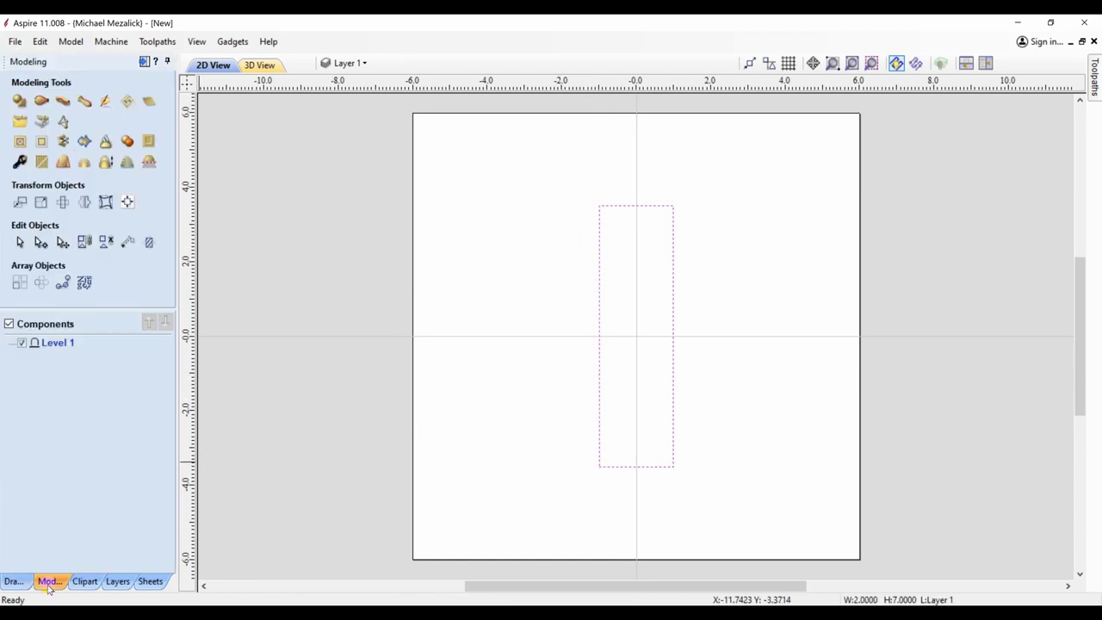
{"action": "left_click", "coordinate": [19, 103]}
{"action": "left_click", "coordinate": [102, 229]}
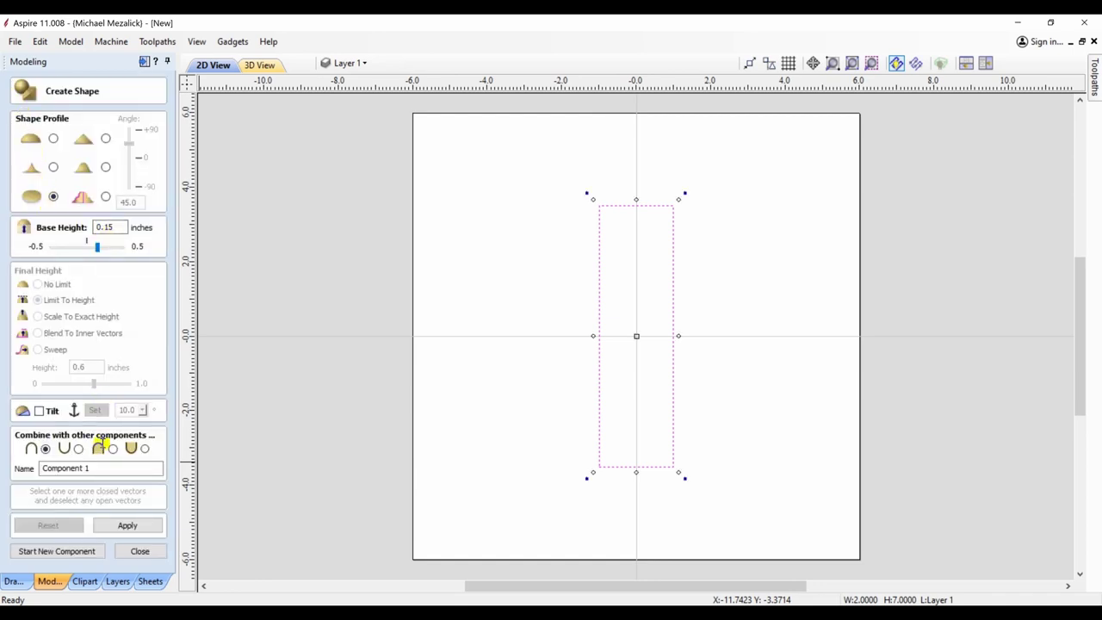
{"action": "left_click", "coordinate": [124, 525]}
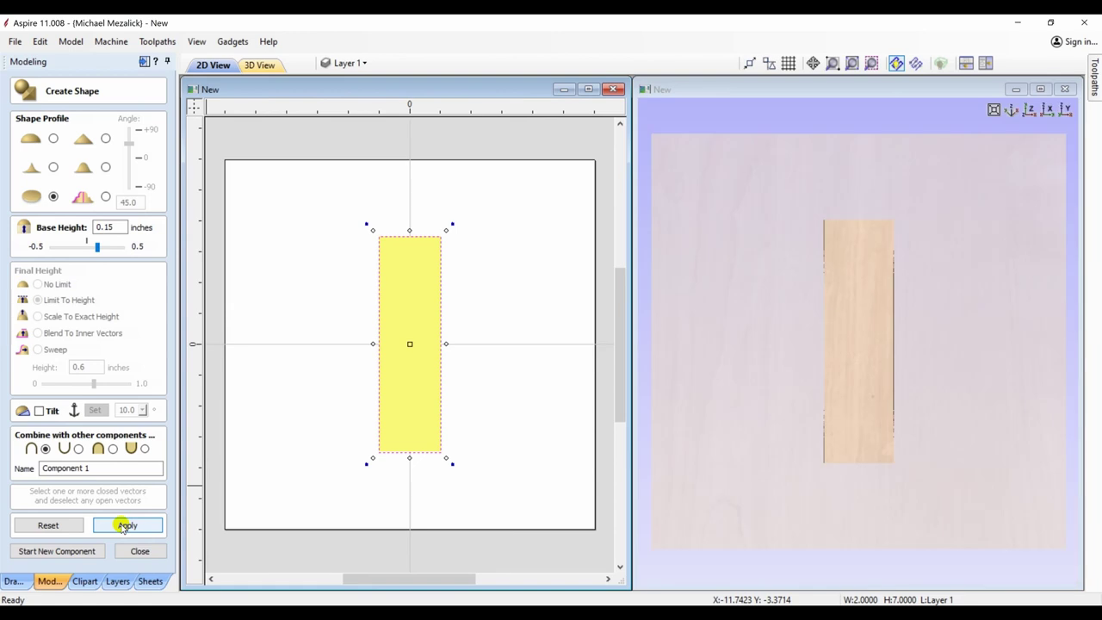
- Tilt the shape 10° along the rectangle's length and change its combine mode
{"action": "left_click", "coordinate": [39, 411]}
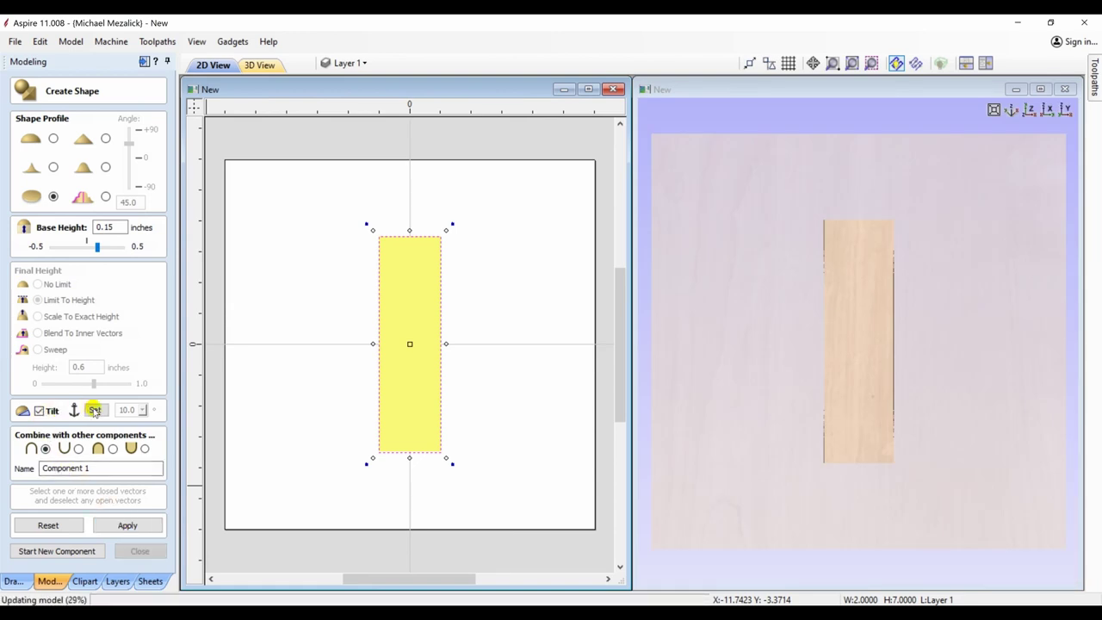
{"action": "left_click", "coordinate": [95, 411]}
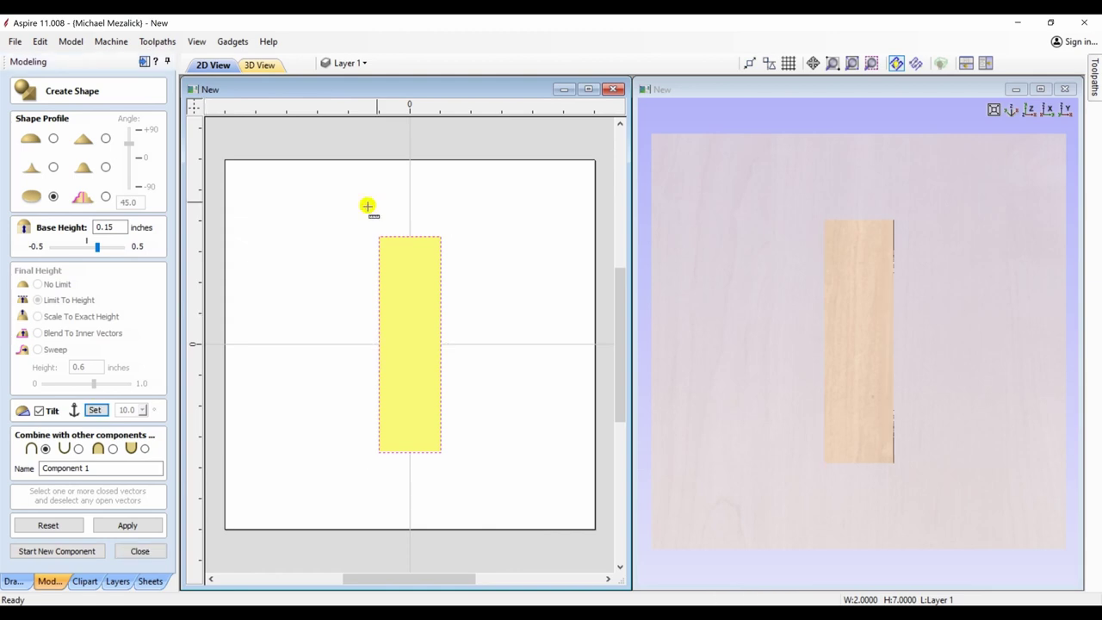
{"action": "left_click_drag", "start_coordinate": [408, 210], "coordinate": [411, 477]}
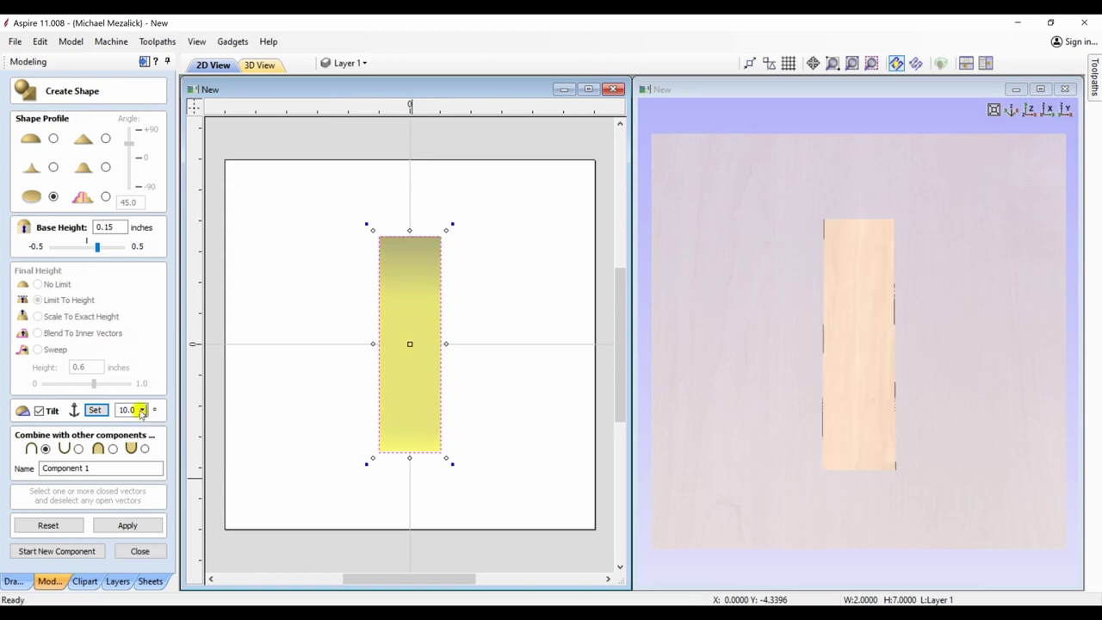
{"action": "left_click", "coordinate": [143, 410]}
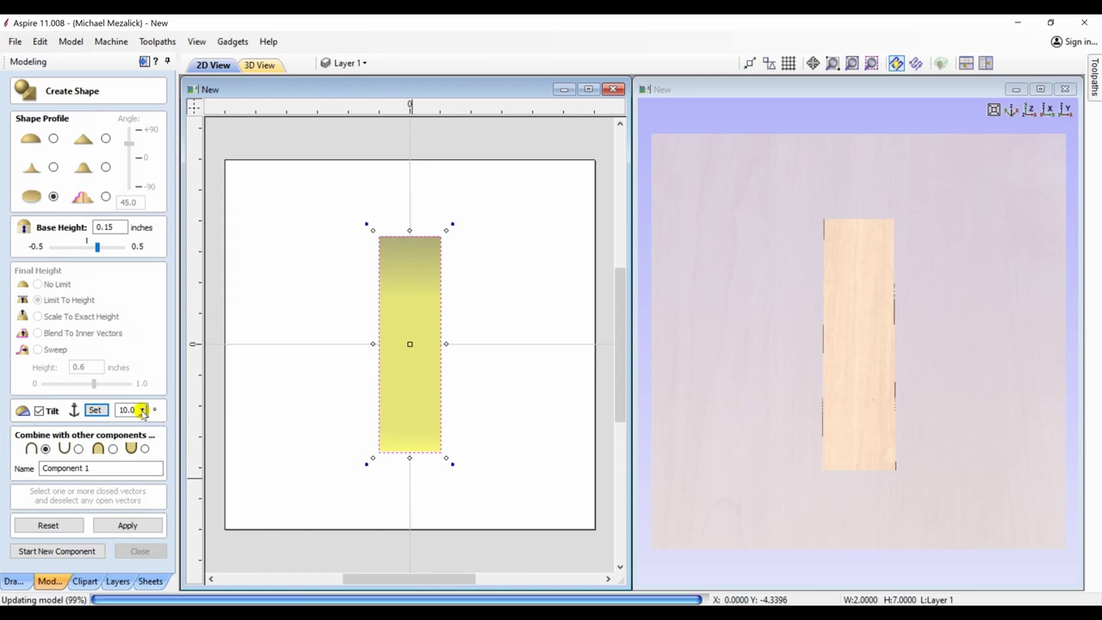
{"action": "left_click", "coordinate": [113, 449]}
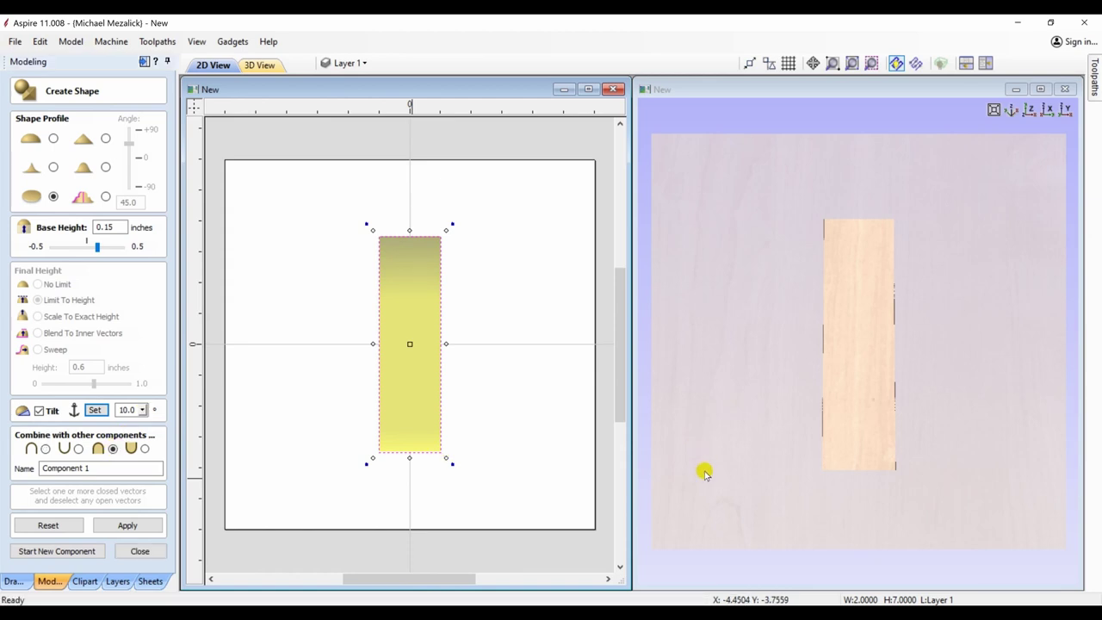
{"action": "left_click_drag", "start_coordinate": [704, 474], "coordinate": [711, 433]}
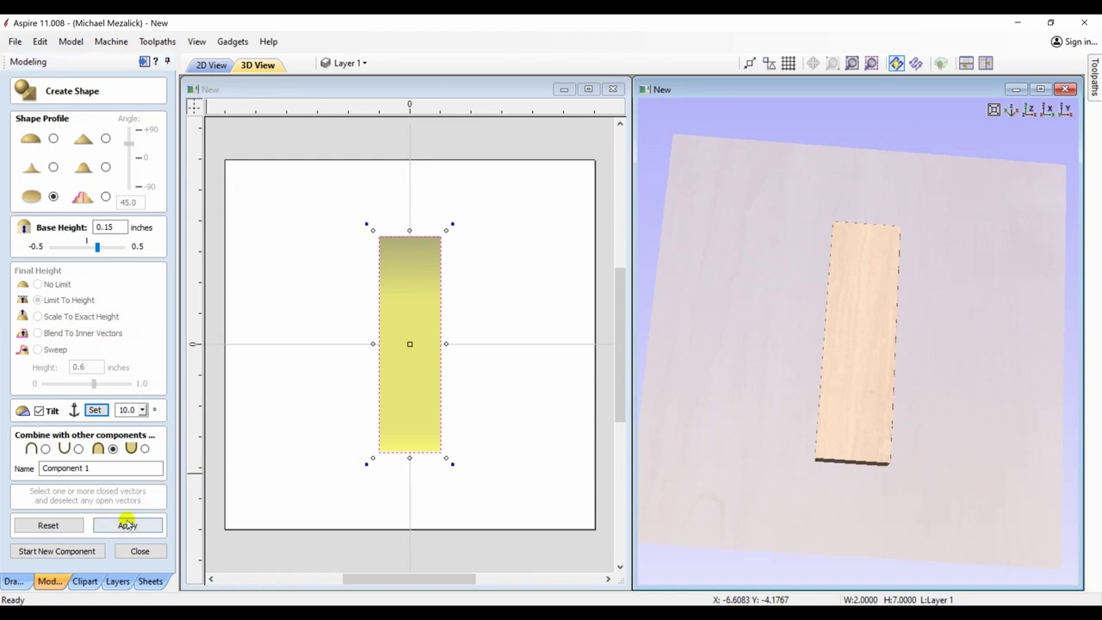
- Name the component 'Nose' and apply it
{"action": "left_click_drag", "start_coordinate": [101, 468], "coordinate": [9, 464]}
{"action": "type", "text": "N"}
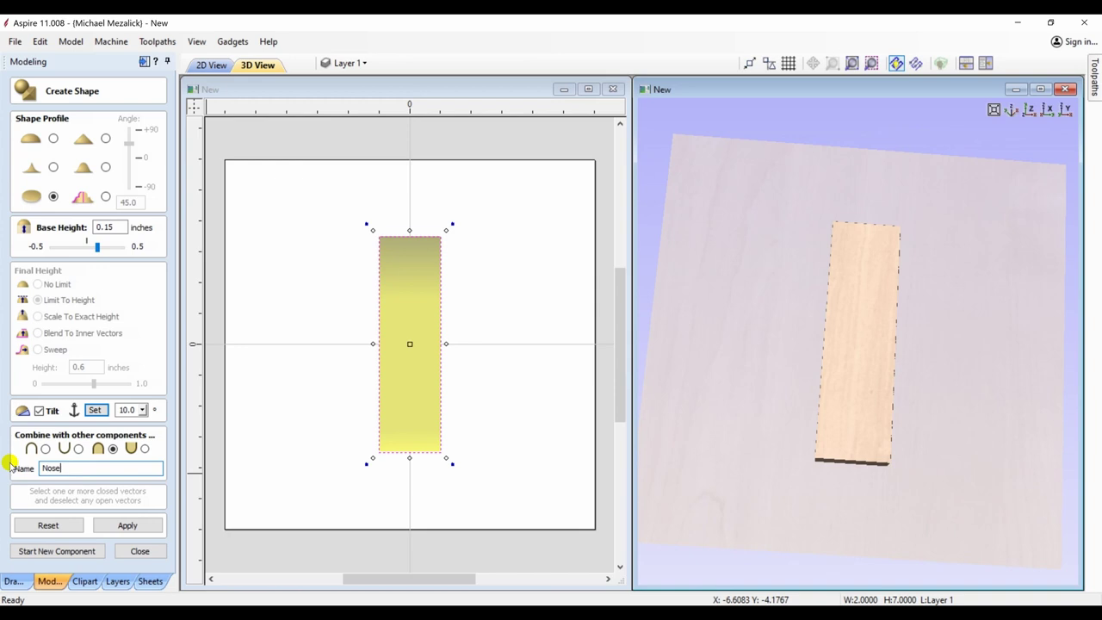
{"action": "type", "text": "ose"}
{"action": "left_click", "coordinate": [127, 526]}
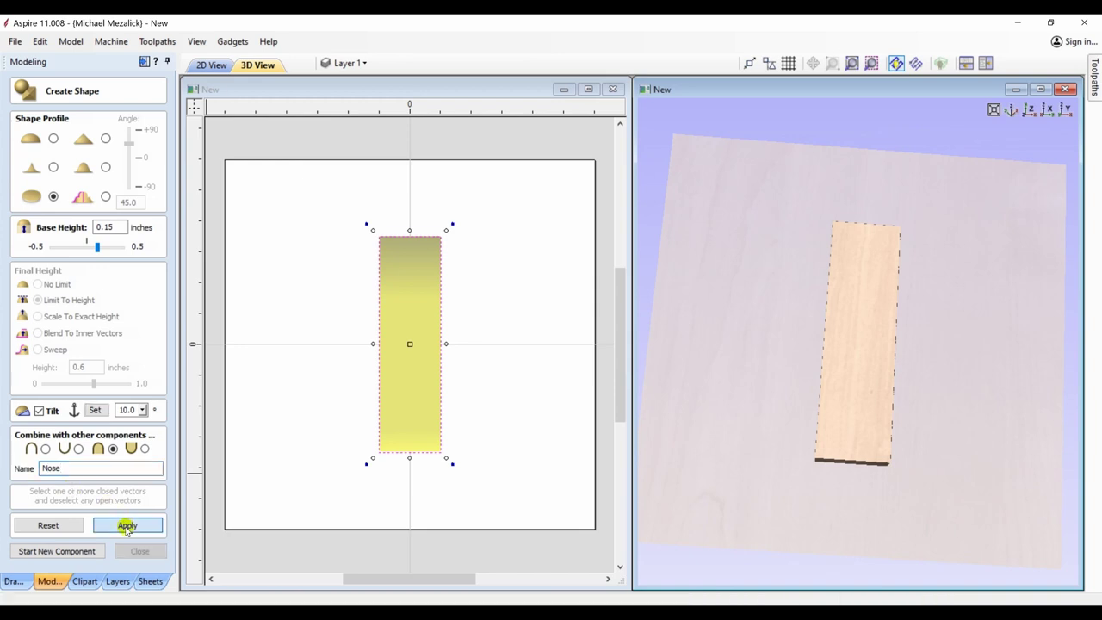
{"action": "left_click", "coordinate": [139, 551]}
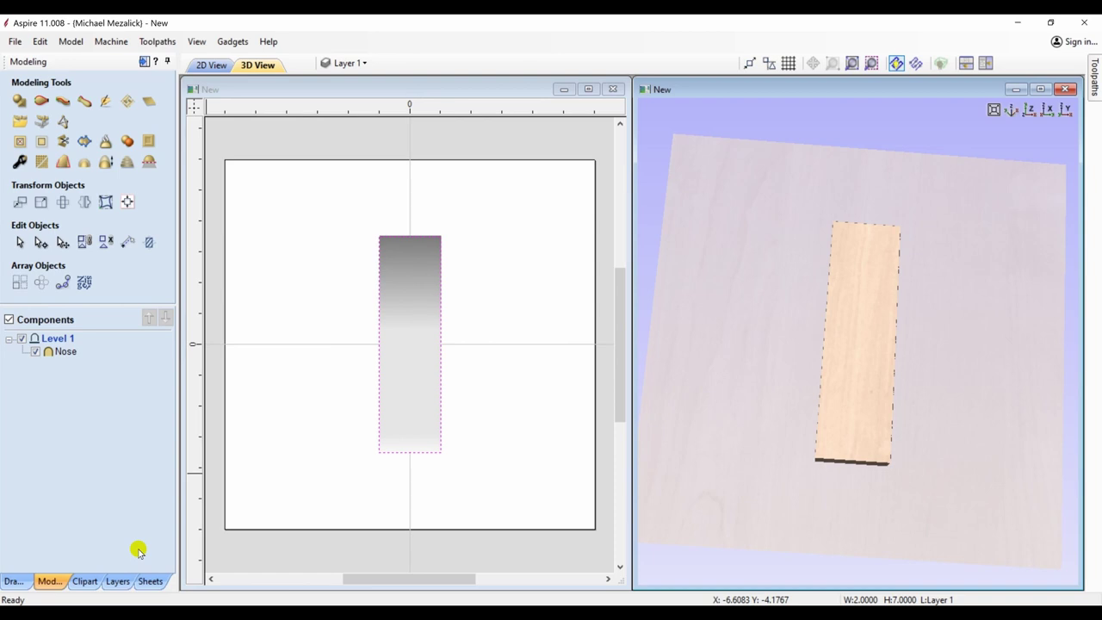
- Apply a 45° draft around Nose, creating the Model With 45.0° Draft component
{"action": "left_click", "coordinate": [63, 162]}
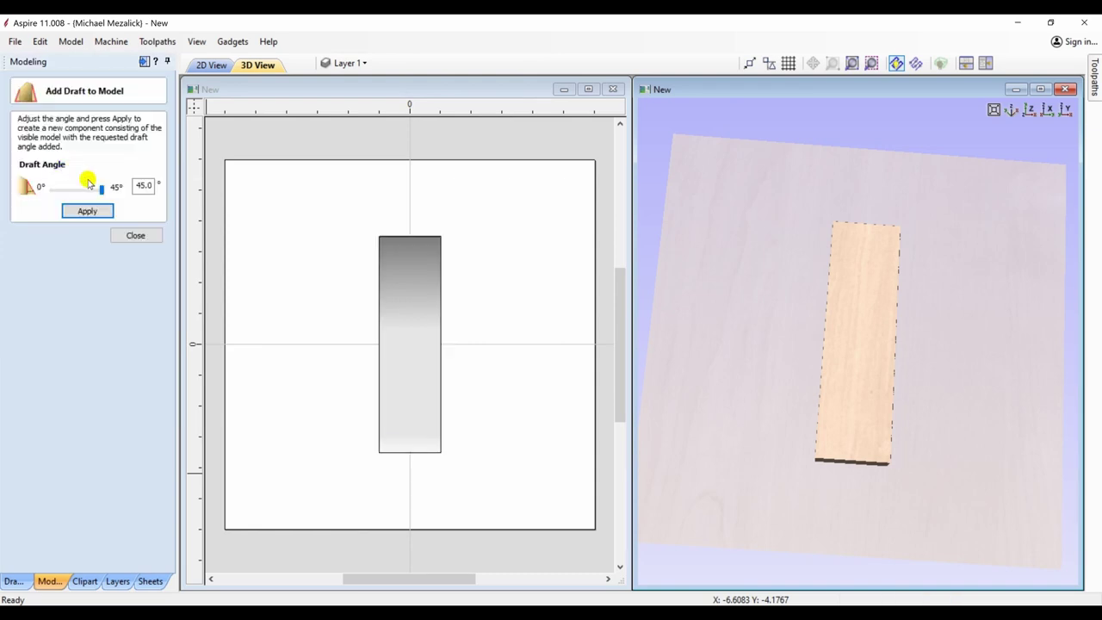
{"action": "left_click", "coordinate": [87, 212]}
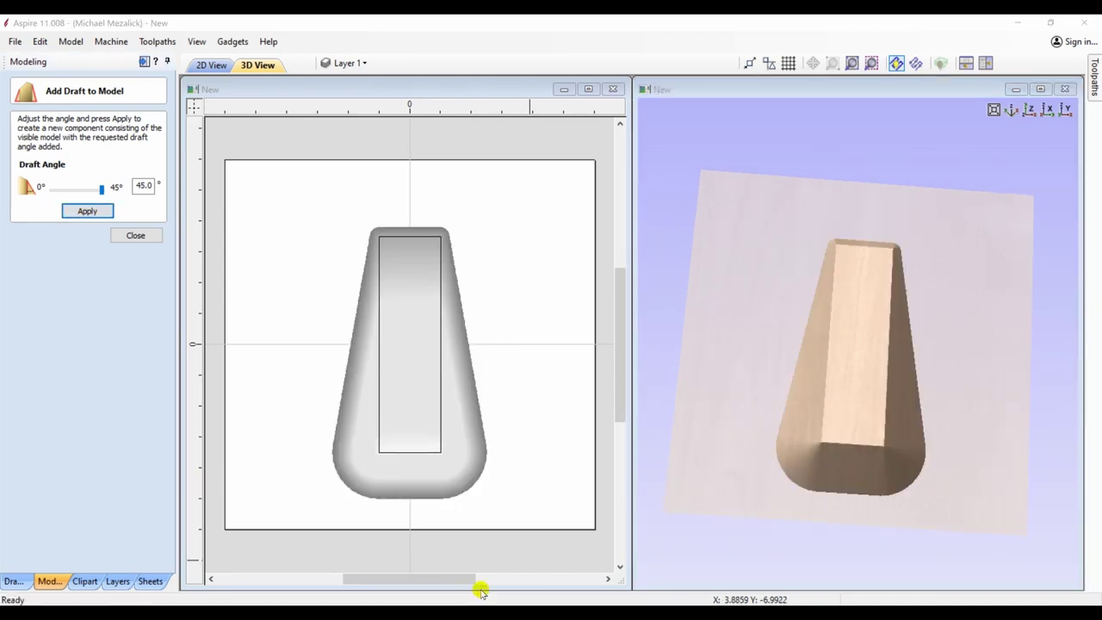
{"action": "left_click_drag", "start_coordinate": [784, 453], "coordinate": [866, 416]}
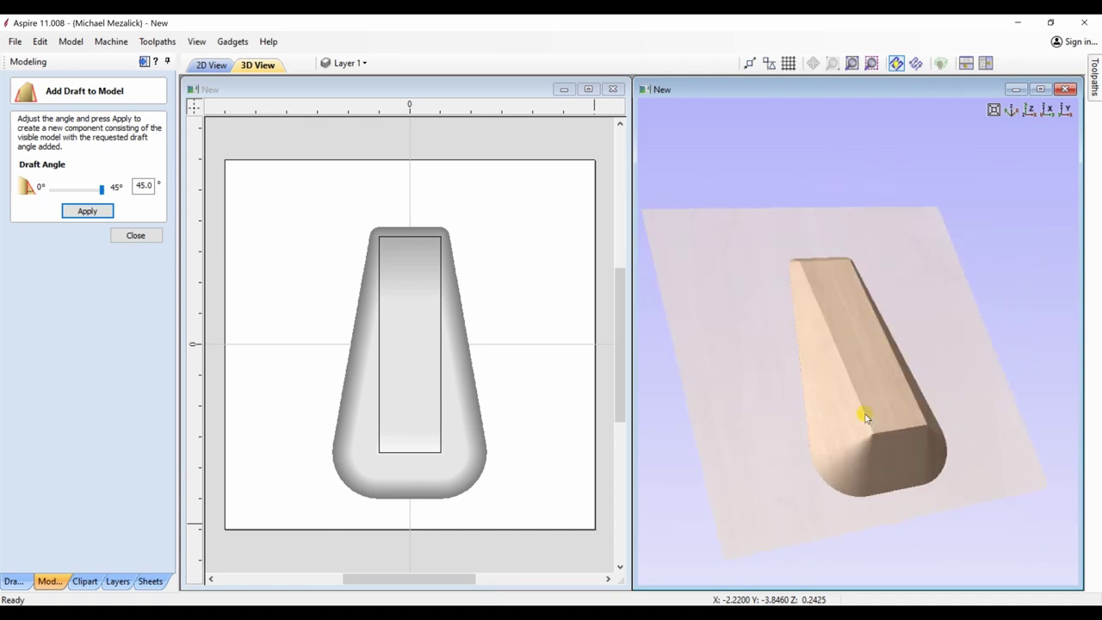
{"action": "left_click", "coordinate": [1029, 110]}
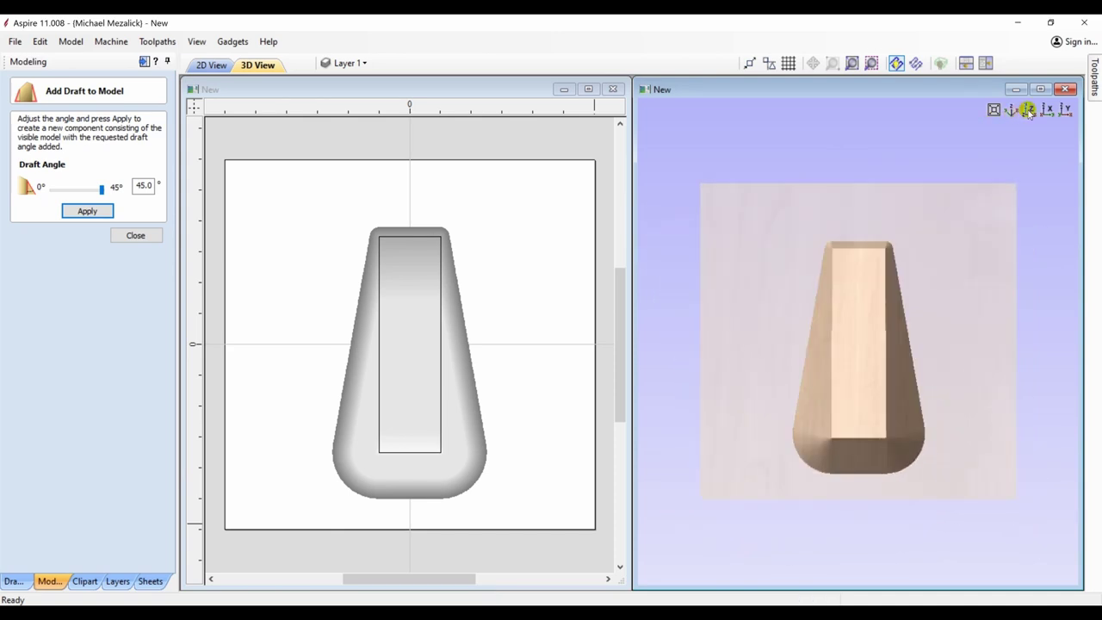
{"action": "left_click", "coordinate": [133, 236]}
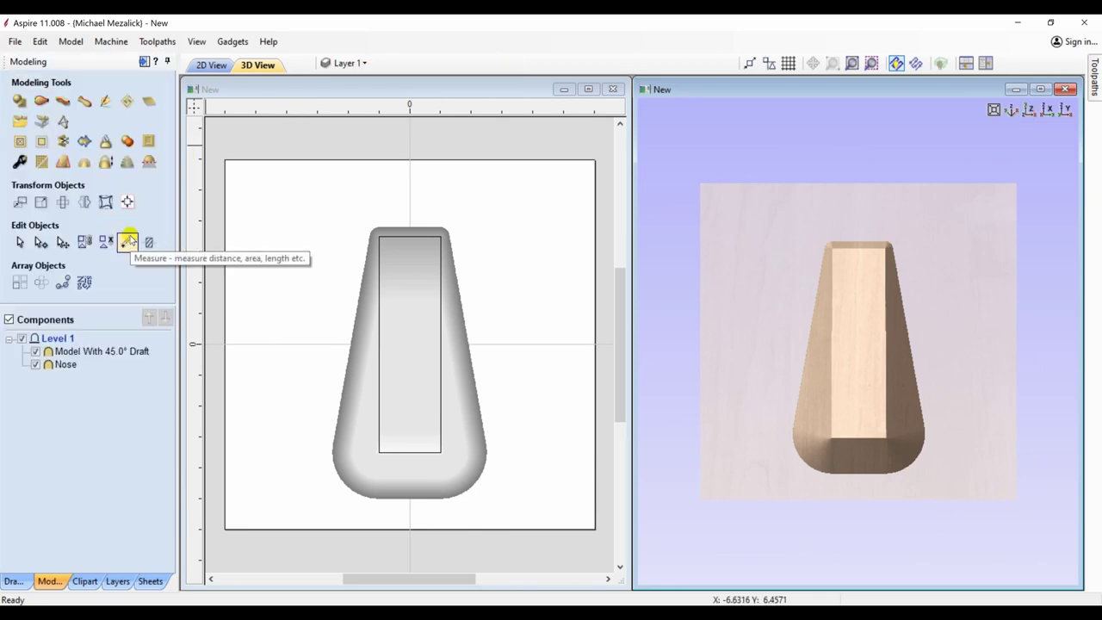
- Draw a closed five-point polyline with a V notch across the base of the drafted nose
{"action": "left_click", "coordinate": [10, 581]}
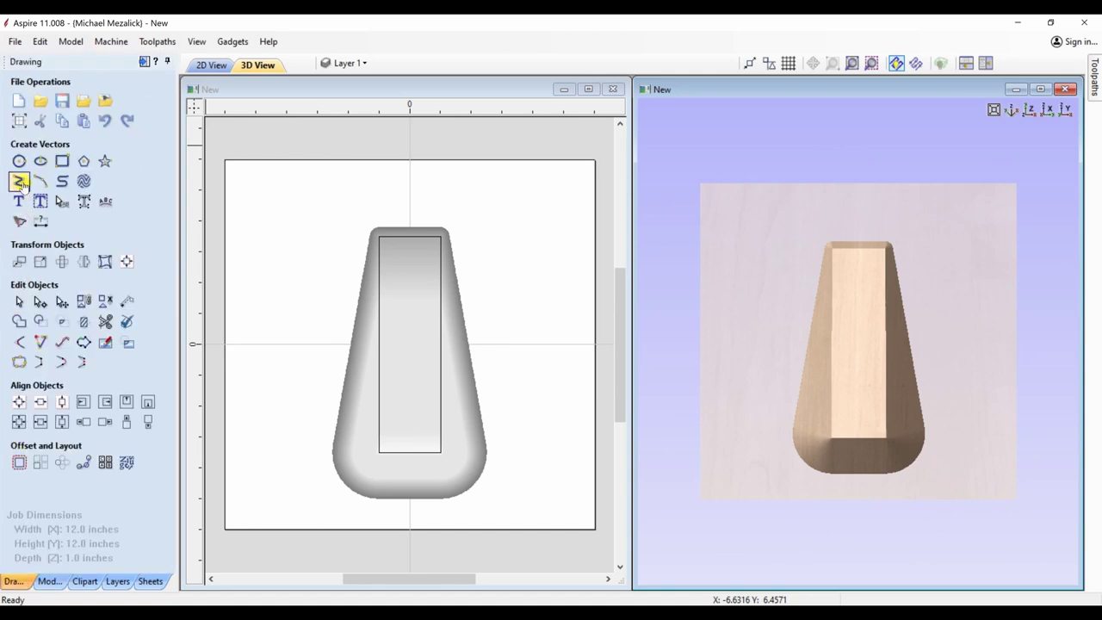
{"action": "left_click", "coordinate": [19, 182]}
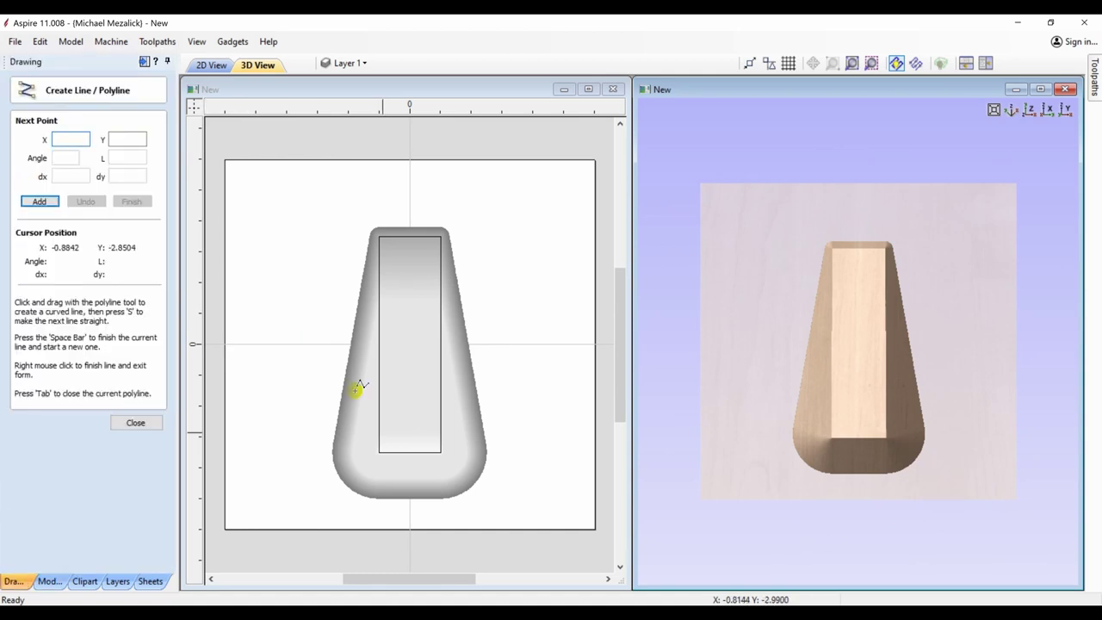
{"action": "left_click", "coordinate": [409, 498]}
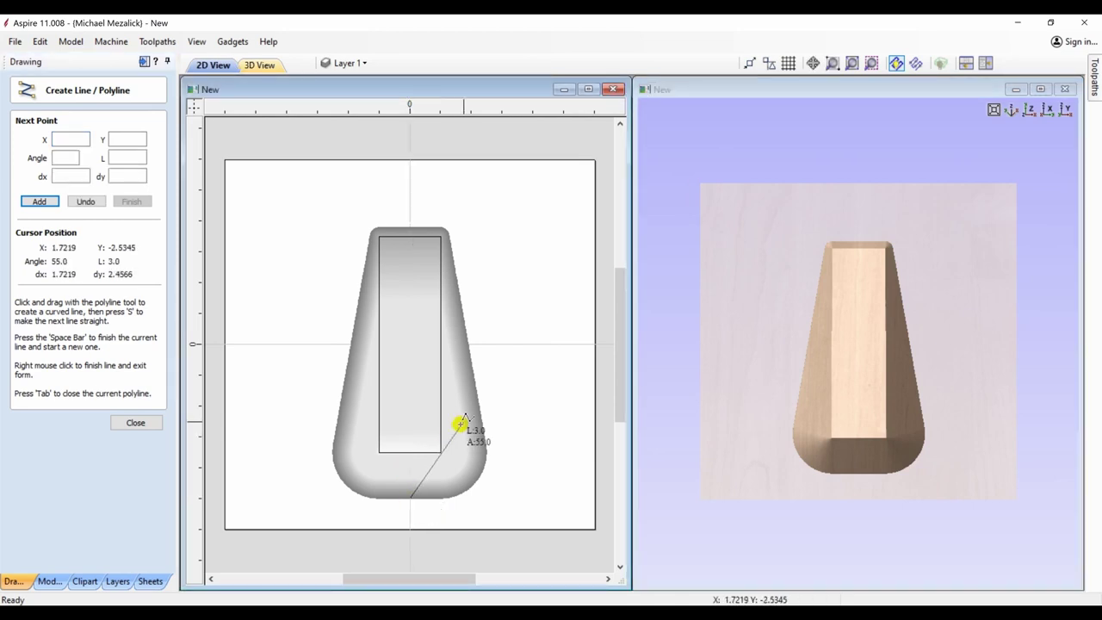
{"action": "left_click", "coordinate": [489, 384]}
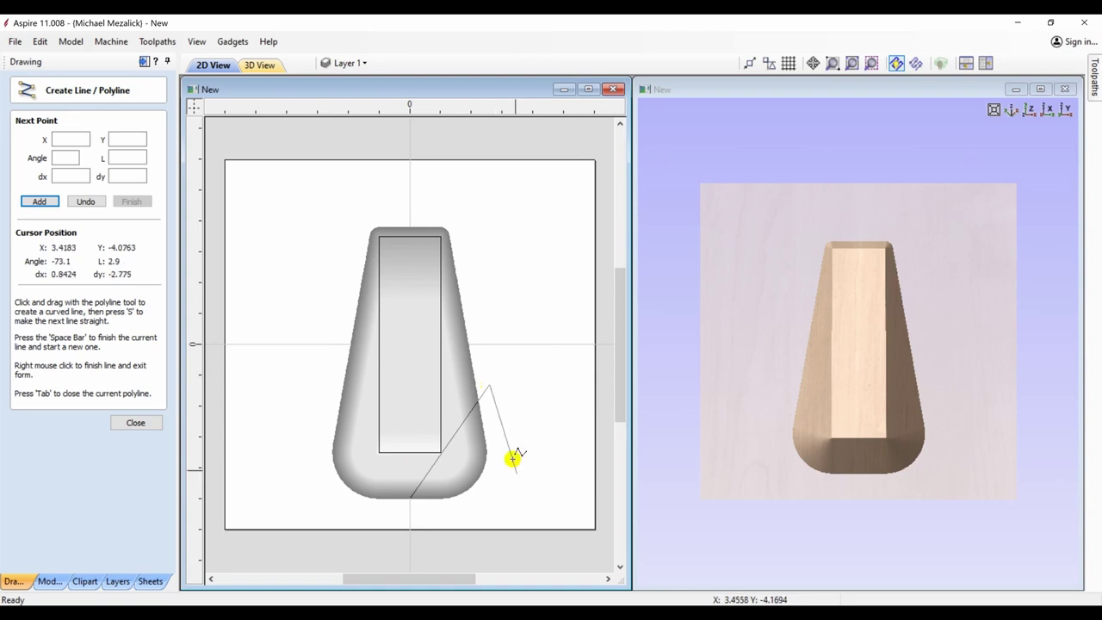
{"action": "left_click", "coordinate": [515, 512]}
{"action": "left_click", "coordinate": [288, 512]}
{"action": "left_click", "coordinate": [325, 389]}
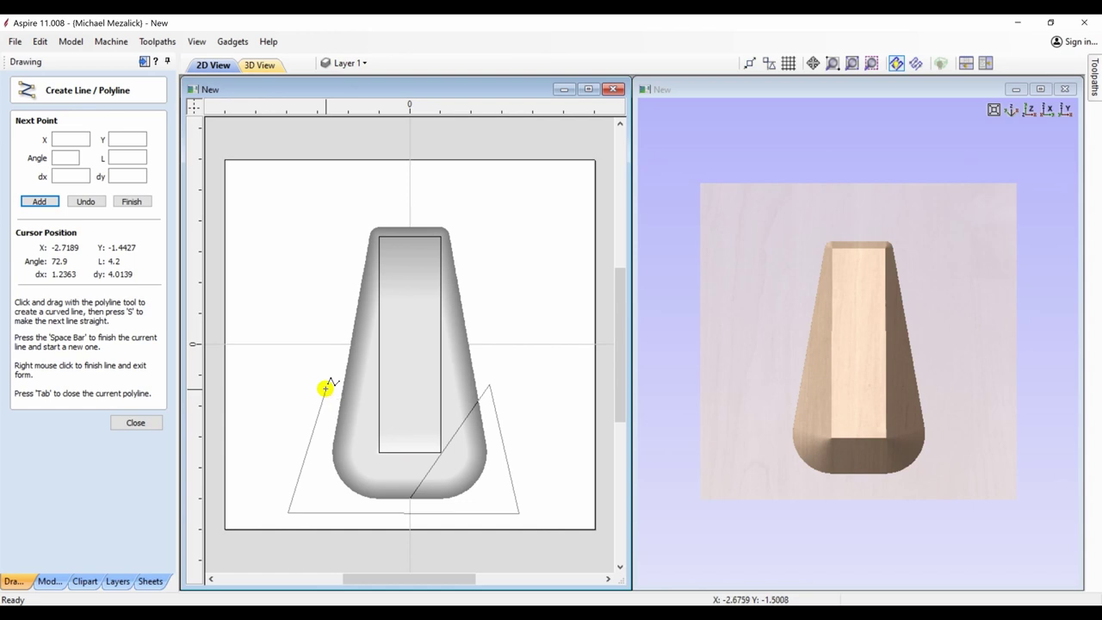
{"action": "left_click", "coordinate": [408, 496]}
{"action": "key", "text": "space"}
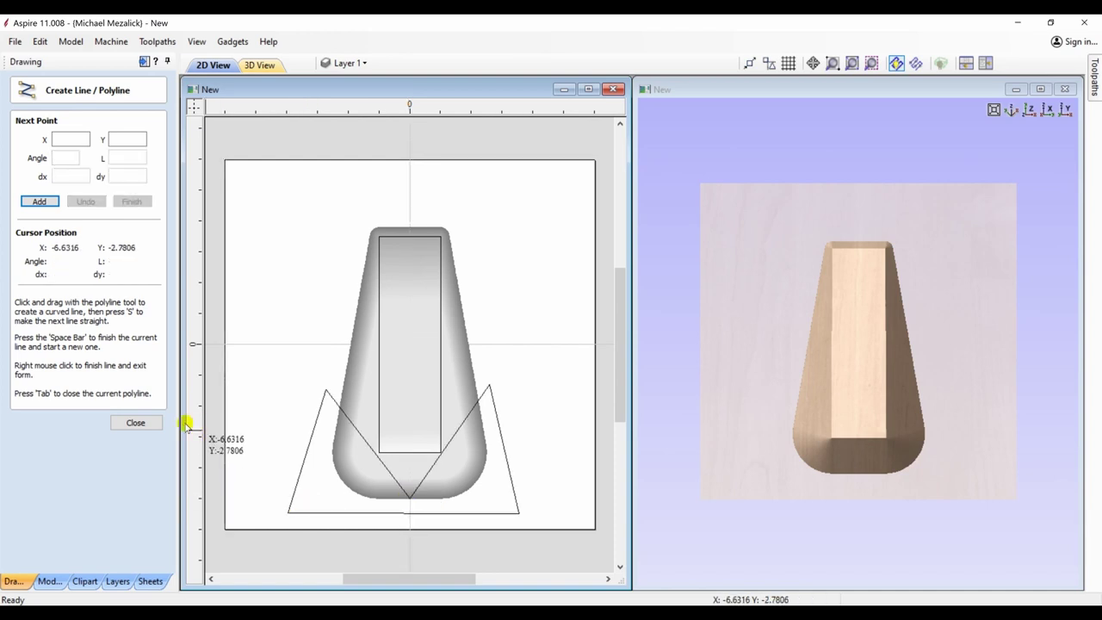
{"action": "left_click", "coordinate": [136, 423]}
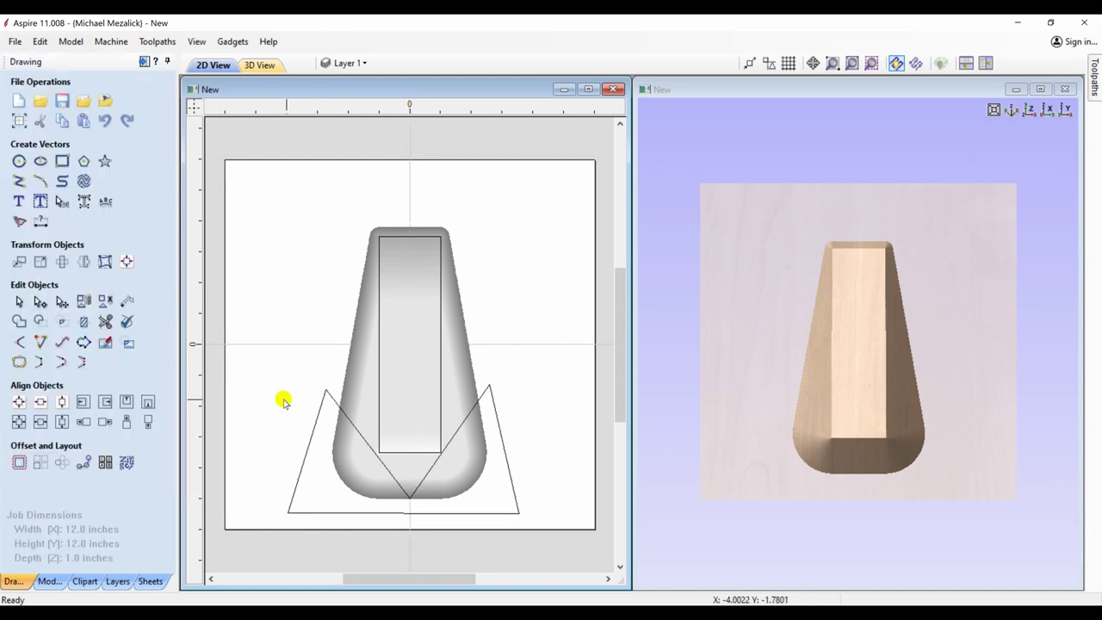
- Node-edit the polyline to shift its left peak slightly right
{"action": "left_click", "coordinate": [328, 397]}
{"action": "key", "text": "n"}
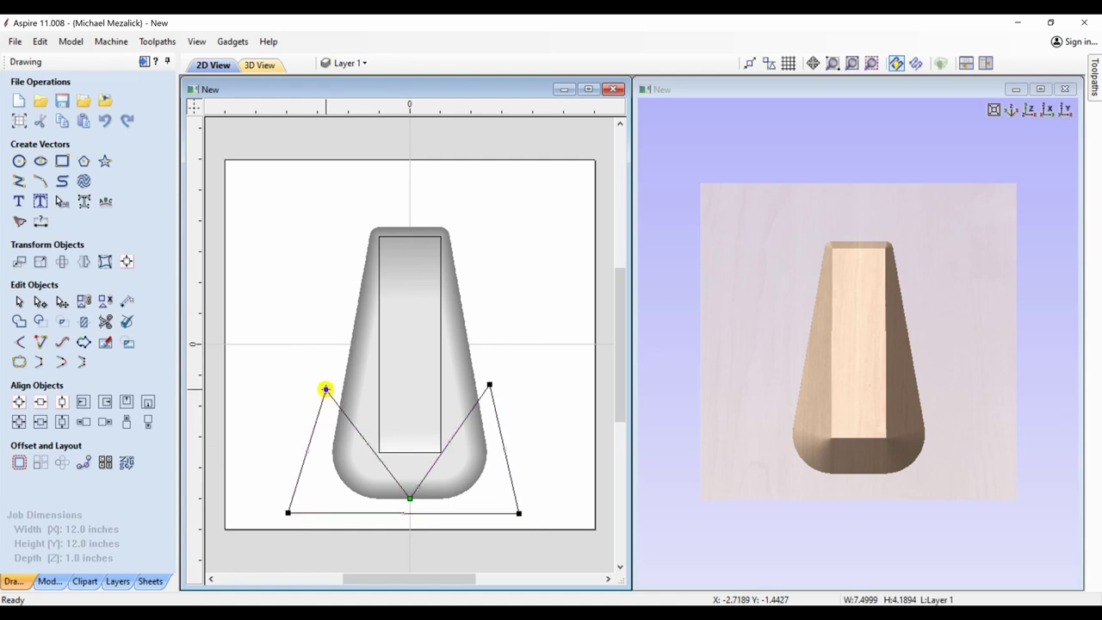
{"action": "left_click_drag", "start_coordinate": [326, 389], "coordinate": [330, 388]}
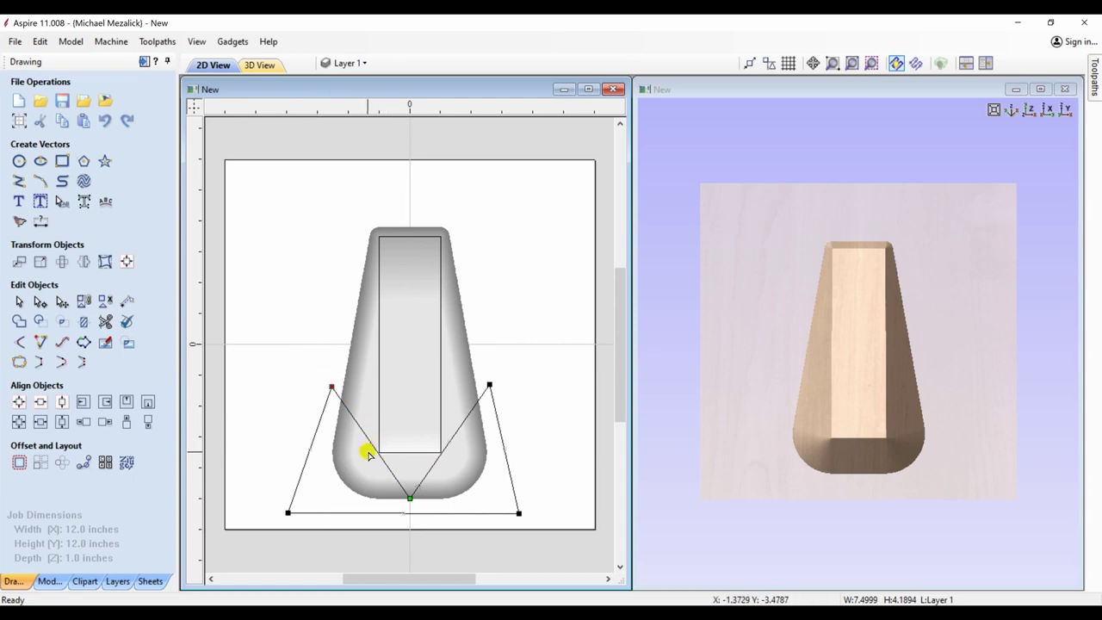
- Trim the drafted model to a point along the triangle outline and hide the Nose component
{"action": "key", "text": "n"}
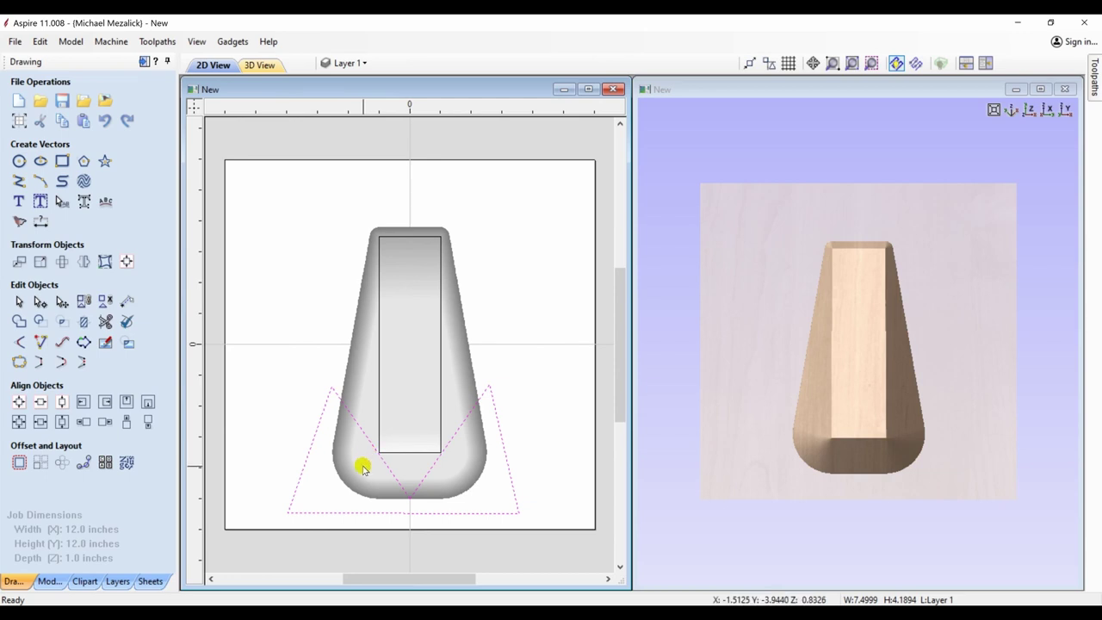
{"action": "left_click", "coordinate": [362, 467], "text": "shift"}
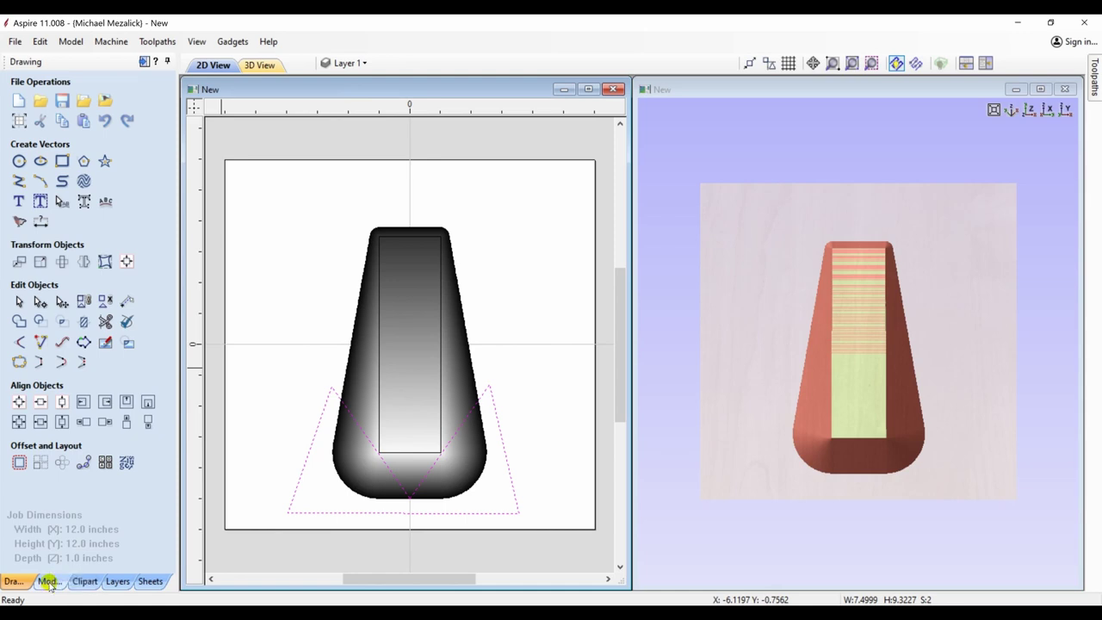
{"action": "left_click", "coordinate": [49, 582]}
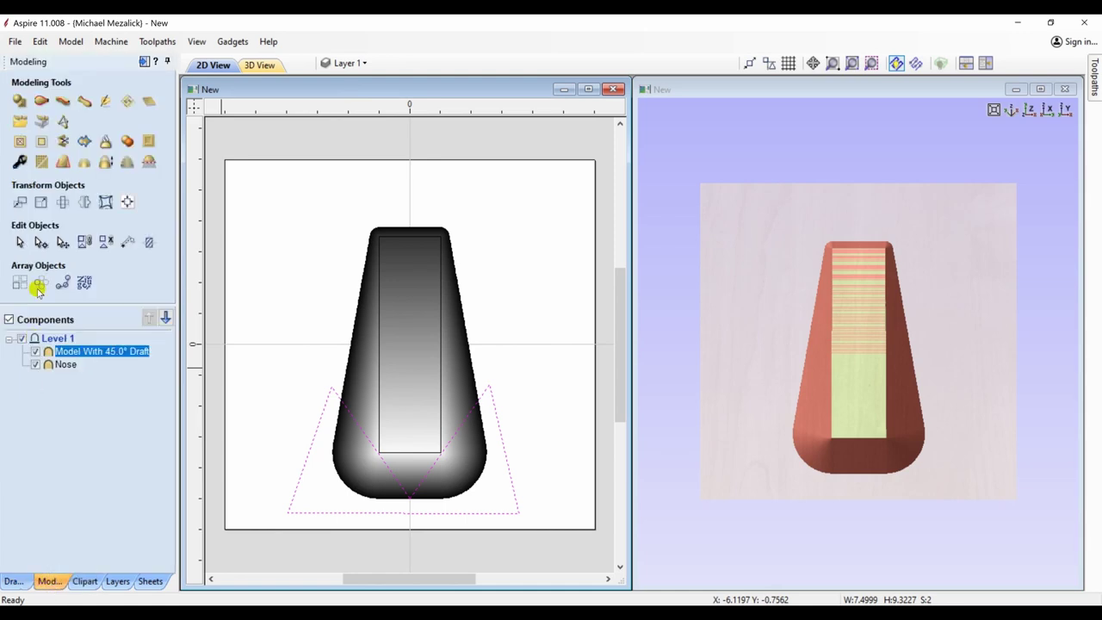
{"action": "left_click", "coordinate": [20, 143]}
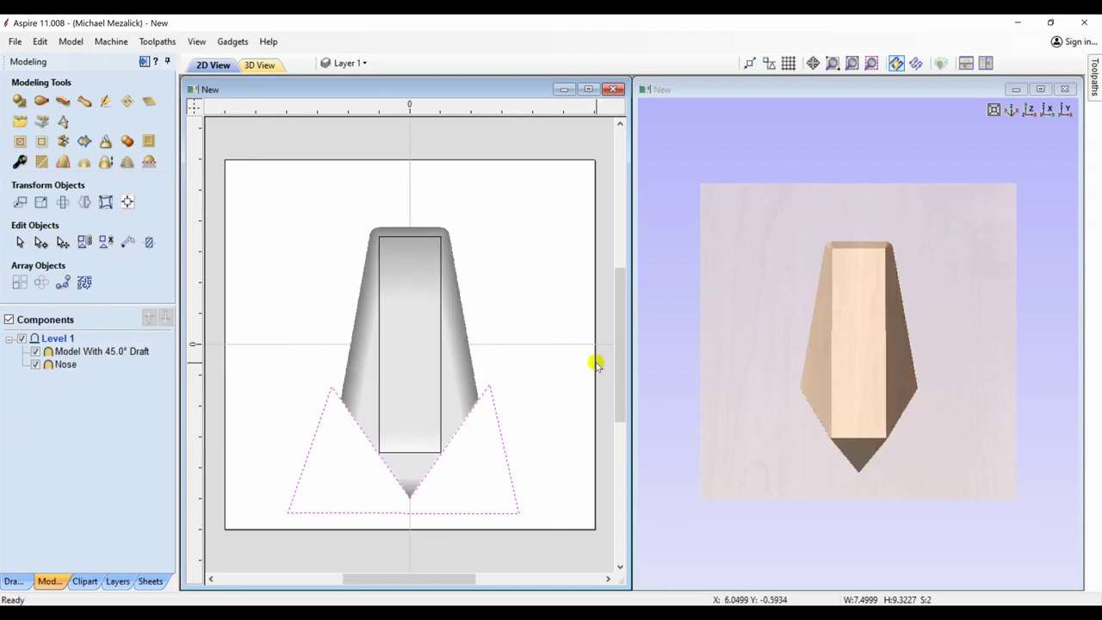
{"action": "mouse_move", "coordinate": [732, 460]}
{"action": "left_mouse_down"}
{"action": "mouse_move", "coordinate": [882, 378]}
{"action": "mouse_move", "coordinate": [743, 445]}
{"action": "left_mouse_up"}
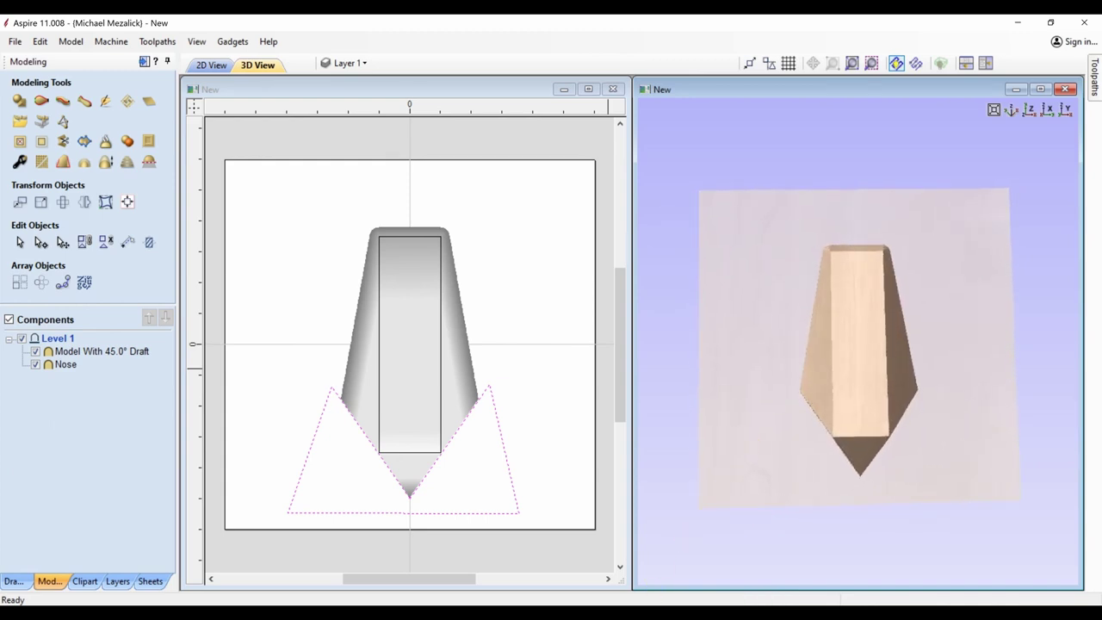
{"action": "left_click", "coordinate": [190, 334]}
{"action": "left_click", "coordinate": [36, 364]}
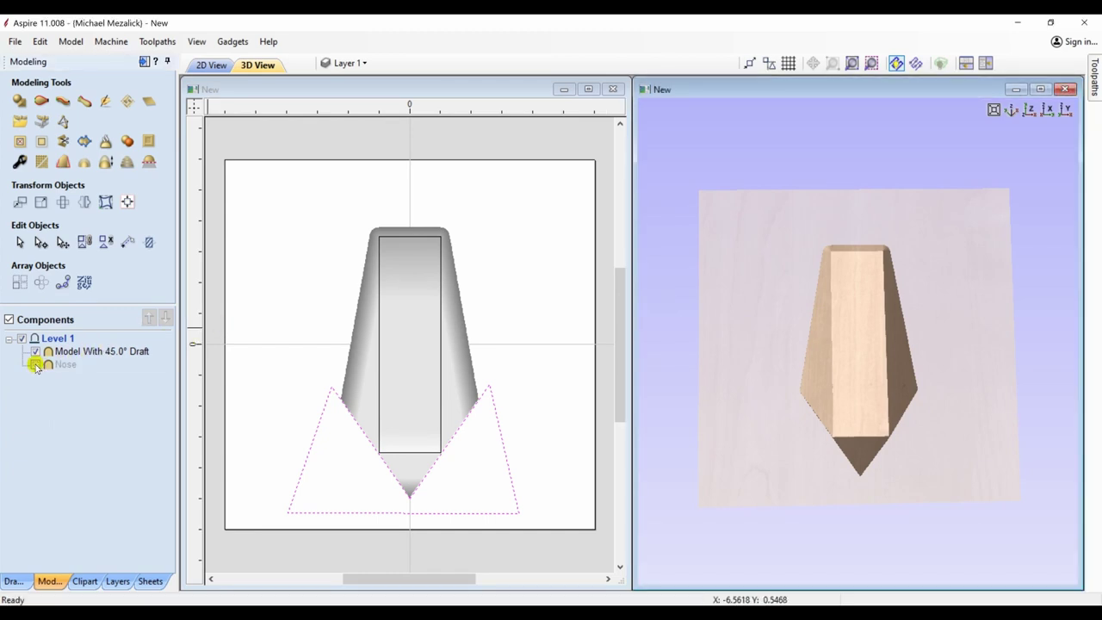
- Draw a 2.311 inch circle over the nose's lower left, nudged slightly up and left
{"action": "left_click", "coordinate": [14, 582]}
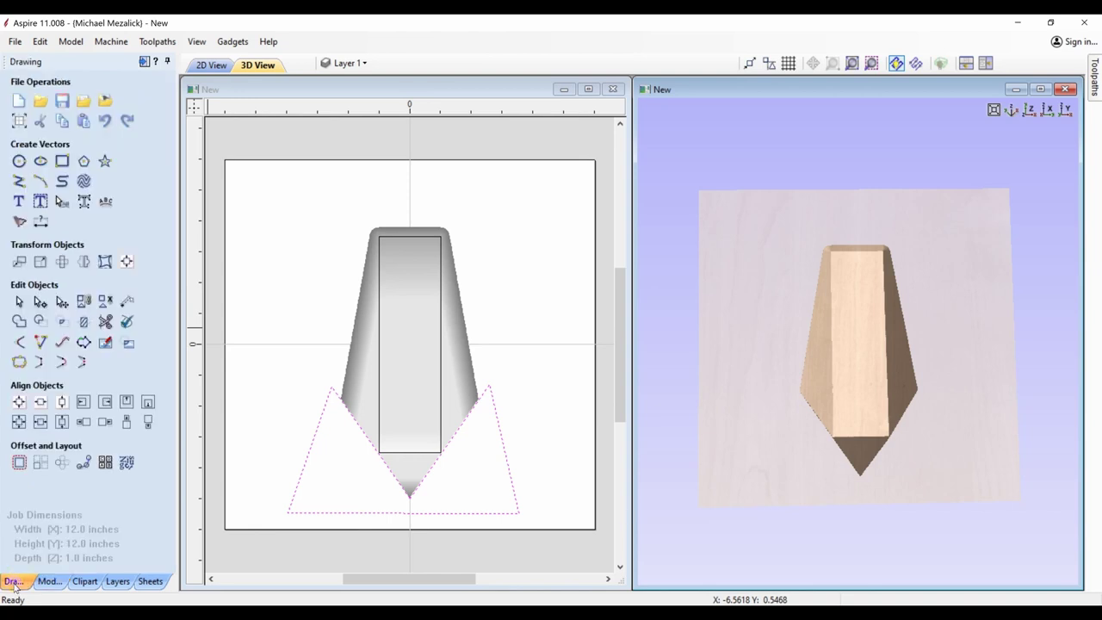
{"action": "left_click", "coordinate": [18, 161]}
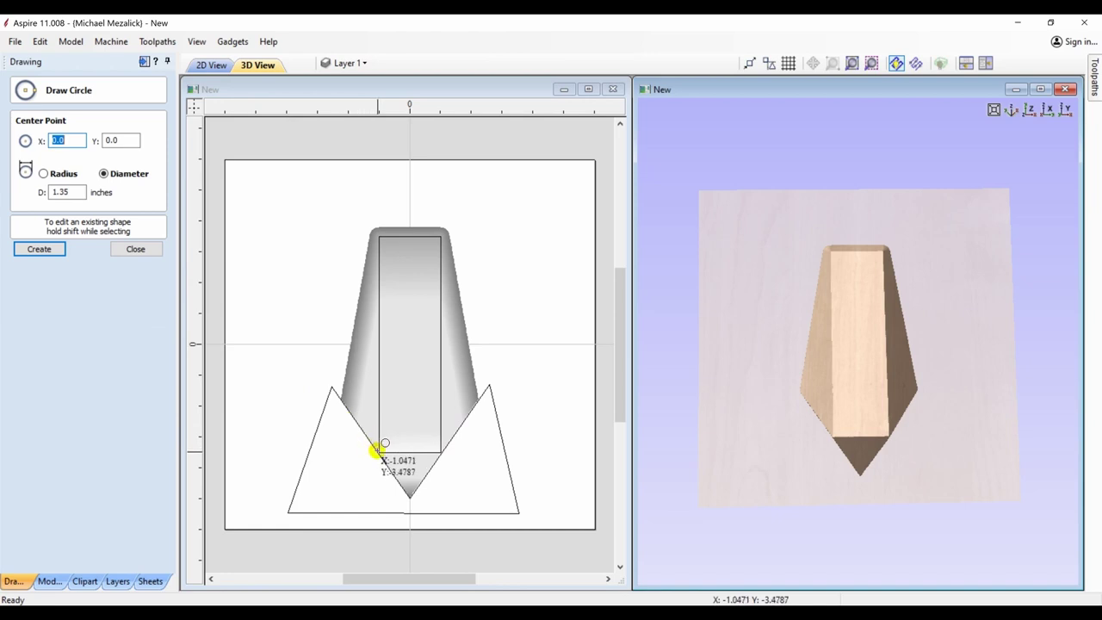
{"action": "left_click_drag", "start_coordinate": [379, 452], "coordinate": [401, 467]}
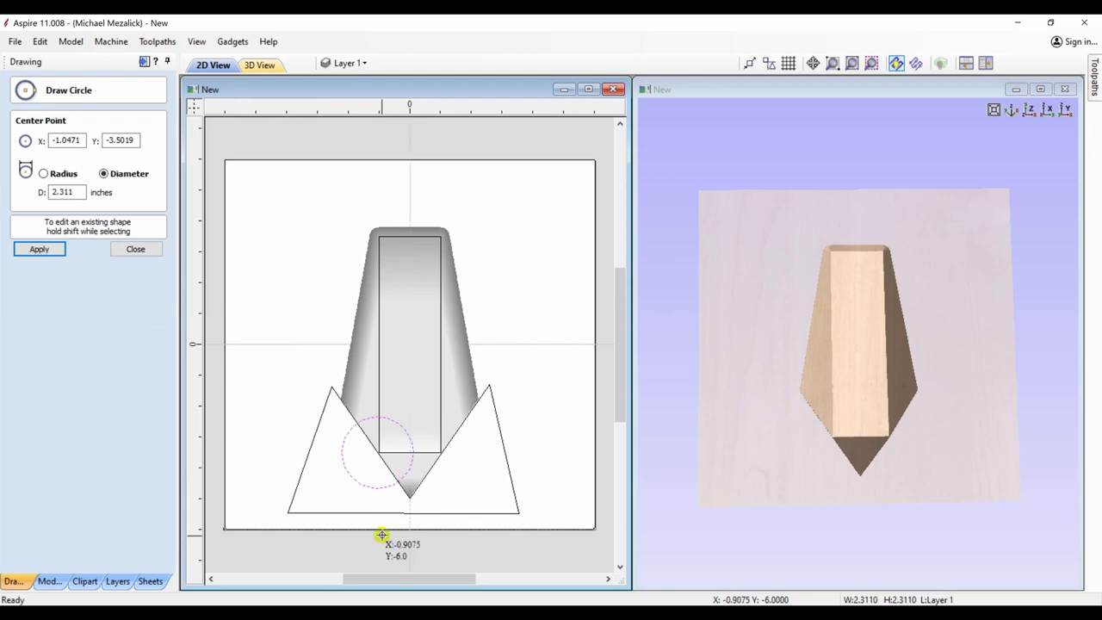
{"action": "left_click", "coordinate": [135, 249]}
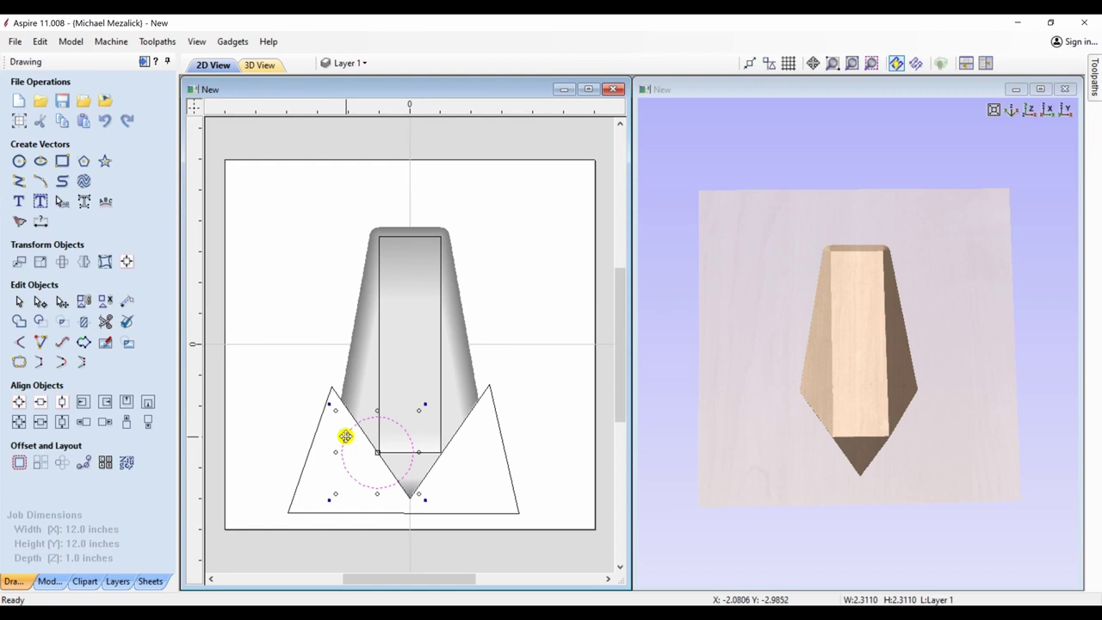
{"action": "key", "text": "Up"}
{"action": "key", "text": "Up"}
{"action": "key", "text": "Up"}
{"action": "key", "text": "Up"}
{"action": "key", "text": "Left"}
{"action": "key", "text": "Left"}
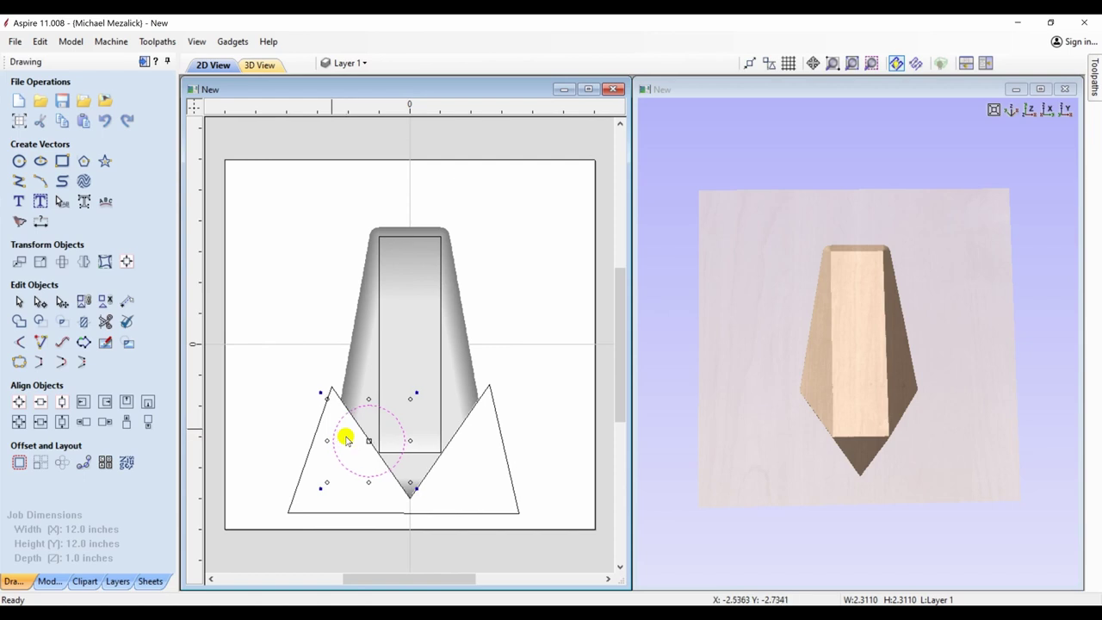
- Make the circle a rounded 90° dome, merged with no height limit, on a 0.27 inch base
{"action": "left_click", "coordinate": [50, 581]}
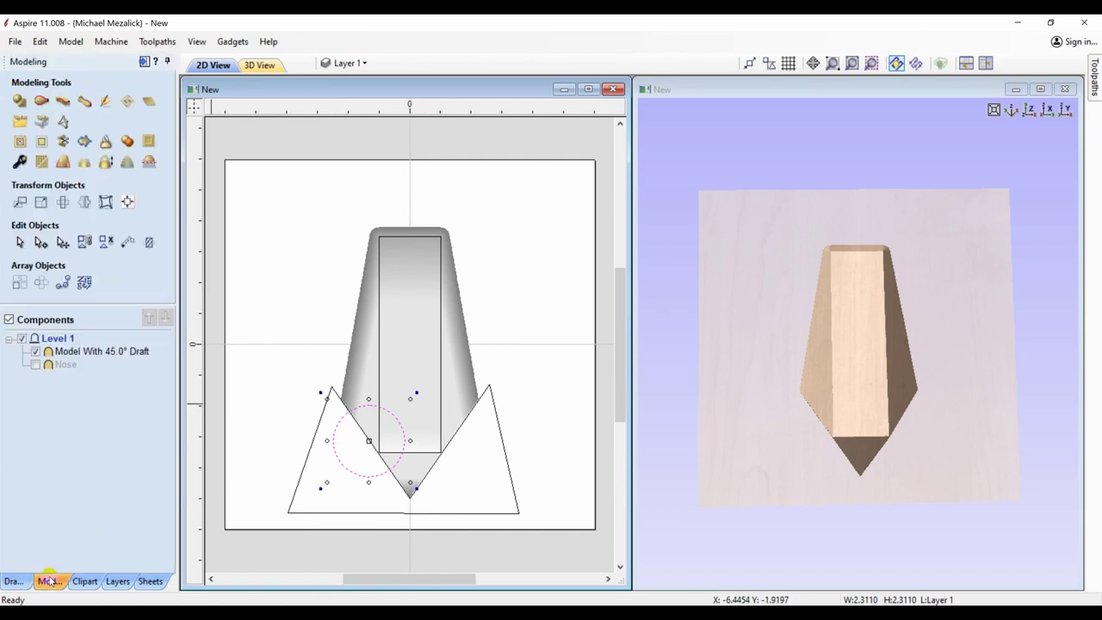
{"action": "left_click", "coordinate": [20, 101]}
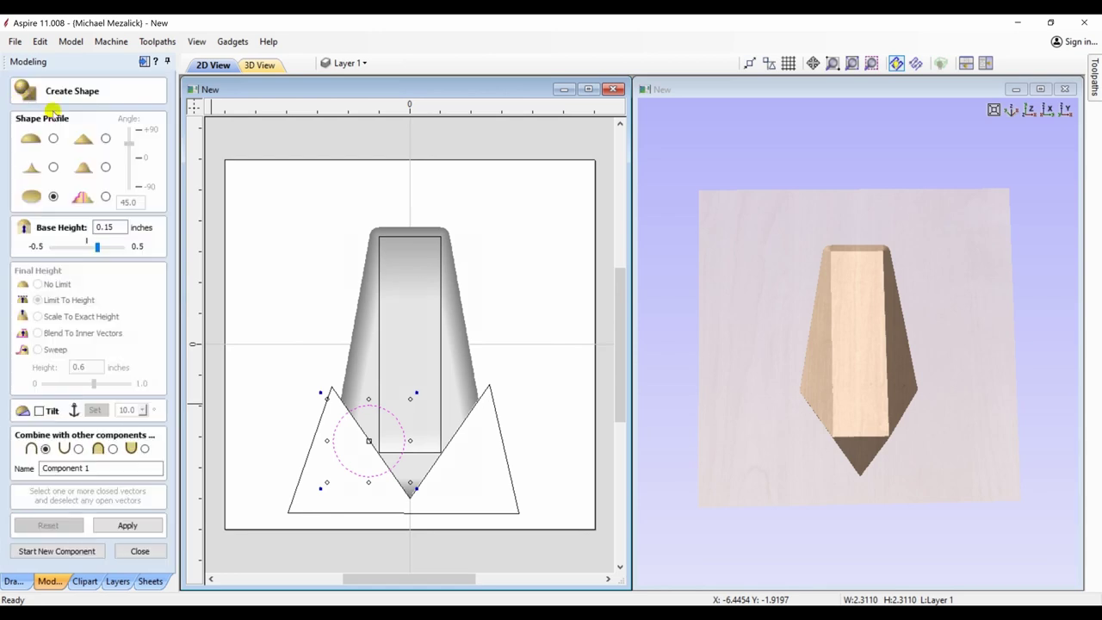
{"action": "left_click", "coordinate": [53, 139]}
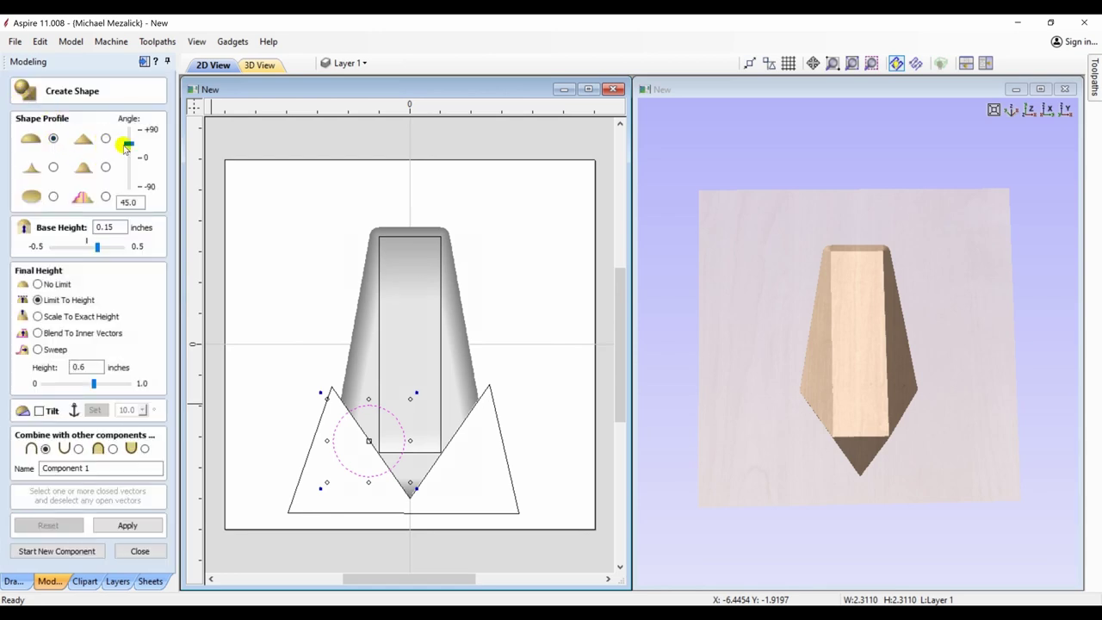
{"action": "left_click", "coordinate": [127, 128]}
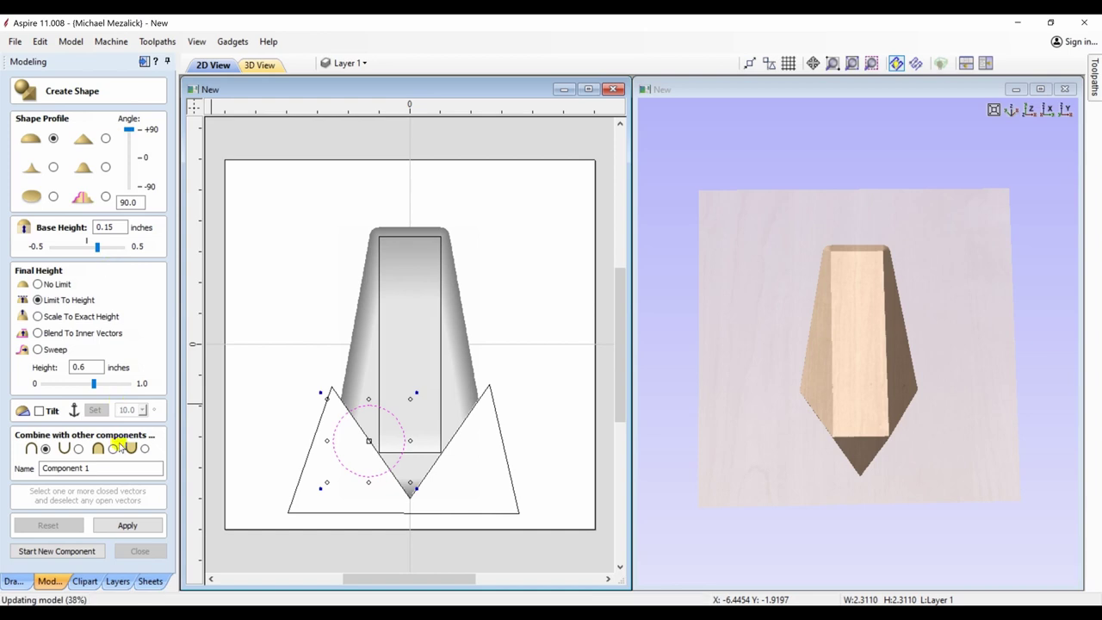
{"action": "left_click", "coordinate": [113, 449]}
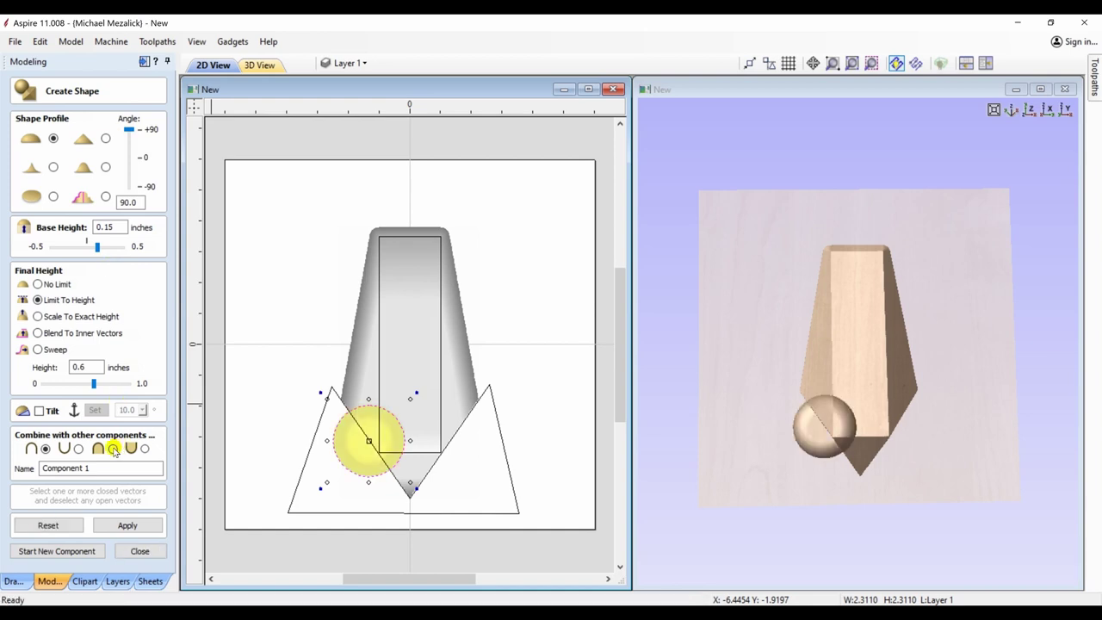
{"action": "left_click", "coordinate": [38, 284]}
{"action": "left_click", "coordinate": [38, 284]}
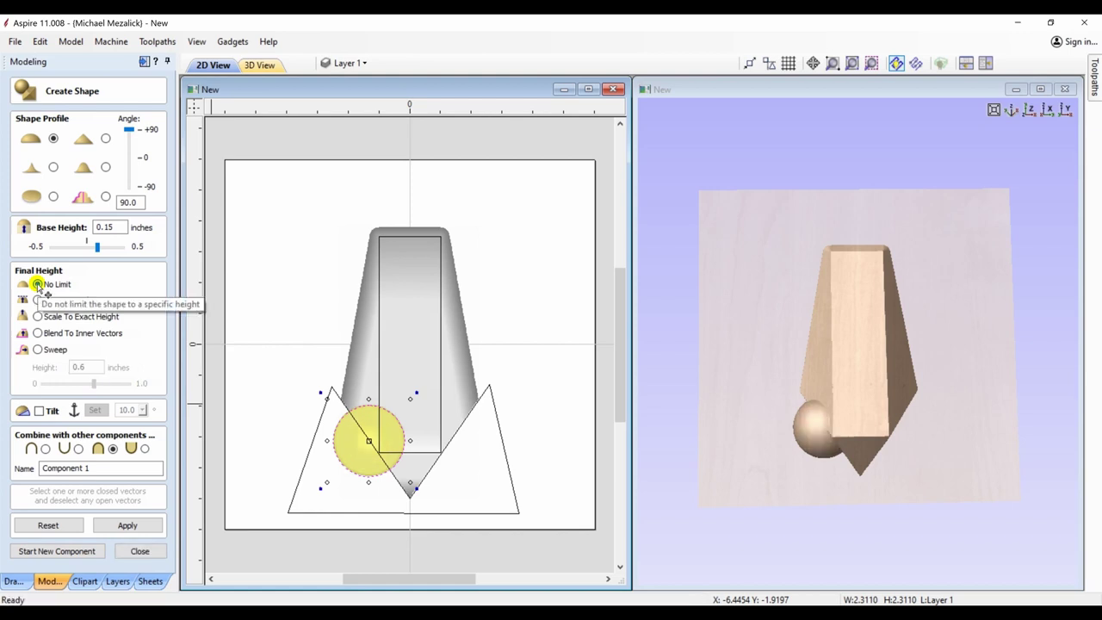
{"action": "left_click_drag", "start_coordinate": [717, 510], "coordinate": [827, 450]}
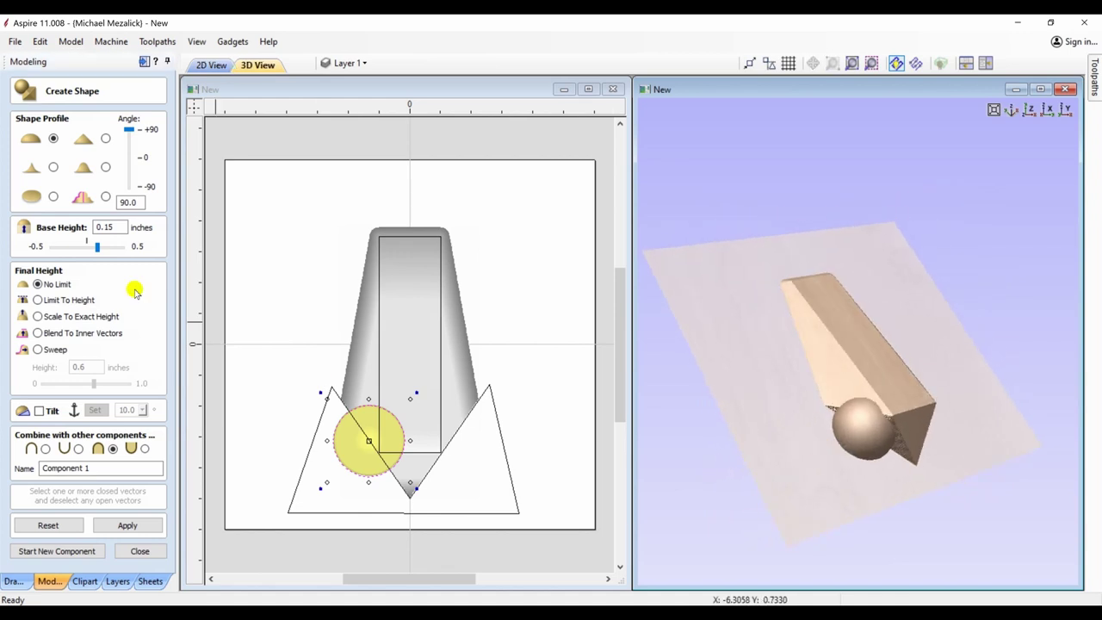
{"action": "left_click_drag", "start_coordinate": [97, 249], "coordinate": [105, 252]}
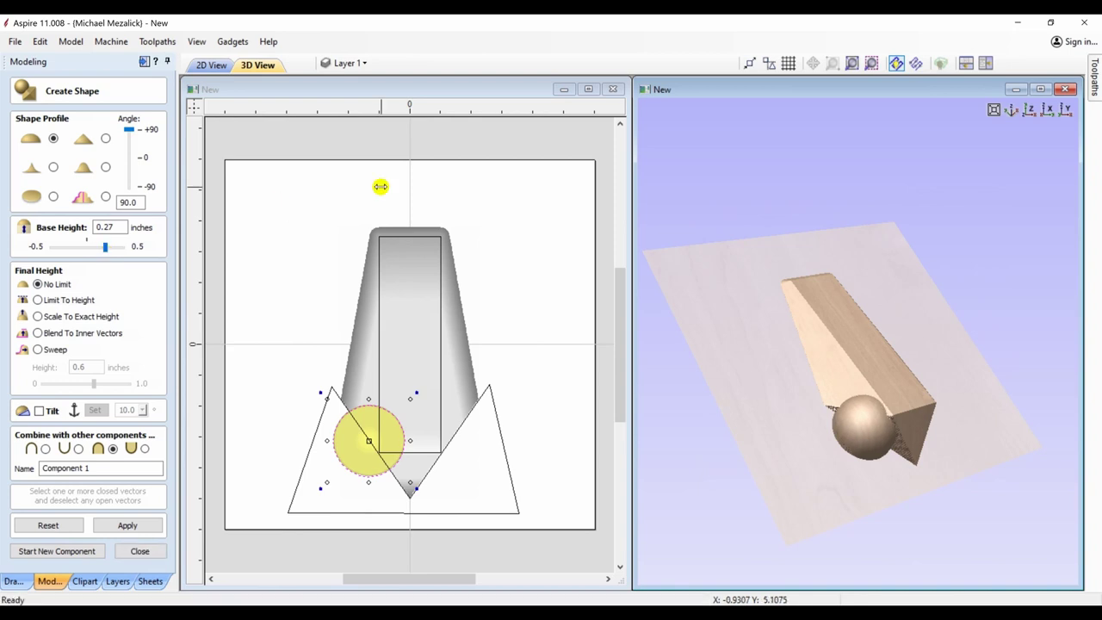
{"action": "left_click", "coordinate": [1030, 110]}
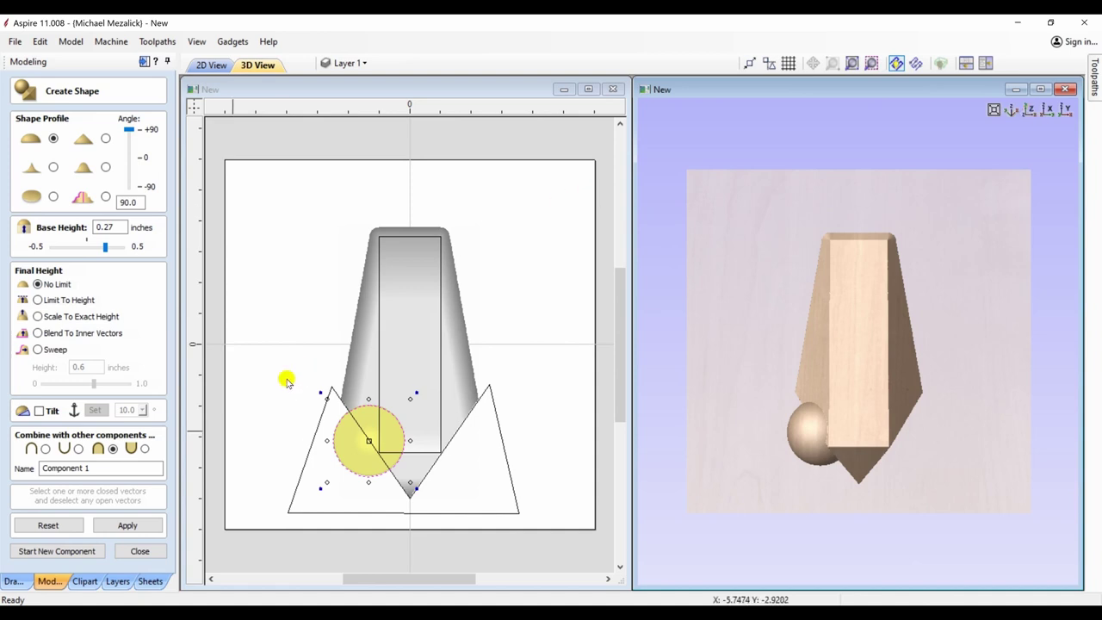
{"action": "left_click", "coordinate": [138, 532]}
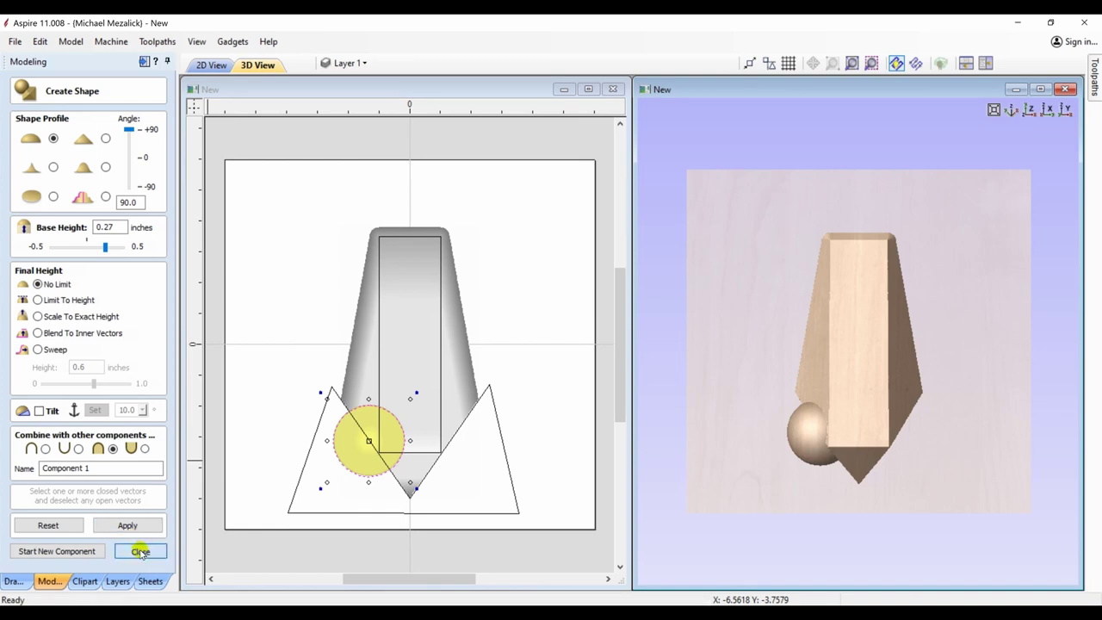
{"action": "left_click", "coordinate": [140, 551]}
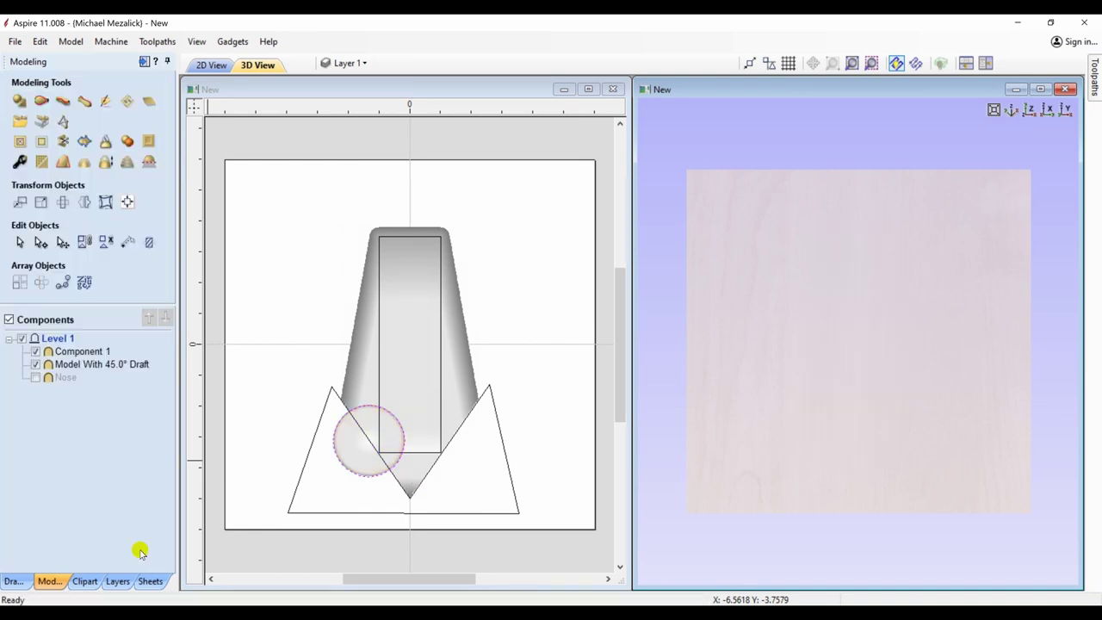
- Create a mirrored copy of the dome on the nose's right side
{"action": "left_click", "coordinate": [269, 482]}
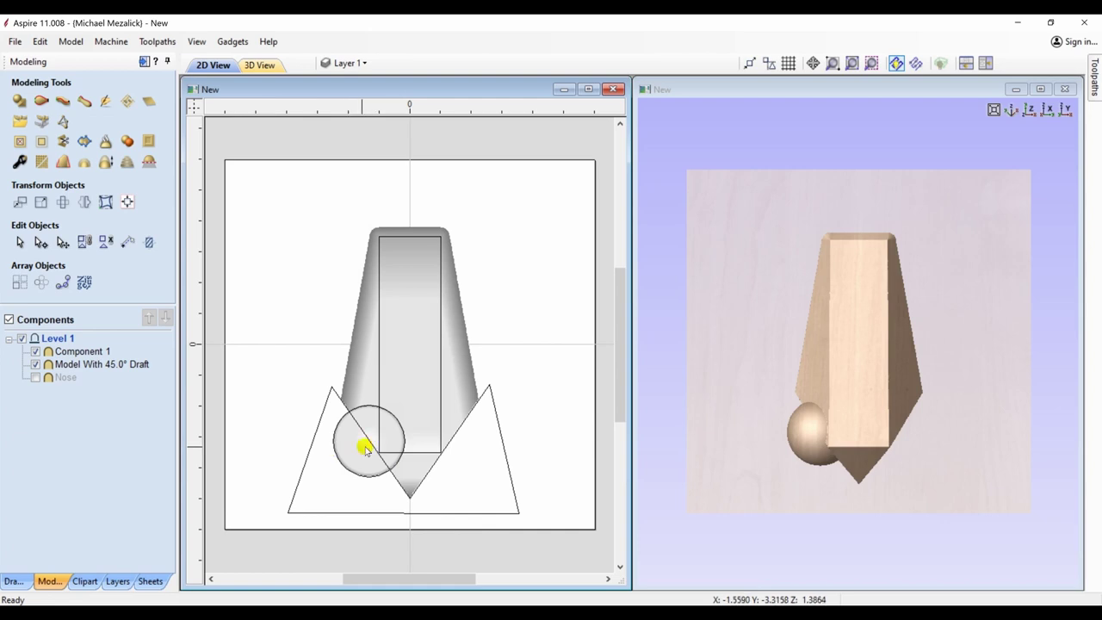
{"action": "left_click", "coordinate": [356, 449]}
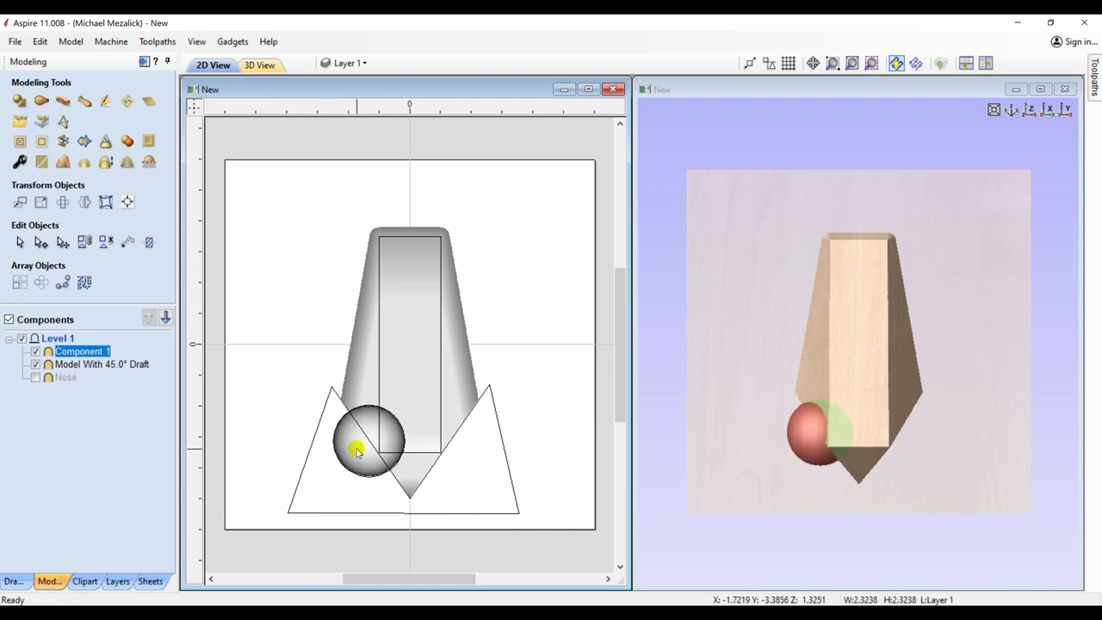
{"action": "key", "text": "ctrl+shift+h"}
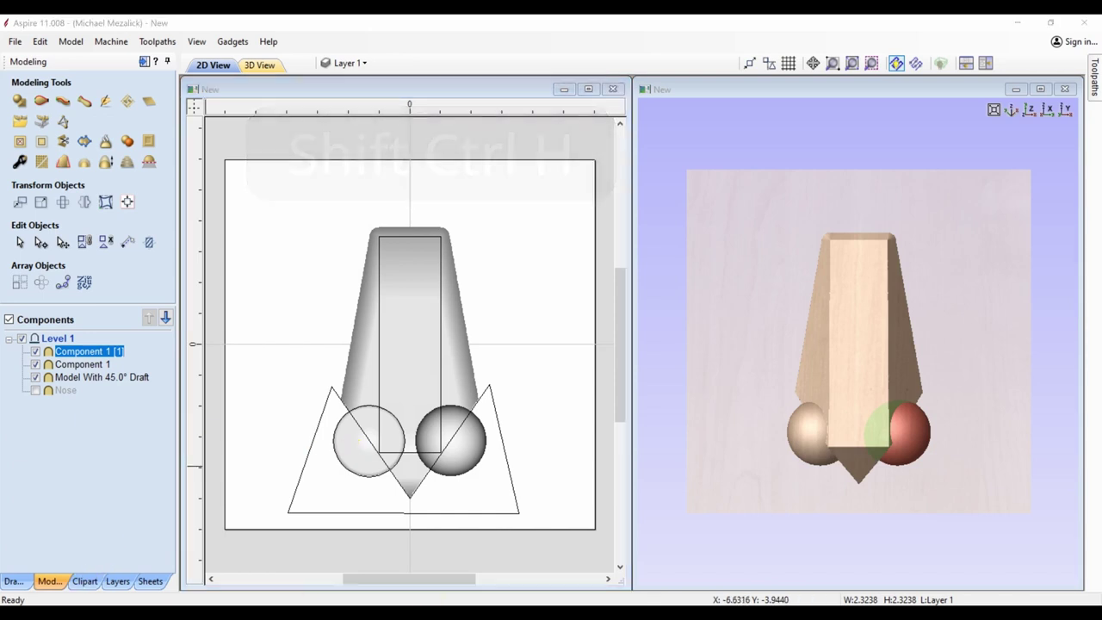
{"action": "key", "text": "Escape"}
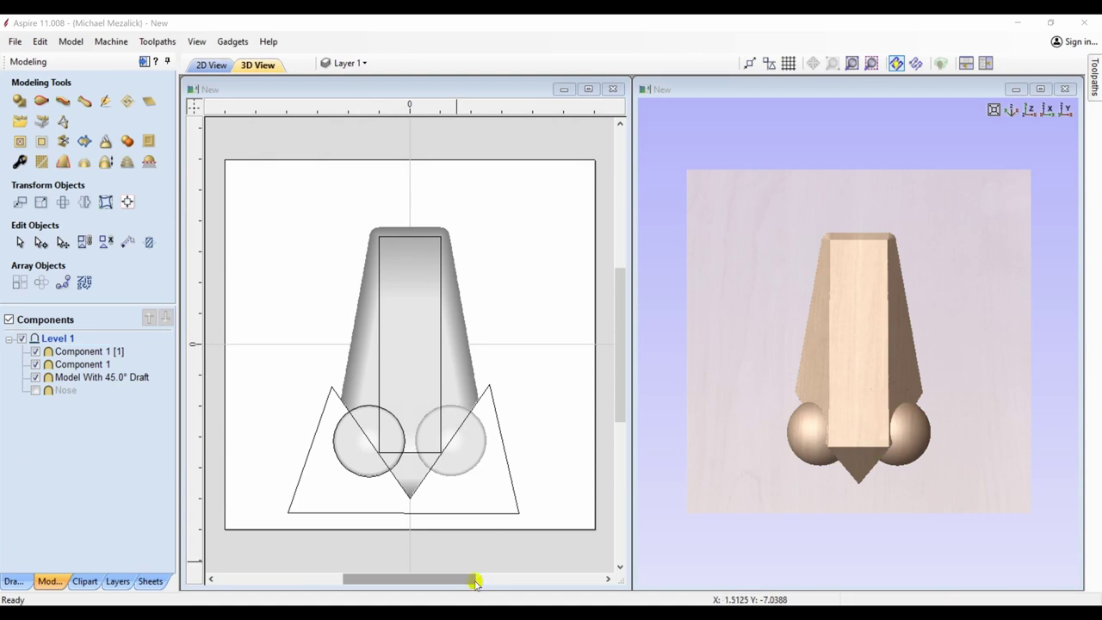
- Nudge the left dome left and the right dome right, then create a copy of the visible model
{"action": "left_click", "coordinate": [371, 463]}
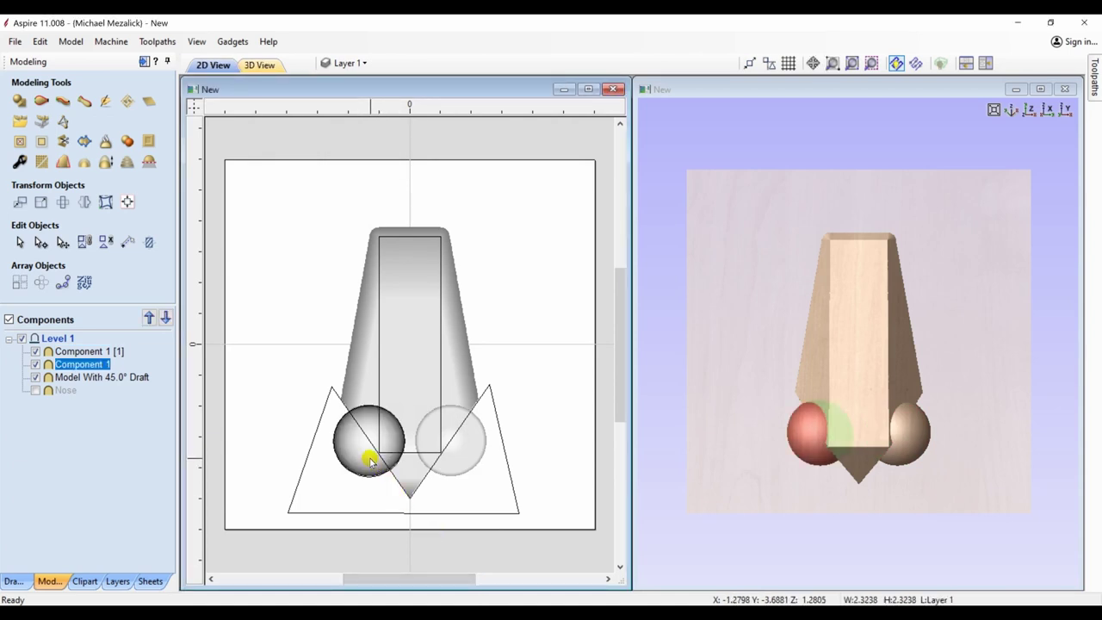
{"action": "key", "text": "Left"}
{"action": "key", "text": "Left"}
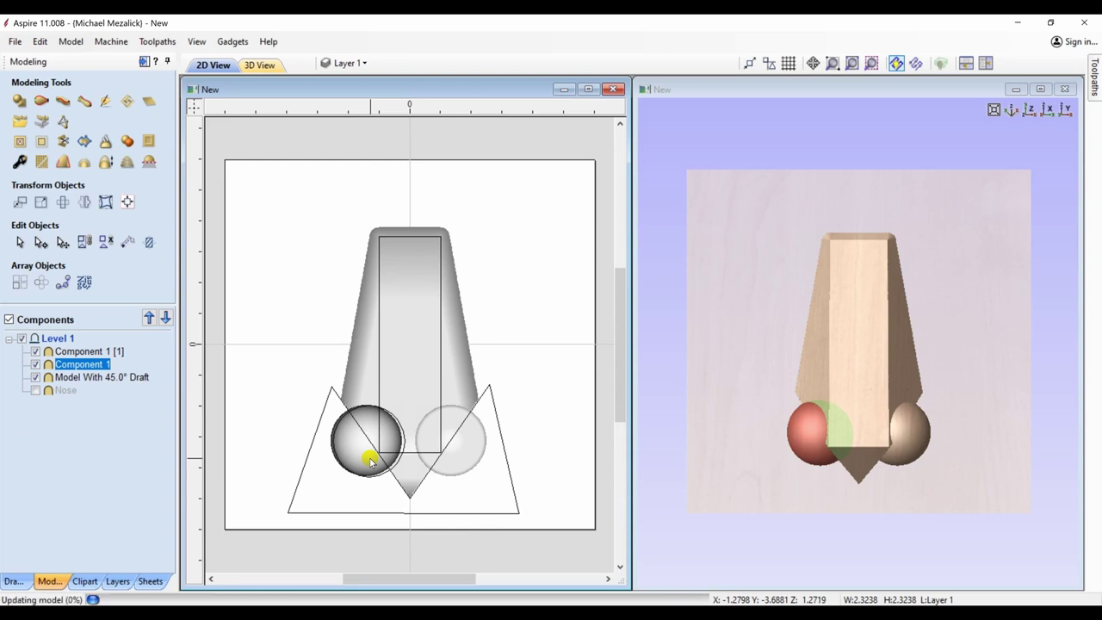
{"action": "key", "text": "Left"}
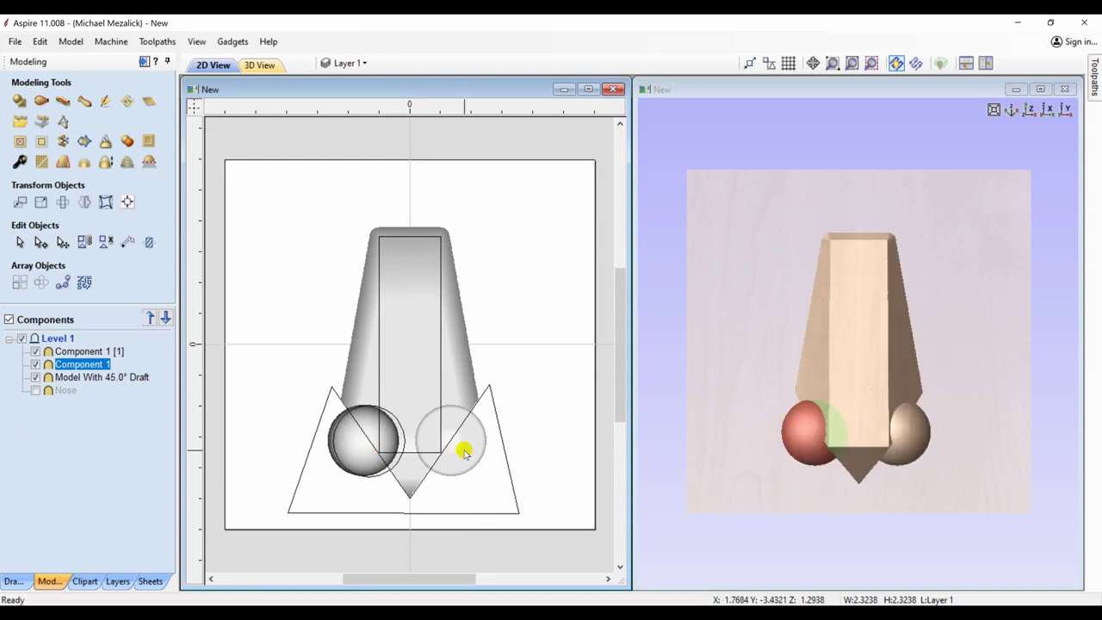
{"action": "left_click", "coordinate": [463, 451]}
{"action": "key", "text": "Right"}
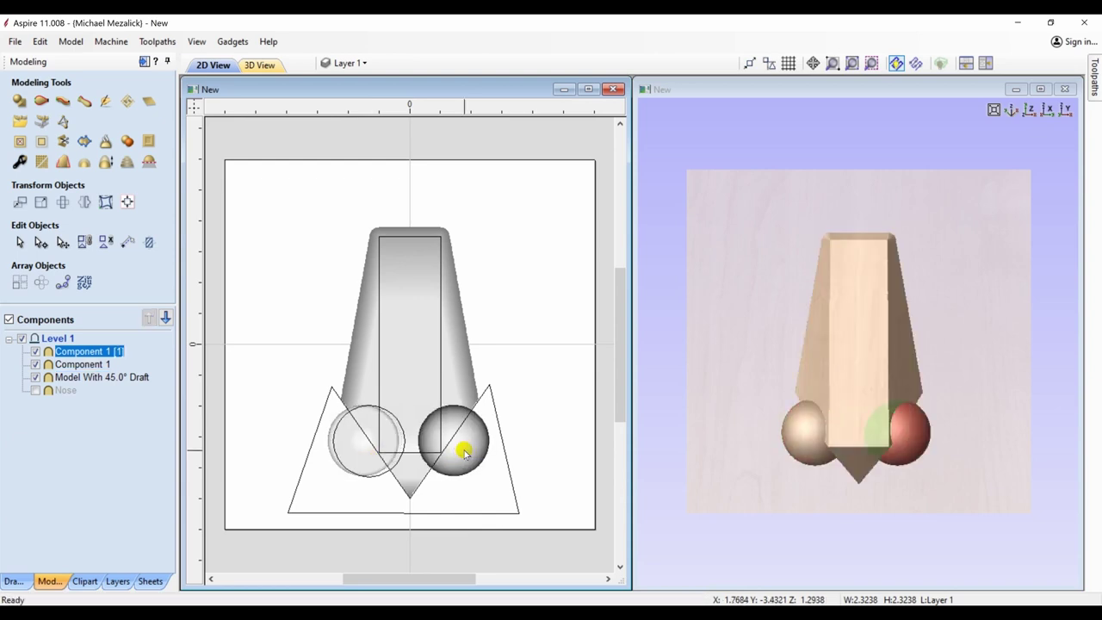
{"action": "key", "text": "Right"}
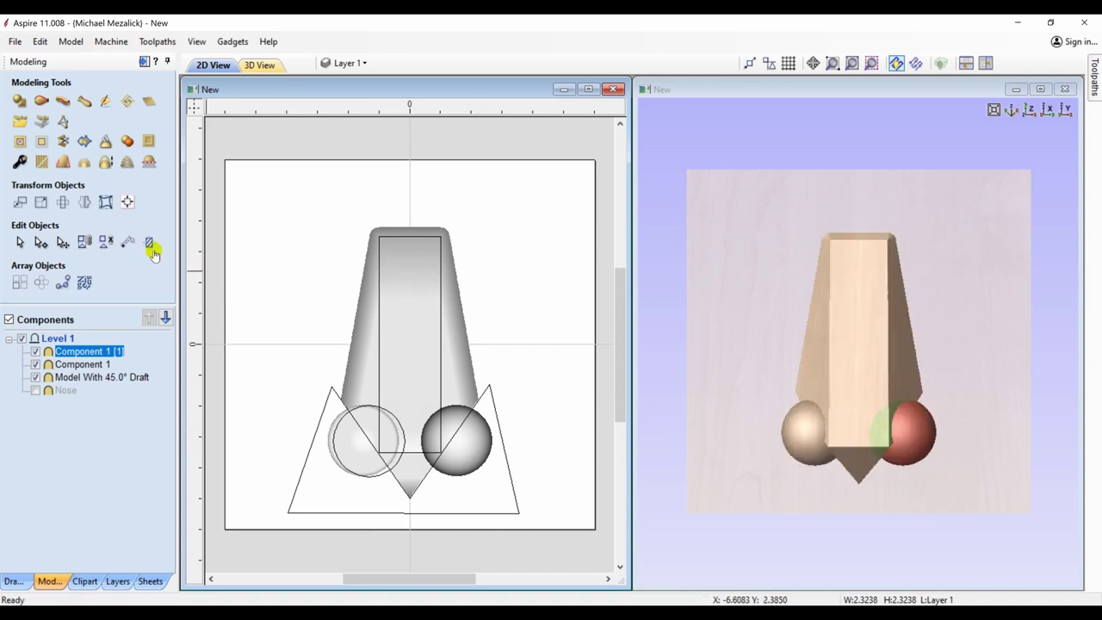
{"action": "left_click", "coordinate": [128, 141]}
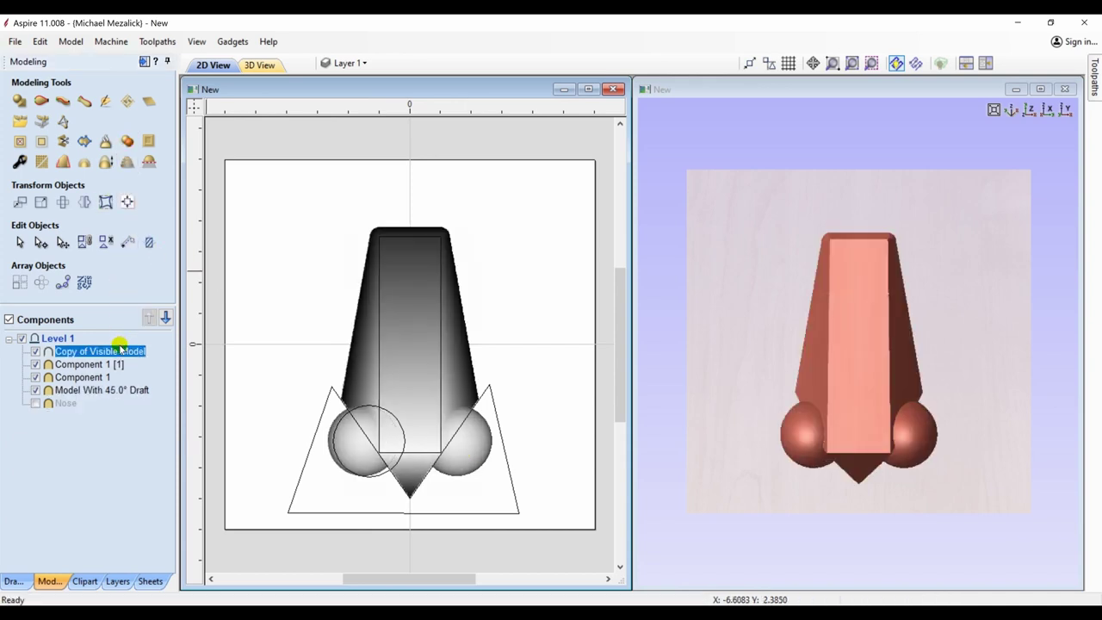
- Smooth the merged nose's sides and nostrils, Preserve Transparency off, brush diameter 301
{"action": "left_click", "coordinate": [106, 101]}
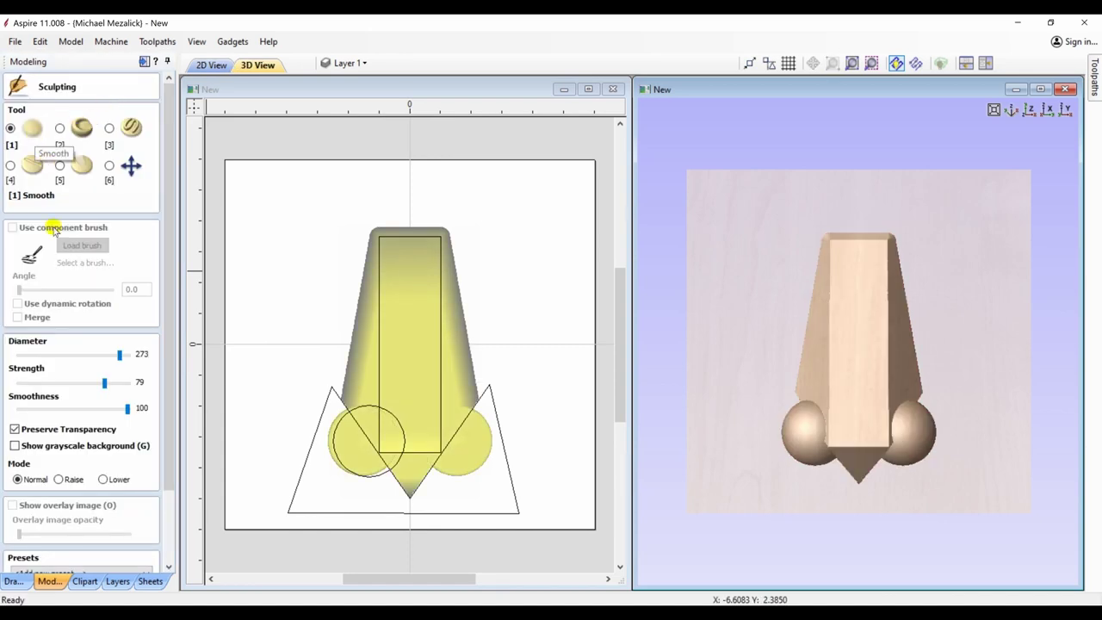
{"action": "left_click", "coordinate": [13, 430]}
{"action": "mouse_move", "coordinate": [795, 318]}
{"action": "left_mouse_down"}
{"action": "mouse_move", "coordinate": [828, 305]}
{"action": "mouse_move", "coordinate": [832, 257]}
{"action": "mouse_move", "coordinate": [820, 393]}
{"action": "mouse_move", "coordinate": [803, 389]}
{"action": "mouse_move", "coordinate": [823, 380]}
{"action": "mouse_move", "coordinate": [826, 411]}
{"action": "mouse_move", "coordinate": [814, 423]}
{"action": "mouse_move", "coordinate": [814, 396]}
{"action": "mouse_move", "coordinate": [796, 392]}
{"action": "mouse_move", "coordinate": [793, 448]}
{"action": "mouse_move", "coordinate": [835, 449]}
{"action": "mouse_move", "coordinate": [868, 470]}
{"action": "mouse_move", "coordinate": [901, 441]}
{"action": "mouse_move", "coordinate": [913, 456]}
{"action": "mouse_move", "coordinate": [894, 427]}
{"action": "mouse_move", "coordinate": [907, 341]}
{"action": "mouse_move", "coordinate": [894, 240]}
{"action": "mouse_move", "coordinate": [896, 289]}
{"action": "mouse_move", "coordinate": [877, 235]}
{"action": "mouse_move", "coordinate": [823, 233]}
{"action": "mouse_move", "coordinate": [855, 243]}
{"action": "mouse_move", "coordinate": [822, 249]}
{"action": "mouse_move", "coordinate": [820, 414]}
{"action": "left_mouse_up"}
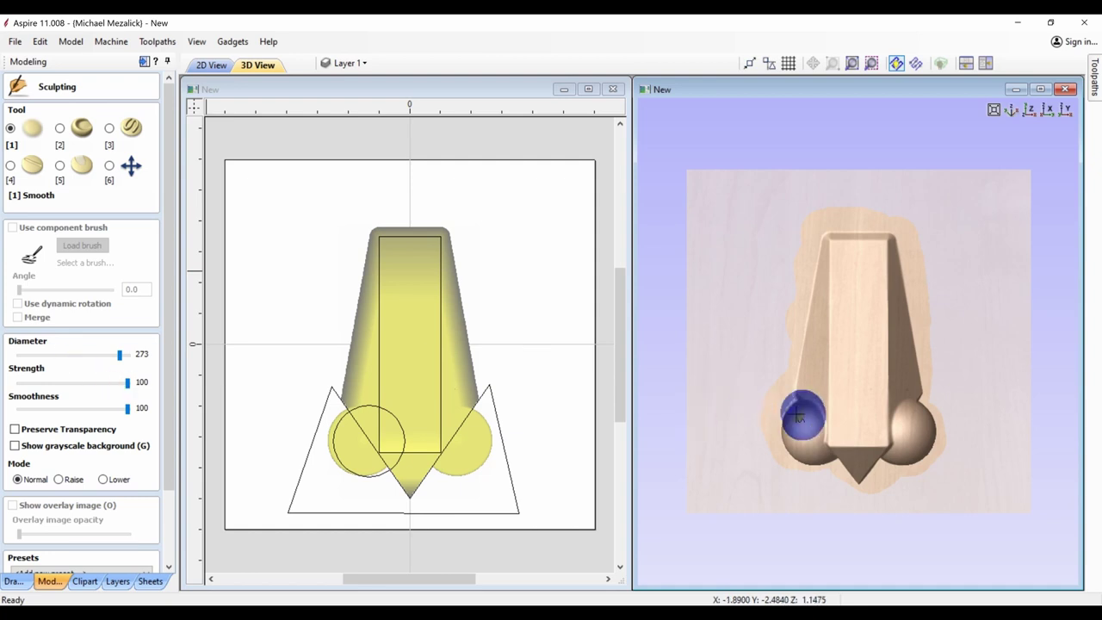
{"action": "mouse_move", "coordinate": [800, 404]}
{"action": "left_mouse_down"}
{"action": "mouse_move", "coordinate": [789, 444]}
{"action": "mouse_move", "coordinate": [817, 459]}
{"action": "mouse_move", "coordinate": [839, 448]}
{"action": "mouse_move", "coordinate": [857, 470]}
{"action": "mouse_move", "coordinate": [885, 450]}
{"action": "mouse_move", "coordinate": [851, 445]}
{"action": "mouse_move", "coordinate": [872, 444]}
{"action": "mouse_move", "coordinate": [892, 402]}
{"action": "mouse_move", "coordinate": [888, 429]}
{"action": "mouse_move", "coordinate": [916, 394]}
{"action": "mouse_move", "coordinate": [884, 222]}
{"action": "mouse_move", "coordinate": [936, 458]}
{"action": "mouse_move", "coordinate": [917, 392]}
{"action": "mouse_move", "coordinate": [879, 464]}
{"action": "mouse_move", "coordinate": [911, 462]}
{"action": "mouse_move", "coordinate": [889, 450]}
{"action": "mouse_move", "coordinate": [928, 454]}
{"action": "mouse_move", "coordinate": [937, 433]}
{"action": "mouse_move", "coordinate": [892, 470]}
{"action": "mouse_move", "coordinate": [880, 467]}
{"action": "mouse_move", "coordinate": [878, 458]}
{"action": "mouse_move", "coordinate": [914, 458]}
{"action": "mouse_move", "coordinate": [922, 426]}
{"action": "mouse_move", "coordinate": [898, 401]}
{"action": "mouse_move", "coordinate": [889, 421]}
{"action": "mouse_move", "coordinate": [892, 391]}
{"action": "mouse_move", "coordinate": [915, 407]}
{"action": "mouse_move", "coordinate": [906, 293]}
{"action": "mouse_move", "coordinate": [890, 249]}
{"action": "mouse_move", "coordinate": [862, 238]}
{"action": "mouse_move", "coordinate": [840, 239]}
{"action": "mouse_move", "coordinate": [826, 285]}
{"action": "mouse_move", "coordinate": [821, 445]}
{"action": "mouse_move", "coordinate": [837, 446]}
{"action": "mouse_move", "coordinate": [817, 437]}
{"action": "mouse_move", "coordinate": [848, 473]}
{"action": "mouse_move", "coordinate": [853, 458]}
{"action": "mouse_move", "coordinate": [849, 473]}
{"action": "mouse_move", "coordinate": [894, 438]}
{"action": "mouse_move", "coordinate": [861, 463]}
{"action": "mouse_move", "coordinate": [832, 438]}
{"action": "mouse_move", "coordinate": [848, 465]}
{"action": "left_mouse_up"}
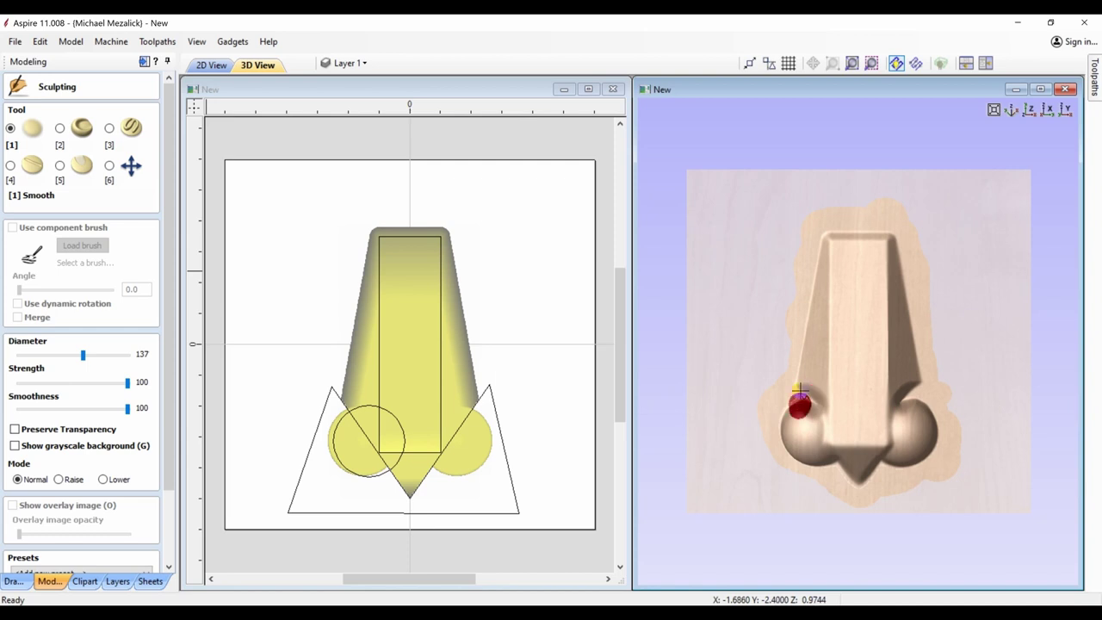
{"action": "left_click_drag", "start_coordinate": [83, 355], "coordinate": [129, 356]}
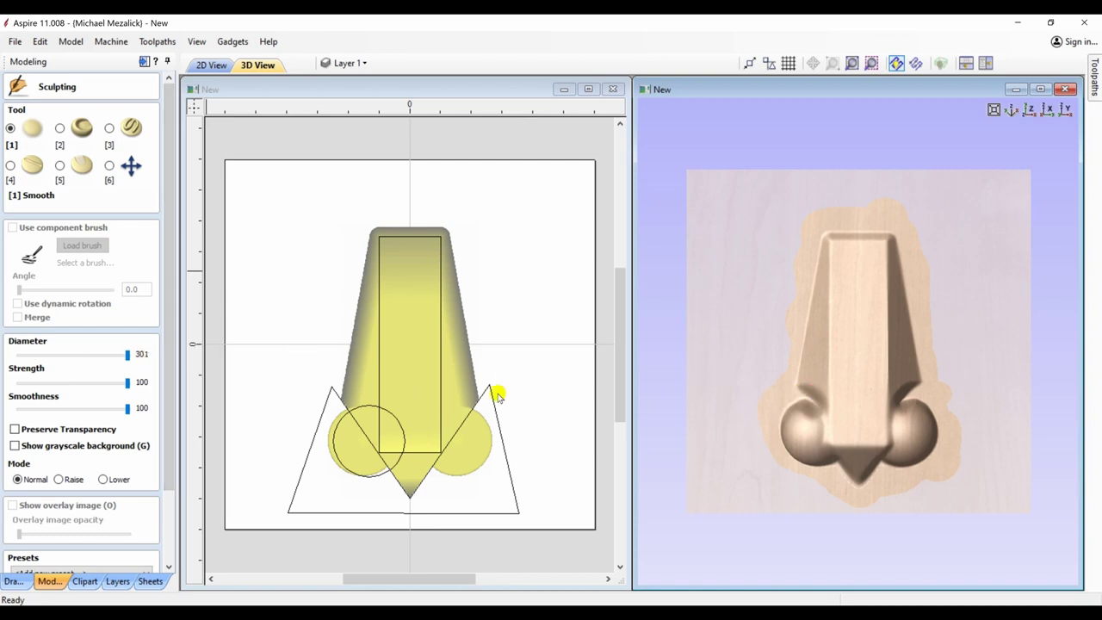
{"action": "mouse_move", "coordinate": [810, 393]}
{"action": "left_mouse_down"}
{"action": "mouse_move", "coordinate": [789, 423]}
{"action": "mouse_move", "coordinate": [812, 380]}
{"action": "mouse_move", "coordinate": [807, 411]}
{"action": "mouse_move", "coordinate": [812, 388]}
{"action": "mouse_move", "coordinate": [825, 403]}
{"action": "mouse_move", "coordinate": [818, 425]}
{"action": "mouse_move", "coordinate": [829, 419]}
{"action": "mouse_move", "coordinate": [806, 440]}
{"action": "mouse_move", "coordinate": [807, 408]}
{"action": "mouse_move", "coordinate": [820, 402]}
{"action": "mouse_move", "coordinate": [907, 383]}
{"action": "mouse_move", "coordinate": [923, 409]}
{"action": "mouse_move", "coordinate": [905, 415]}
{"action": "mouse_move", "coordinate": [899, 391]}
{"action": "mouse_move", "coordinate": [906, 418]}
{"action": "mouse_move", "coordinate": [898, 408]}
{"action": "mouse_move", "coordinate": [908, 379]}
{"action": "left_mouse_up"}
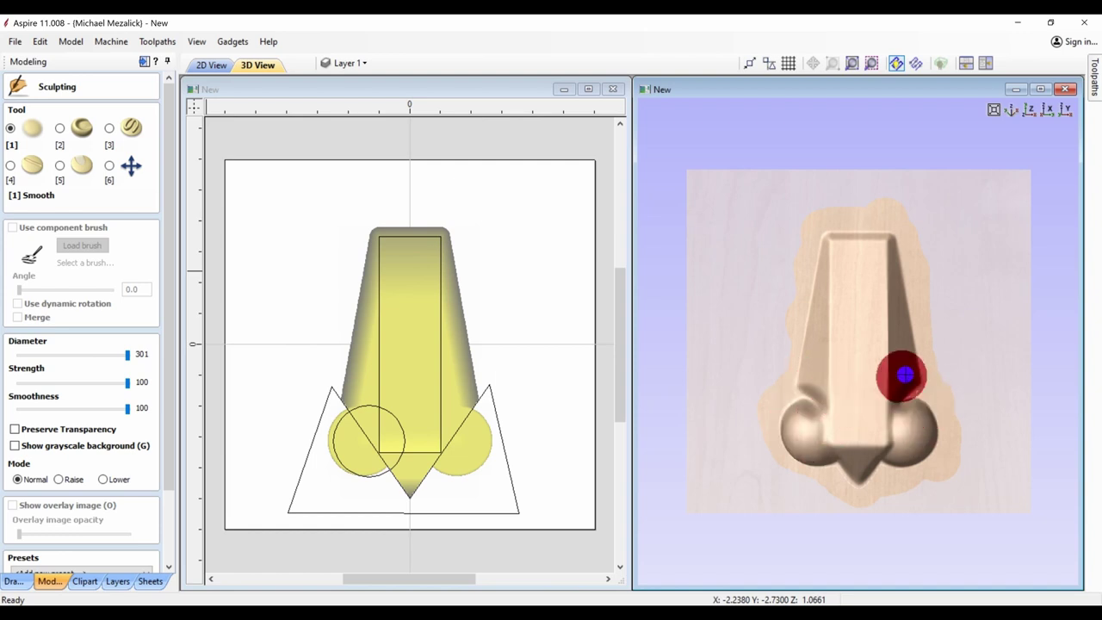
{"action": "mouse_move", "coordinate": [905, 374]}
{"action": "left_mouse_down"}
{"action": "mouse_move", "coordinate": [913, 396]}
{"action": "mouse_move", "coordinate": [915, 386]}
{"action": "mouse_move", "coordinate": [909, 412]}
{"action": "left_mouse_up"}
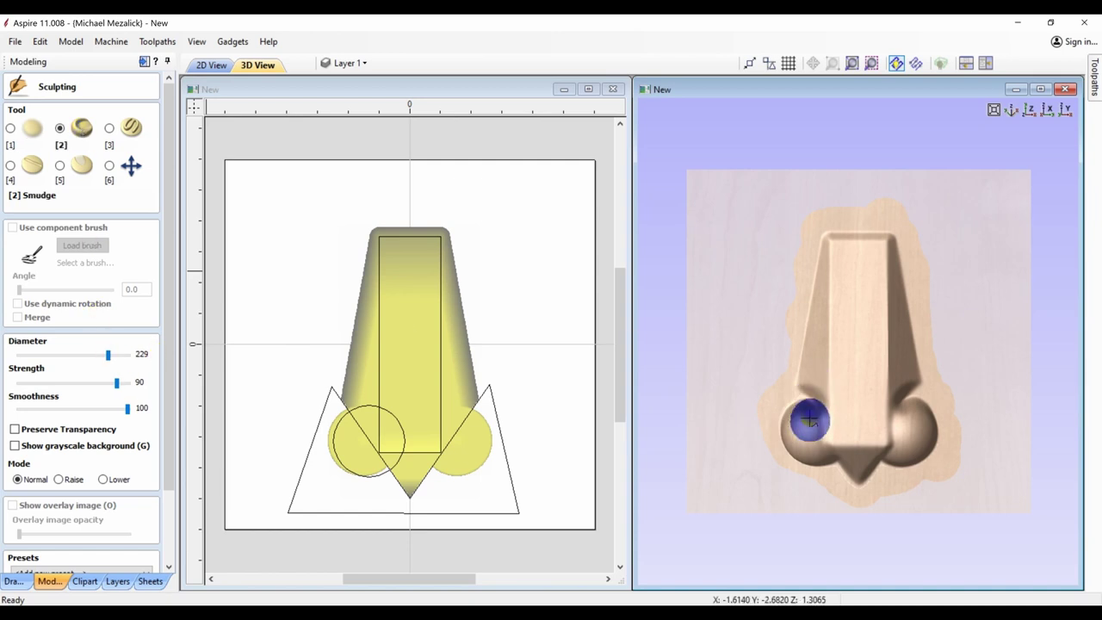
- Smudge both nostrils into rounder lobes, then smooth them over again
{"action": "mouse_move", "coordinate": [821, 428]}
{"action": "left_mouse_down"}
{"action": "mouse_move", "coordinate": [822, 406]}
{"action": "mouse_move", "coordinate": [802, 413]}
{"action": "mouse_move", "coordinate": [795, 442]}
{"action": "left_mouse_up"}
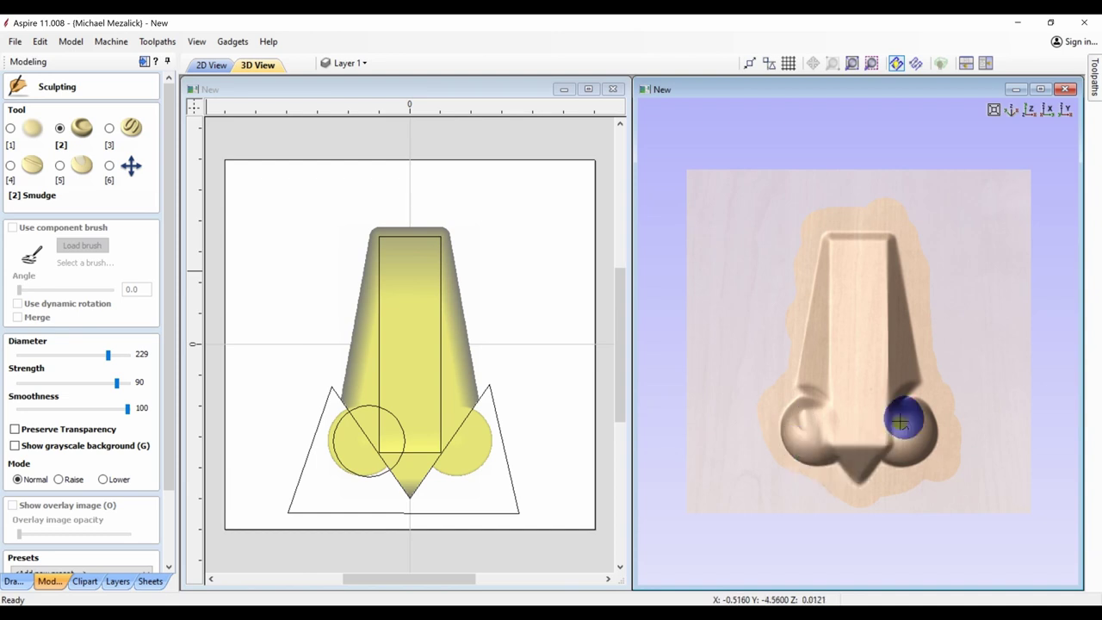
{"action": "left_click_drag", "start_coordinate": [905, 423], "coordinate": [906, 403]}
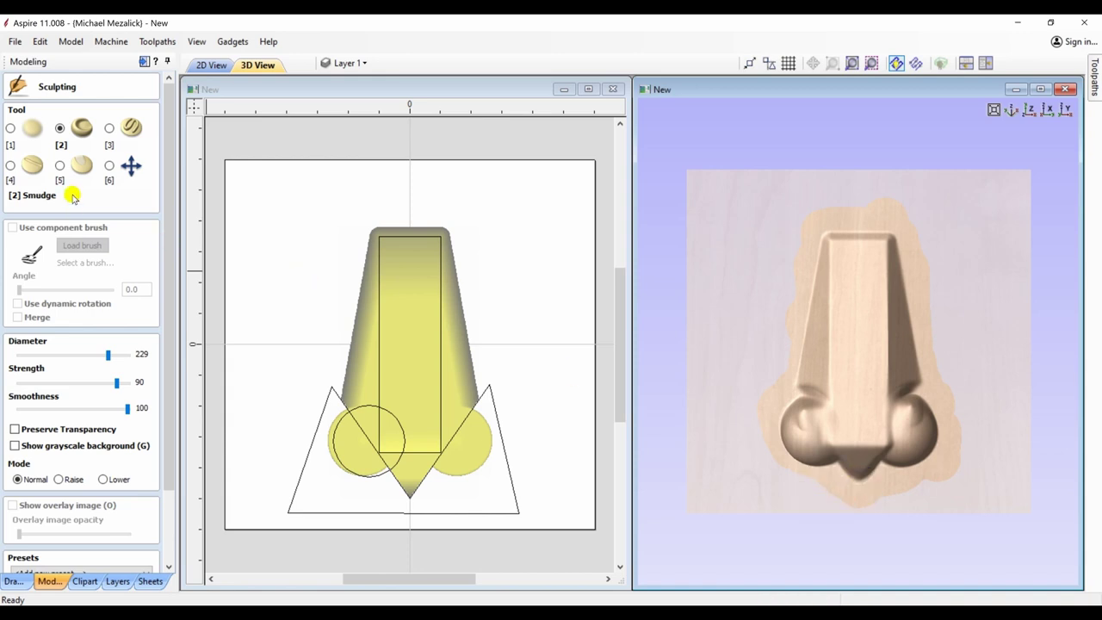
{"action": "left_click", "coordinate": [33, 129]}
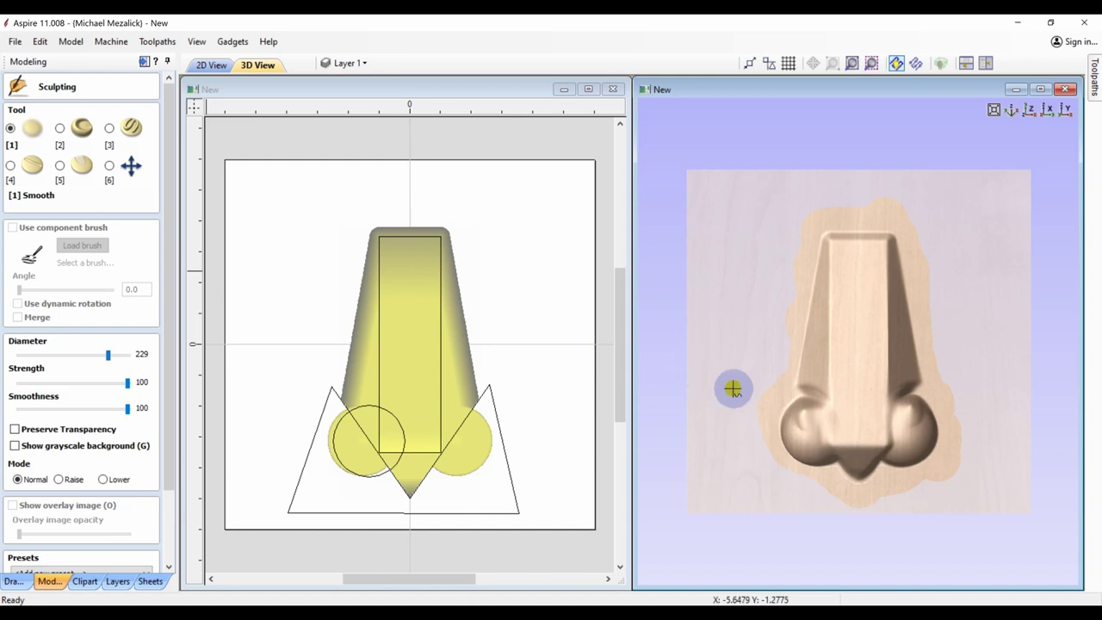
{"action": "mouse_move", "coordinate": [812, 405]}
{"action": "left_mouse_down"}
{"action": "mouse_move", "coordinate": [811, 416]}
{"action": "mouse_move", "coordinate": [805, 395]}
{"action": "mouse_move", "coordinate": [825, 401]}
{"action": "mouse_move", "coordinate": [835, 443]}
{"action": "mouse_move", "coordinate": [836, 422]}
{"action": "mouse_move", "coordinate": [830, 438]}
{"action": "mouse_move", "coordinate": [797, 420]}
{"action": "mouse_move", "coordinate": [847, 436]}
{"action": "mouse_move", "coordinate": [866, 411]}
{"action": "mouse_move", "coordinate": [920, 418]}
{"action": "mouse_move", "coordinate": [905, 422]}
{"action": "mouse_move", "coordinate": [909, 405]}
{"action": "left_mouse_up"}
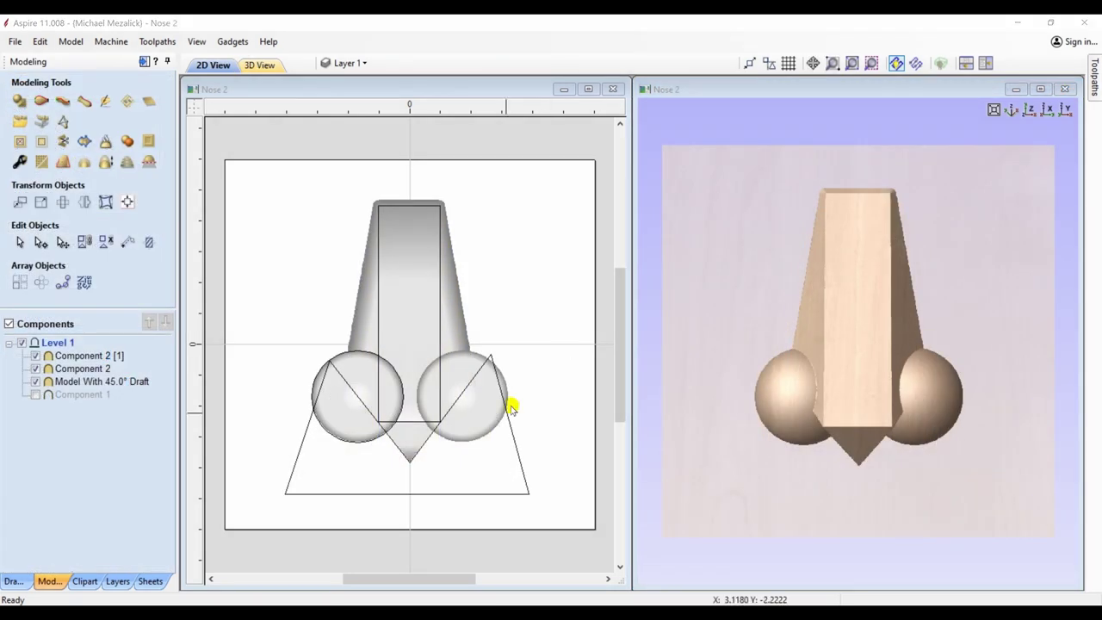
- Merge the visible nose parts into a new Copy of Visible Model, hiding Component 2 [1] and Model With 45.0° Draft
{"action": "left_click", "coordinate": [495, 431]}
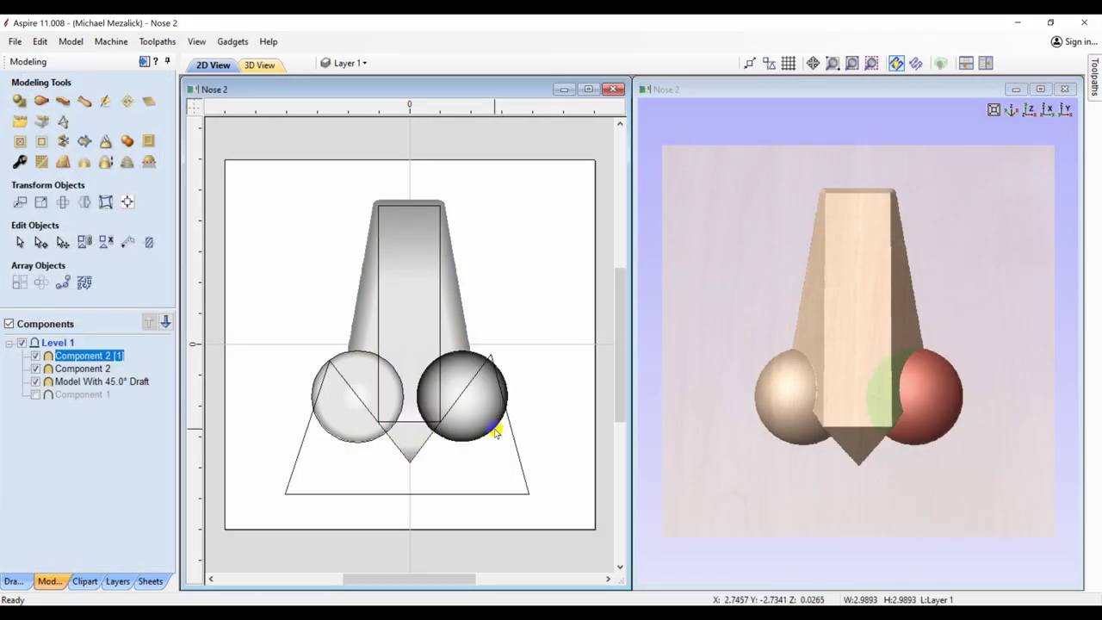
{"action": "left_click", "coordinate": [377, 441]}
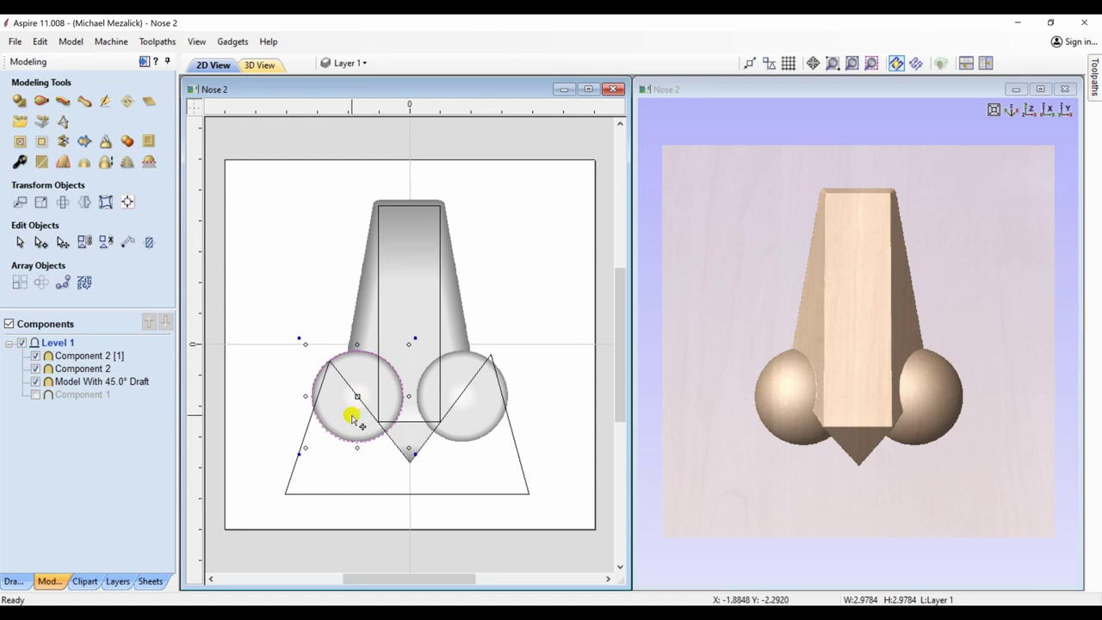
{"action": "left_click", "coordinate": [128, 142]}
{"action": "left_click", "coordinate": [35, 368]}
{"action": "left_click", "coordinate": [36, 395]}
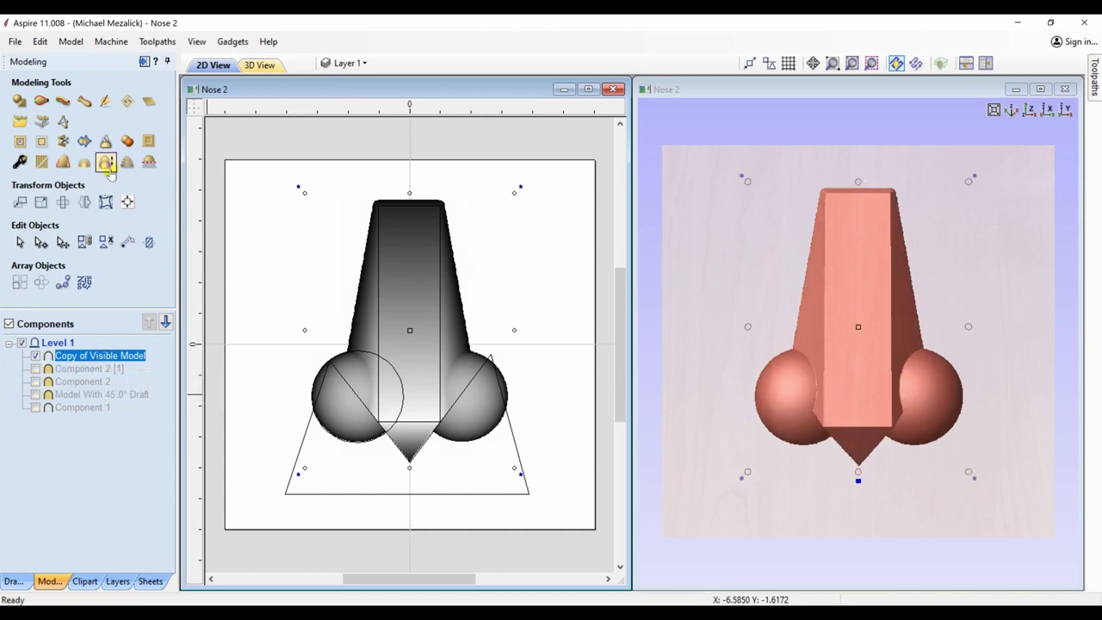
- Smooth the merged copy's left nostril and nose tip into the base, then keep and apply the sculpting
{"action": "left_click", "coordinate": [106, 102]}
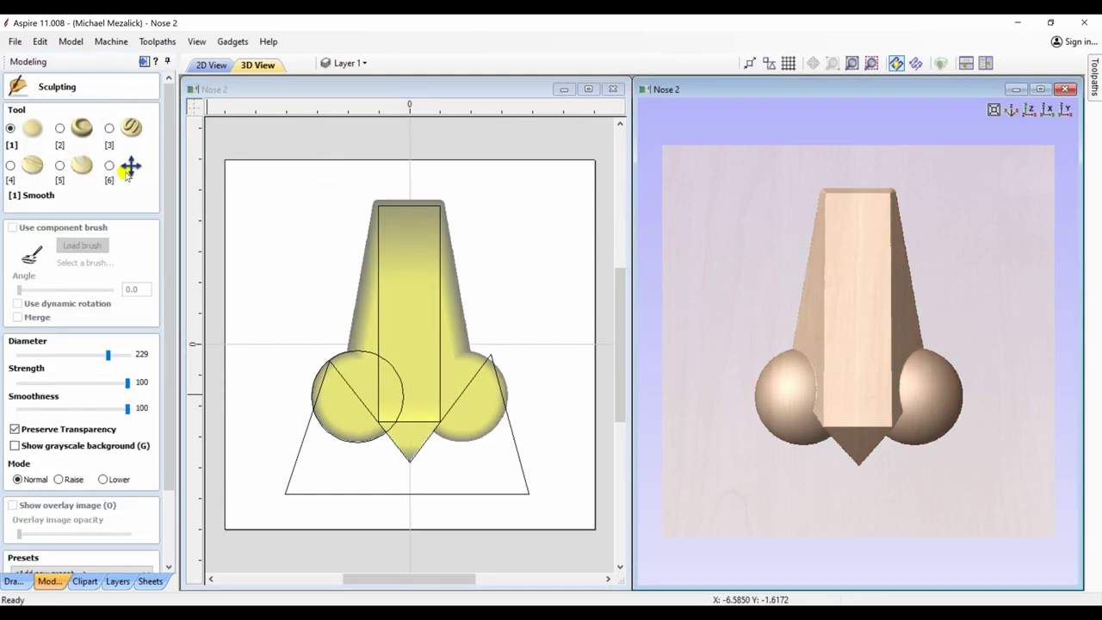
{"action": "left_click", "coordinate": [15, 429]}
{"action": "left_click", "coordinate": [15, 429]}
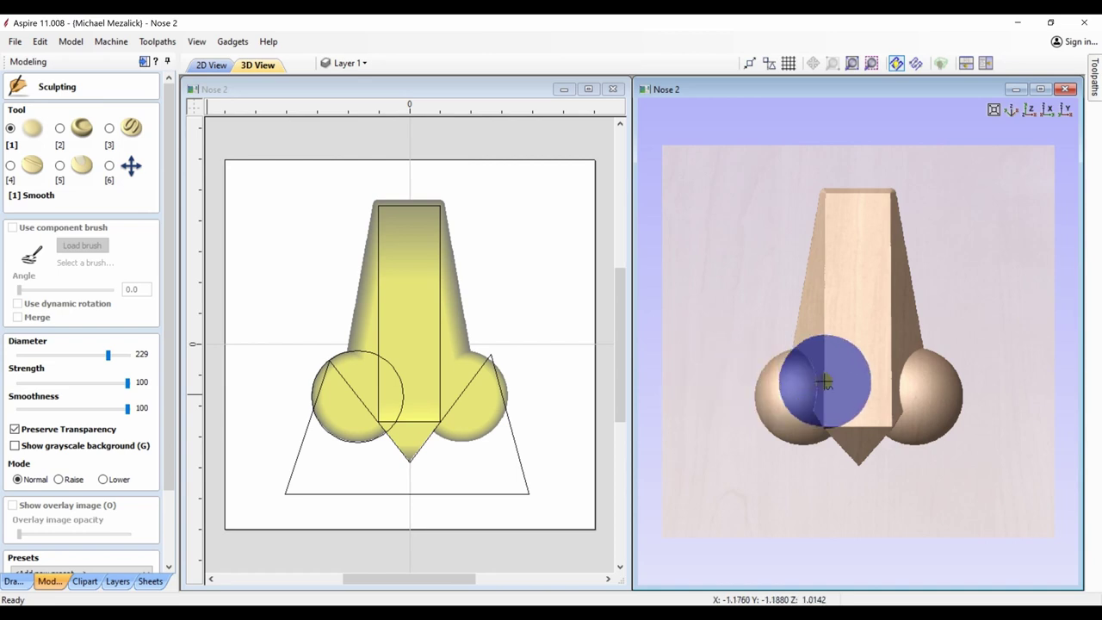
{"action": "mouse_move", "coordinate": [827, 374]}
{"action": "left_mouse_down"}
{"action": "mouse_move", "coordinate": [787, 364]}
{"action": "mouse_move", "coordinate": [801, 362]}
{"action": "mouse_move", "coordinate": [804, 431]}
{"action": "mouse_move", "coordinate": [766, 382]}
{"action": "mouse_move", "coordinate": [800, 339]}
{"action": "mouse_move", "coordinate": [763, 339]}
{"action": "left_mouse_up"}
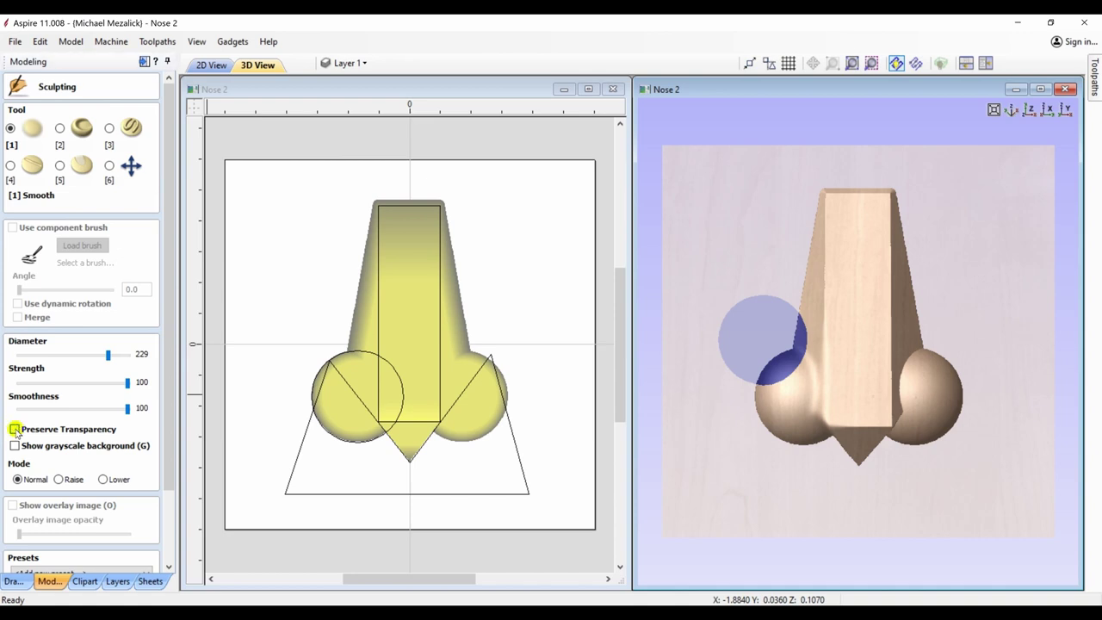
{"action": "mouse_move", "coordinate": [775, 337]}
{"action": "left_mouse_down"}
{"action": "mouse_move", "coordinate": [800, 351]}
{"action": "mouse_move", "coordinate": [758, 397]}
{"action": "mouse_move", "coordinate": [765, 415]}
{"action": "mouse_move", "coordinate": [796, 425]}
{"action": "mouse_move", "coordinate": [797, 327]}
{"action": "mouse_move", "coordinate": [827, 213]}
{"action": "mouse_move", "coordinate": [893, 209]}
{"action": "mouse_move", "coordinate": [886, 351]}
{"action": "mouse_move", "coordinate": [891, 366]}
{"action": "mouse_move", "coordinate": [916, 350]}
{"action": "mouse_move", "coordinate": [898, 379]}
{"action": "mouse_move", "coordinate": [896, 416]}
{"action": "mouse_move", "coordinate": [860, 456]}
{"action": "mouse_move", "coordinate": [806, 409]}
{"action": "mouse_move", "coordinate": [821, 390]}
{"action": "mouse_move", "coordinate": [887, 400]}
{"action": "mouse_move", "coordinate": [937, 384]}
{"action": "mouse_move", "coordinate": [946, 407]}
{"action": "mouse_move", "coordinate": [916, 434]}
{"action": "mouse_move", "coordinate": [899, 435]}
{"action": "mouse_move", "coordinate": [946, 425]}
{"action": "mouse_move", "coordinate": [957, 406]}
{"action": "mouse_move", "coordinate": [940, 363]}
{"action": "mouse_move", "coordinate": [906, 357]}
{"action": "mouse_move", "coordinate": [895, 234]}
{"action": "mouse_move", "coordinate": [896, 389]}
{"action": "mouse_move", "coordinate": [823, 237]}
{"action": "mouse_move", "coordinate": [822, 213]}
{"action": "mouse_move", "coordinate": [812, 341]}
{"action": "mouse_move", "coordinate": [776, 409]}
{"action": "mouse_move", "coordinate": [792, 421]}
{"action": "mouse_move", "coordinate": [826, 406]}
{"action": "mouse_move", "coordinate": [830, 320]}
{"action": "mouse_move", "coordinate": [893, 301]}
{"action": "mouse_move", "coordinate": [899, 327]}
{"action": "mouse_move", "coordinate": [857, 402]}
{"action": "mouse_move", "coordinate": [854, 428]}
{"action": "left_mouse_up"}
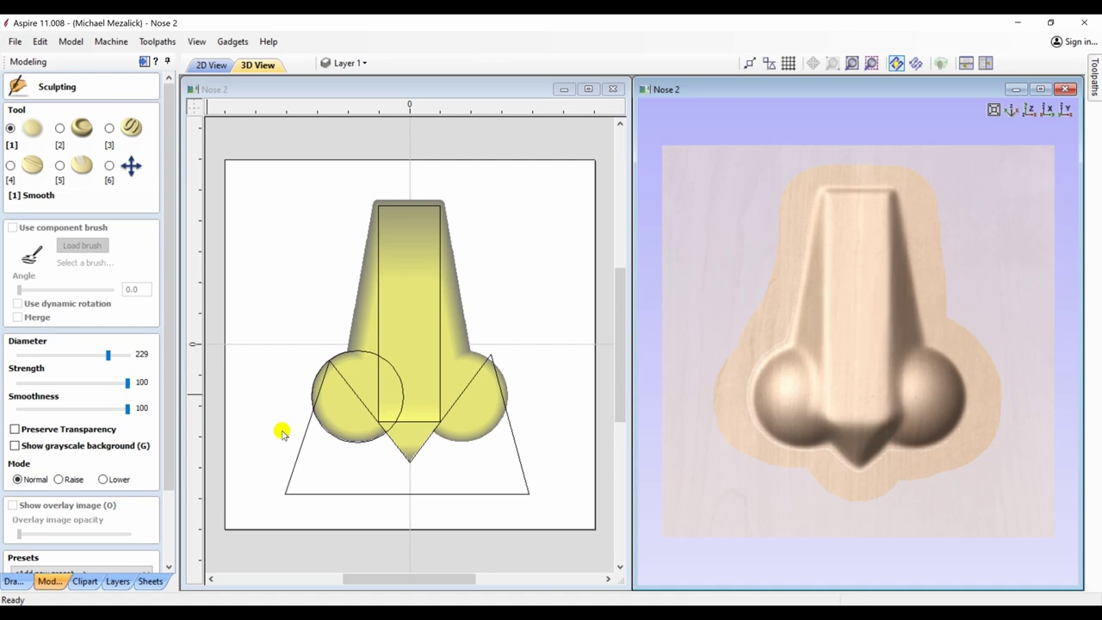
{"action": "left_click_drag", "start_coordinate": [860, 444], "coordinate": [858, 442]}
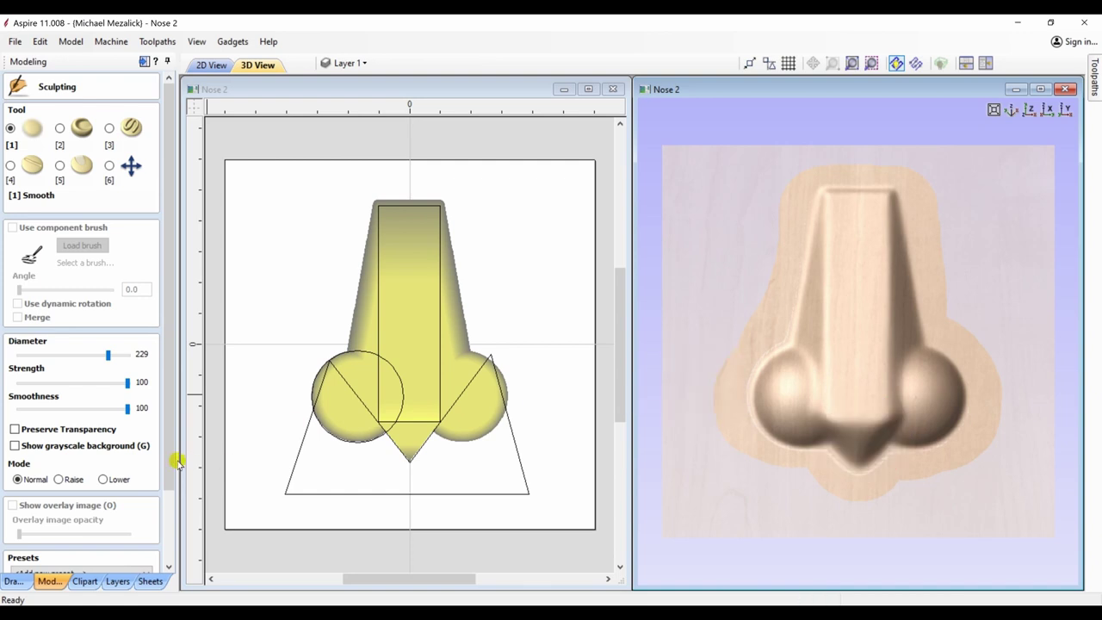
{"action": "scroll", "coordinate": [167, 455], "scroll_direction": "down", "scroll_amount": 3}
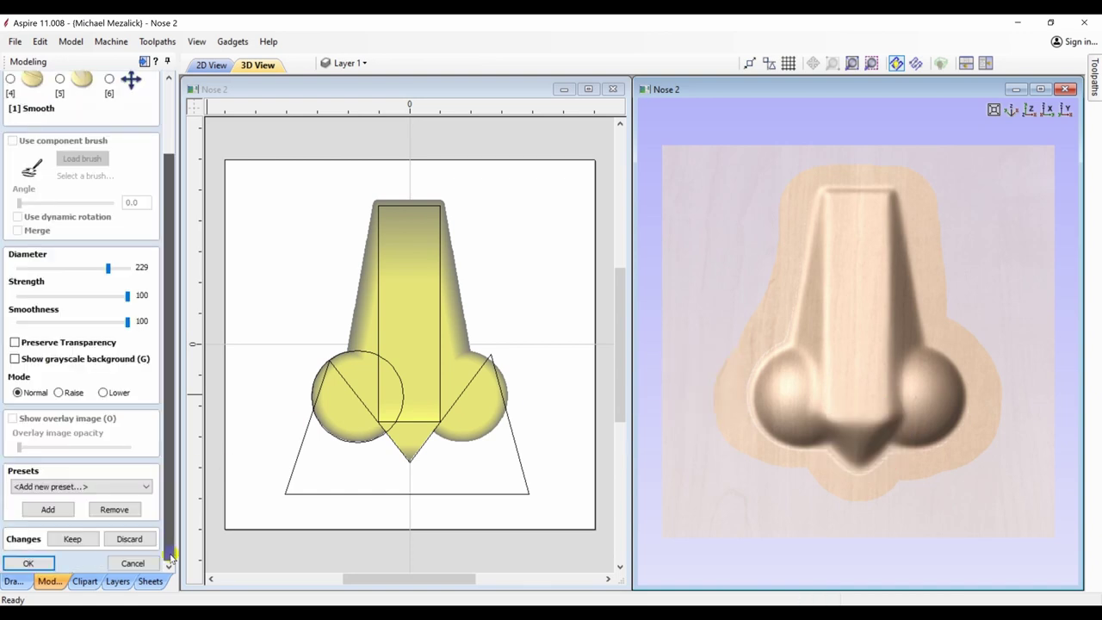
{"action": "left_click", "coordinate": [83, 540]}
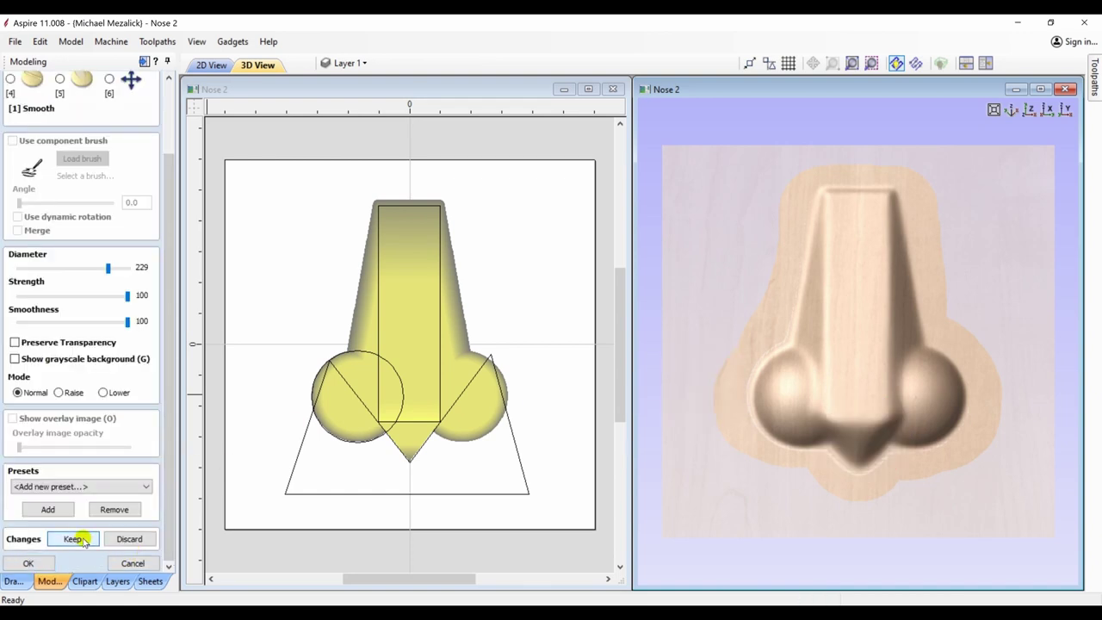
{"action": "left_click", "coordinate": [30, 561]}
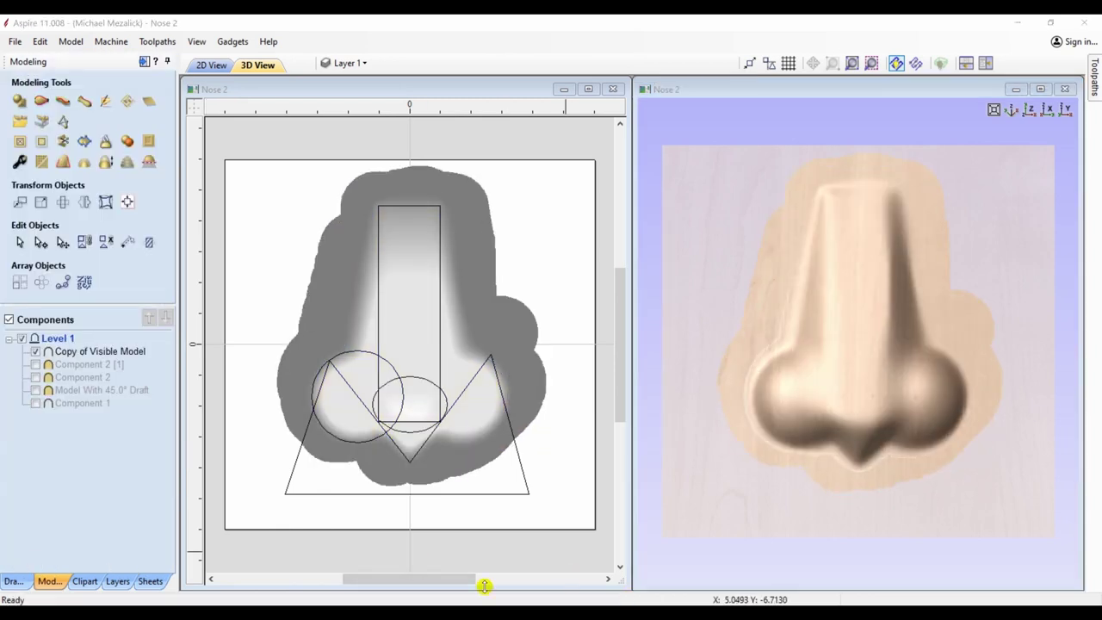
- Raise a rounded oval dome, Component 3, from the small ellipse at the nose tip
{"action": "left_click", "coordinate": [412, 435]}
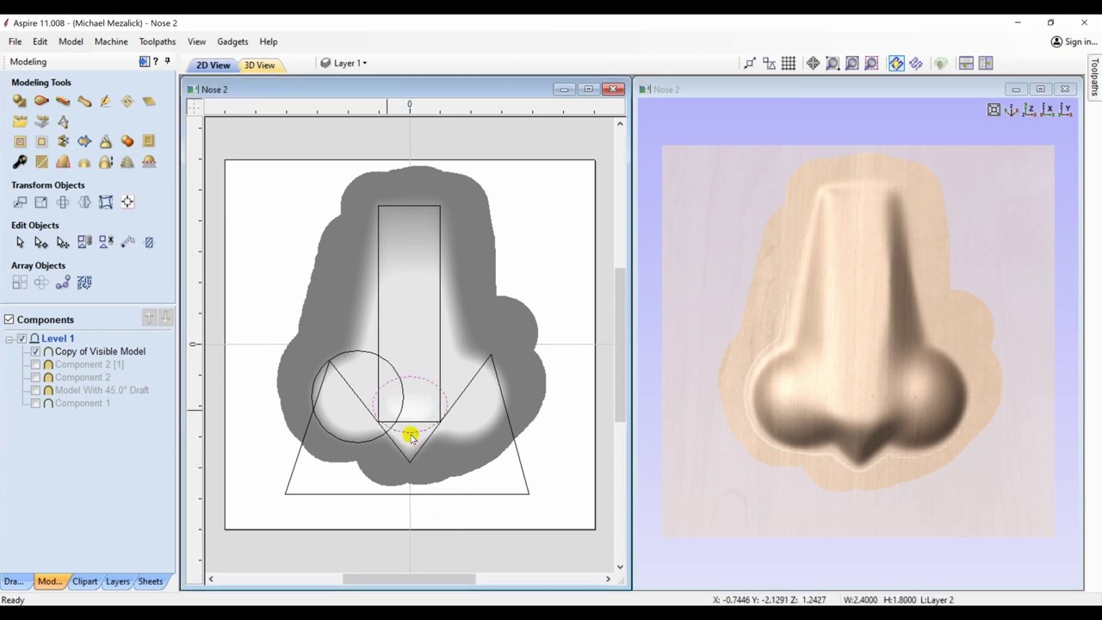
{"action": "left_click", "coordinate": [26, 124]}
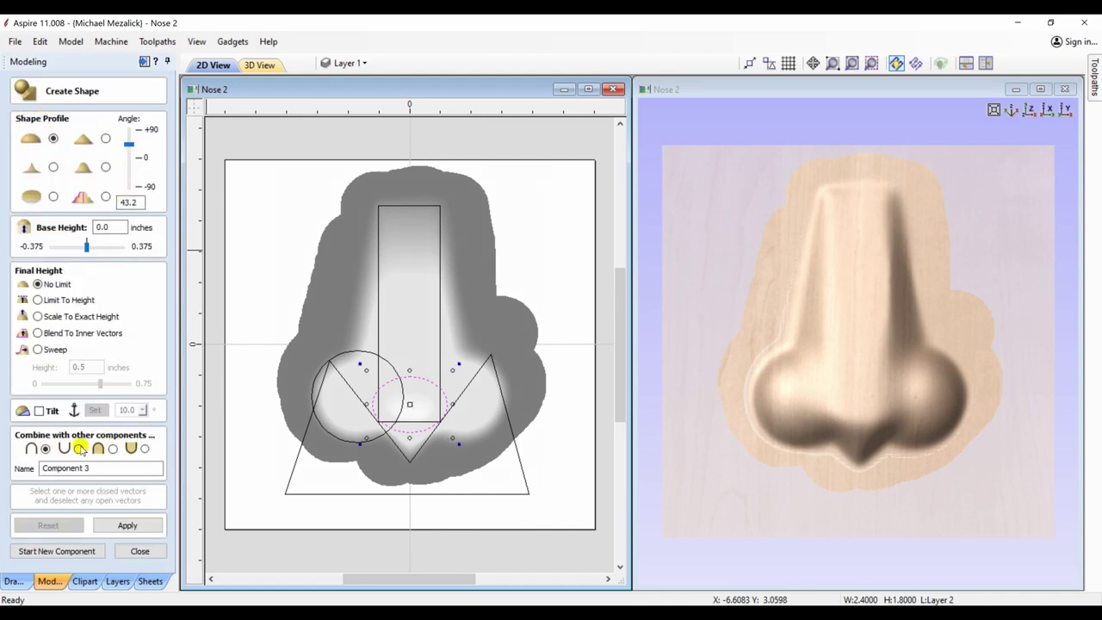
{"action": "left_click", "coordinate": [121, 526]}
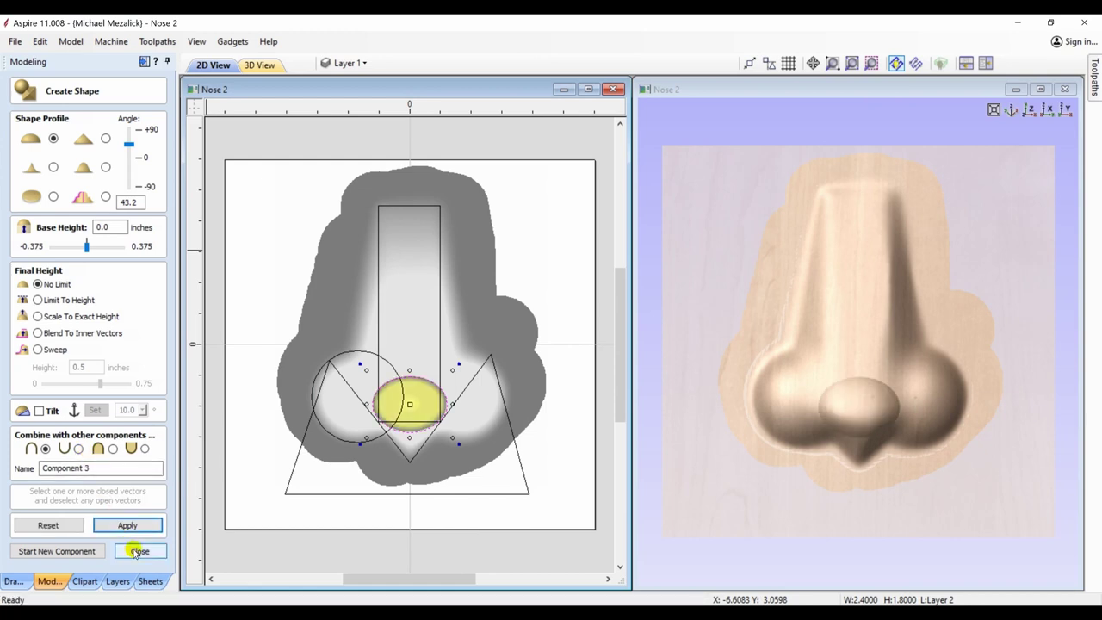
{"action": "left_click", "coordinate": [140, 551]}
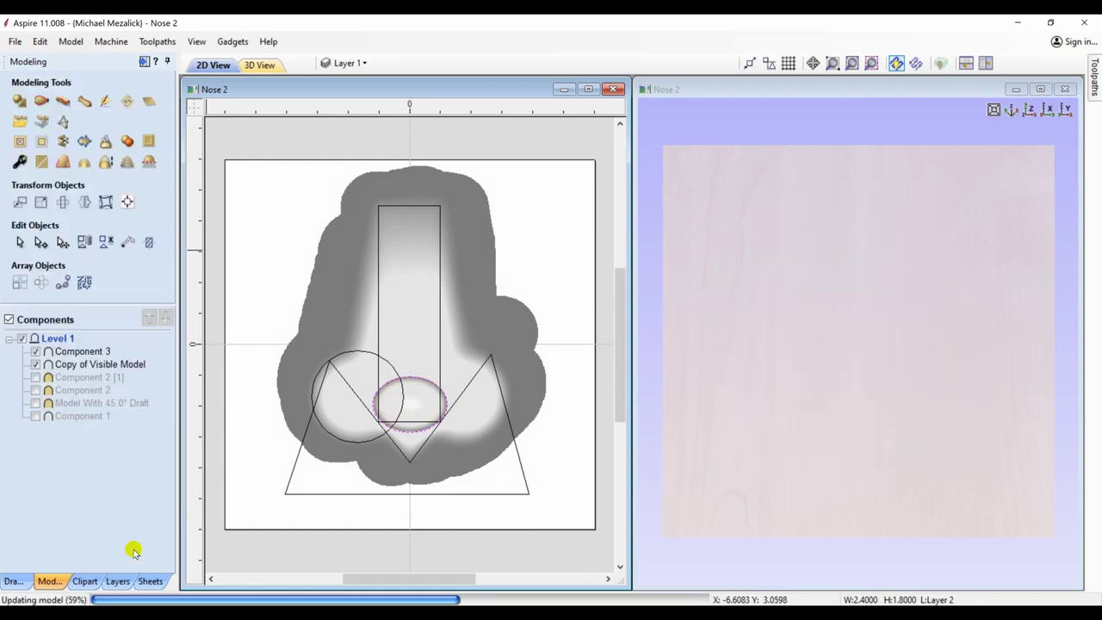
{"action": "left_click_drag", "start_coordinate": [665, 456], "coordinate": [896, 336]}
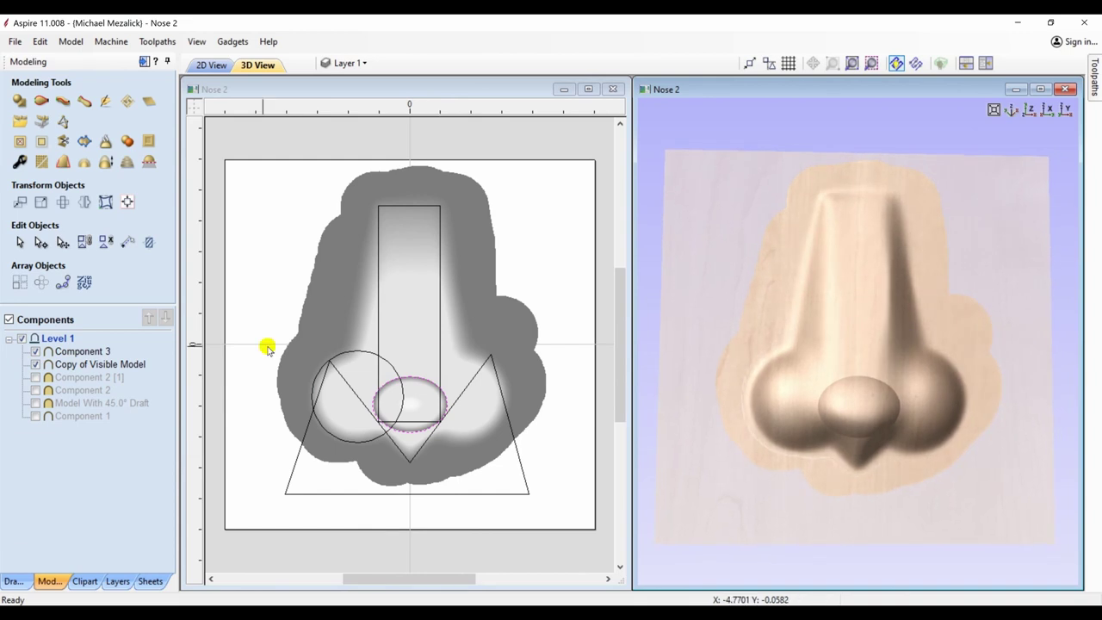
- Merge the visible parts into a new copy, hiding Component 3 and the older Copy of Visible Model
{"action": "left_click", "coordinate": [126, 142]}
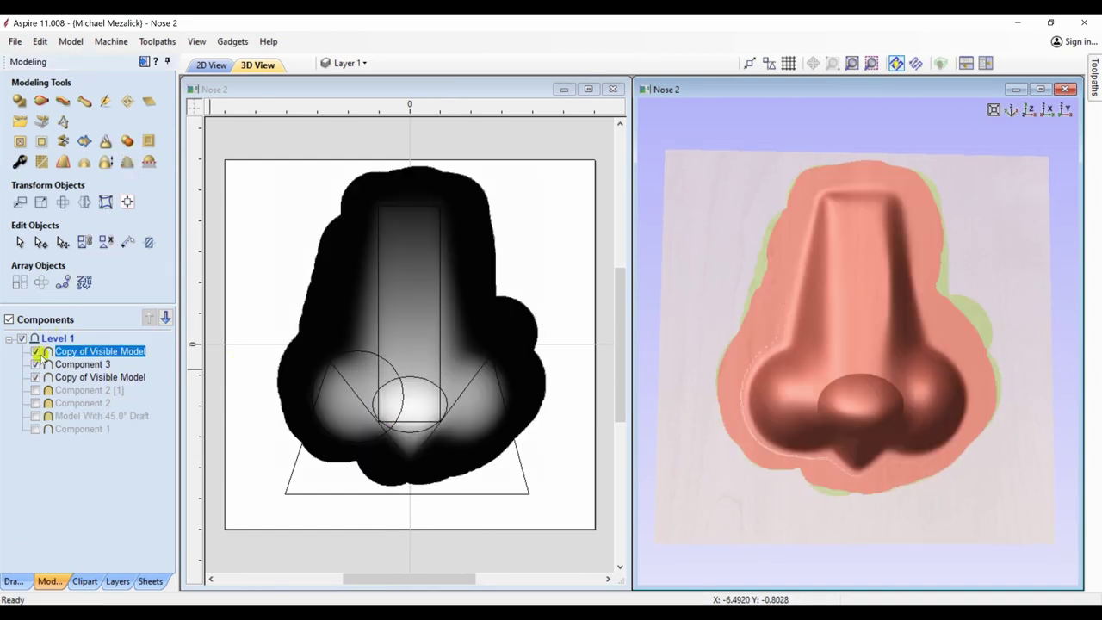
{"action": "left_click", "coordinate": [35, 364]}
{"action": "left_click", "coordinate": [36, 378]}
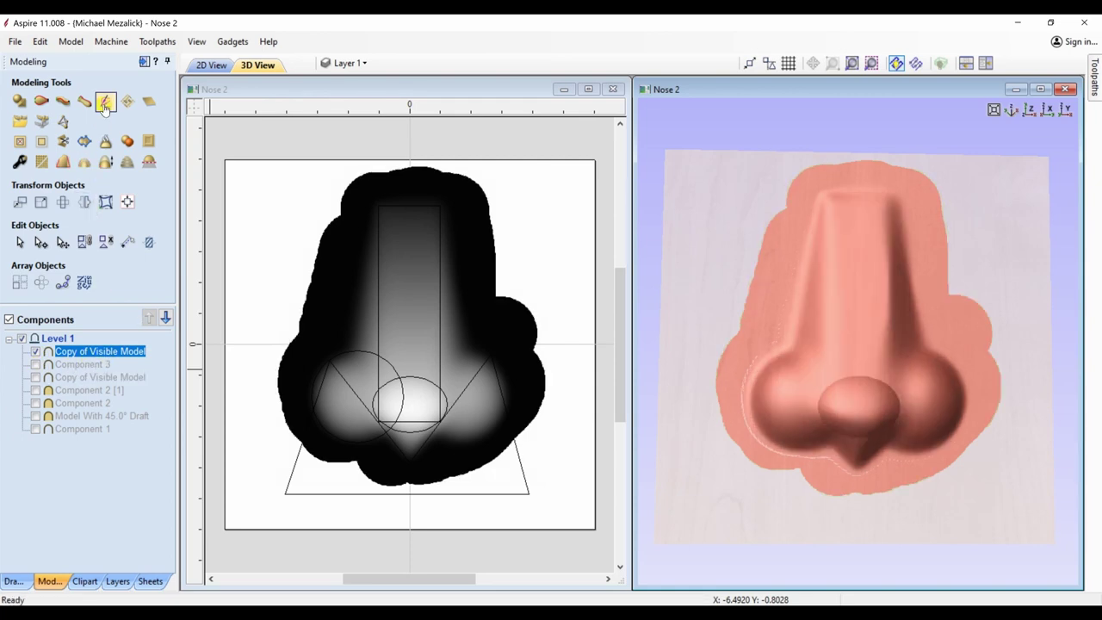
- Smooth the nose's lower lobes on the new merged copy and keep the changes
{"action": "left_click", "coordinate": [386, 214]}
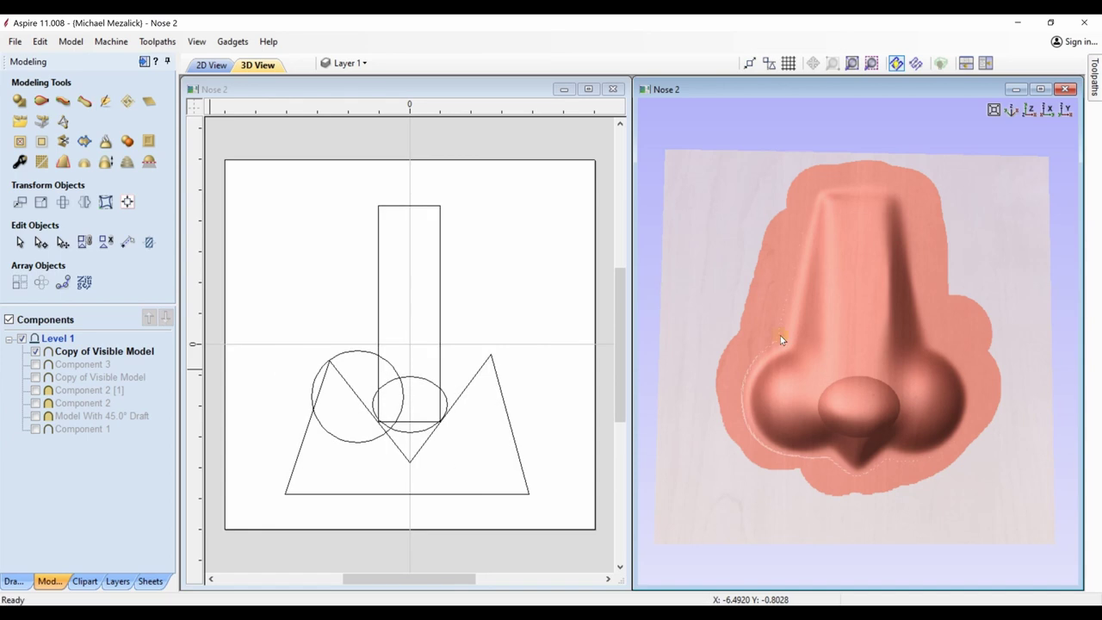
{"action": "mouse_move", "coordinate": [852, 382]}
{"action": "left_mouse_down"}
{"action": "mouse_move", "coordinate": [824, 403]}
{"action": "mouse_move", "coordinate": [870, 431]}
{"action": "mouse_move", "coordinate": [883, 407]}
{"action": "mouse_move", "coordinate": [851, 395]}
{"action": "mouse_move", "coordinate": [873, 403]}
{"action": "mouse_move", "coordinate": [844, 420]}
{"action": "mouse_move", "coordinate": [869, 397]}
{"action": "mouse_move", "coordinate": [849, 378]}
{"action": "mouse_move", "coordinate": [862, 411]}
{"action": "mouse_move", "coordinate": [851, 391]}
{"action": "mouse_move", "coordinate": [853, 420]}
{"action": "mouse_move", "coordinate": [873, 405]}
{"action": "mouse_move", "coordinate": [875, 324]}
{"action": "mouse_move", "coordinate": [847, 288]}
{"action": "left_mouse_up"}
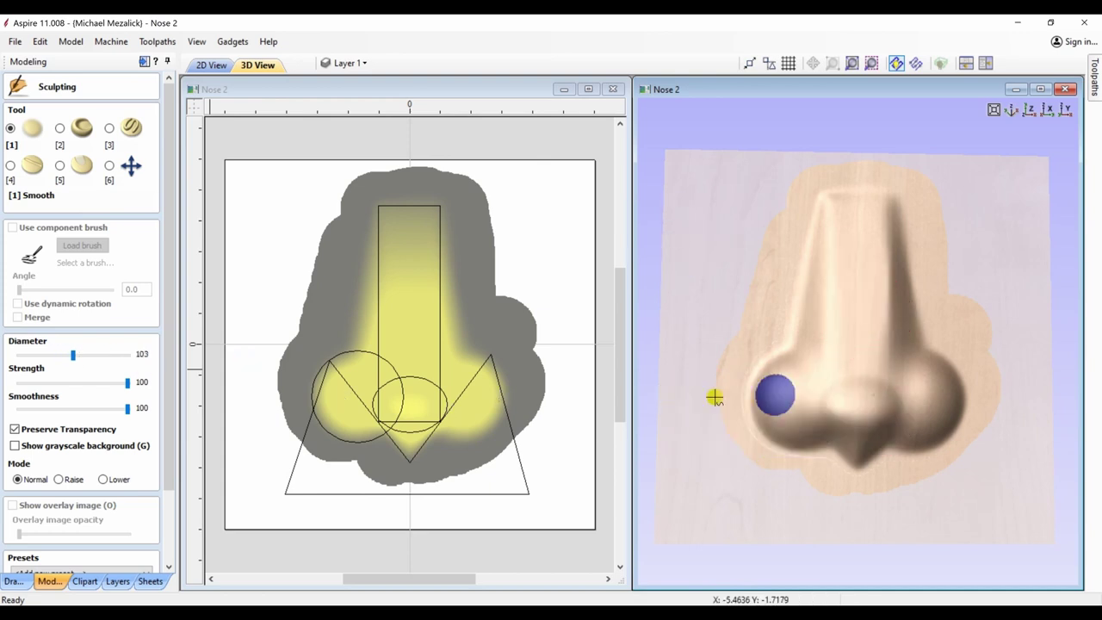
{"action": "mouse_move", "coordinate": [826, 396]}
{"action": "left_mouse_down"}
{"action": "mouse_move", "coordinate": [840, 423]}
{"action": "mouse_move", "coordinate": [867, 384]}
{"action": "mouse_move", "coordinate": [886, 410]}
{"action": "mouse_move", "coordinate": [857, 427]}
{"action": "mouse_move", "coordinate": [890, 417]}
{"action": "mouse_move", "coordinate": [863, 382]}
{"action": "mouse_move", "coordinate": [875, 384]}
{"action": "mouse_move", "coordinate": [887, 339]}
{"action": "mouse_move", "coordinate": [882, 382]}
{"action": "mouse_move", "coordinate": [839, 372]}
{"action": "mouse_move", "coordinate": [834, 306]}
{"action": "mouse_move", "coordinate": [856, 366]}
{"action": "mouse_move", "coordinate": [881, 298]}
{"action": "mouse_move", "coordinate": [875, 327]}
{"action": "left_mouse_up"}
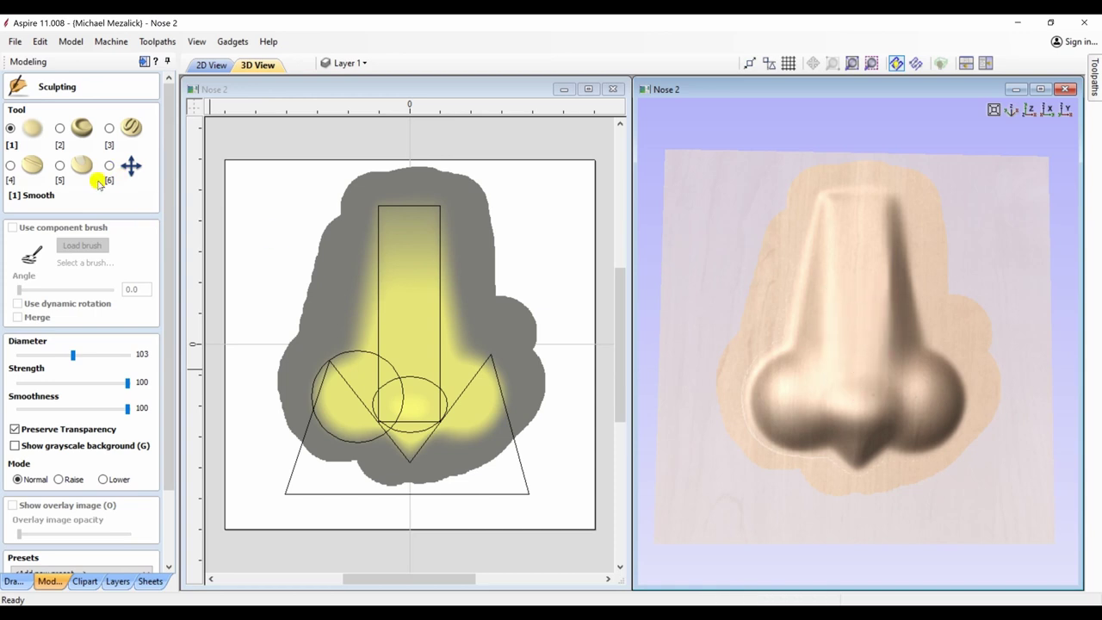
{"action": "scroll", "coordinate": [167, 467], "scroll_direction": "down", "scroll_amount": 2}
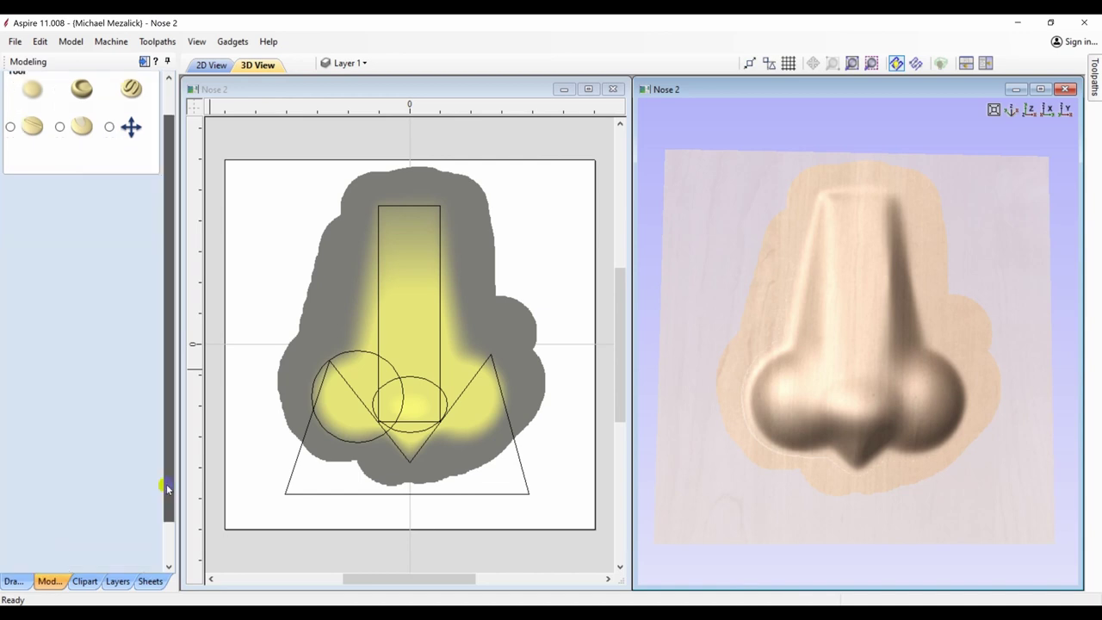
{"action": "left_click", "coordinate": [70, 539]}
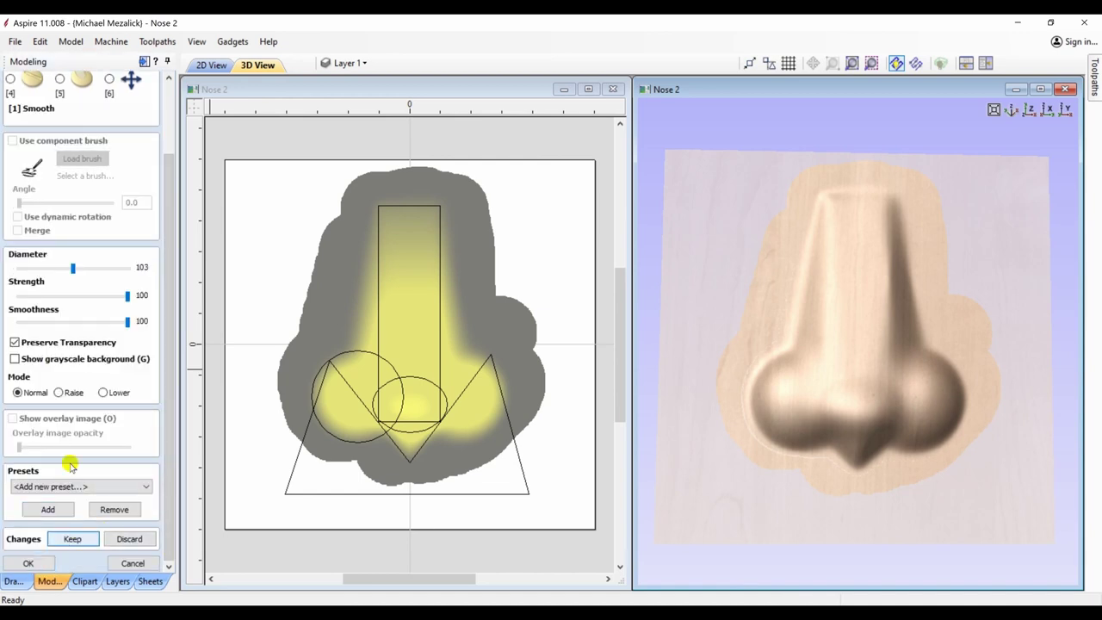
- Smudge the side of the nose and the area around the left nostril, and keep it
{"action": "scroll", "coordinate": [177, 223], "scroll_direction": "up", "scroll_amount": 2}
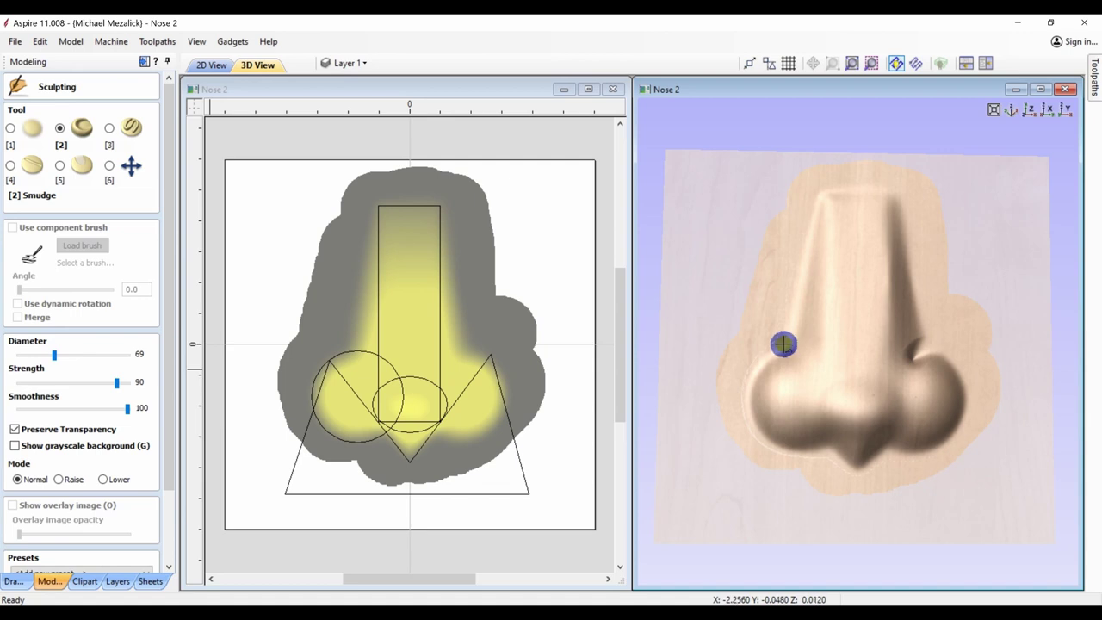
{"action": "left_click_drag", "start_coordinate": [784, 344], "coordinate": [789, 353]}
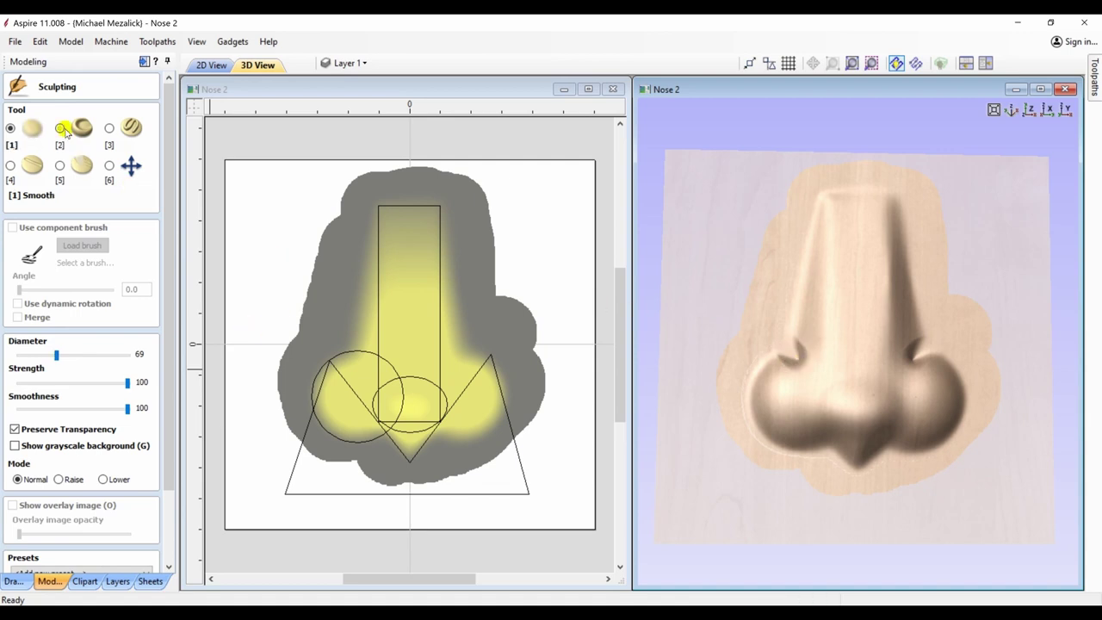
{"action": "mouse_move", "coordinate": [779, 346]}
{"action": "left_mouse_down"}
{"action": "mouse_move", "coordinate": [807, 361]}
{"action": "mouse_move", "coordinate": [785, 360]}
{"action": "mouse_move", "coordinate": [785, 372]}
{"action": "mouse_move", "coordinate": [804, 319]}
{"action": "mouse_move", "coordinate": [801, 363]}
{"action": "mouse_move", "coordinate": [780, 358]}
{"action": "mouse_move", "coordinate": [792, 365]}
{"action": "mouse_move", "coordinate": [771, 384]}
{"action": "mouse_move", "coordinate": [808, 319]}
{"action": "mouse_move", "coordinate": [799, 357]}
{"action": "mouse_move", "coordinate": [803, 324]}
{"action": "mouse_move", "coordinate": [869, 321]}
{"action": "mouse_move", "coordinate": [918, 347]}
{"action": "left_mouse_up"}
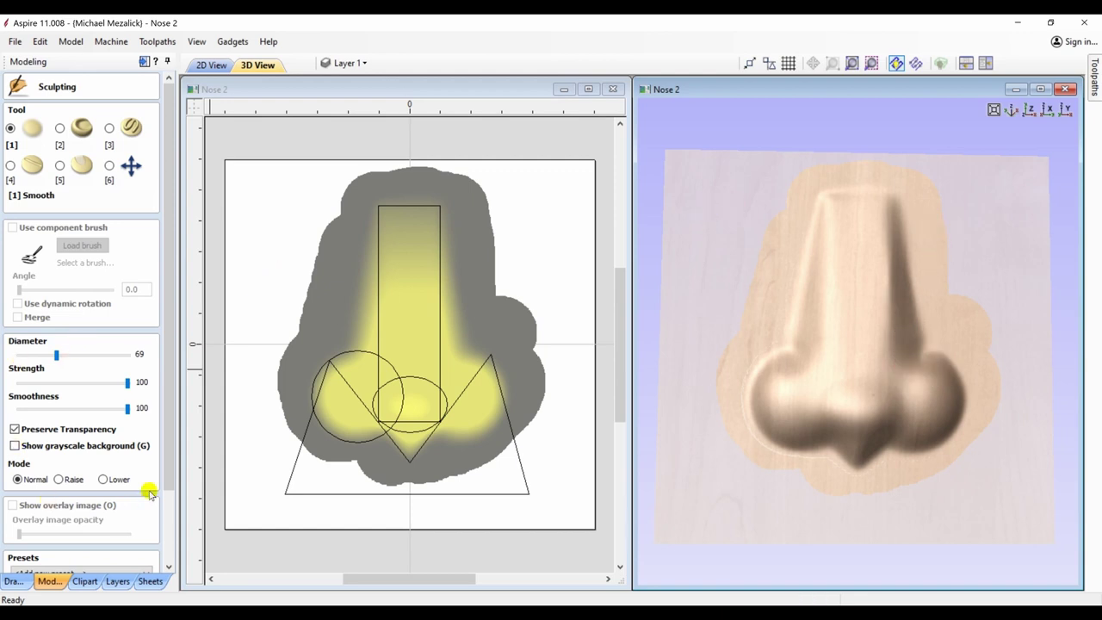
{"action": "scroll", "coordinate": [164, 474], "scroll_direction": "down", "scroll_amount": 3}
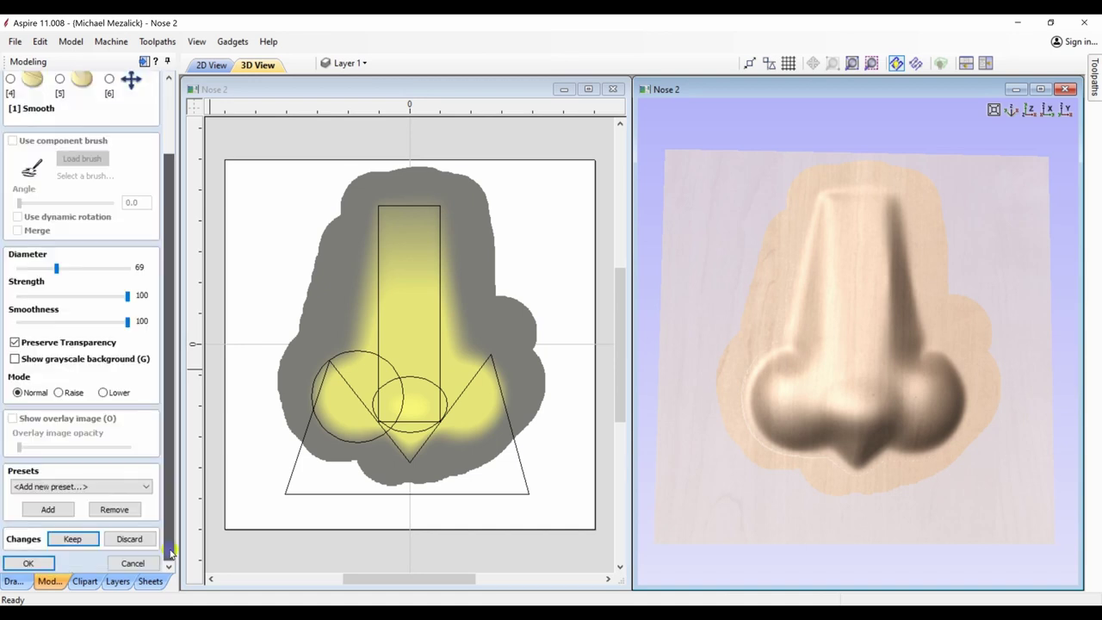
{"action": "left_click", "coordinate": [74, 539]}
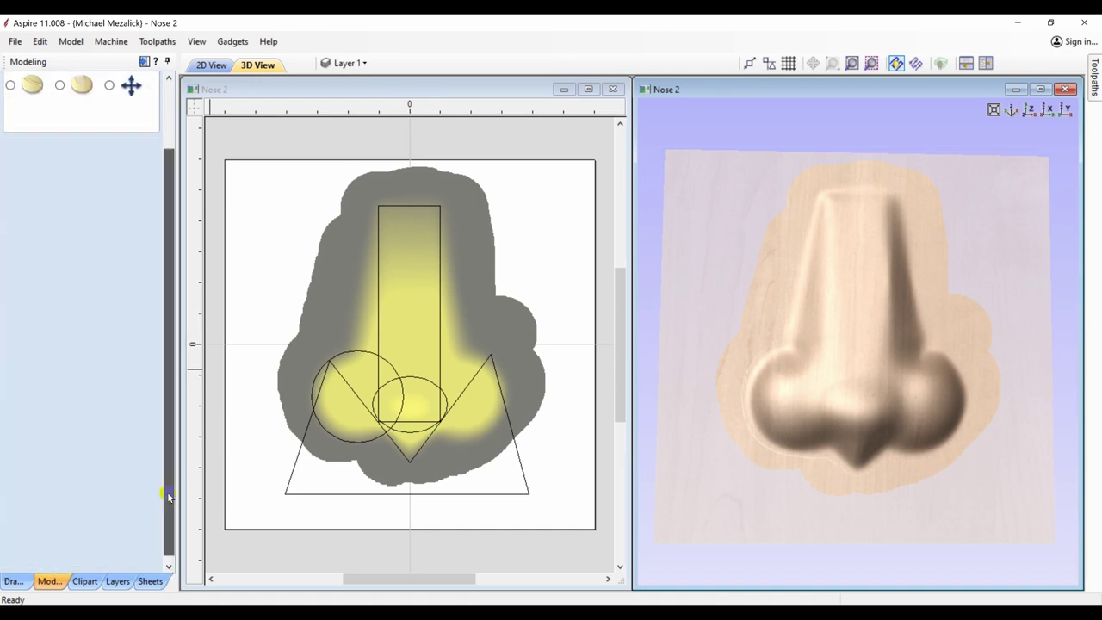
- Smudge and then smooth along the nose bridge, keep the edits and close Sculpting with OK
{"action": "left_click_drag", "start_coordinate": [168, 498], "coordinate": [171, 420]}
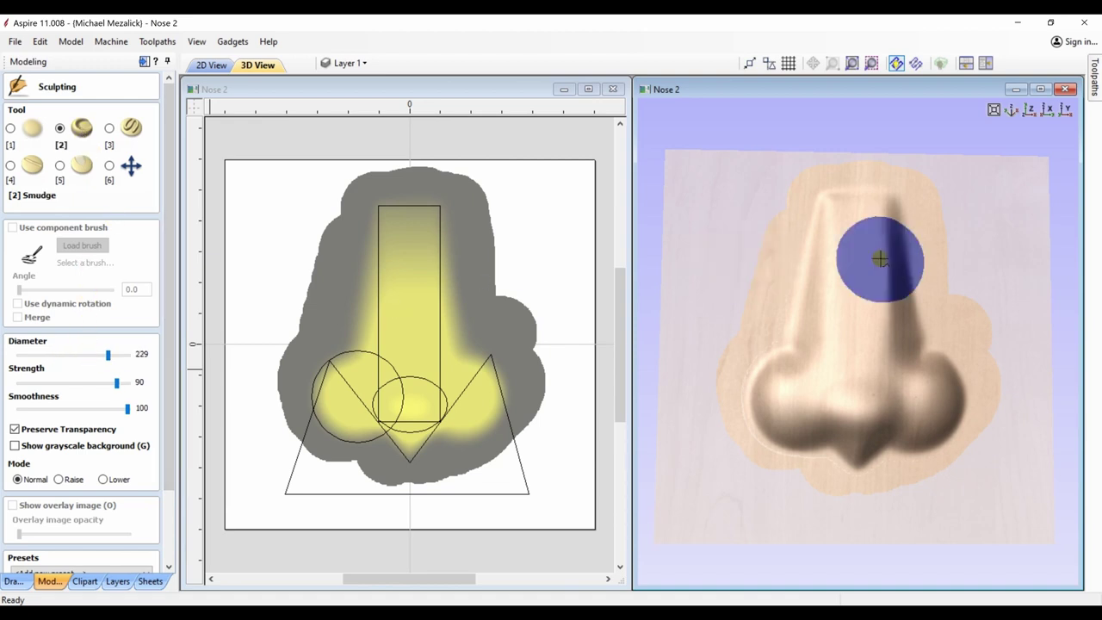
{"action": "left_click_drag", "start_coordinate": [900, 259], "coordinate": [891, 256]}
{"action": "left_click_drag", "start_coordinate": [810, 257], "coordinate": [823, 255]}
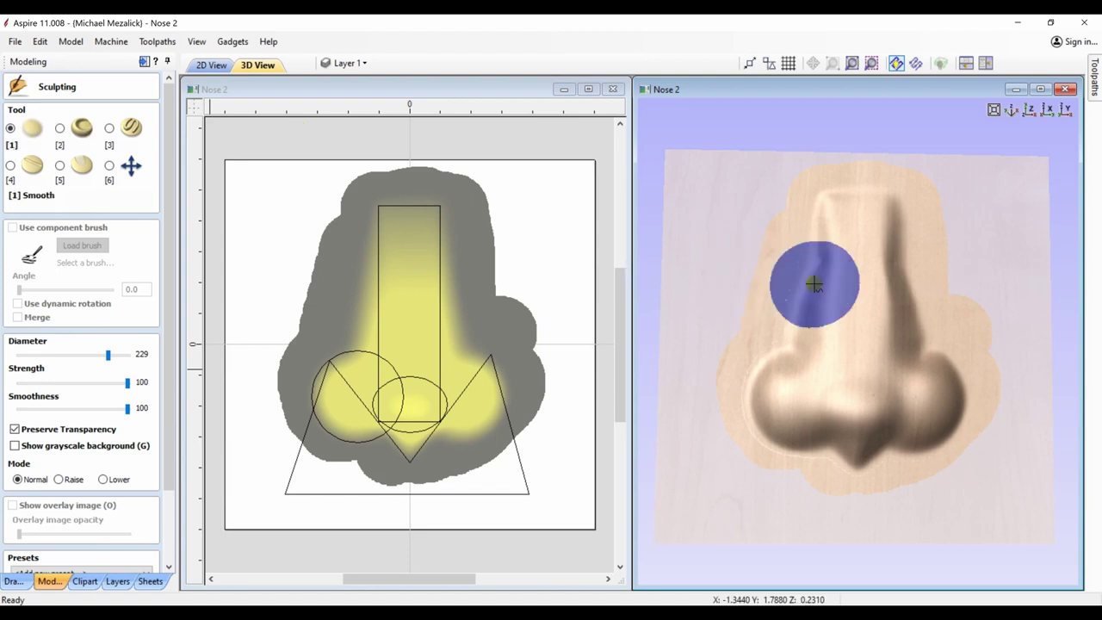
{"action": "mouse_move", "coordinate": [824, 217]}
{"action": "left_mouse_down"}
{"action": "mouse_move", "coordinate": [825, 276]}
{"action": "mouse_move", "coordinate": [827, 209]}
{"action": "mouse_move", "coordinate": [829, 266]}
{"action": "mouse_move", "coordinate": [896, 187]}
{"action": "mouse_move", "coordinate": [880, 294]}
{"action": "mouse_move", "coordinate": [885, 191]}
{"action": "mouse_move", "coordinate": [861, 184]}
{"action": "mouse_move", "coordinate": [822, 198]}
{"action": "mouse_move", "coordinate": [819, 299]}
{"action": "mouse_move", "coordinate": [870, 307]}
{"action": "mouse_move", "coordinate": [930, 359]}
{"action": "mouse_move", "coordinate": [941, 308]}
{"action": "mouse_move", "coordinate": [883, 347]}
{"action": "mouse_move", "coordinate": [953, 347]}
{"action": "left_mouse_up"}
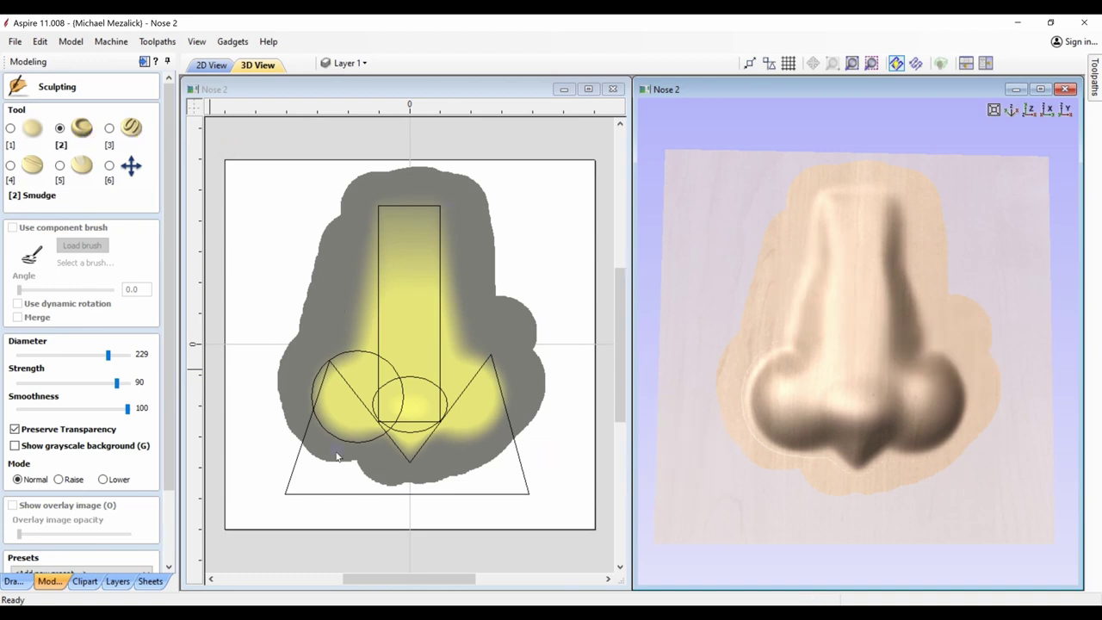
{"action": "left_click_drag", "start_coordinate": [168, 448], "coordinate": [172, 536]}
{"action": "left_click", "coordinate": [74, 539]}
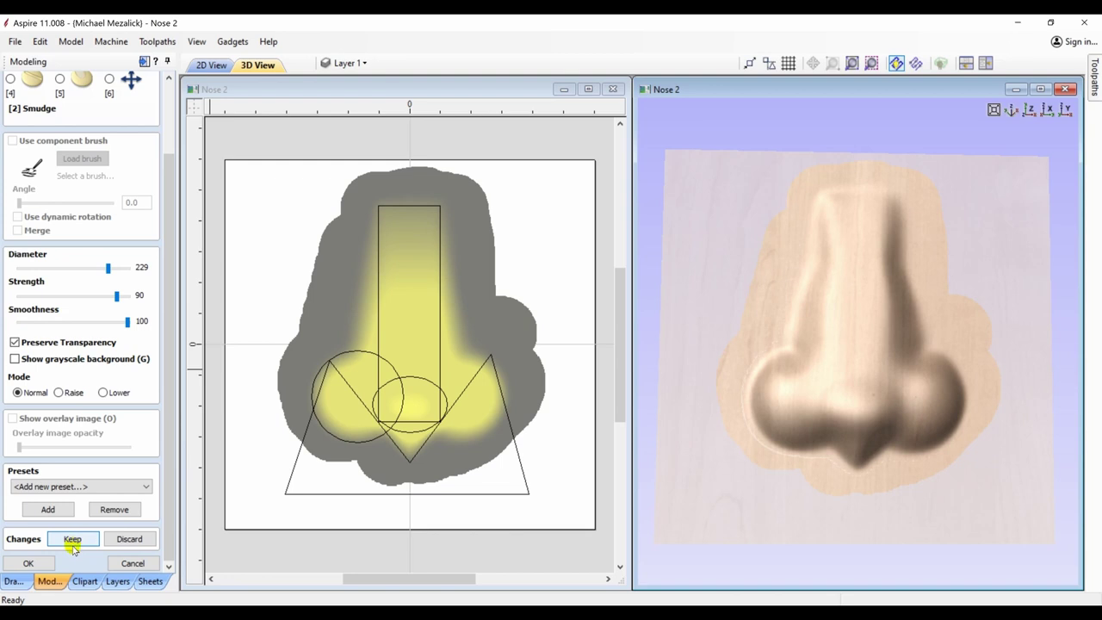
{"action": "left_click", "coordinate": [29, 563]}
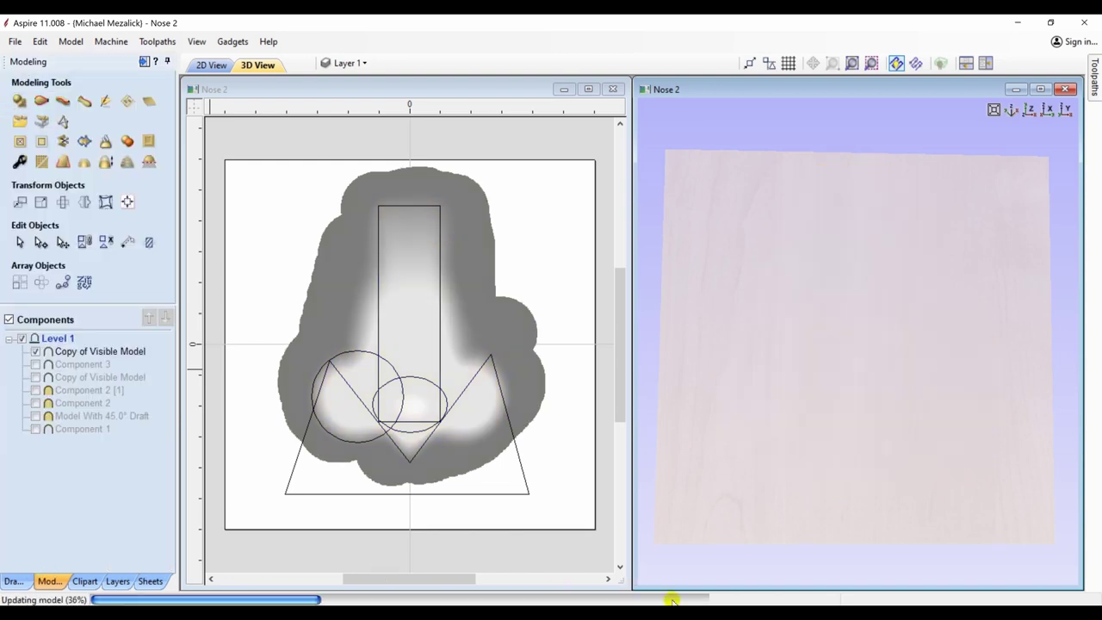
- Lower the Copy of Visible Model's base height to -0.0075 and bake the component
{"action": "left_click", "coordinate": [471, 586]}
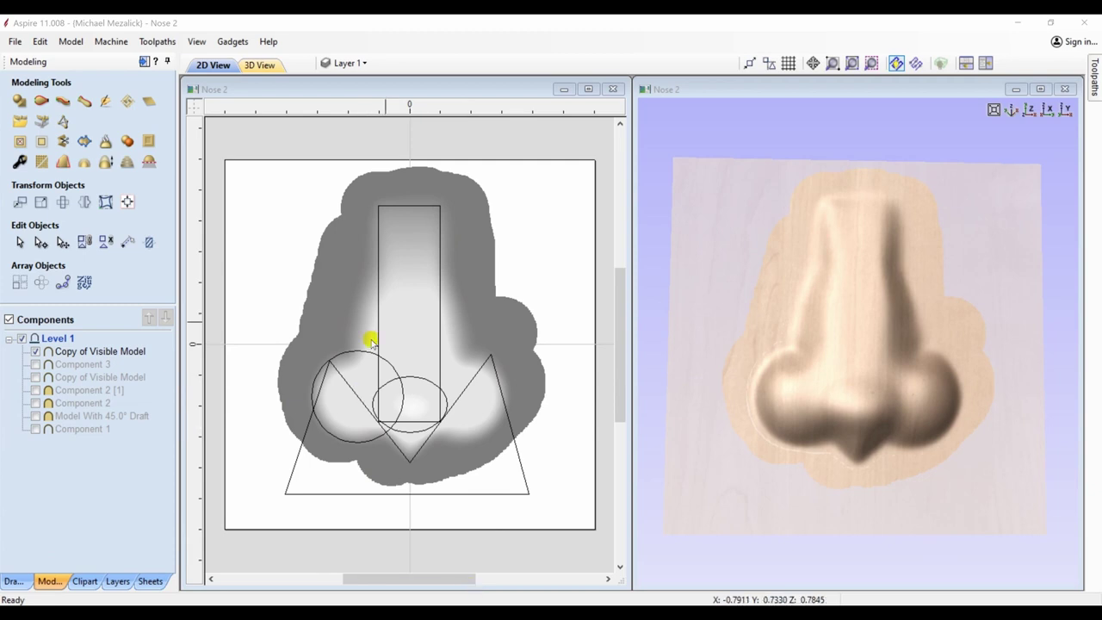
{"action": "left_click", "coordinate": [399, 319]}
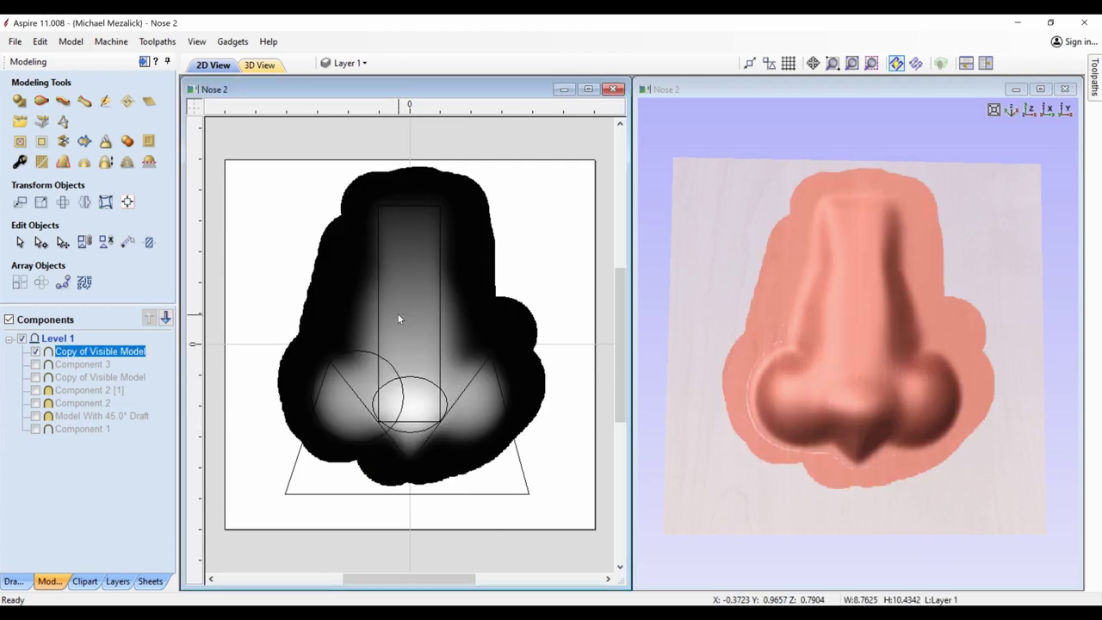
{"action": "left_click", "coordinate": [20, 163]}
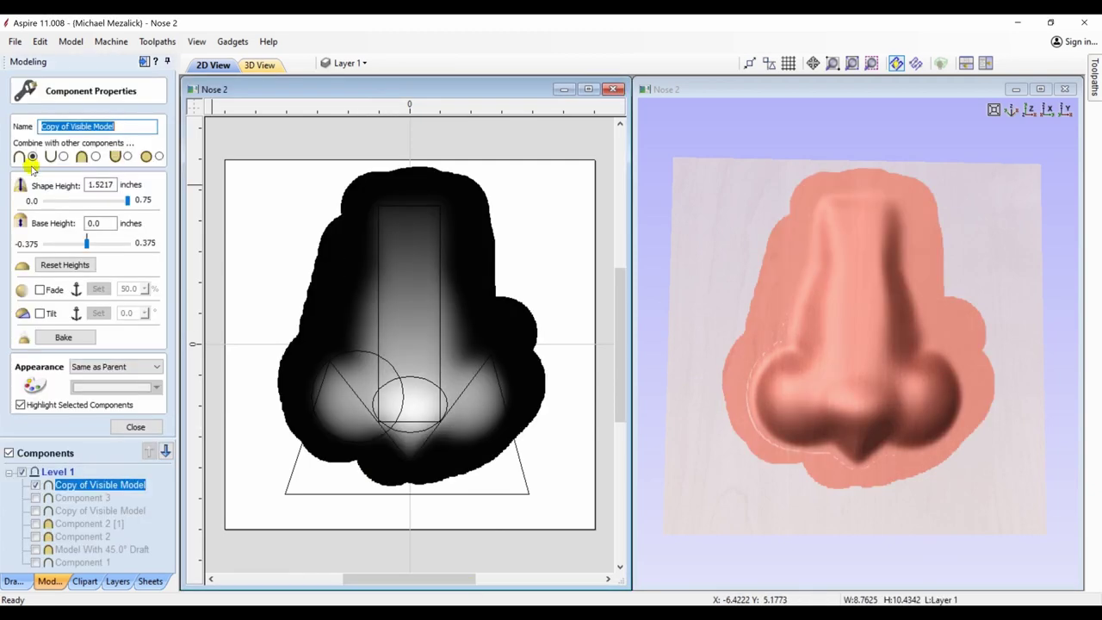
{"action": "left_click", "coordinate": [86, 239]}
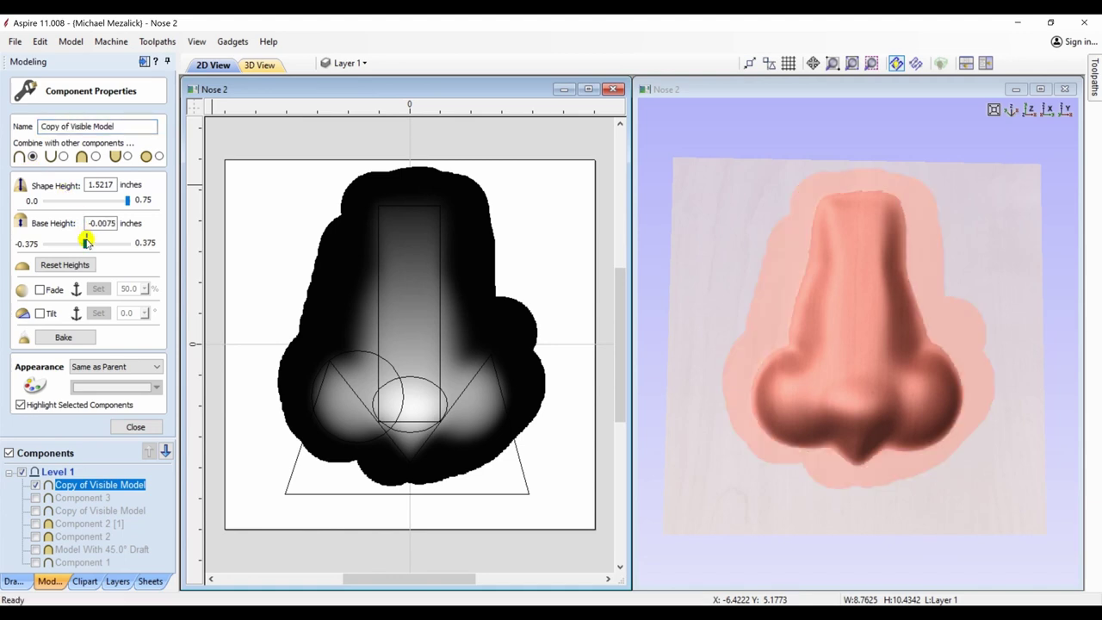
{"action": "left_click", "coordinate": [65, 336]}
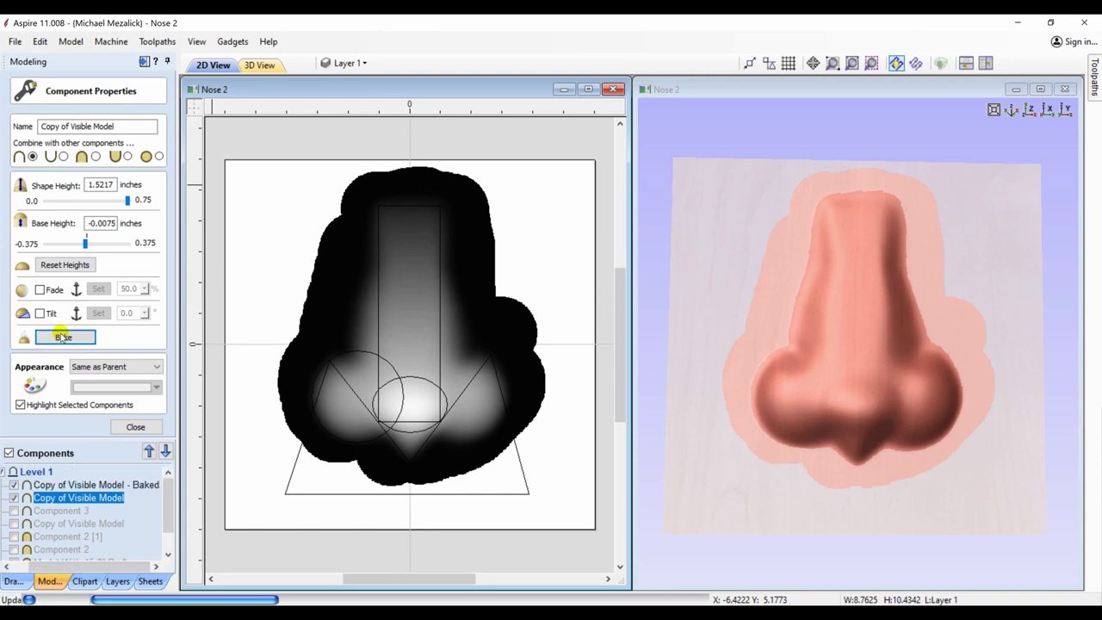
{"action": "left_click", "coordinate": [134, 427]}
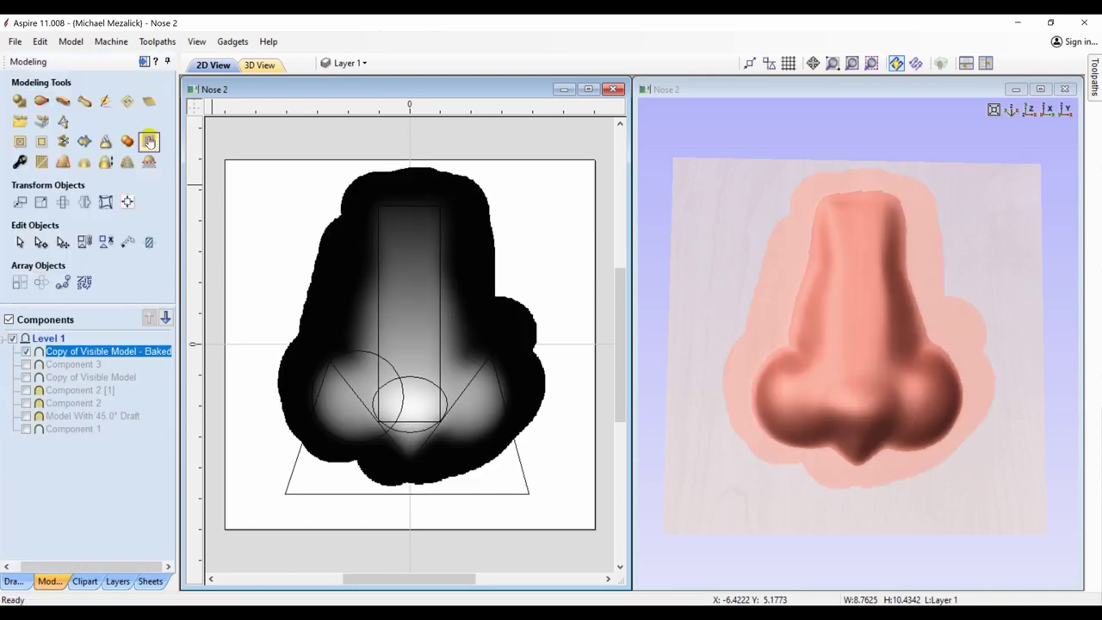
- Replace all values below 0.0 with transparency on the baked nose
{"action": "left_click", "coordinate": [148, 163]}
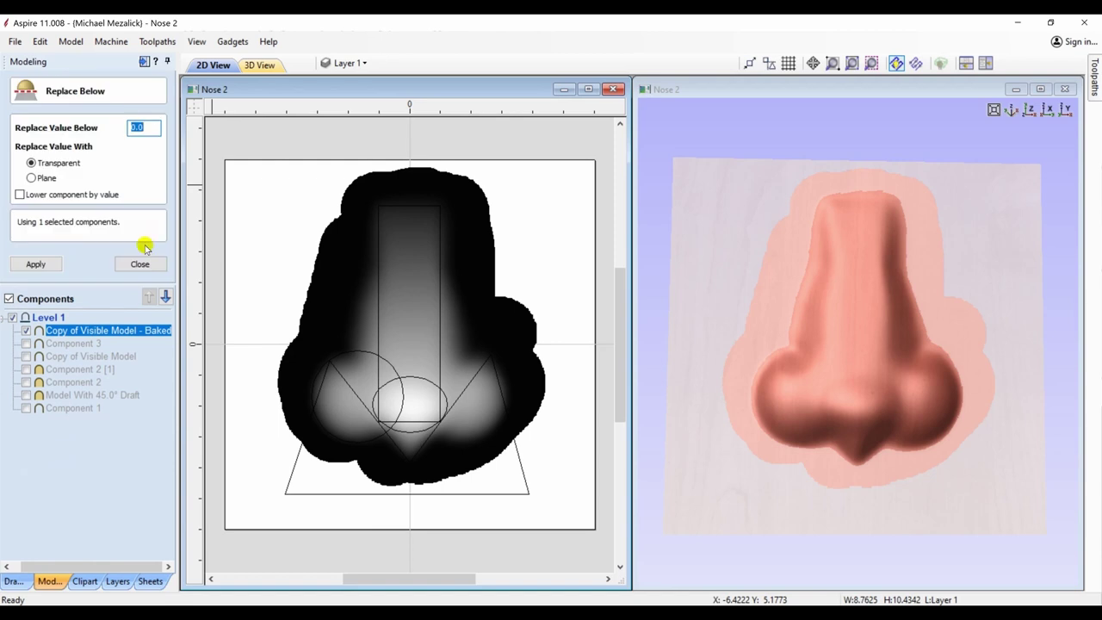
{"action": "left_click", "coordinate": [35, 264]}
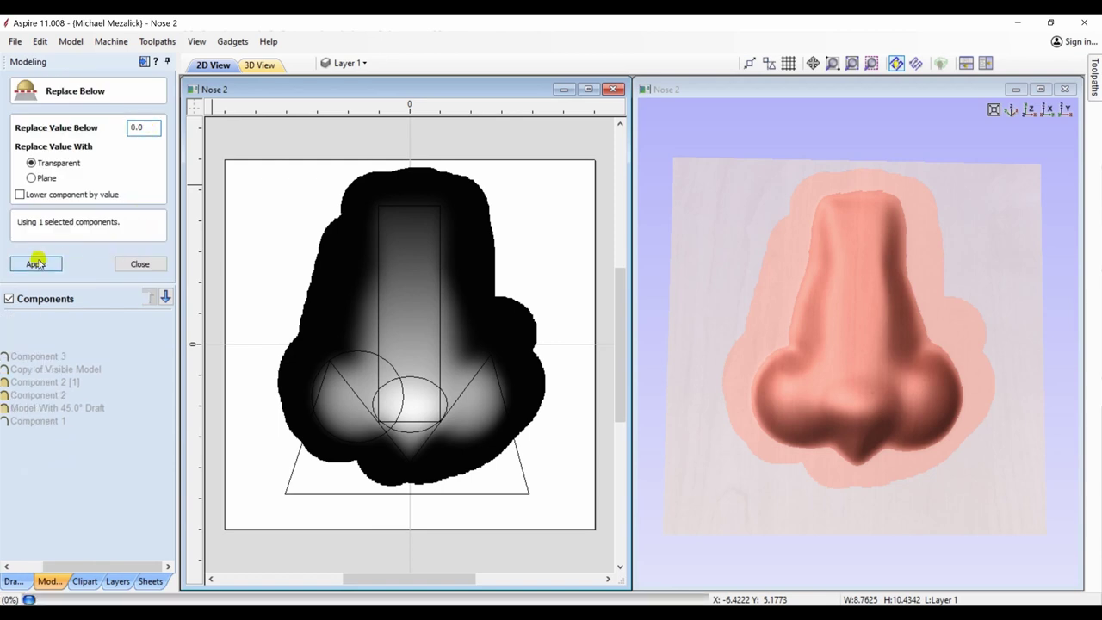
{"action": "left_click", "coordinate": [139, 263]}
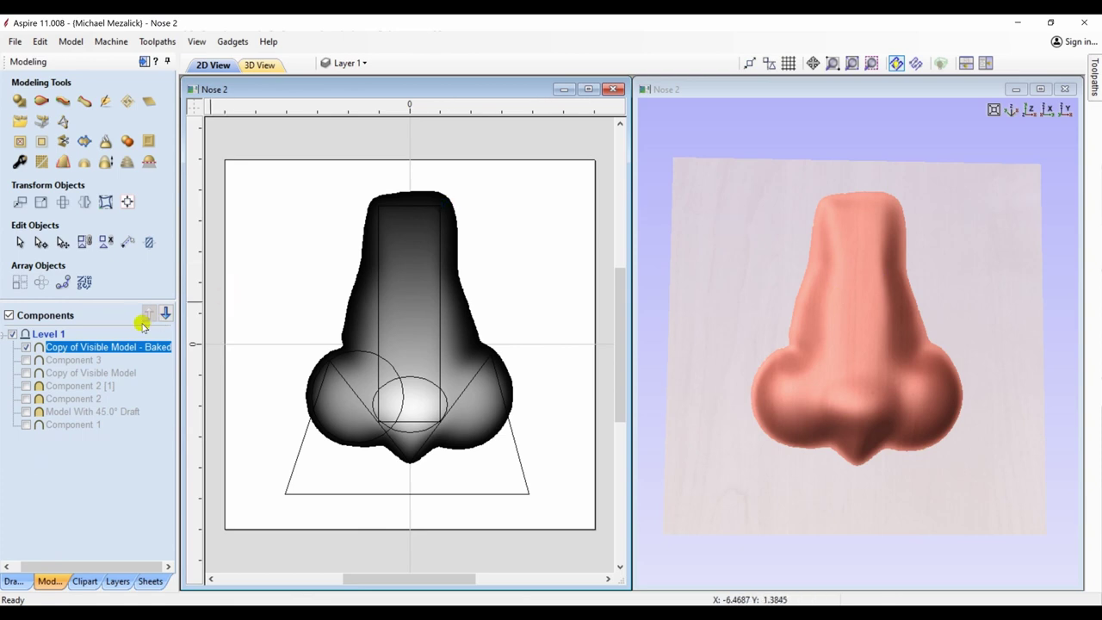
- Make Layer 3 visible and set its colour to red
{"action": "left_click", "coordinate": [364, 62]}
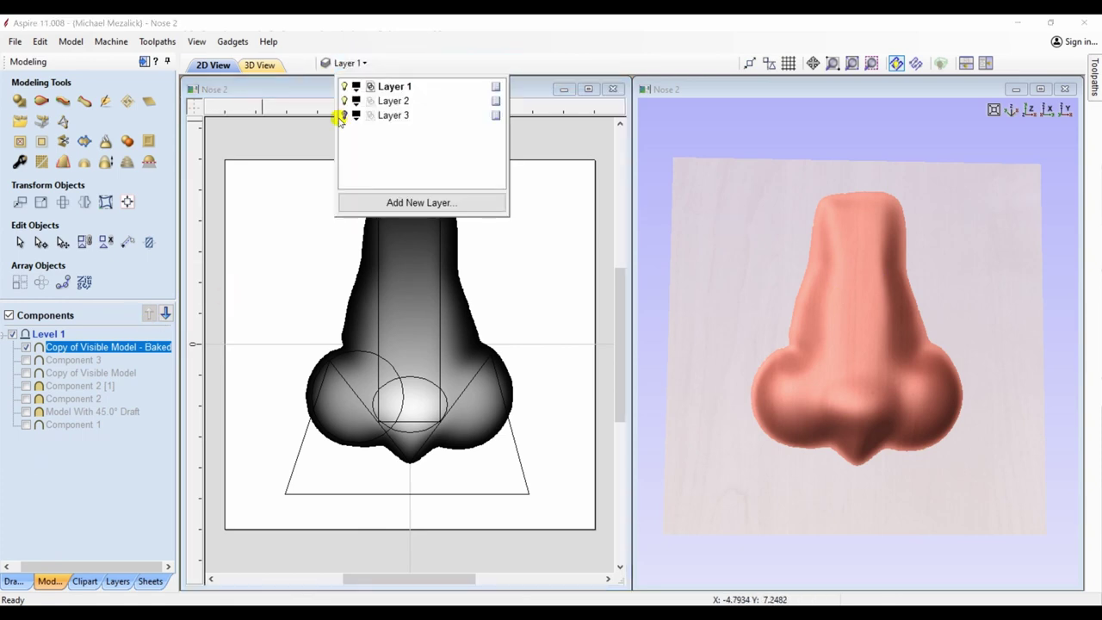
{"action": "left_click", "coordinate": [345, 115]}
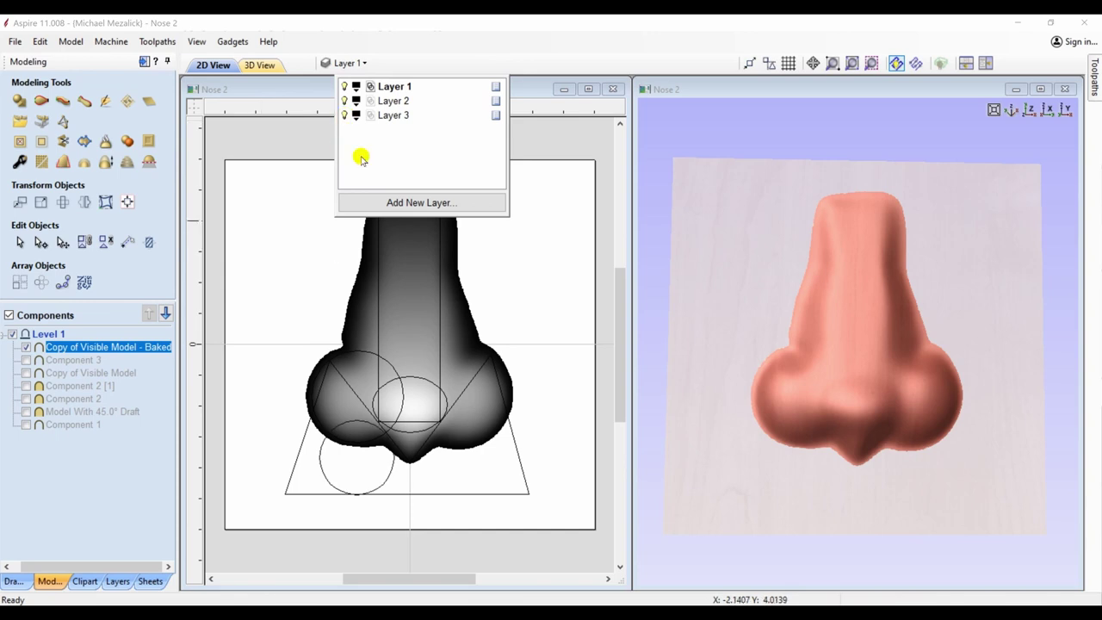
{"action": "left_click", "coordinate": [355, 115]}
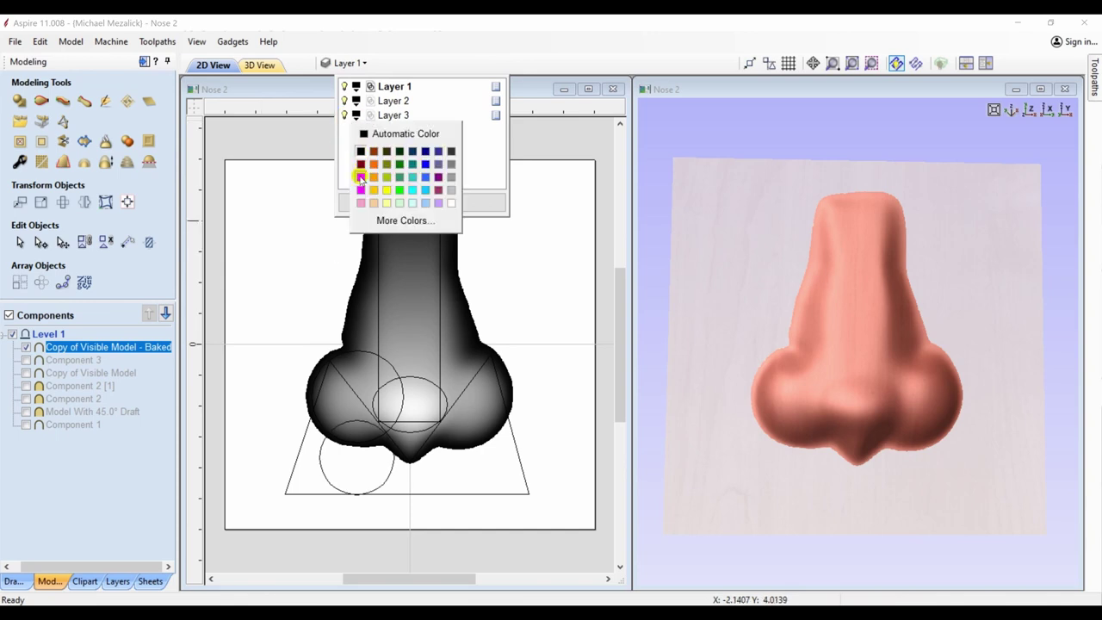
{"action": "left_click", "coordinate": [361, 178]}
{"action": "left_click", "coordinate": [337, 448]}
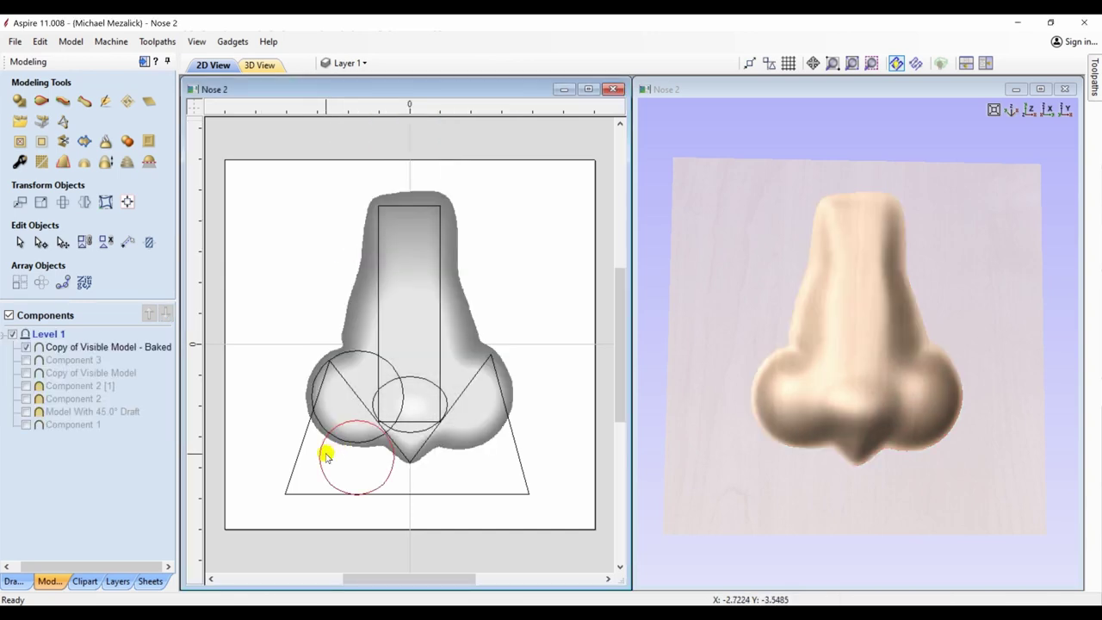
- Cut the two red nostril circles out of the baked nose model and begin sculpting it
{"action": "left_click", "coordinate": [320, 458]}
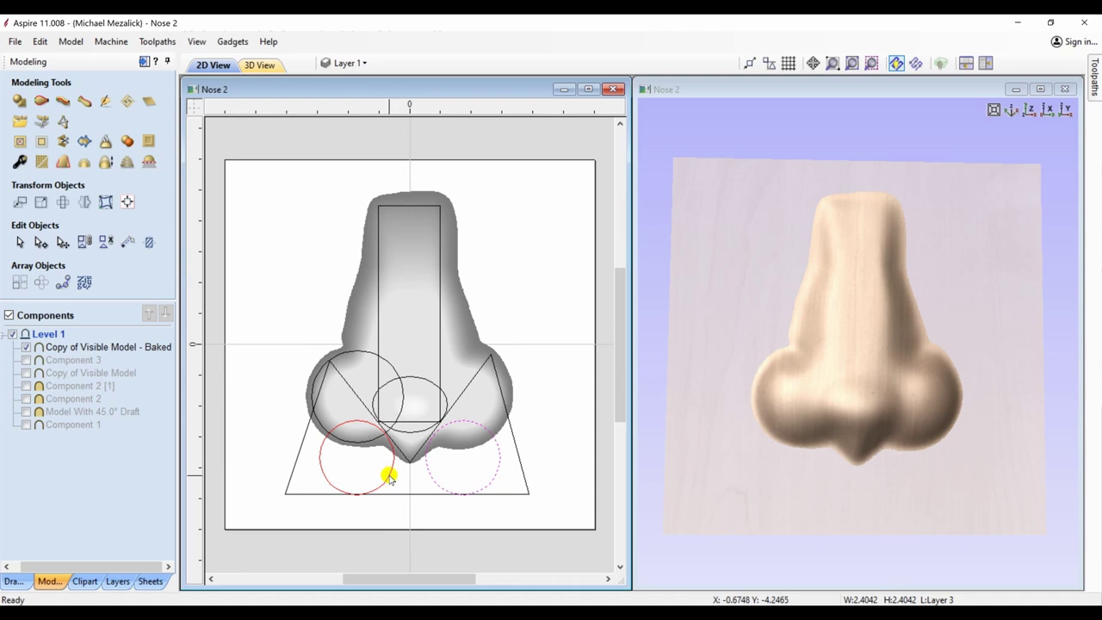
{"action": "left_click", "coordinate": [452, 372], "text": "shift"}
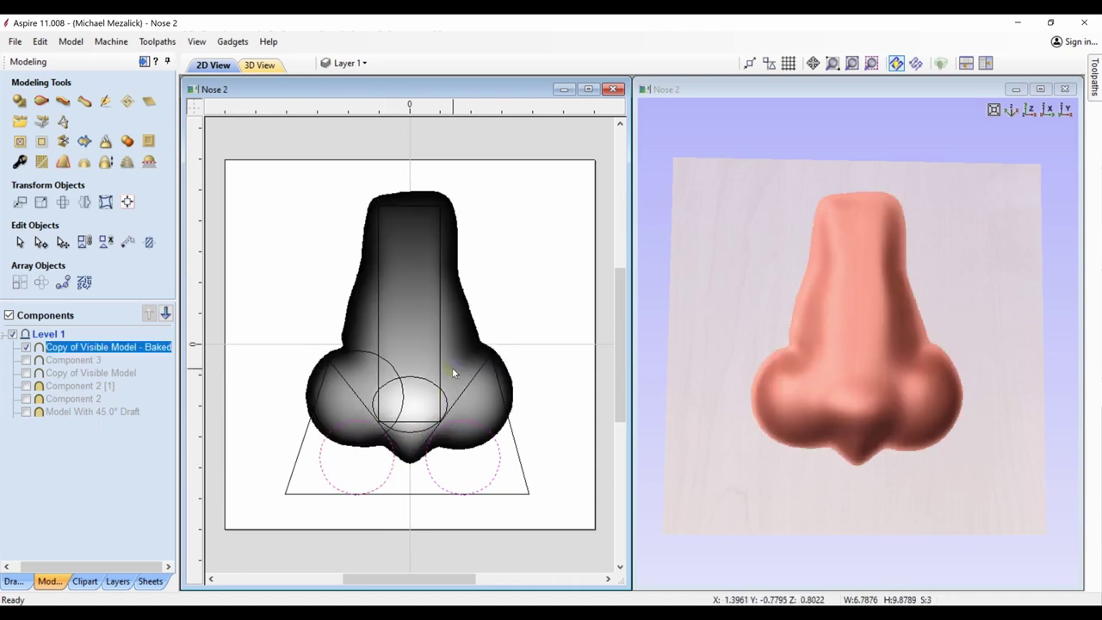
{"action": "left_click", "coordinate": [21, 141]}
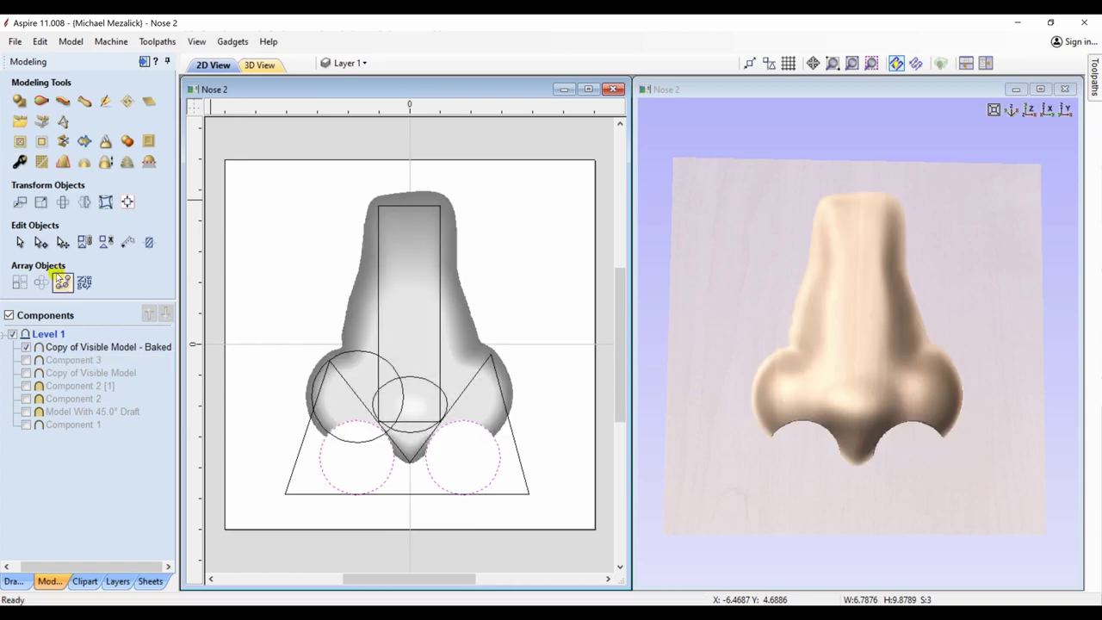
{"action": "left_click", "coordinate": [86, 346]}
{"action": "left_click", "coordinate": [106, 102]}
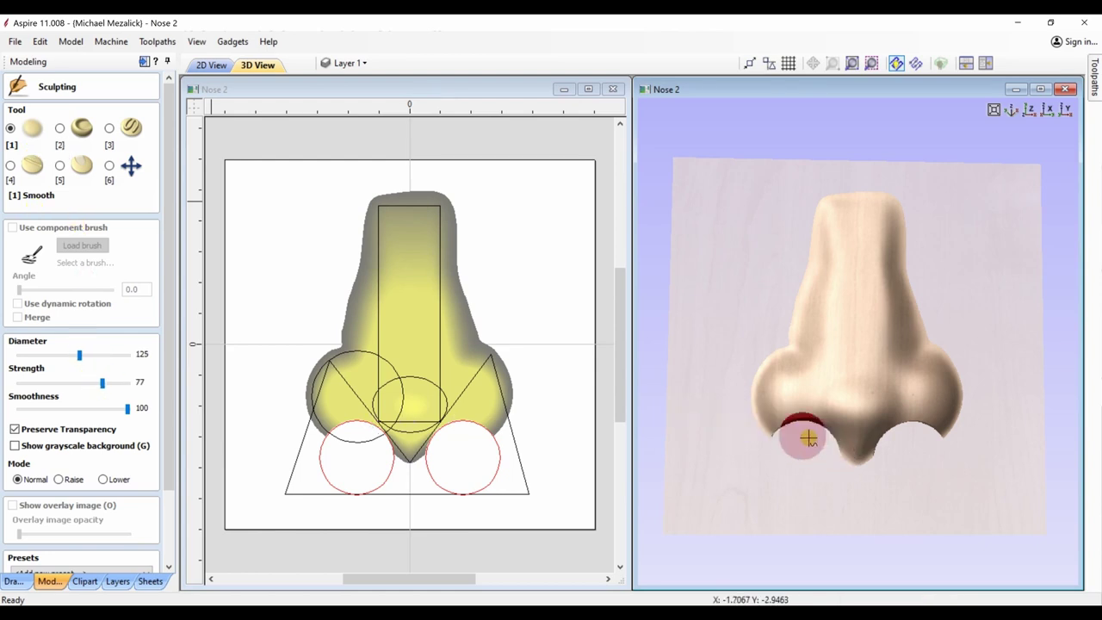
- Smooth the nostrils, undo strokes at the upper right, and smooth the nose's upper right edge
{"action": "mouse_move", "coordinate": [808, 438]}
{"action": "left_mouse_down"}
{"action": "mouse_move", "coordinate": [782, 436]}
{"action": "mouse_move", "coordinate": [812, 421]}
{"action": "left_mouse_up"}
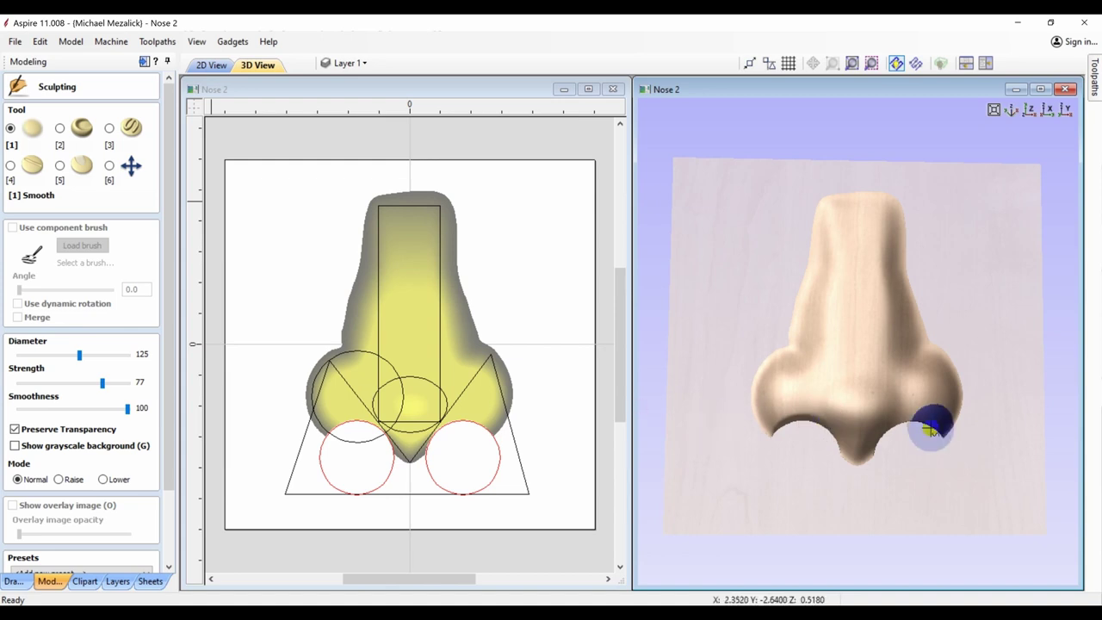
{"action": "mouse_move", "coordinate": [887, 435]}
{"action": "left_mouse_down"}
{"action": "mouse_move", "coordinate": [777, 429]}
{"action": "mouse_move", "coordinate": [881, 454]}
{"action": "mouse_move", "coordinate": [920, 417]}
{"action": "mouse_move", "coordinate": [936, 425]}
{"action": "mouse_move", "coordinate": [910, 290]}
{"action": "left_mouse_up"}
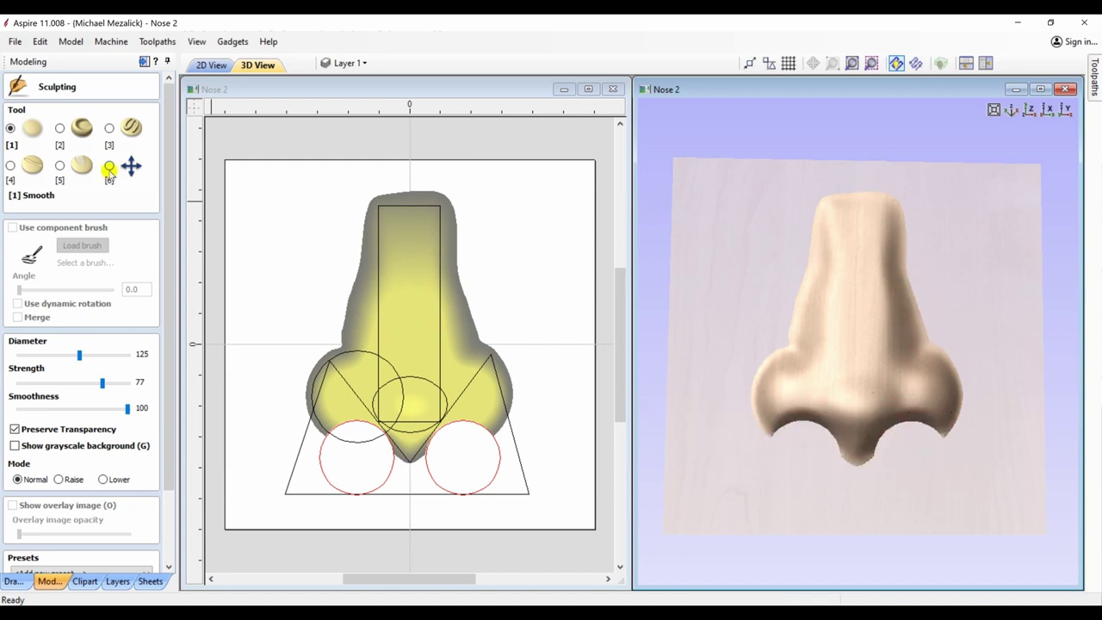
{"action": "left_click", "coordinate": [82, 164]}
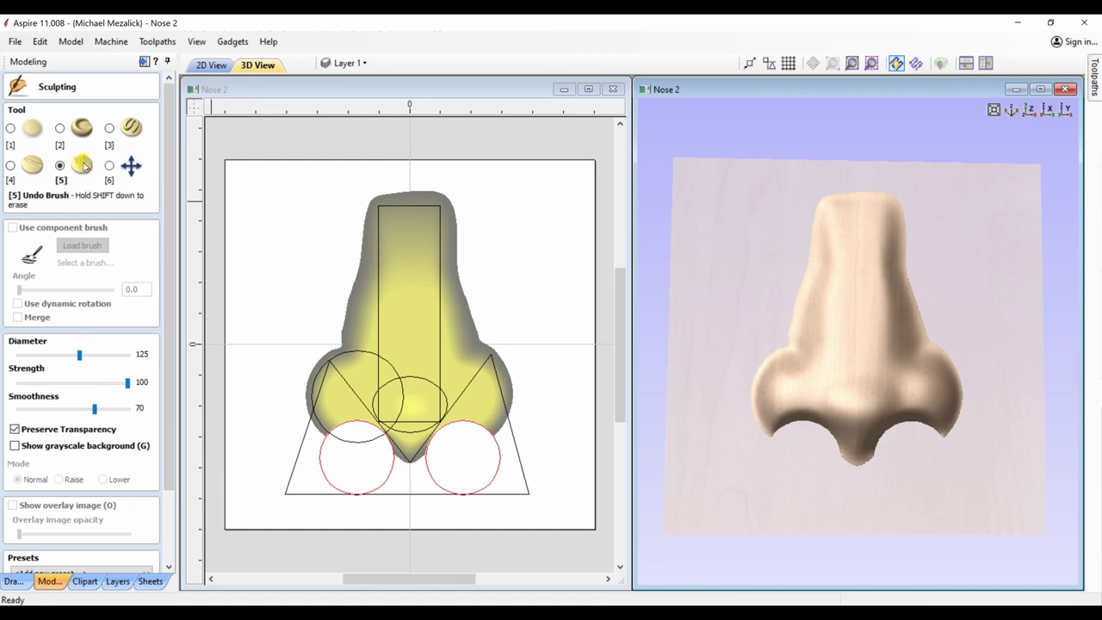
{"action": "mouse_move", "coordinate": [956, 188]}
{"action": "left_mouse_down"}
{"action": "mouse_move", "coordinate": [922, 215]}
{"action": "mouse_move", "coordinate": [930, 315]}
{"action": "mouse_move", "coordinate": [958, 319]}
{"action": "left_mouse_up"}
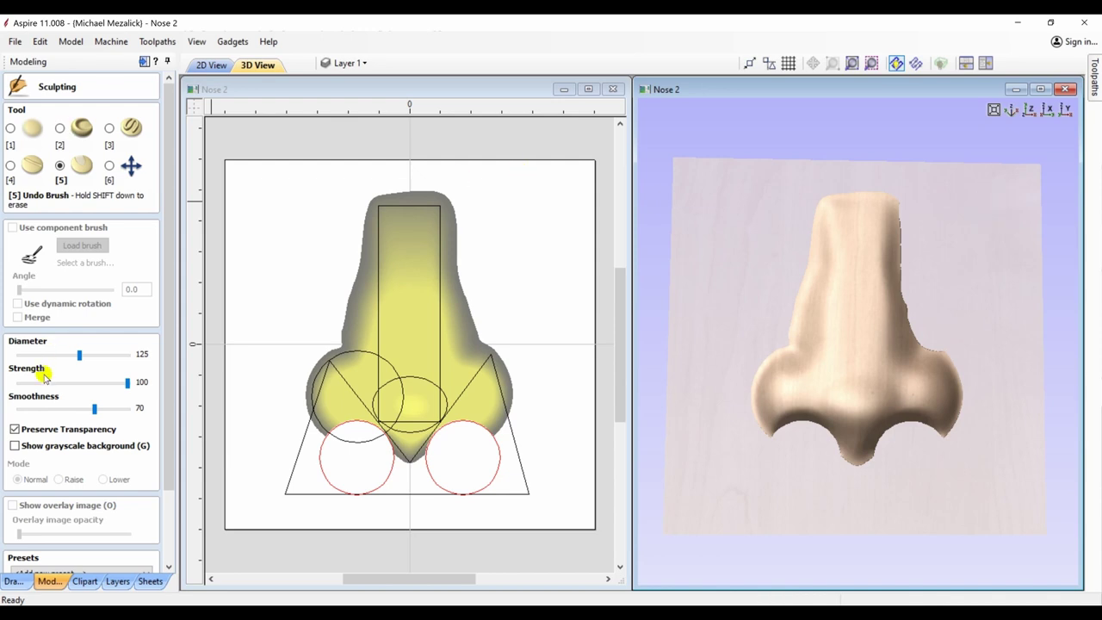
{"action": "left_click", "coordinate": [15, 429]}
{"action": "left_click", "coordinate": [32, 130]}
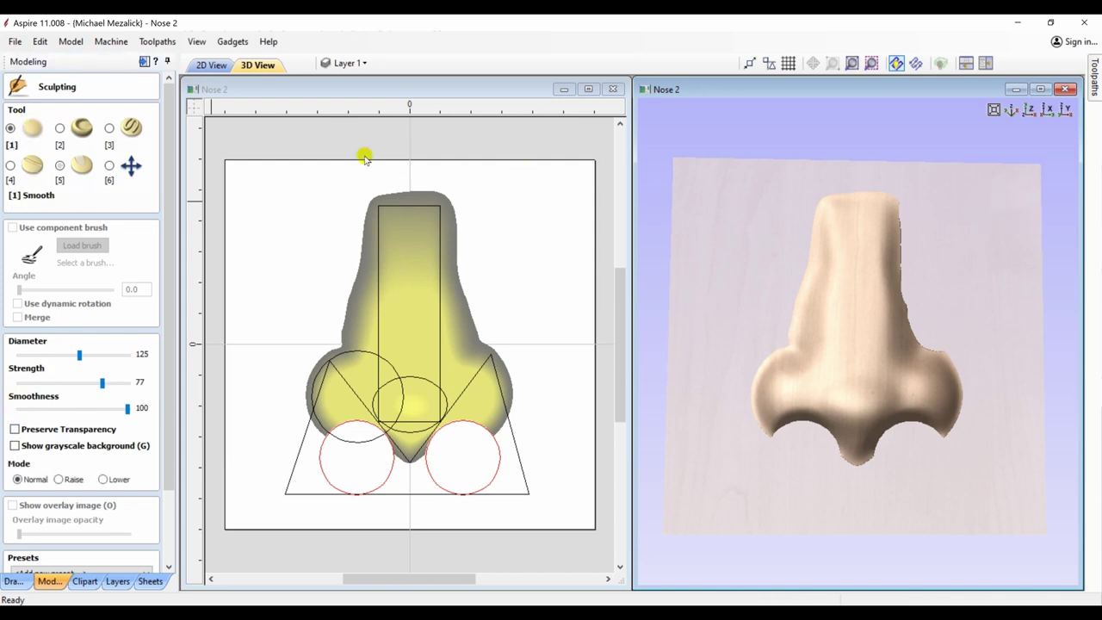
{"action": "mouse_move", "coordinate": [903, 227]}
{"action": "left_mouse_down"}
{"action": "mouse_move", "coordinate": [894, 282]}
{"action": "mouse_move", "coordinate": [898, 217]}
{"action": "mouse_move", "coordinate": [902, 315]}
{"action": "mouse_move", "coordinate": [892, 226]}
{"action": "mouse_move", "coordinate": [932, 340]}
{"action": "mouse_move", "coordinate": [911, 329]}
{"action": "mouse_move", "coordinate": [952, 380]}
{"action": "mouse_move", "coordinate": [883, 214]}
{"action": "mouse_move", "coordinate": [849, 206]}
{"action": "mouse_move", "coordinate": [823, 226]}
{"action": "mouse_move", "coordinate": [816, 274]}
{"action": "mouse_move", "coordinate": [820, 217]}
{"action": "mouse_move", "coordinate": [814, 285]}
{"action": "mouse_move", "coordinate": [816, 230]}
{"action": "left_mouse_up"}
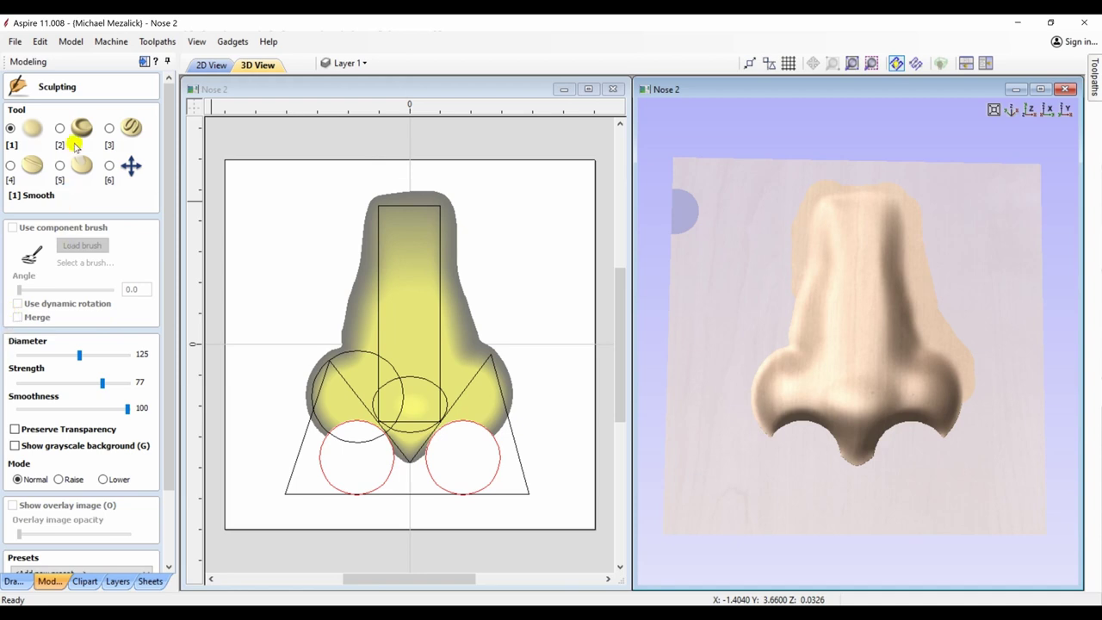
- Smudge the left nostril's outline with Preserve Transparency on, then keep and apply the sculpting
{"action": "left_click", "coordinate": [15, 429]}
{"action": "left_click", "coordinate": [77, 130]}
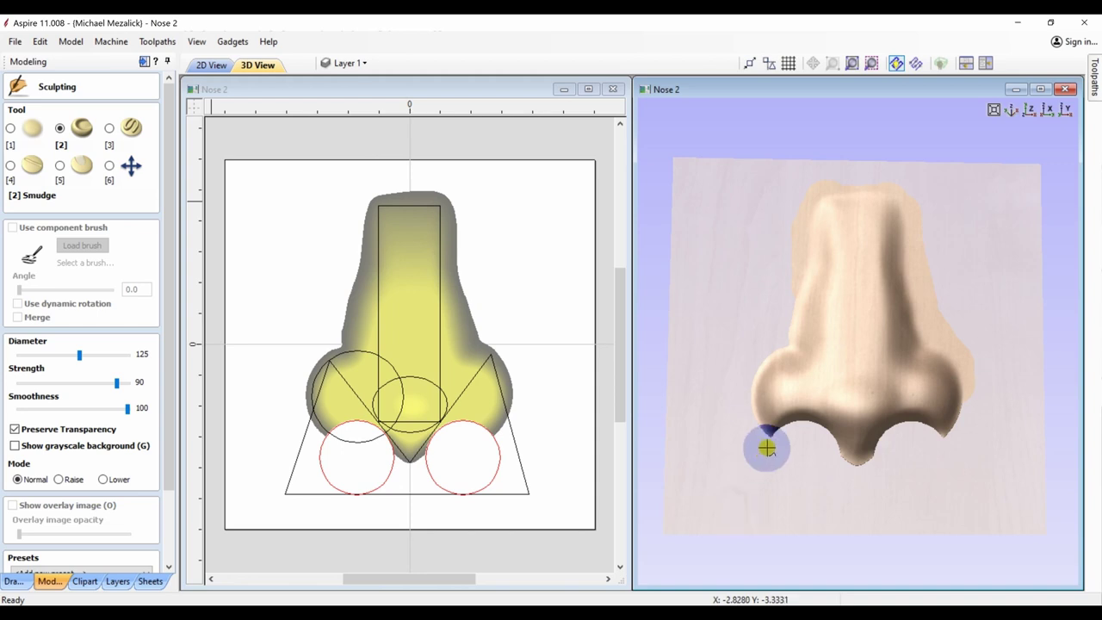
{"action": "left_click_drag", "start_coordinate": [798, 422], "coordinate": [801, 420]}
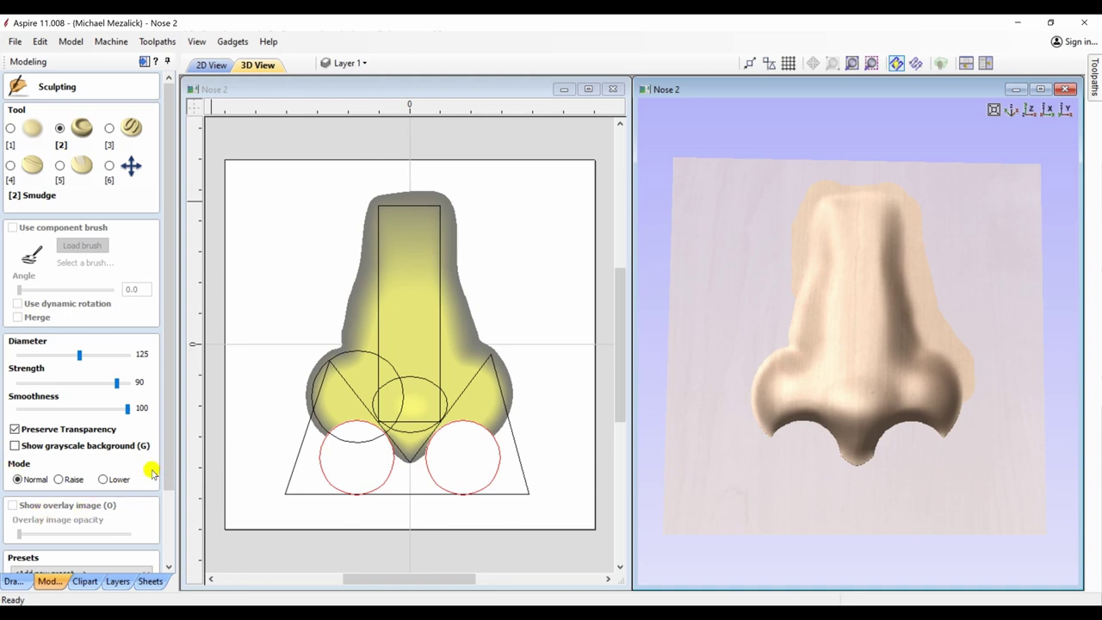
{"action": "scroll", "coordinate": [162, 474], "scroll_direction": "down", "scroll_amount": 2}
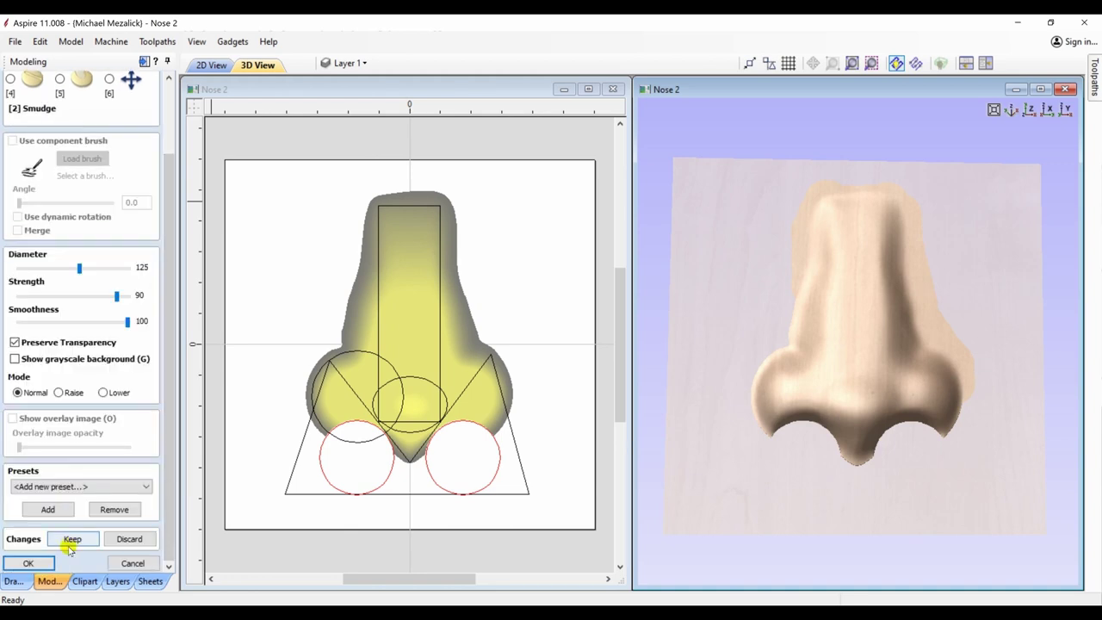
{"action": "left_click", "coordinate": [71, 539]}
{"action": "left_click", "coordinate": [31, 563]}
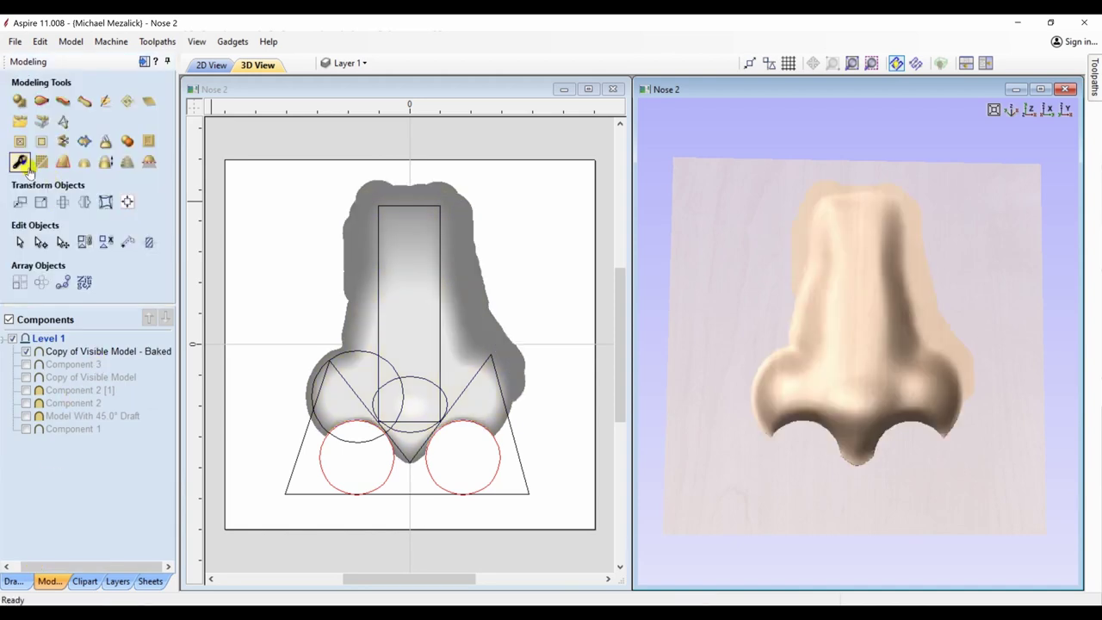
- Set the baked nose component's base height to -0.015 and bake it
{"action": "left_click", "coordinate": [81, 352]}
{"action": "left_click", "coordinate": [28, 160]}
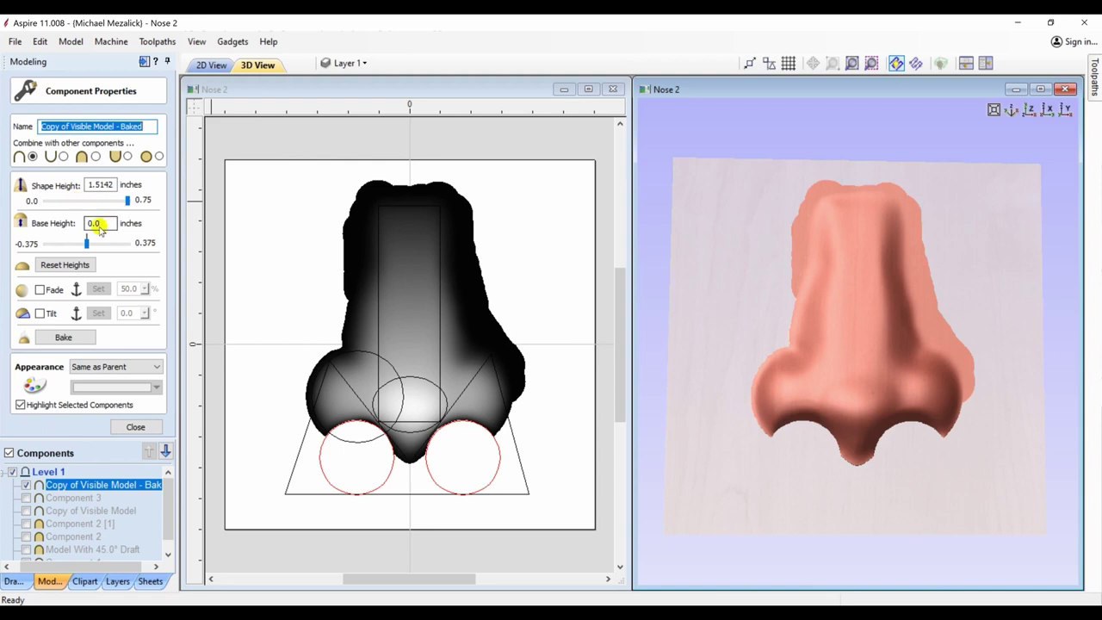
{"action": "left_click_drag", "start_coordinate": [87, 245], "coordinate": [89, 245]}
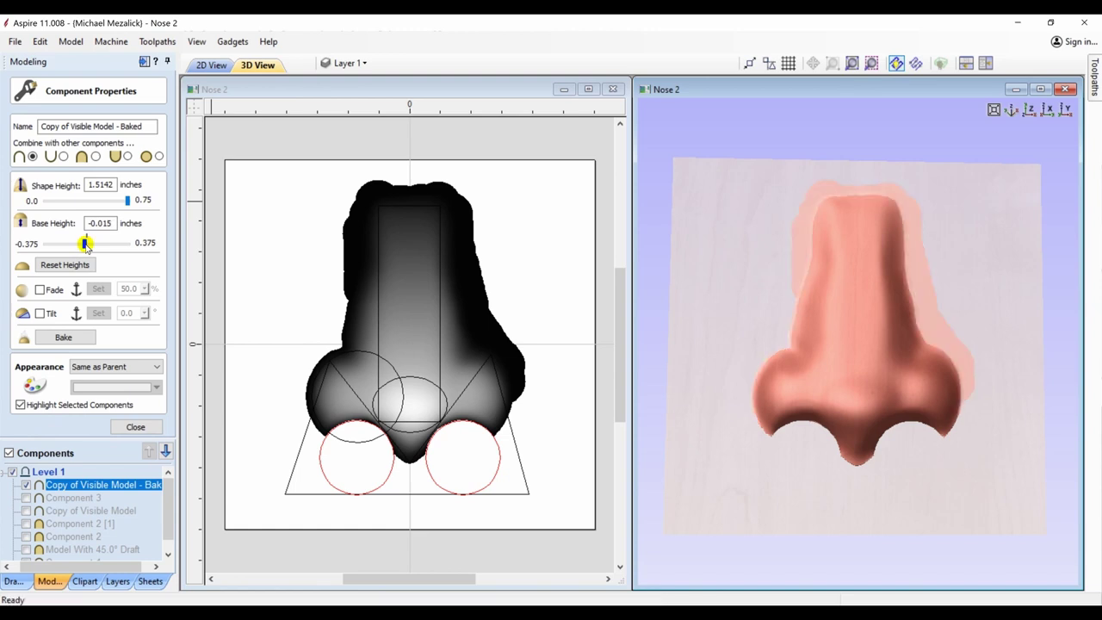
{"action": "left_click", "coordinate": [65, 337]}
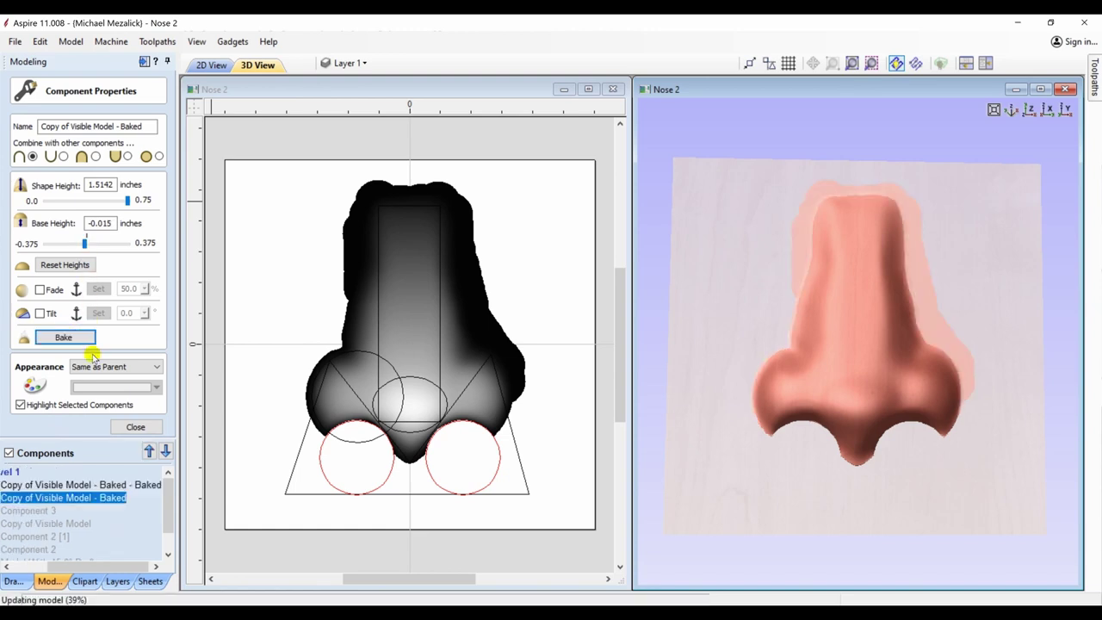
{"action": "left_click", "coordinate": [136, 427]}
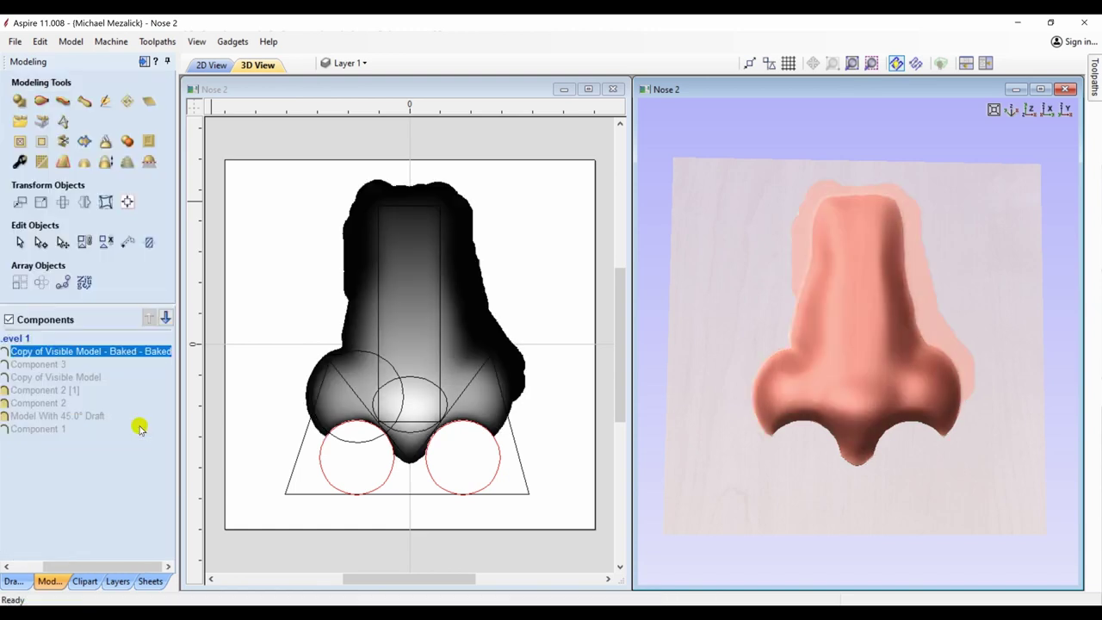
- Make everything below 0.0 transparent, then view the clean nose at an oblique angle
{"action": "left_click", "coordinate": [145, 142]}
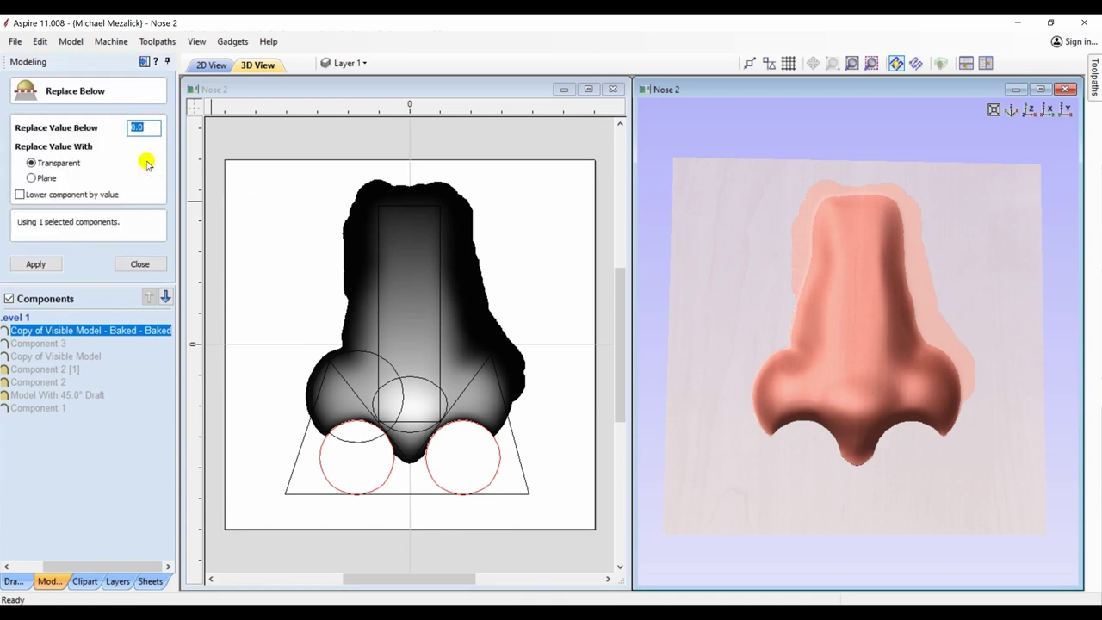
{"action": "left_click", "coordinate": [39, 263]}
{"action": "left_click", "coordinate": [146, 266]}
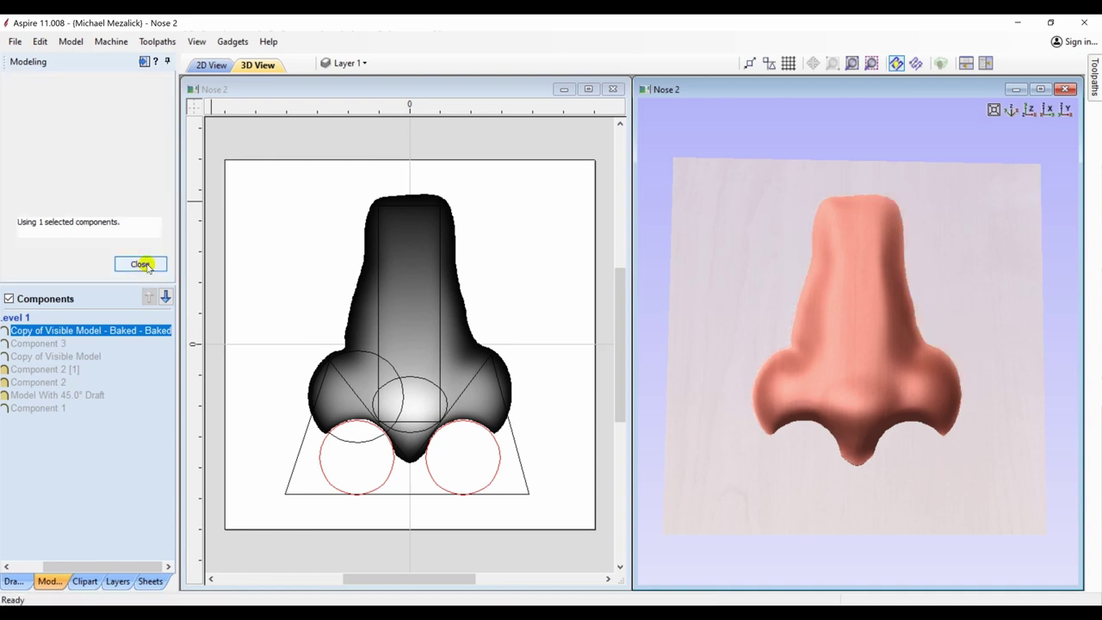
{"action": "left_click", "coordinate": [139, 432]}
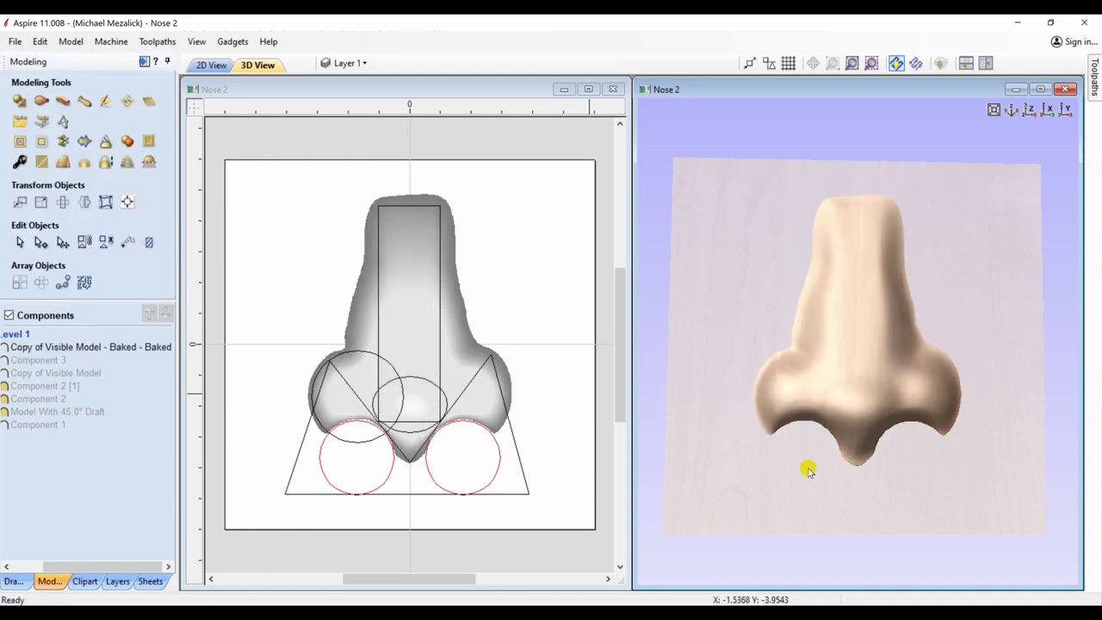
{"action": "left_click_drag", "start_coordinate": [808, 469], "coordinate": [863, 293]}
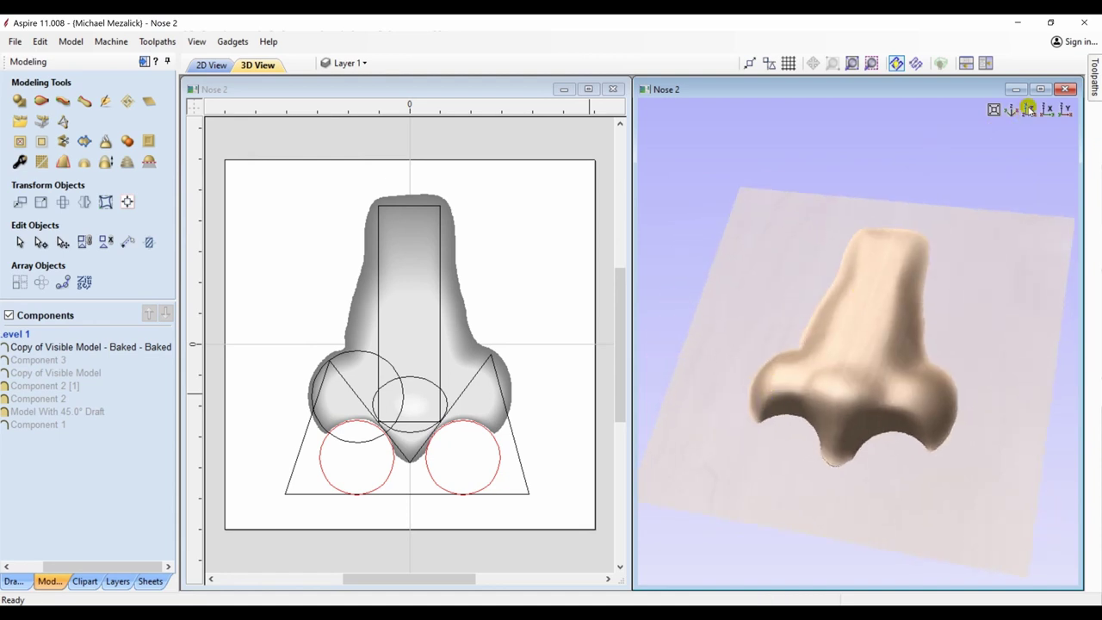
- From the top view, smudge both nostrils down and curl them inward
{"action": "left_click", "coordinate": [1029, 107]}
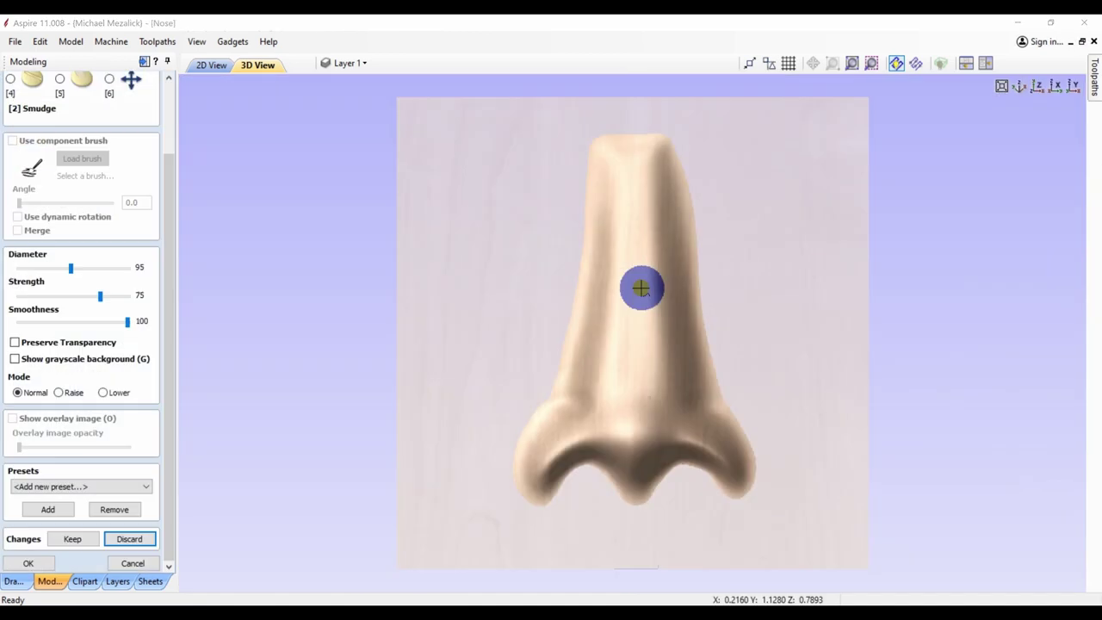
{"action": "left_click_drag", "start_coordinate": [173, 357], "coordinate": [169, 228]}
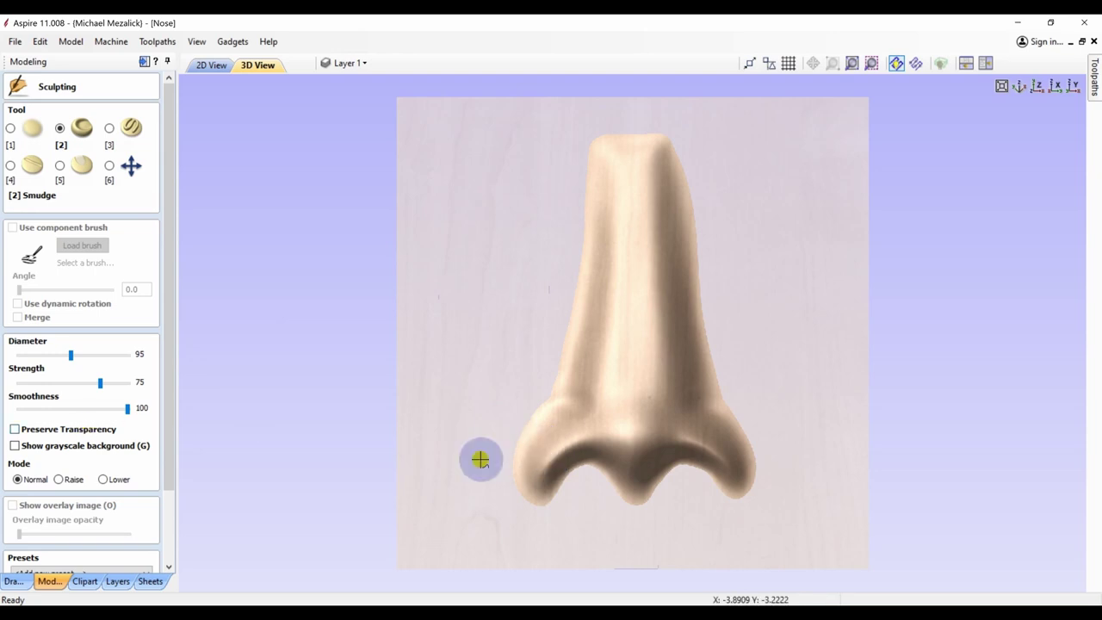
{"action": "mouse_move", "coordinate": [553, 458]}
{"action": "left_mouse_down"}
{"action": "mouse_move", "coordinate": [537, 470]}
{"action": "mouse_move", "coordinate": [540, 502]}
{"action": "mouse_move", "coordinate": [596, 520]}
{"action": "left_mouse_up"}
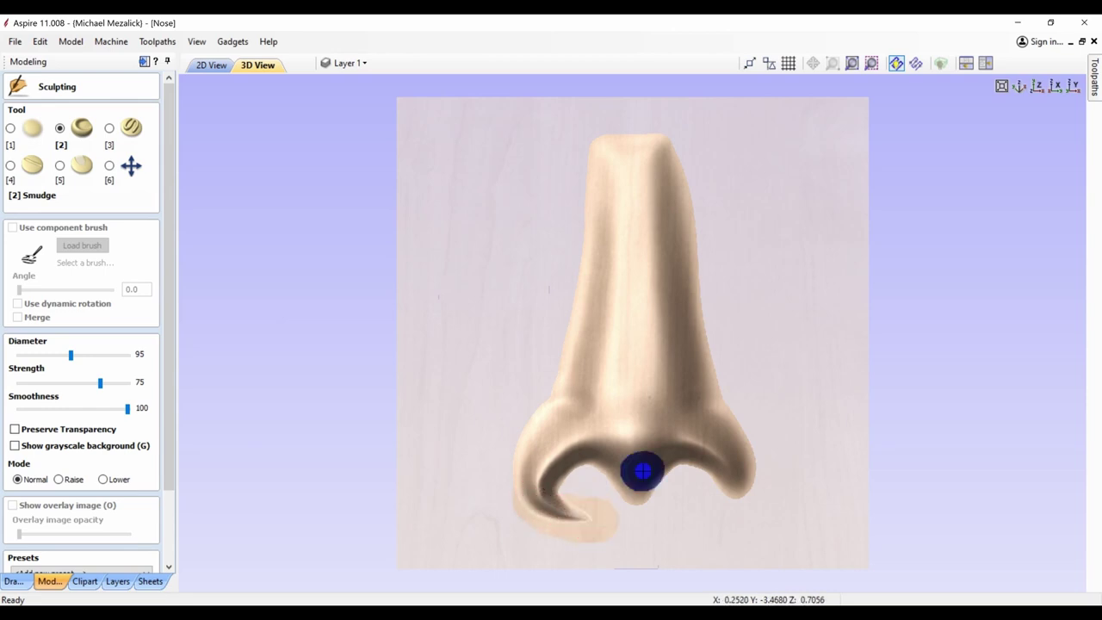
{"action": "mouse_move", "coordinate": [719, 456]}
{"action": "left_mouse_down"}
{"action": "mouse_move", "coordinate": [738, 509]}
{"action": "mouse_move", "coordinate": [696, 527]}
{"action": "left_mouse_up"}
{"action": "left_click_drag", "start_coordinate": [742, 498], "coordinate": [688, 523]}
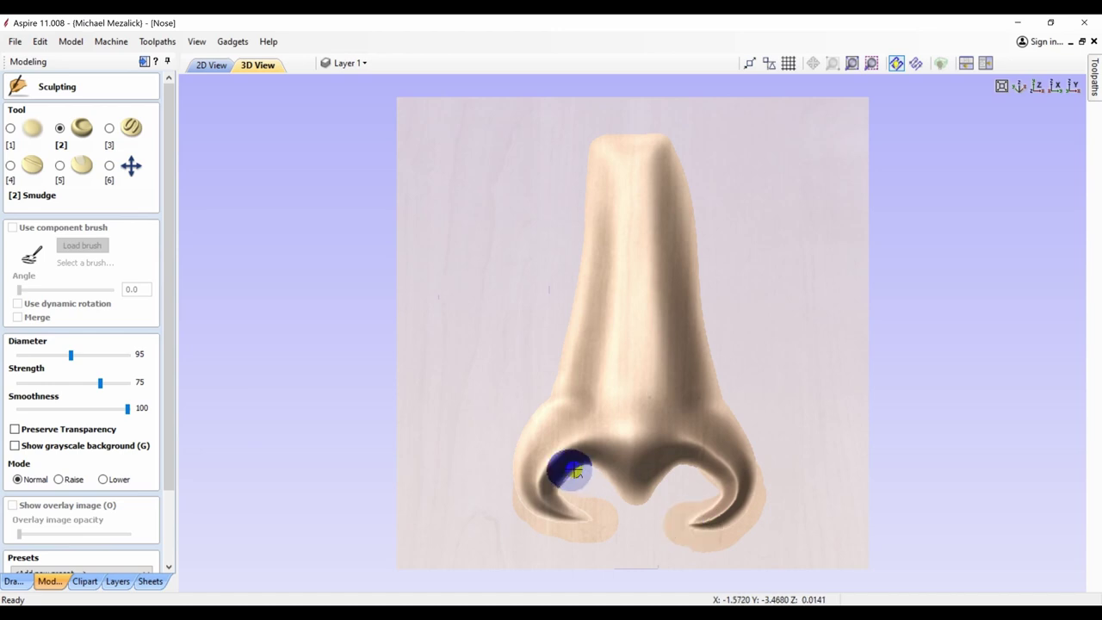
{"action": "mouse_move", "coordinate": [542, 468]}
{"action": "left_mouse_down"}
{"action": "mouse_move", "coordinate": [531, 477]}
{"action": "mouse_move", "coordinate": [539, 502]}
{"action": "mouse_move", "coordinate": [577, 516]}
{"action": "left_mouse_up"}
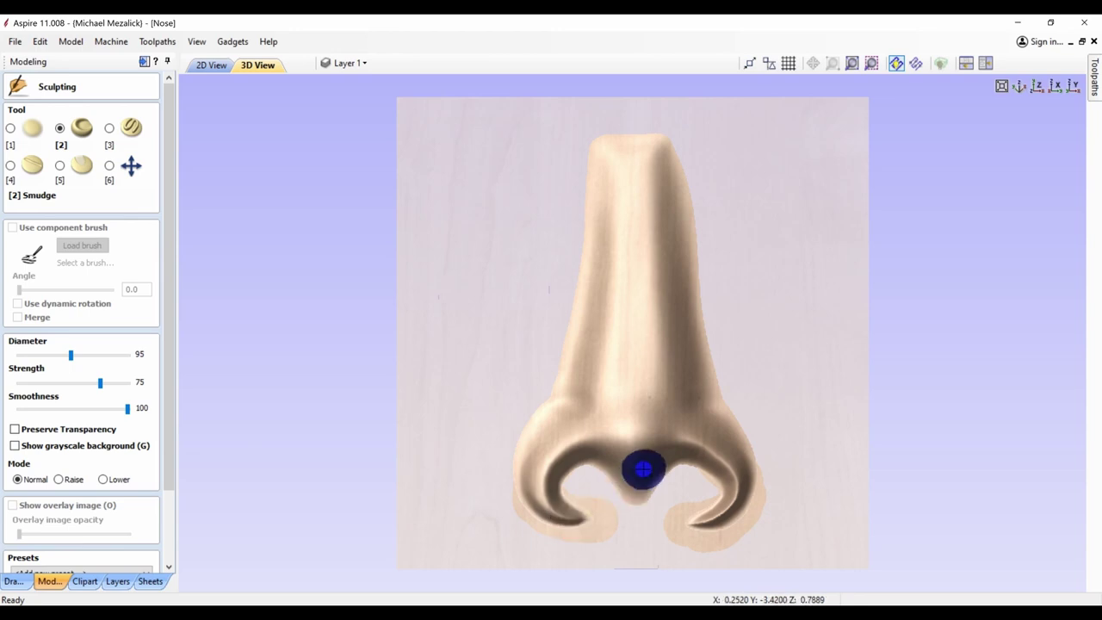
- Pull the nose's centre down into a rounded tip and reshape the right nostril rim
{"action": "left_click_drag", "start_coordinate": [644, 470], "coordinate": [637, 509]}
{"action": "left_click_drag", "start_coordinate": [638, 465], "coordinate": [637, 508]}
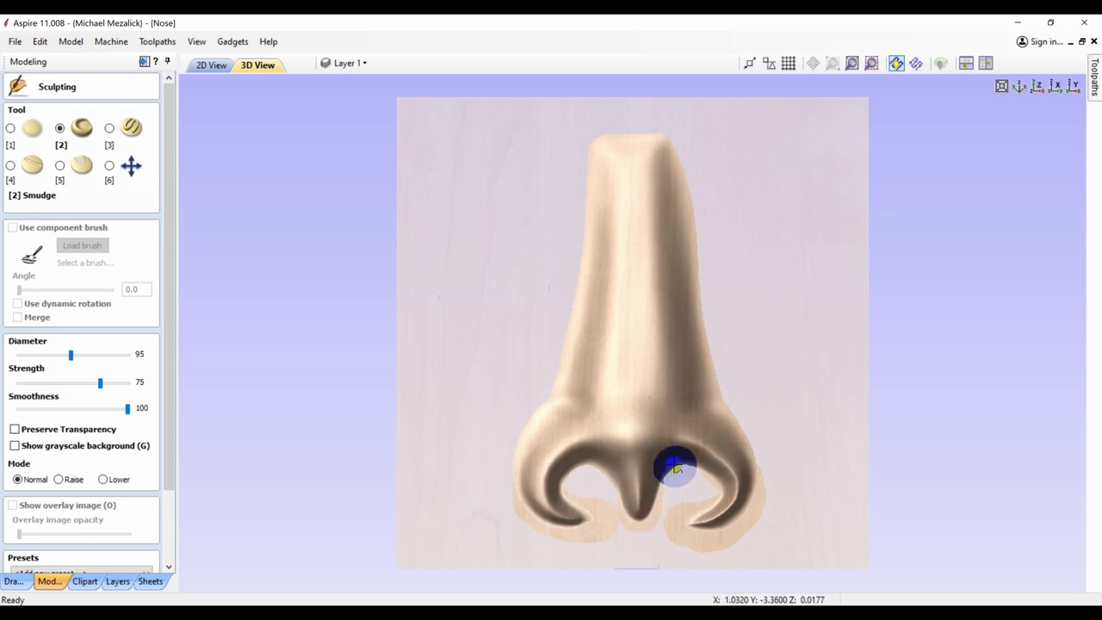
{"action": "mouse_move", "coordinate": [679, 465]}
{"action": "left_mouse_down"}
{"action": "mouse_move", "coordinate": [712, 453]}
{"action": "mouse_move", "coordinate": [726, 468]}
{"action": "mouse_move", "coordinate": [731, 494]}
{"action": "mouse_move", "coordinate": [704, 520]}
{"action": "left_mouse_up"}
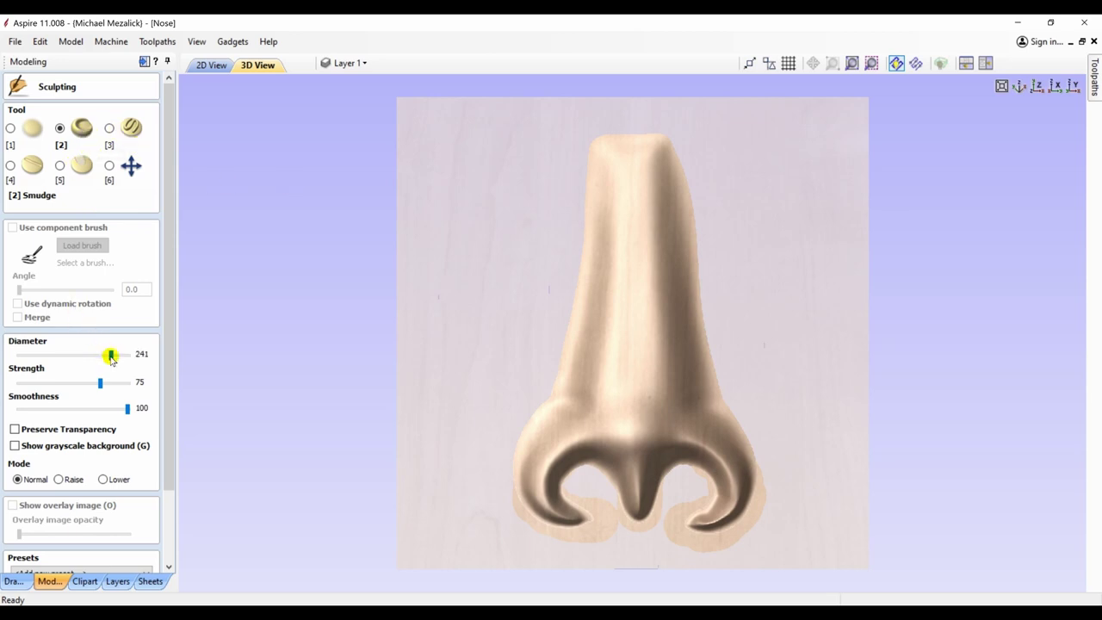
{"action": "mouse_move", "coordinate": [627, 387]}
{"action": "left_mouse_down"}
{"action": "mouse_move", "coordinate": [629, 413]}
{"action": "mouse_move", "coordinate": [642, 405]}
{"action": "left_mouse_up"}
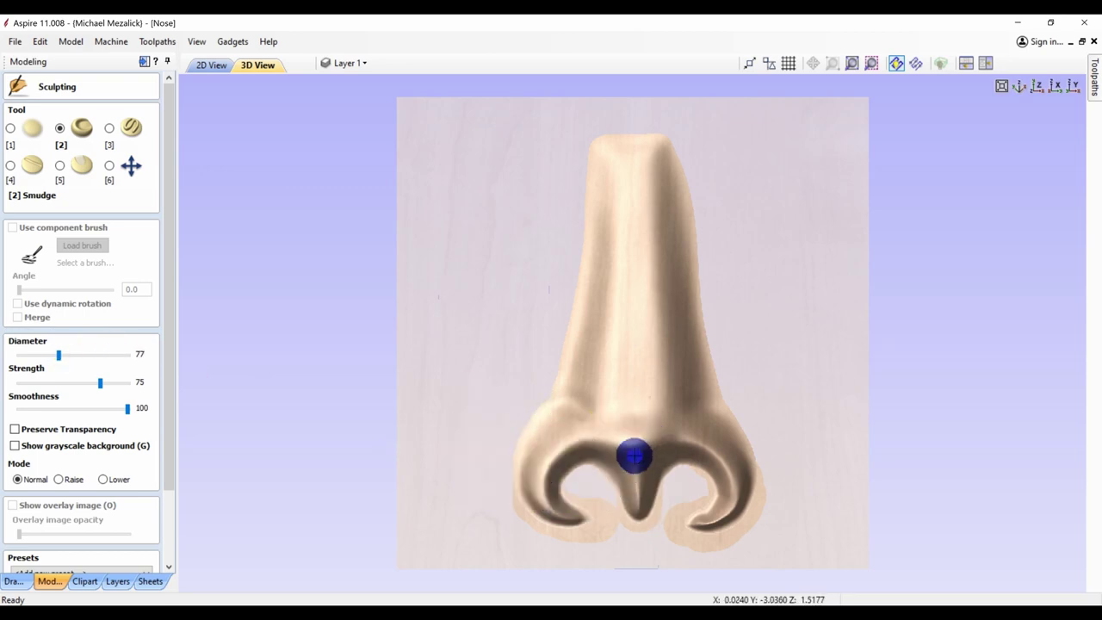
{"action": "mouse_move", "coordinate": [635, 456]}
{"action": "left_mouse_down"}
{"action": "mouse_move", "coordinate": [641, 506]}
{"action": "mouse_move", "coordinate": [661, 440]}
{"action": "mouse_move", "coordinate": [637, 499]}
{"action": "left_mouse_up"}
{"action": "left_click_drag", "start_coordinate": [640, 441], "coordinate": [637, 509]}
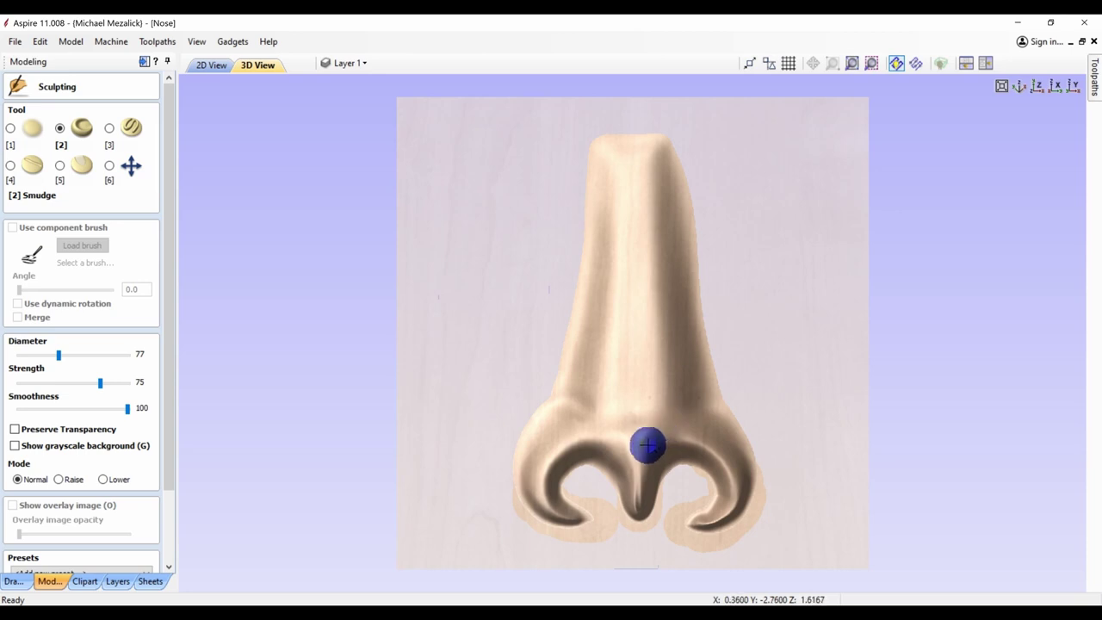
{"action": "mouse_move", "coordinate": [648, 444]}
{"action": "left_mouse_down"}
{"action": "mouse_move", "coordinate": [660, 426]}
{"action": "mouse_move", "coordinate": [685, 439]}
{"action": "mouse_move", "coordinate": [661, 426]}
{"action": "mouse_move", "coordinate": [637, 497]}
{"action": "mouse_move", "coordinate": [615, 449]}
{"action": "mouse_move", "coordinate": [632, 457]}
{"action": "mouse_move", "coordinate": [591, 446]}
{"action": "mouse_move", "coordinate": [621, 460]}
{"action": "mouse_move", "coordinate": [556, 462]}
{"action": "mouse_move", "coordinate": [556, 508]}
{"action": "mouse_move", "coordinate": [561, 485]}
{"action": "mouse_move", "coordinate": [597, 451]}
{"action": "mouse_move", "coordinate": [637, 499]}
{"action": "mouse_move", "coordinate": [649, 480]}
{"action": "mouse_move", "coordinate": [701, 457]}
{"action": "mouse_move", "coordinate": [714, 505]}
{"action": "mouse_move", "coordinate": [733, 474]}
{"action": "left_mouse_up"}
{"action": "left_click", "coordinate": [32, 128]}
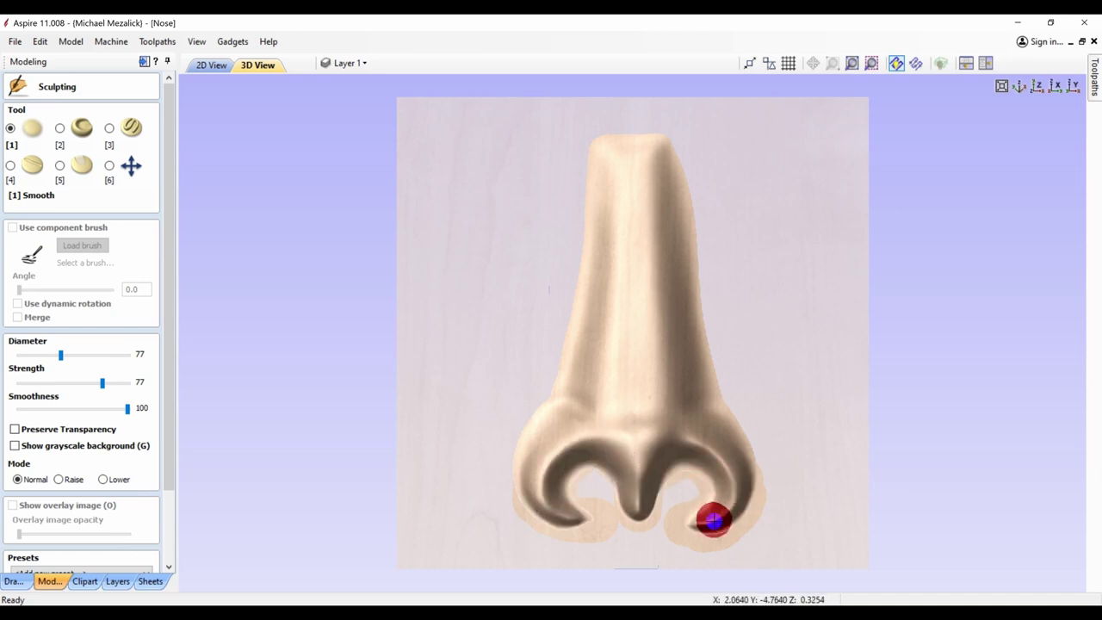
- Smudge both nostril curls into shape, then smooth the left nostril's edge into the nose
{"action": "mouse_move", "coordinate": [692, 411]}
{"action": "left_mouse_down"}
{"action": "mouse_move", "coordinate": [725, 463]}
{"action": "mouse_move", "coordinate": [715, 518]}
{"action": "mouse_move", "coordinate": [735, 493]}
{"action": "mouse_move", "coordinate": [706, 520]}
{"action": "mouse_move", "coordinate": [726, 492]}
{"action": "left_mouse_up"}
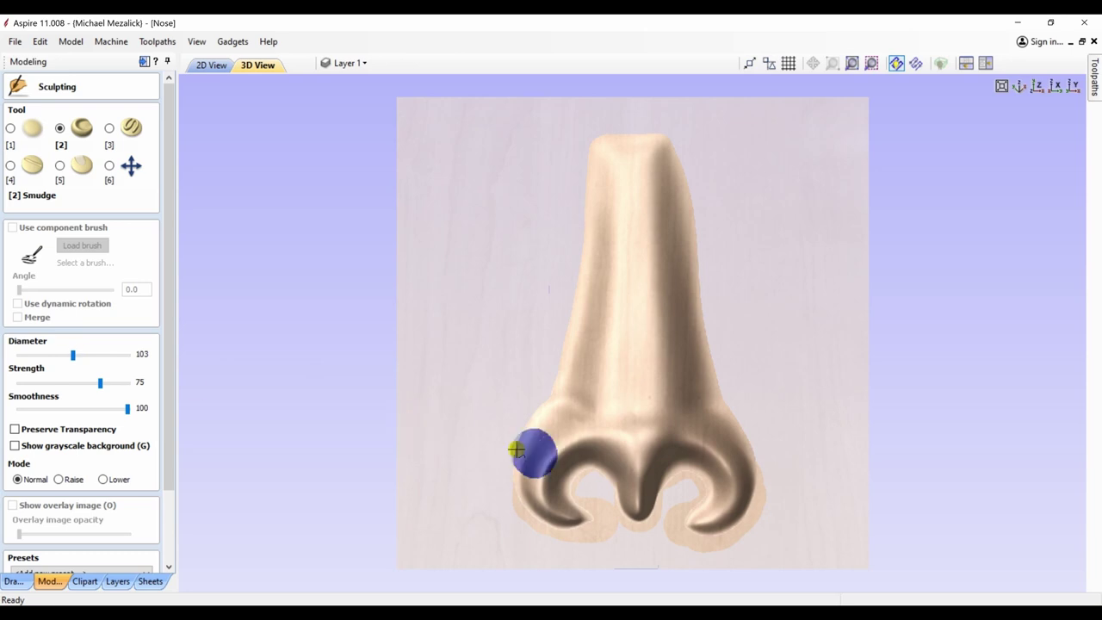
{"action": "mouse_move", "coordinate": [577, 449]}
{"action": "left_mouse_down"}
{"action": "mouse_move", "coordinate": [557, 501]}
{"action": "mouse_move", "coordinate": [587, 523]}
{"action": "left_mouse_up"}
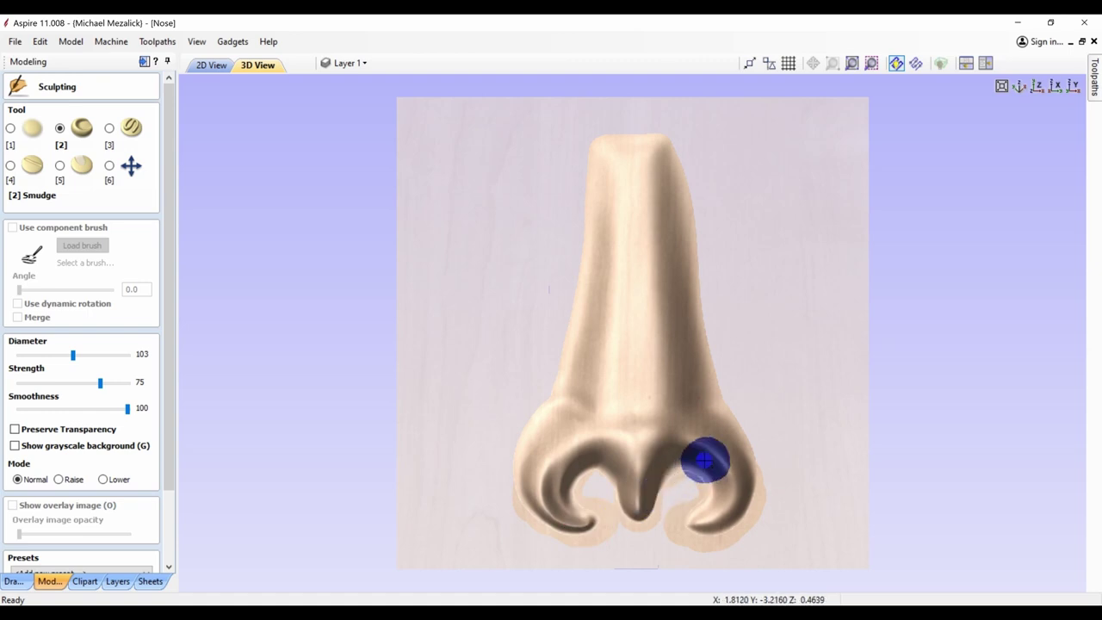
{"action": "mouse_move", "coordinate": [711, 456]}
{"action": "left_mouse_down"}
{"action": "mouse_move", "coordinate": [726, 468]}
{"action": "mouse_move", "coordinate": [728, 500]}
{"action": "mouse_move", "coordinate": [704, 516]}
{"action": "left_mouse_up"}
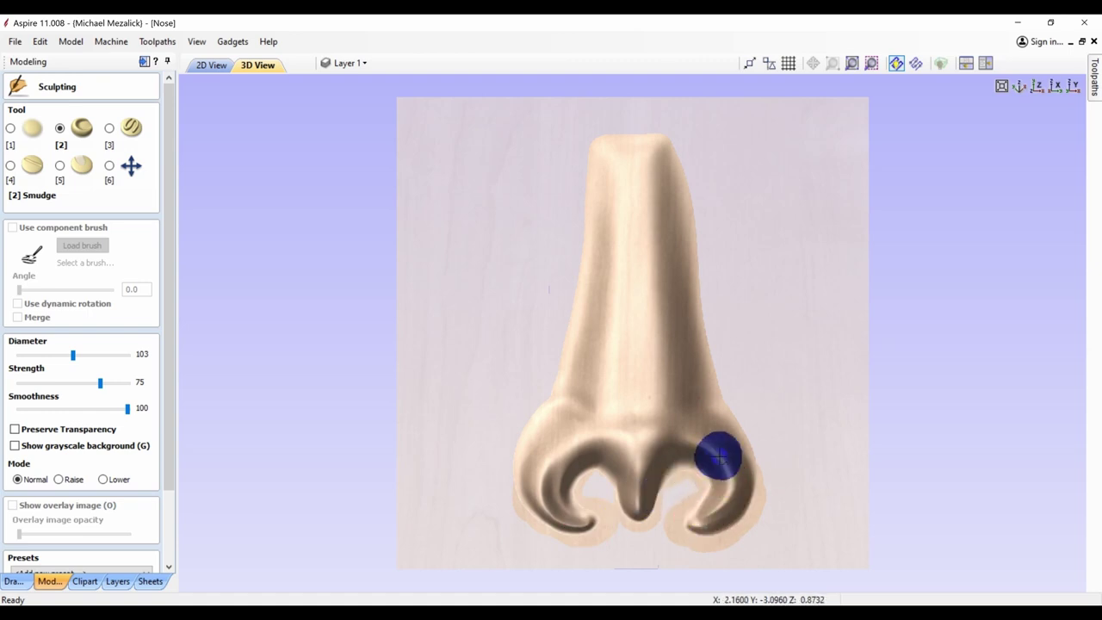
{"action": "mouse_move", "coordinate": [707, 450]}
{"action": "left_mouse_down"}
{"action": "mouse_move", "coordinate": [694, 445]}
{"action": "mouse_move", "coordinate": [720, 469]}
{"action": "mouse_move", "coordinate": [719, 494]}
{"action": "mouse_move", "coordinate": [701, 506]}
{"action": "left_mouse_up"}
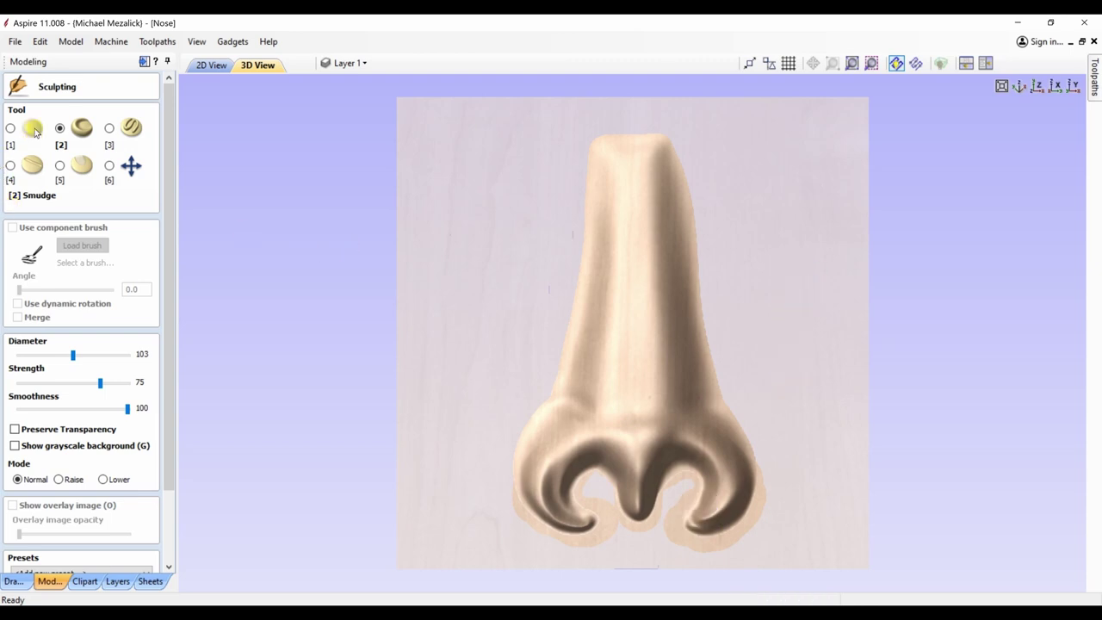
{"action": "left_click", "coordinate": [32, 128]}
{"action": "mouse_move", "coordinate": [566, 426]}
{"action": "left_mouse_down"}
{"action": "mouse_move", "coordinate": [551, 501]}
{"action": "mouse_move", "coordinate": [571, 520]}
{"action": "mouse_move", "coordinate": [544, 494]}
{"action": "mouse_move", "coordinate": [577, 527]}
{"action": "mouse_move", "coordinate": [558, 512]}
{"action": "mouse_move", "coordinate": [570, 463]}
{"action": "mouse_move", "coordinate": [565, 511]}
{"action": "mouse_move", "coordinate": [576, 515]}
{"action": "mouse_move", "coordinate": [567, 446]}
{"action": "mouse_move", "coordinate": [621, 455]}
{"action": "mouse_move", "coordinate": [586, 453]}
{"action": "mouse_move", "coordinate": [558, 470]}
{"action": "mouse_move", "coordinate": [606, 441]}
{"action": "mouse_move", "coordinate": [618, 469]}
{"action": "mouse_move", "coordinate": [601, 443]}
{"action": "mouse_move", "coordinate": [540, 484]}
{"action": "mouse_move", "coordinate": [556, 500]}
{"action": "mouse_move", "coordinate": [598, 434]}
{"action": "mouse_move", "coordinate": [639, 492]}
{"action": "mouse_move", "coordinate": [642, 510]}
{"action": "mouse_move", "coordinate": [627, 497]}
{"action": "mouse_move", "coordinate": [632, 513]}
{"action": "mouse_move", "coordinate": [650, 471]}
{"action": "mouse_move", "coordinate": [687, 444]}
{"action": "mouse_move", "coordinate": [725, 487]}
{"action": "mouse_move", "coordinate": [706, 520]}
{"action": "mouse_move", "coordinate": [731, 481]}
{"action": "mouse_move", "coordinate": [724, 442]}
{"action": "mouse_move", "coordinate": [706, 438]}
{"action": "mouse_move", "coordinate": [741, 506]}
{"action": "mouse_move", "coordinate": [730, 461]}
{"action": "mouse_move", "coordinate": [702, 434]}
{"action": "mouse_move", "coordinate": [679, 430]}
{"action": "mouse_move", "coordinate": [632, 489]}
{"action": "mouse_move", "coordinate": [647, 445]}
{"action": "mouse_move", "coordinate": [632, 478]}
{"action": "mouse_move", "coordinate": [608, 420]}
{"action": "mouse_move", "coordinate": [676, 418]}
{"action": "mouse_move", "coordinate": [626, 427]}
{"action": "left_mouse_up"}
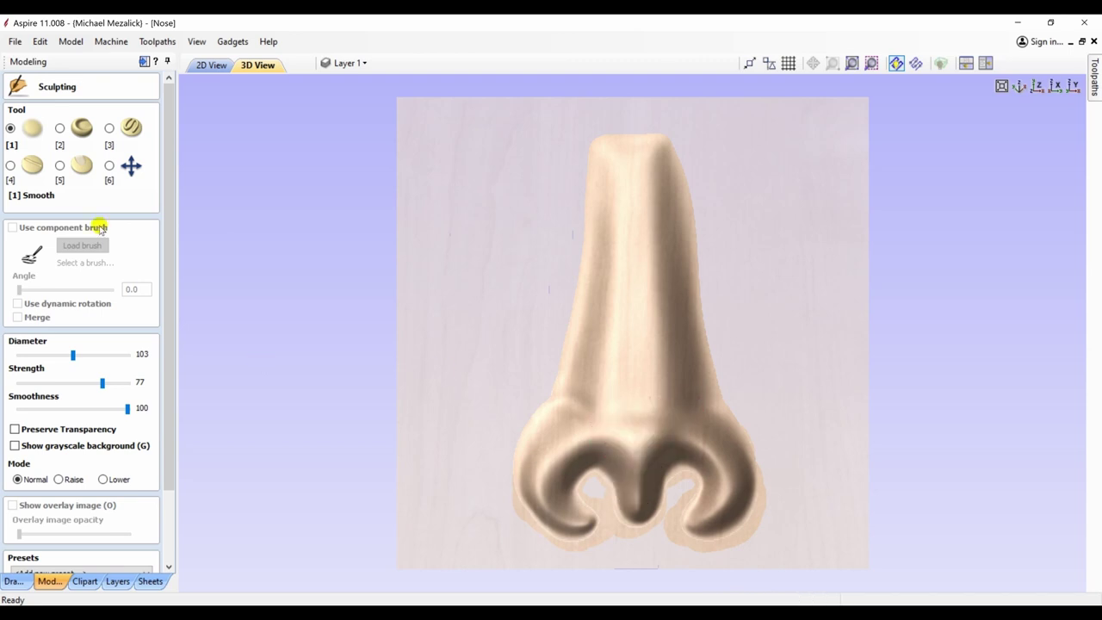
- Carve material out of the left and right nostrils with the Remove sculpting brush
{"action": "left_click", "coordinate": [33, 165]}
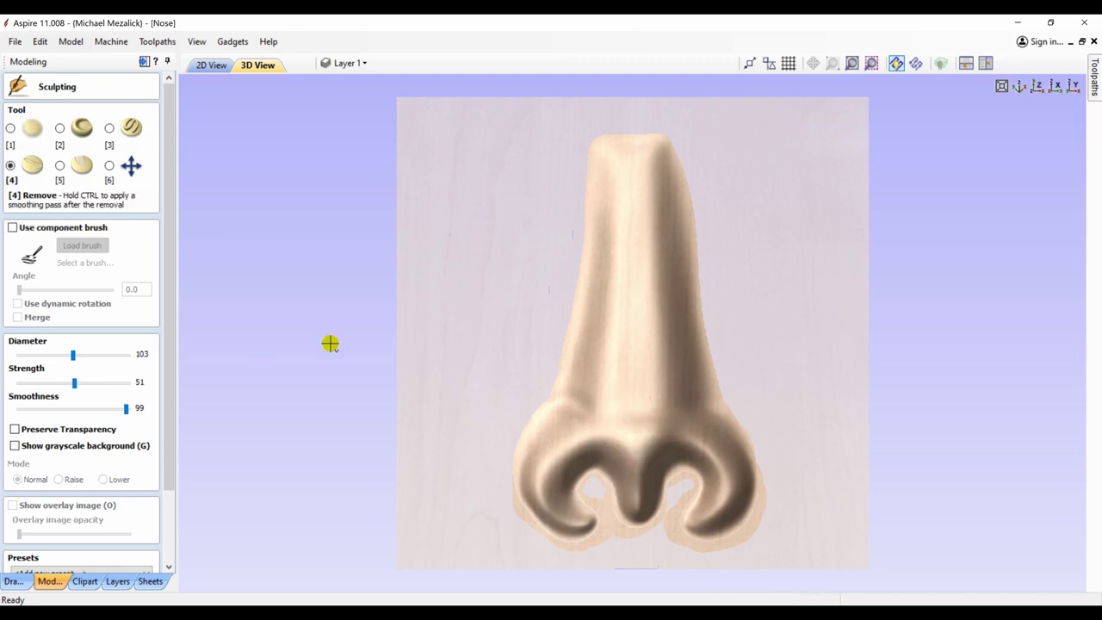
{"action": "left_click_drag", "start_coordinate": [598, 489], "coordinate": [591, 493]}
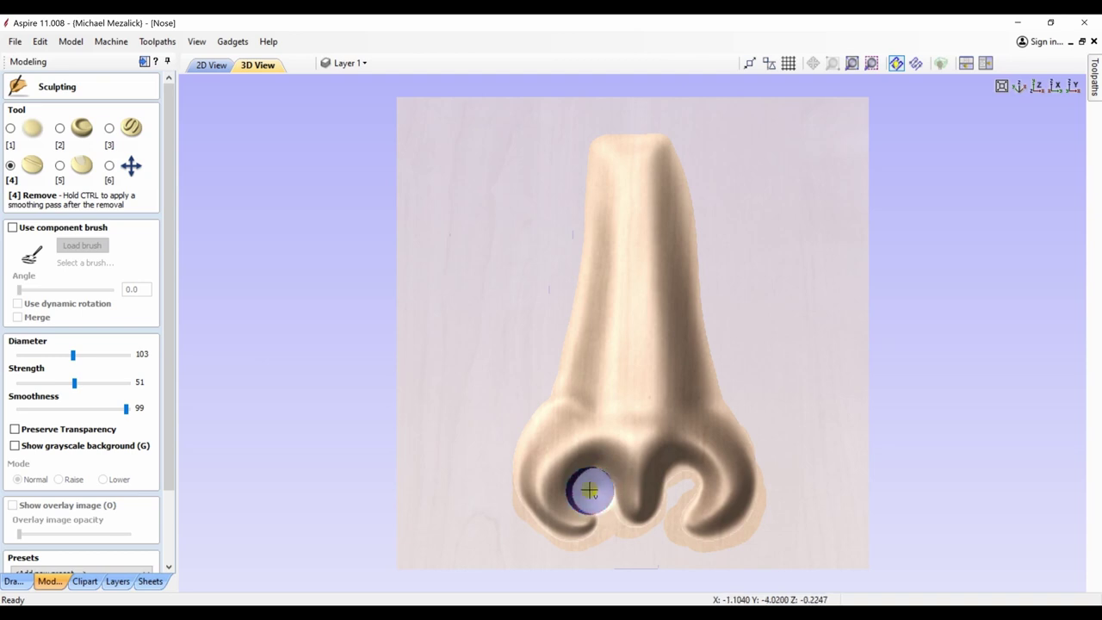
{"action": "mouse_move", "coordinate": [677, 488]}
{"action": "left_mouse_down"}
{"action": "mouse_move", "coordinate": [688, 500]}
{"action": "mouse_move", "coordinate": [686, 489]}
{"action": "left_mouse_up"}
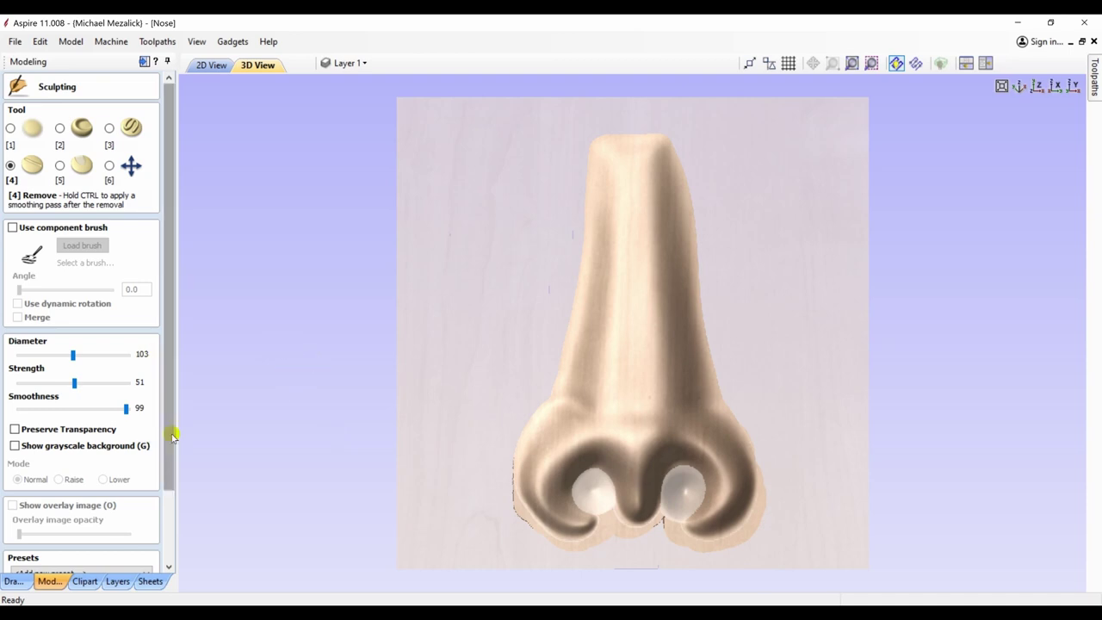
- Keep the sculpting changes and close sculpting
{"action": "left_click_drag", "start_coordinate": [171, 437], "coordinate": [166, 557]}
{"action": "left_click", "coordinate": [74, 539]}
{"action": "left_click", "coordinate": [29, 563]}
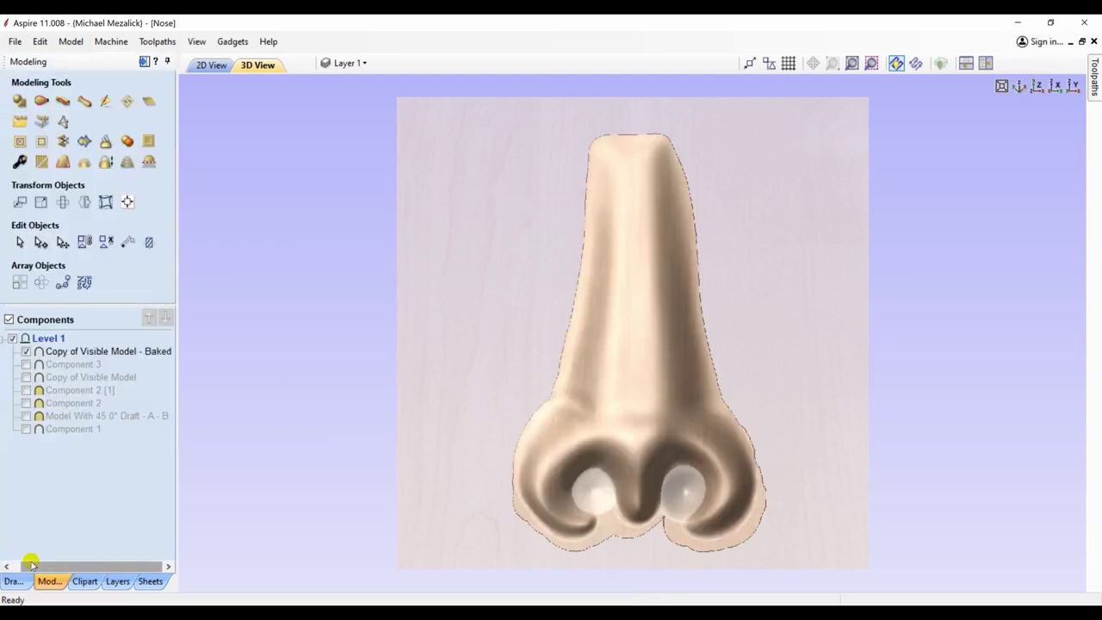
- Bake the 'Copy of Visible Model - Baked' component into a new component
{"action": "left_click", "coordinate": [19, 161]}
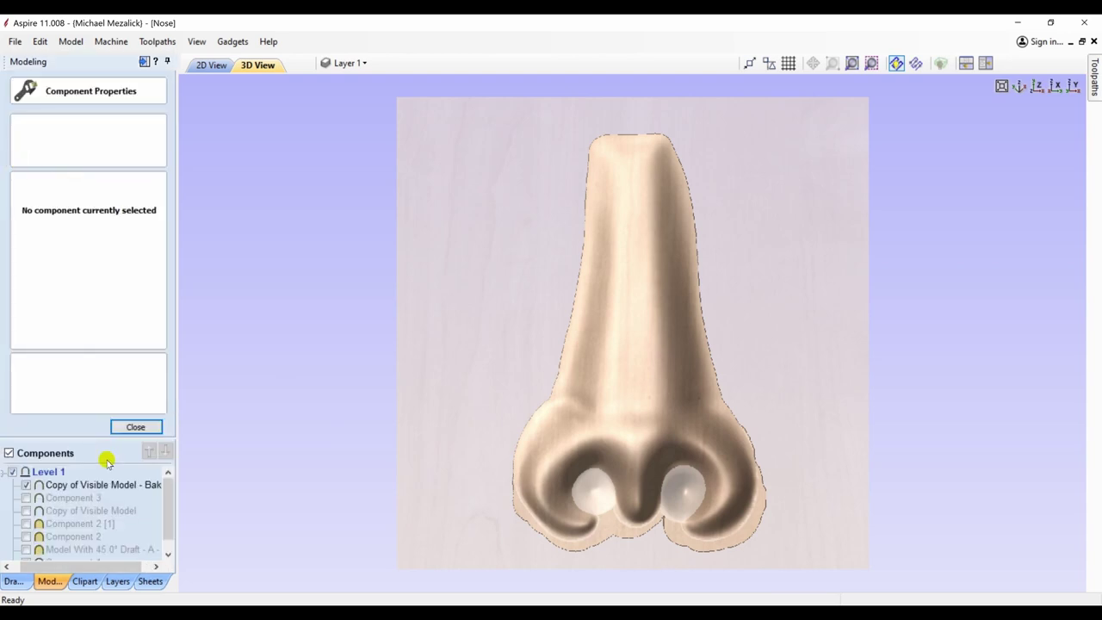
{"action": "left_click", "coordinate": [98, 487]}
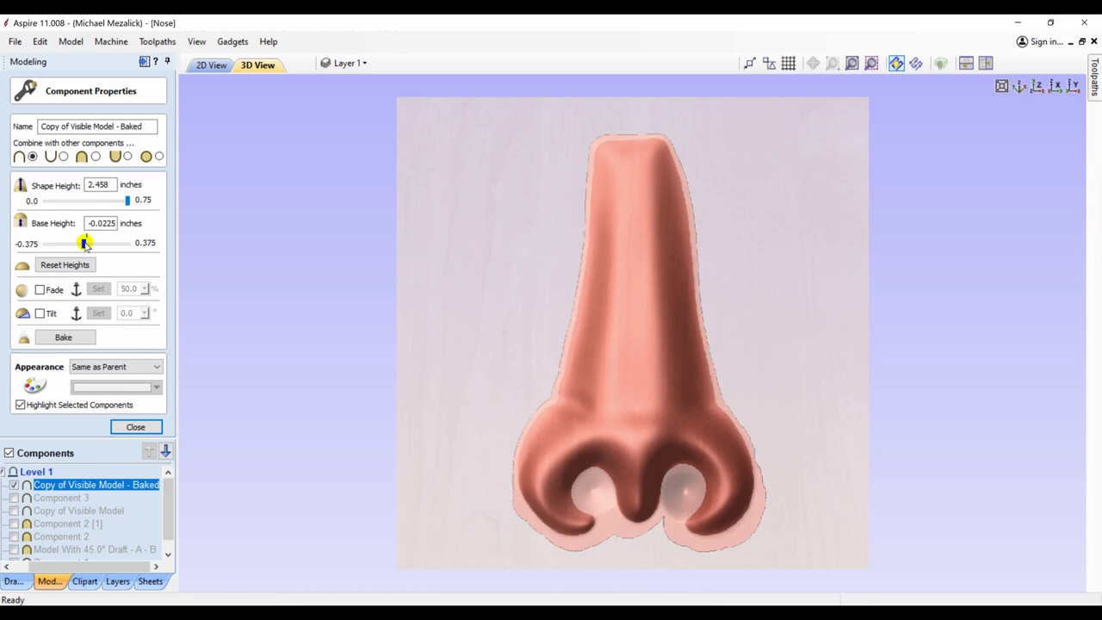
{"action": "left_click", "coordinate": [85, 339]}
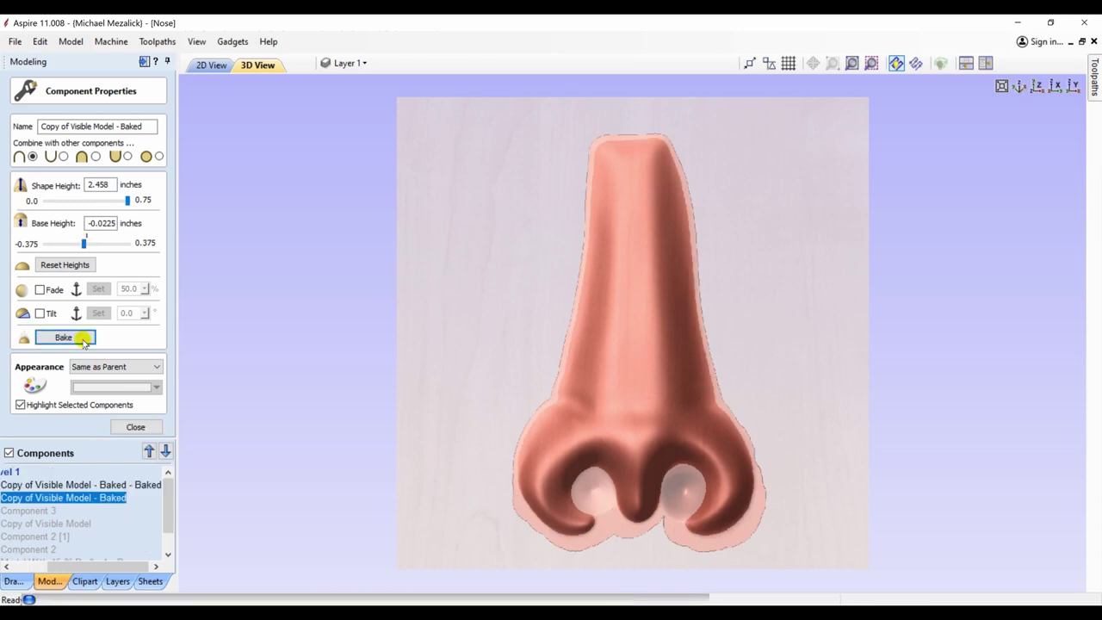
{"action": "left_click", "coordinate": [139, 428]}
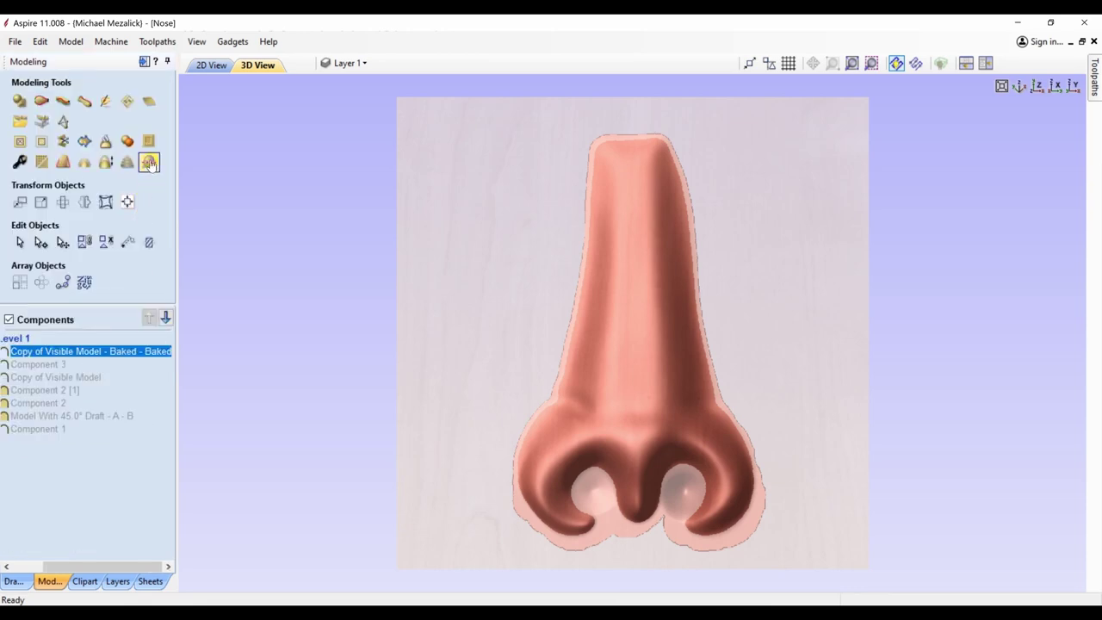
- Replace everything below height 0.0 with transparent
{"action": "left_click", "coordinate": [149, 163]}
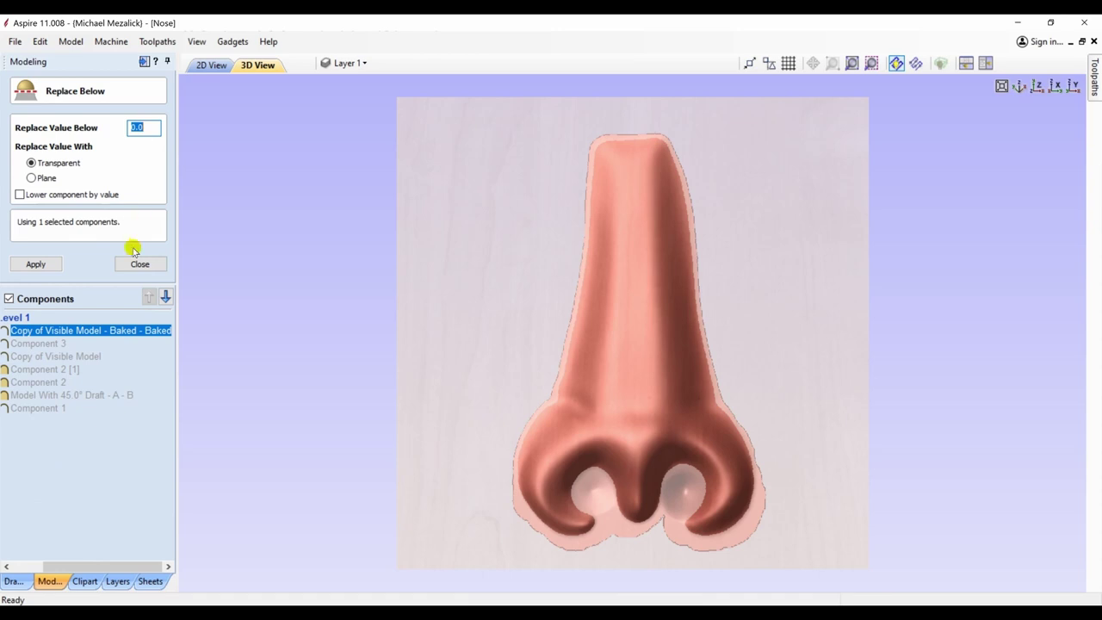
{"action": "left_click", "coordinate": [36, 263]}
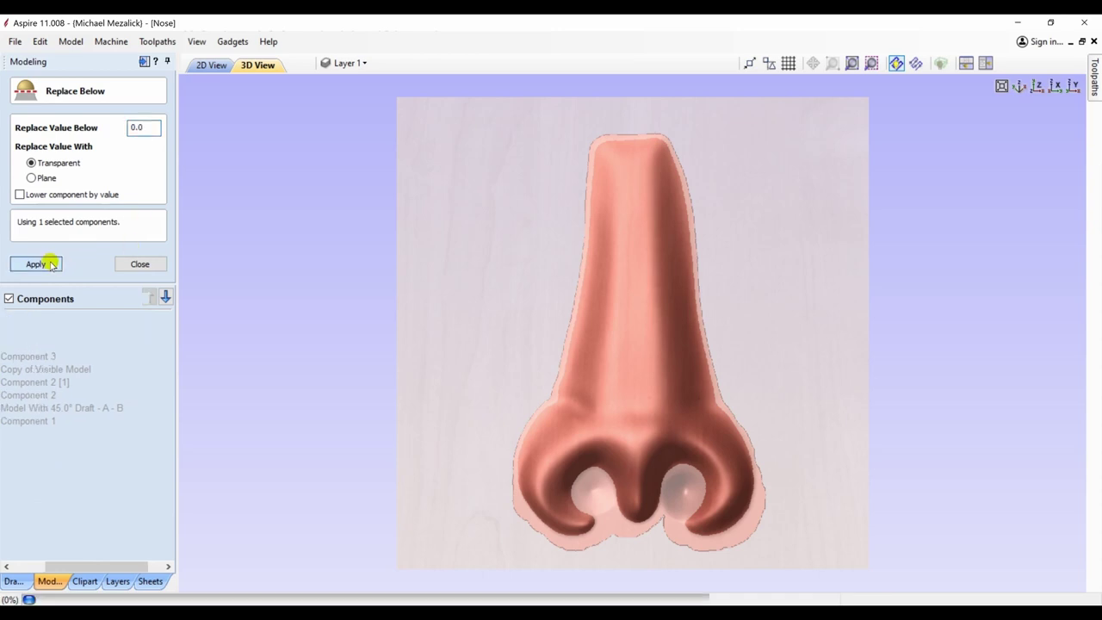
{"action": "left_click", "coordinate": [140, 264]}
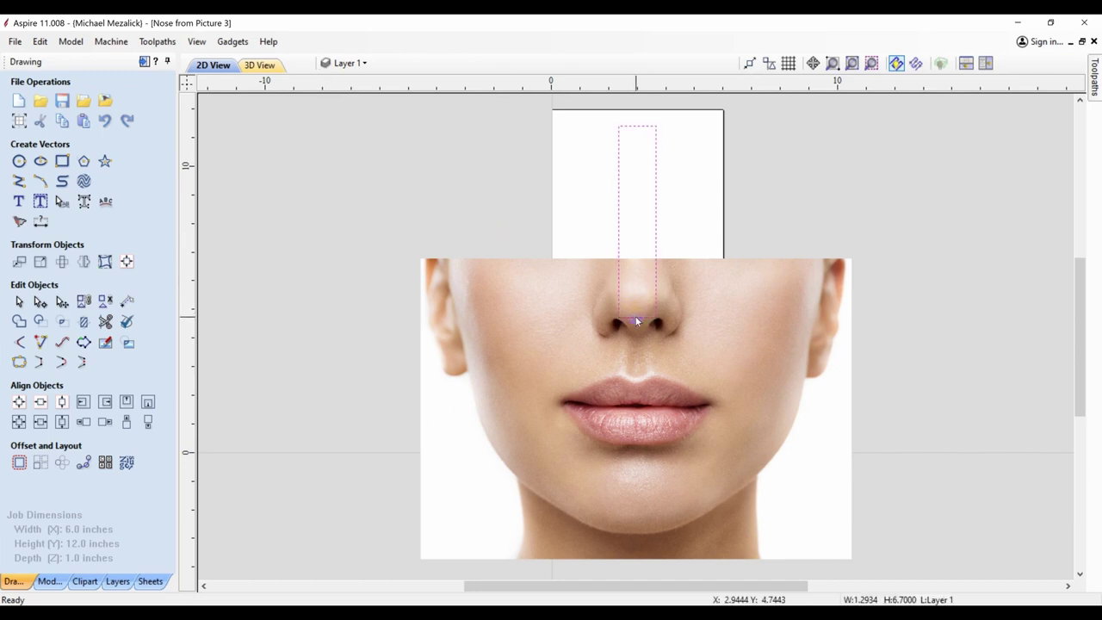
- Zoom to the nose rectangle, then outline the nostrils with a V-notched polyline and draw a left-nostril ellipse
{"action": "left_click", "coordinate": [871, 65]}
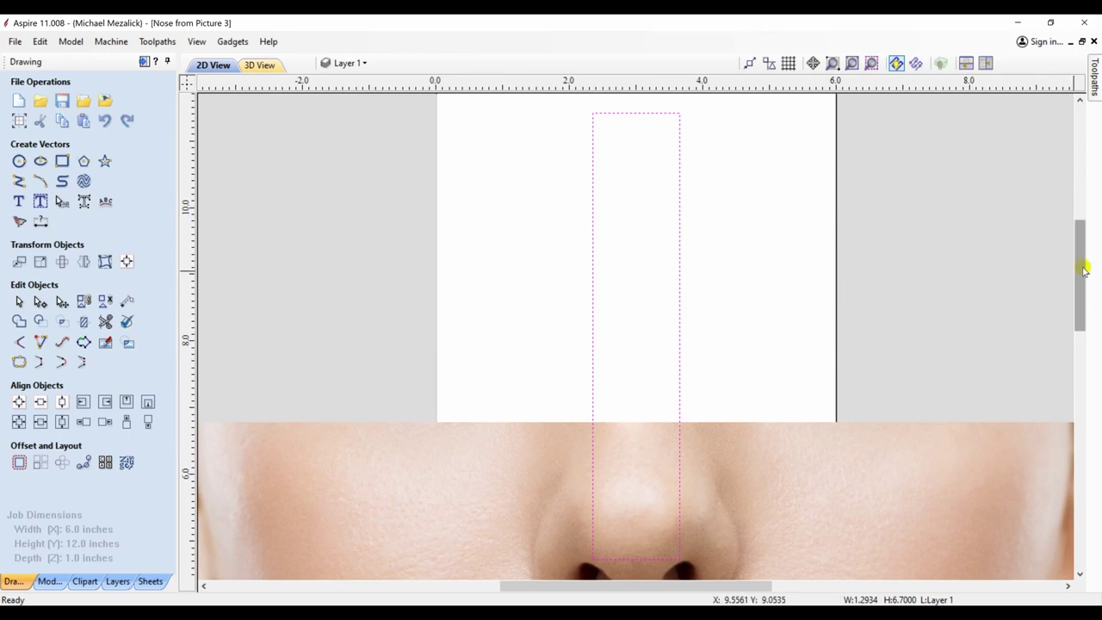
{"action": "left_click_drag", "start_coordinate": [1084, 270], "coordinate": [1087, 307]}
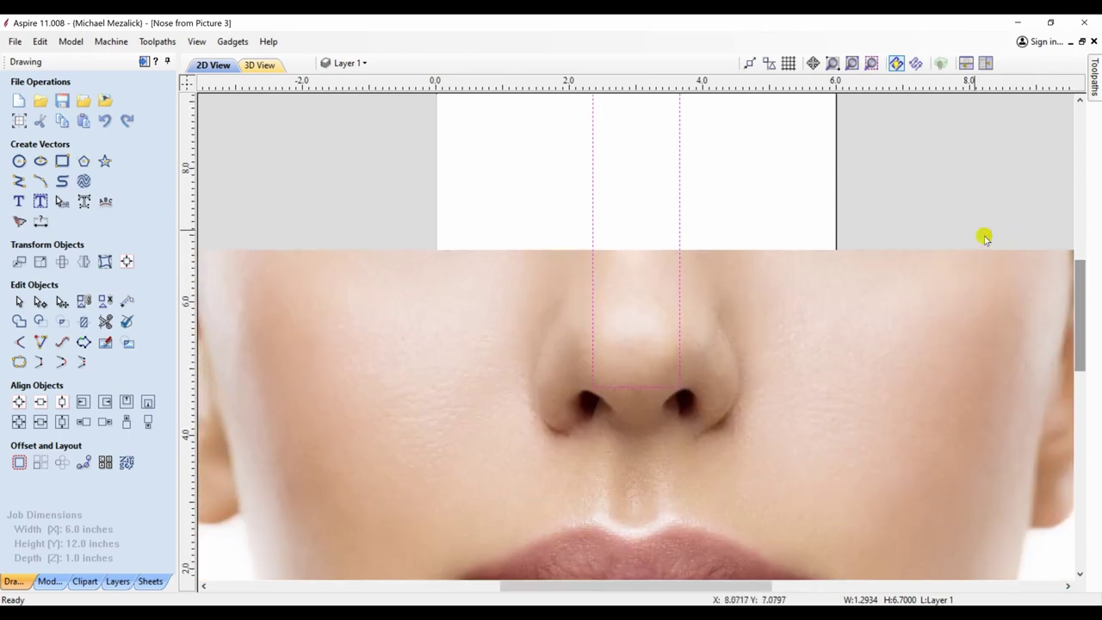
{"action": "left_click", "coordinate": [931, 207]}
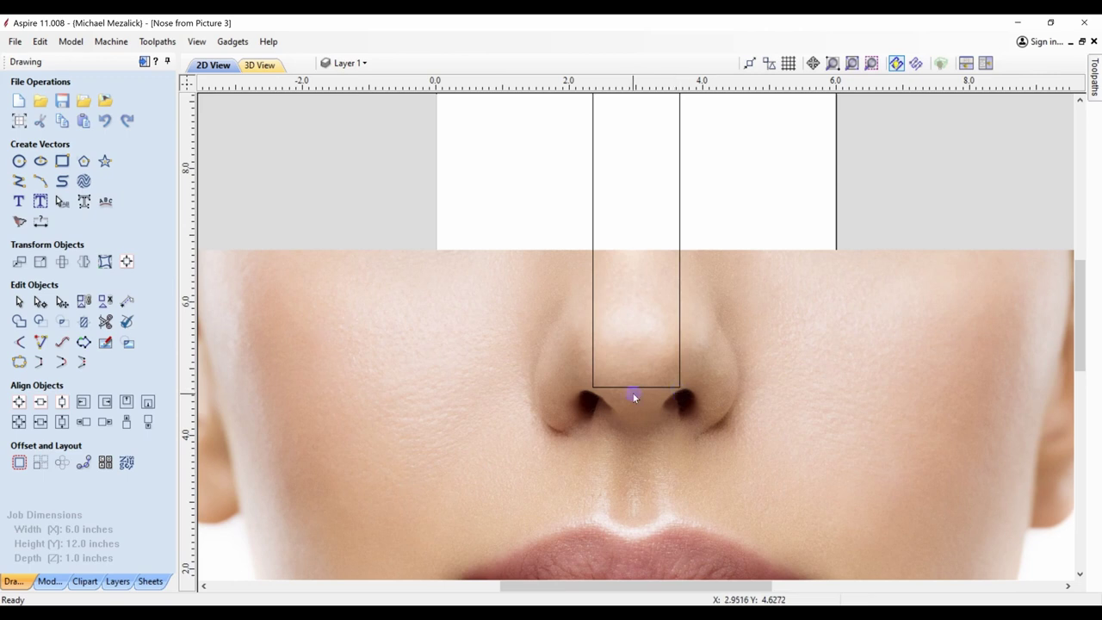
{"action": "key", "text": "ctrl+z"}
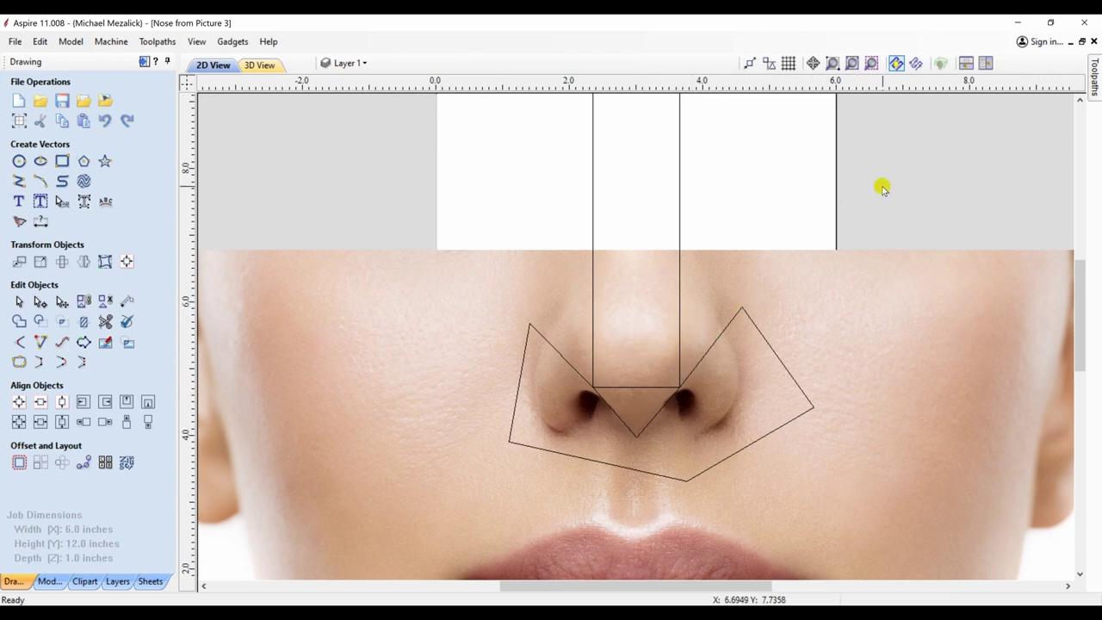
{"action": "key", "text": "ctrl+z"}
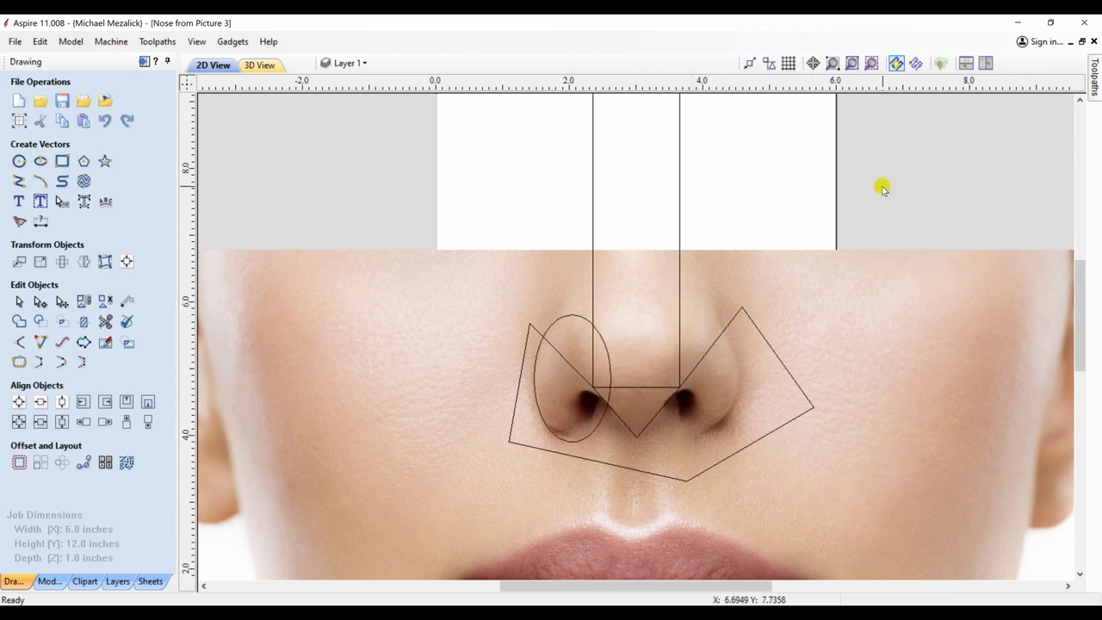
- Draw ellipses over the nose bridge and below the left nostril, node-editing the small tilted one
{"action": "left_click", "coordinate": [572, 318]}
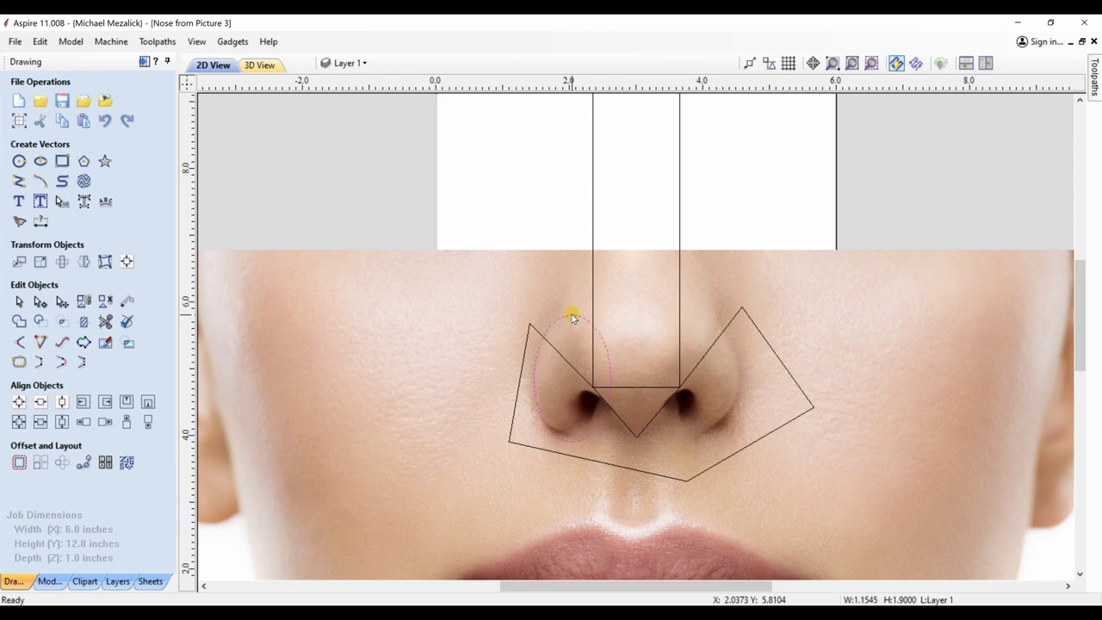
{"action": "left_click", "coordinate": [937, 160]}
{"action": "key", "text": "ctrl+z"}
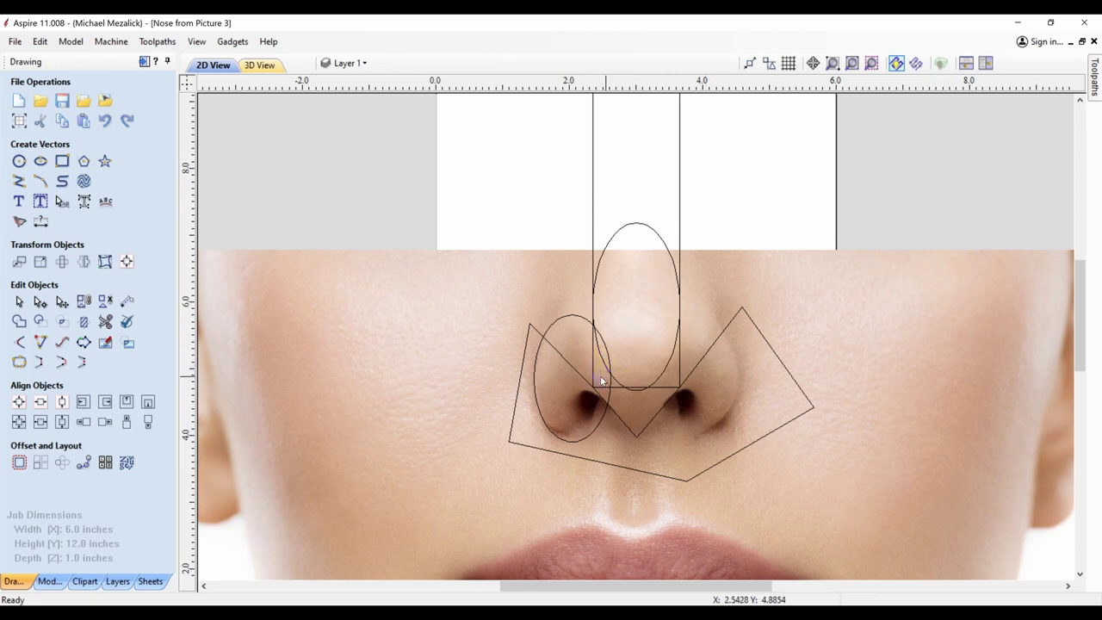
{"action": "left_click", "coordinate": [628, 320]}
{"action": "left_click", "coordinate": [930, 200]}
{"action": "left_click", "coordinate": [689, 405]}
{"action": "left_click", "coordinate": [636, 451]}
{"action": "left_click", "coordinate": [632, 453]}
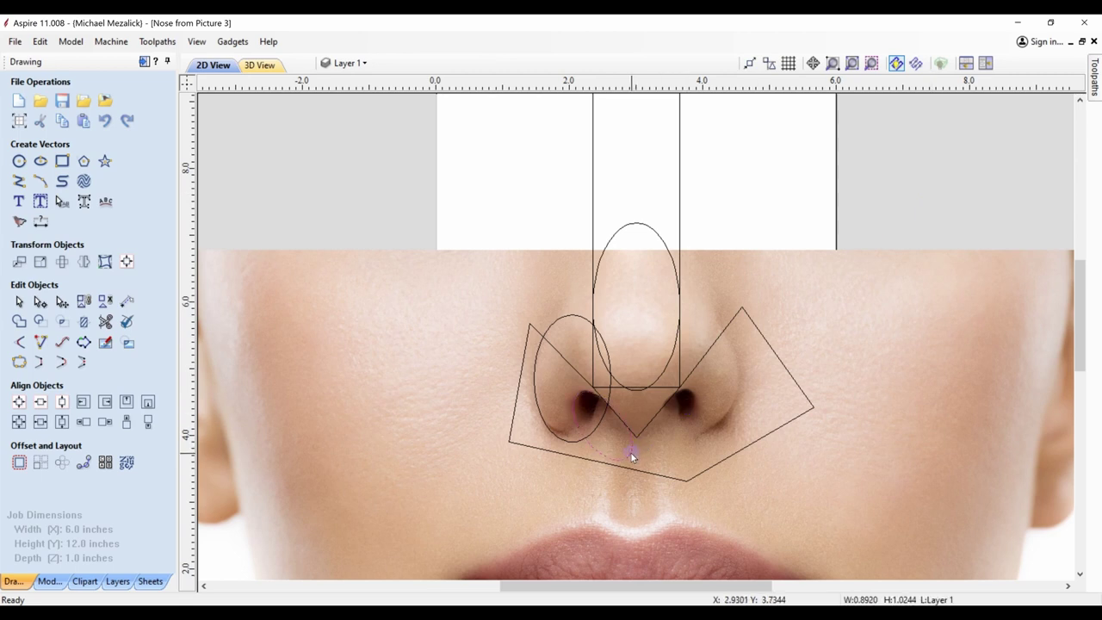
{"action": "double_click", "coordinate": [631, 453]}
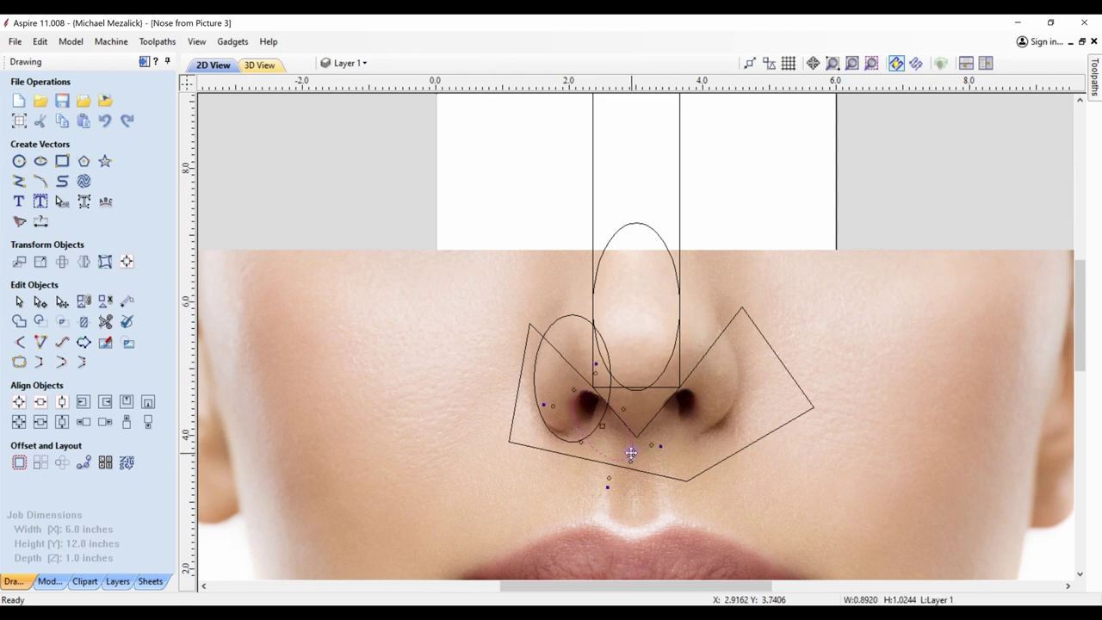
{"action": "left_click", "coordinate": [892, 186]}
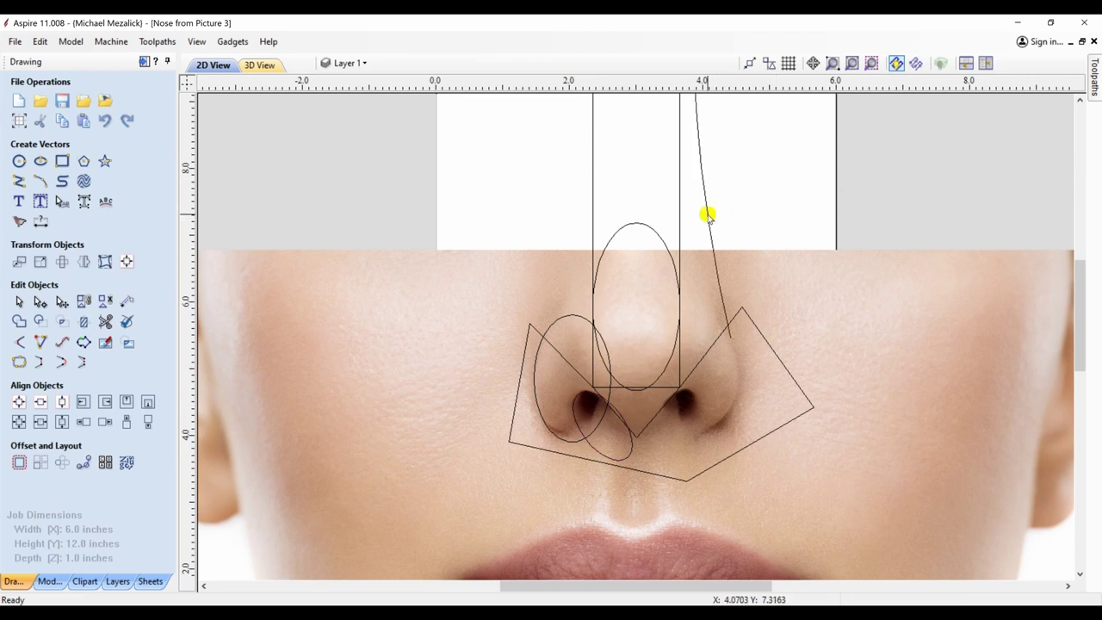
- Fit all drawn vectors in the view and switch to the modeling tools
{"action": "key", "text": "ctrl+a"}
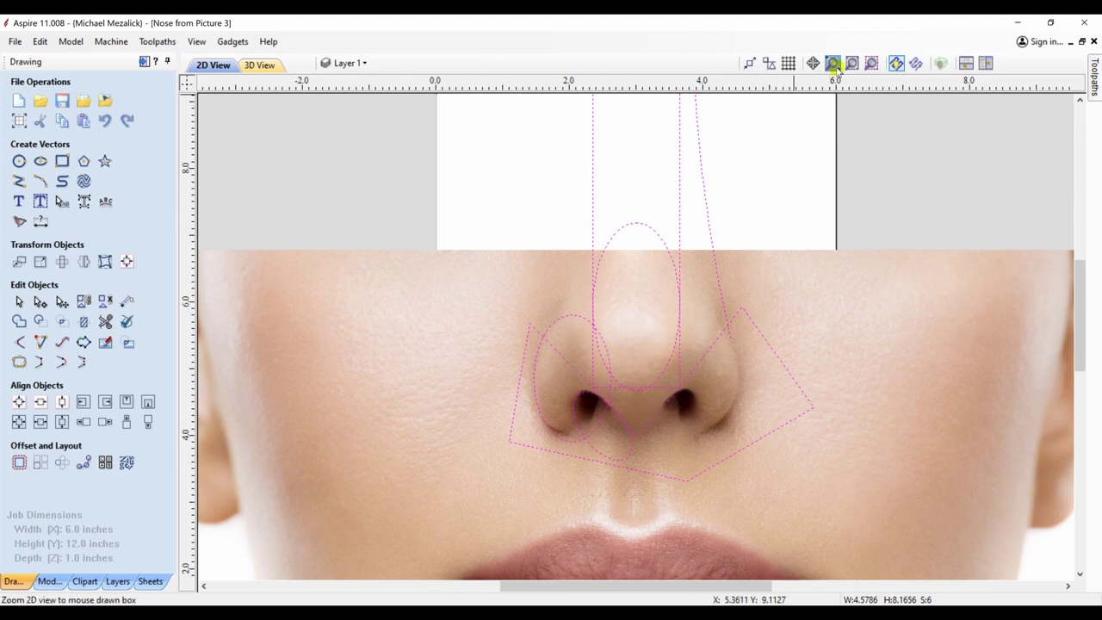
{"action": "left_click", "coordinate": [870, 64]}
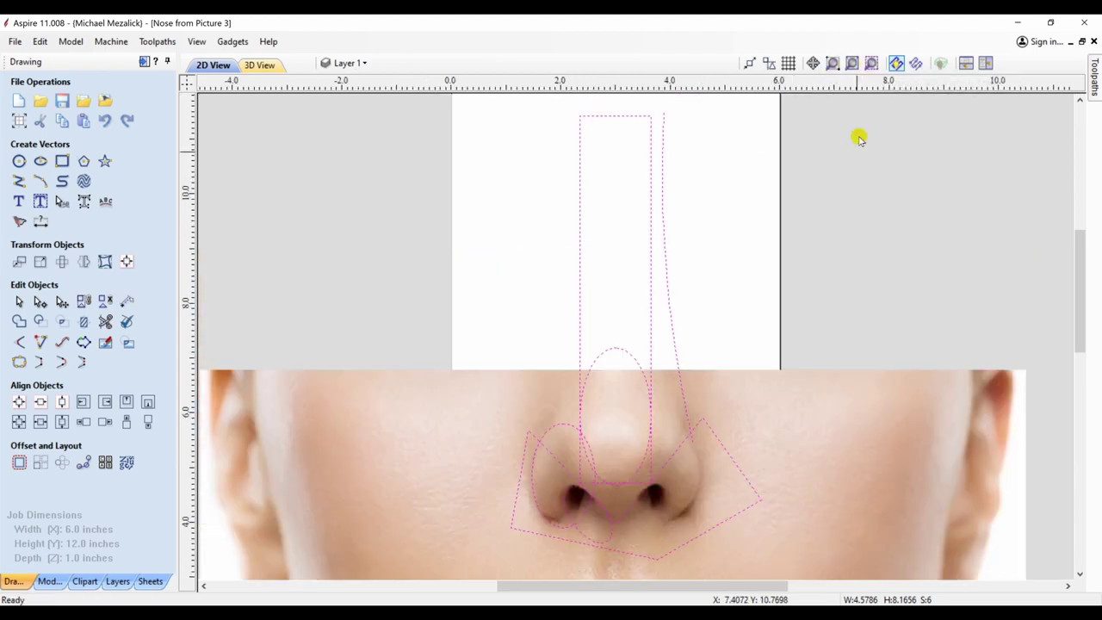
{"action": "left_click", "coordinate": [829, 222]}
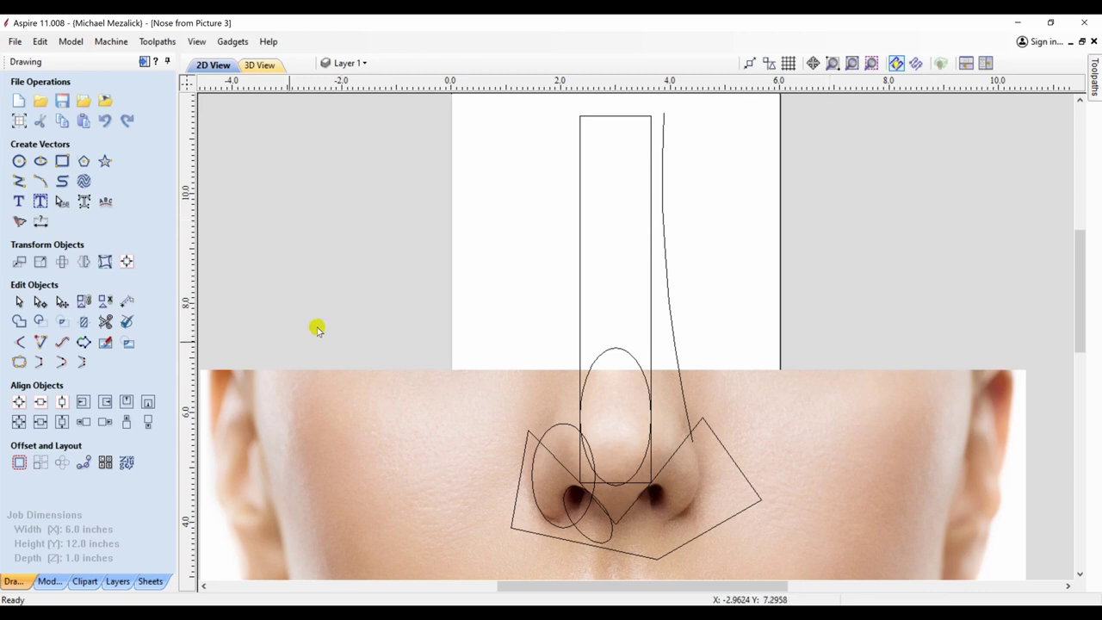
{"action": "key", "text": "F3"}
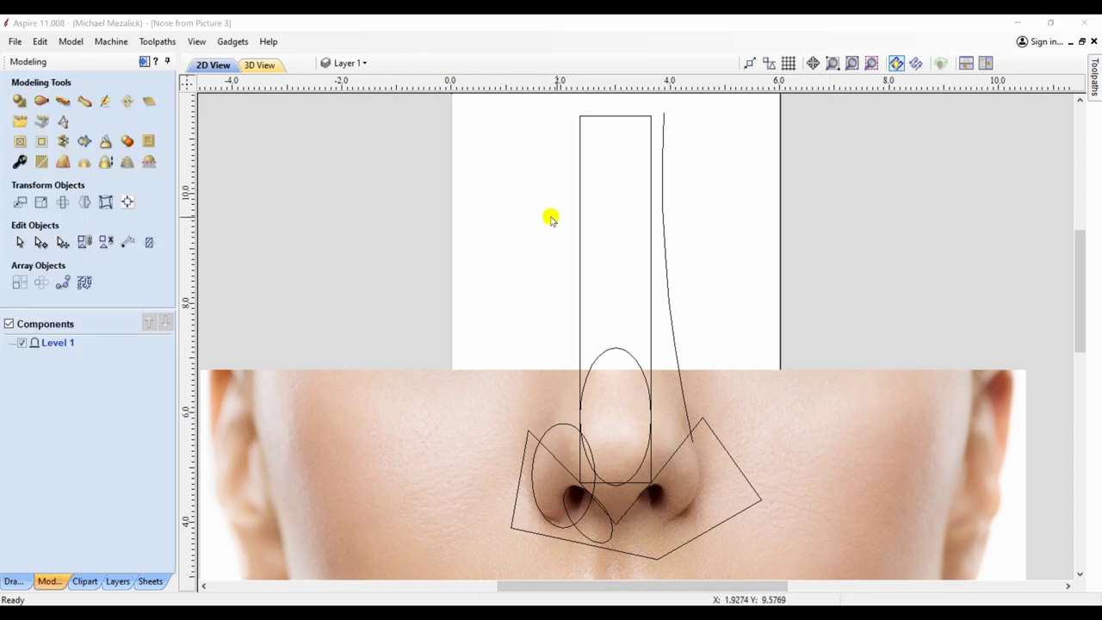
- Build a shape from the tall nose-bridge rectangle with a 0.07 inch base and 8.6° tilt
{"action": "left_click", "coordinate": [580, 231]}
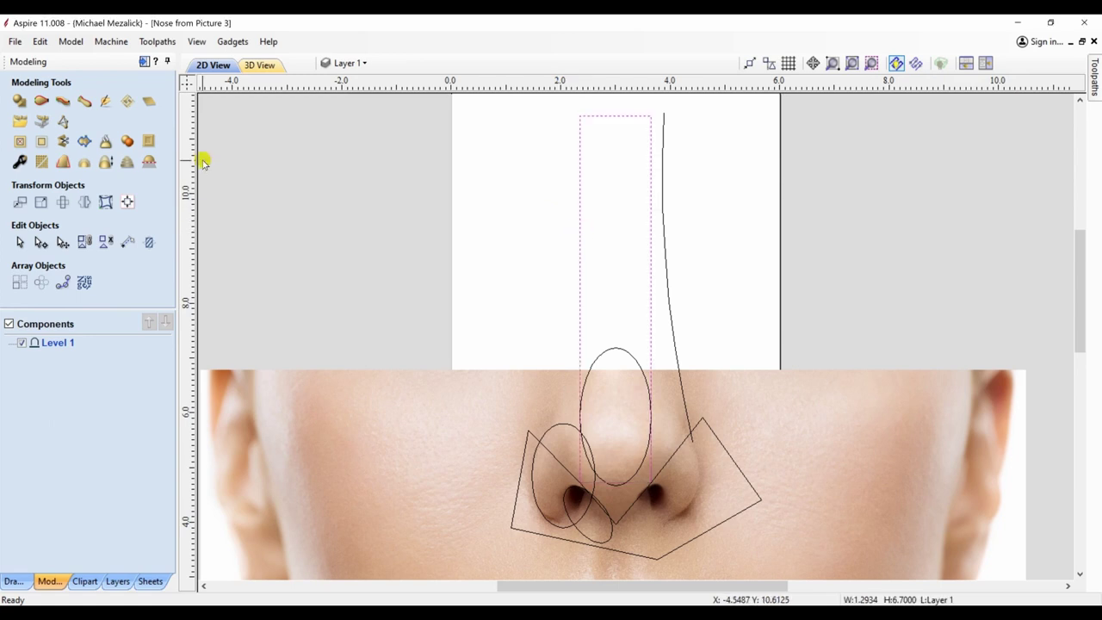
{"action": "left_click", "coordinate": [20, 102]}
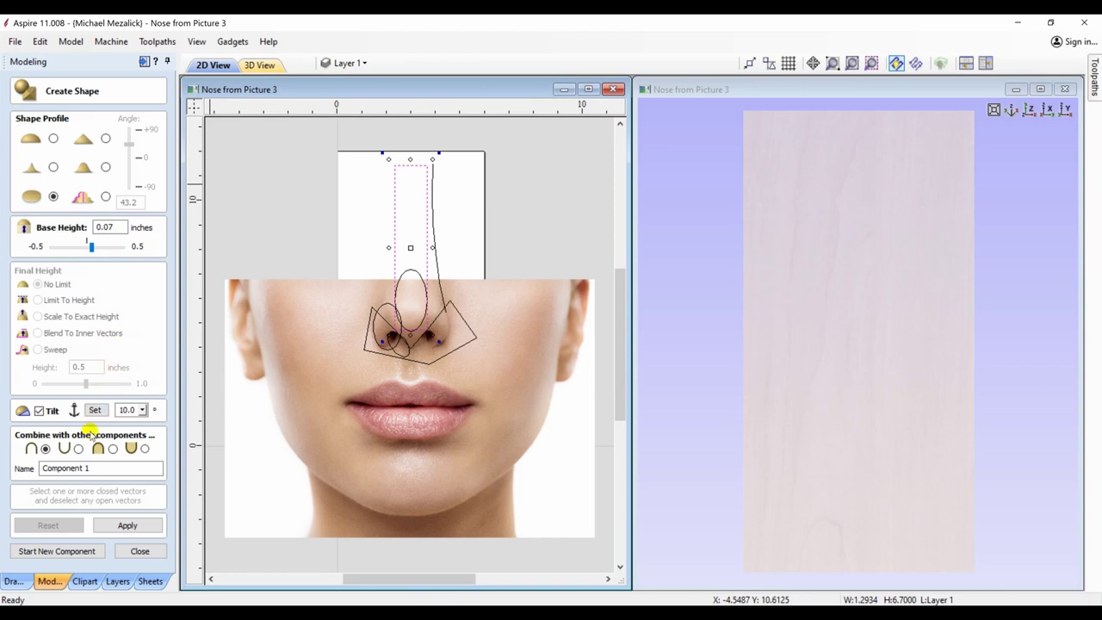
{"action": "left_click", "coordinate": [127, 524]}
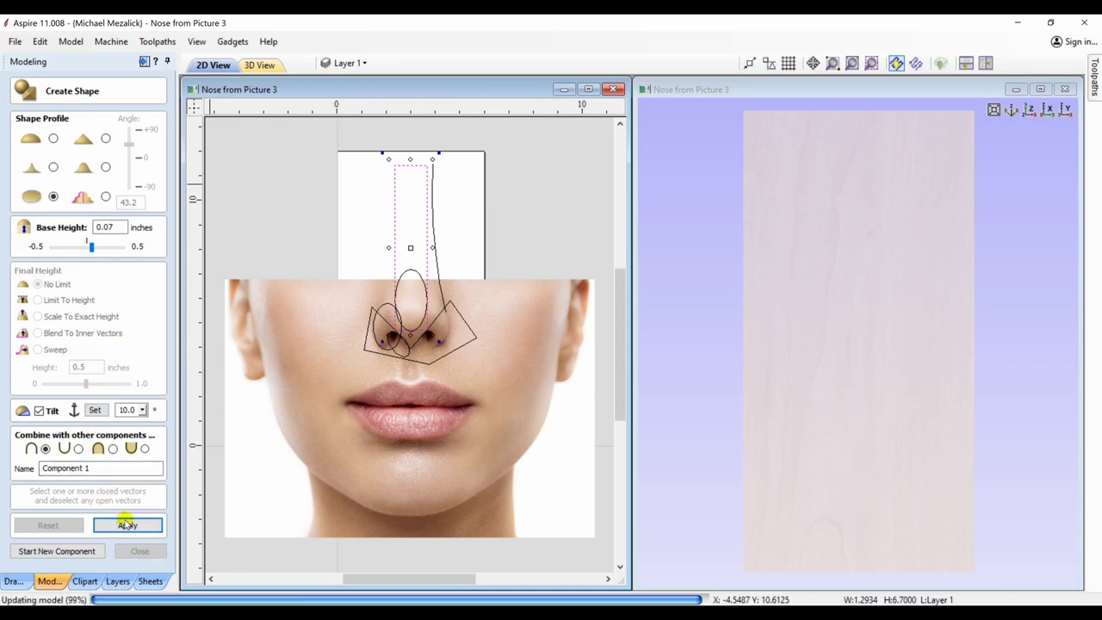
{"action": "left_click_drag", "start_coordinate": [802, 422], "coordinate": [879, 405]}
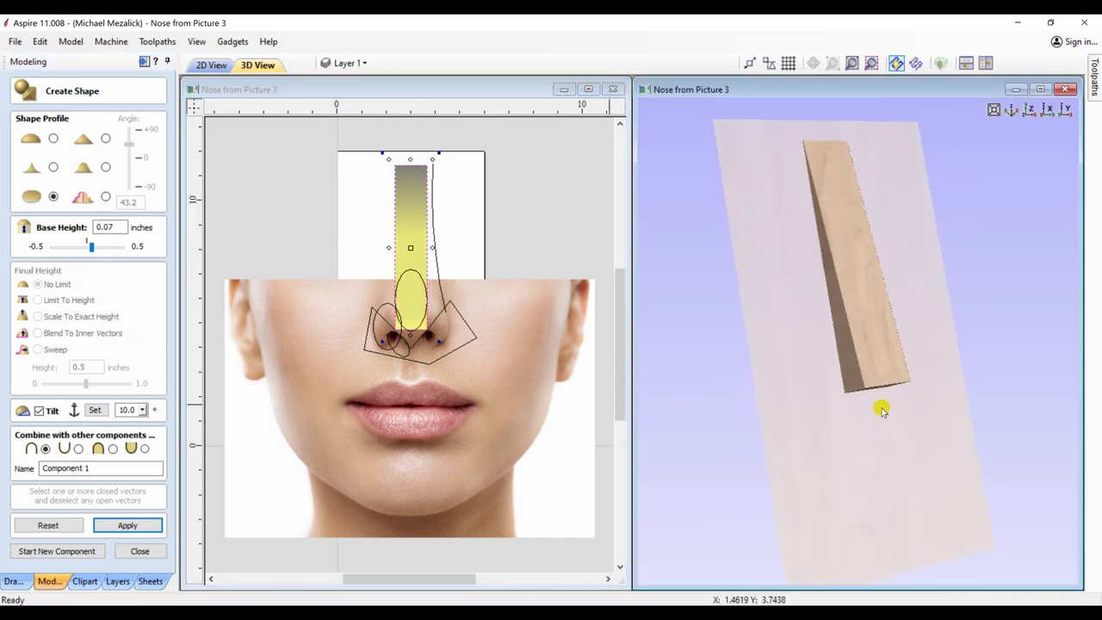
{"action": "left_click", "coordinate": [142, 411]}
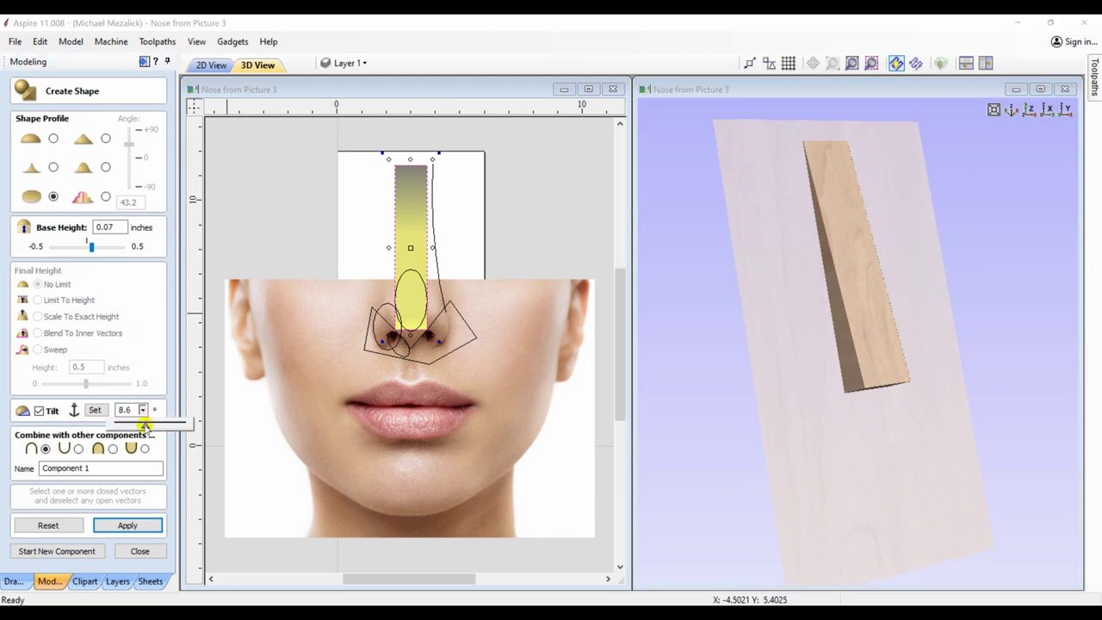
{"action": "left_click", "coordinate": [146, 423]}
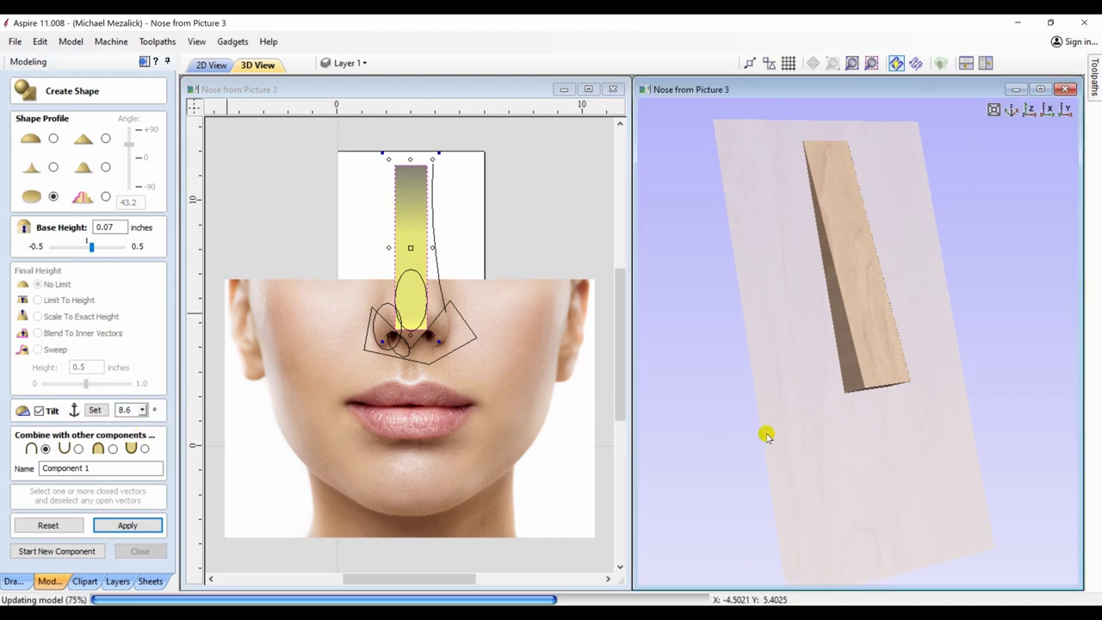
{"action": "mouse_move", "coordinate": [766, 435]}
{"action": "left_mouse_down"}
{"action": "mouse_move", "coordinate": [890, 385]}
{"action": "mouse_move", "coordinate": [824, 425]}
{"action": "mouse_move", "coordinate": [745, 438]}
{"action": "left_mouse_up"}
{"action": "left_click", "coordinate": [127, 525]}
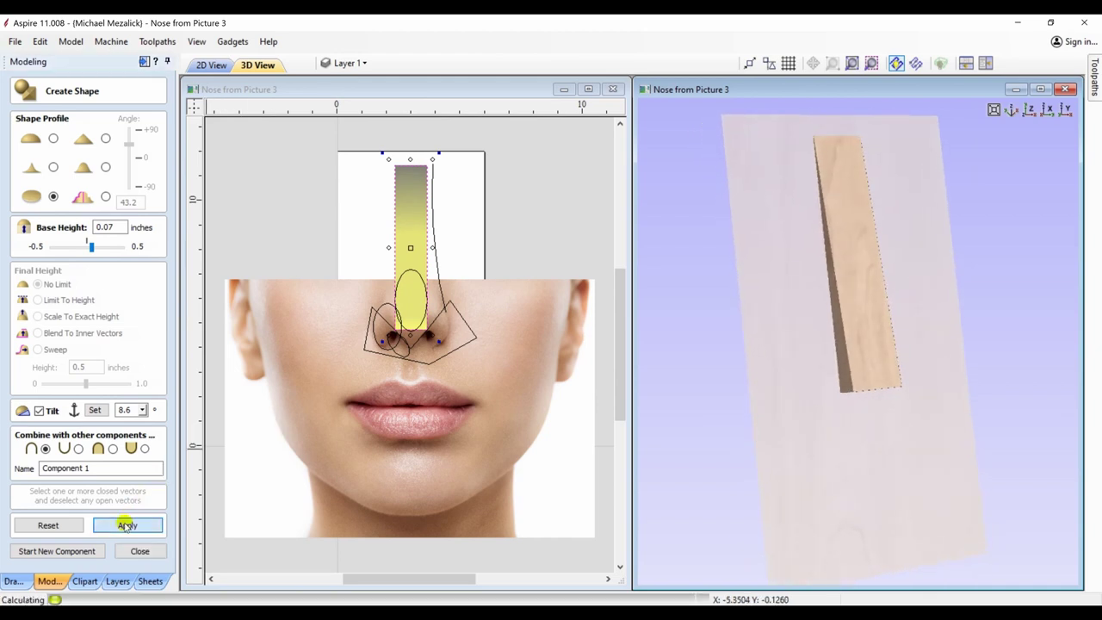
- Start Component 2 as a rounded 90° dome over the left-nostril ellipse, Merge combine, 0.5 inch base
{"action": "left_click", "coordinate": [75, 552]}
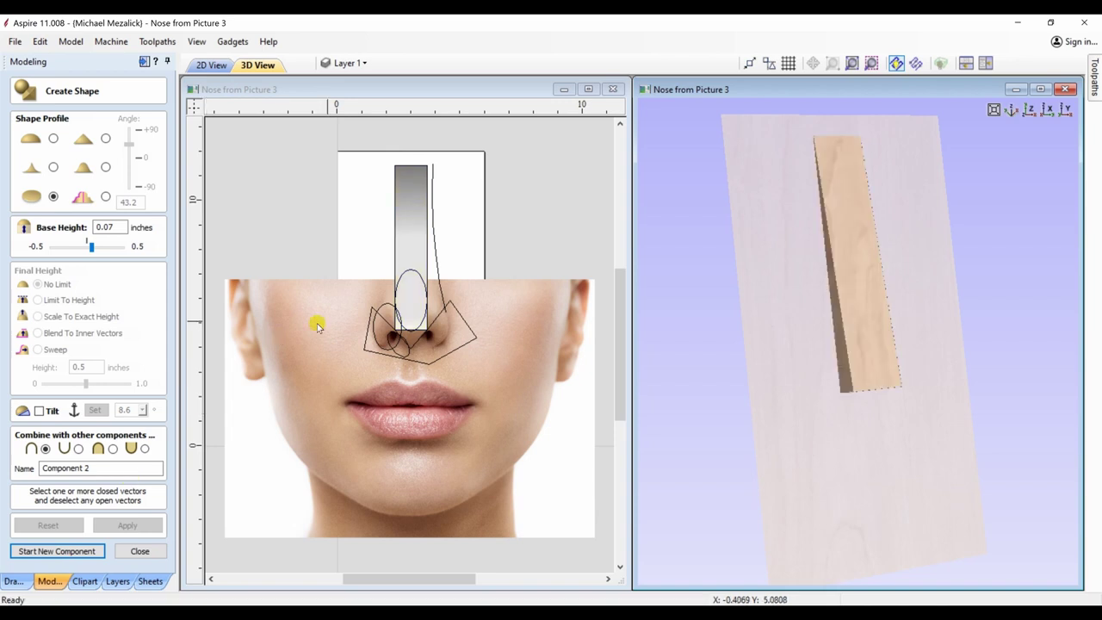
{"action": "left_click", "coordinate": [376, 342]}
{"action": "left_click", "coordinate": [377, 342]}
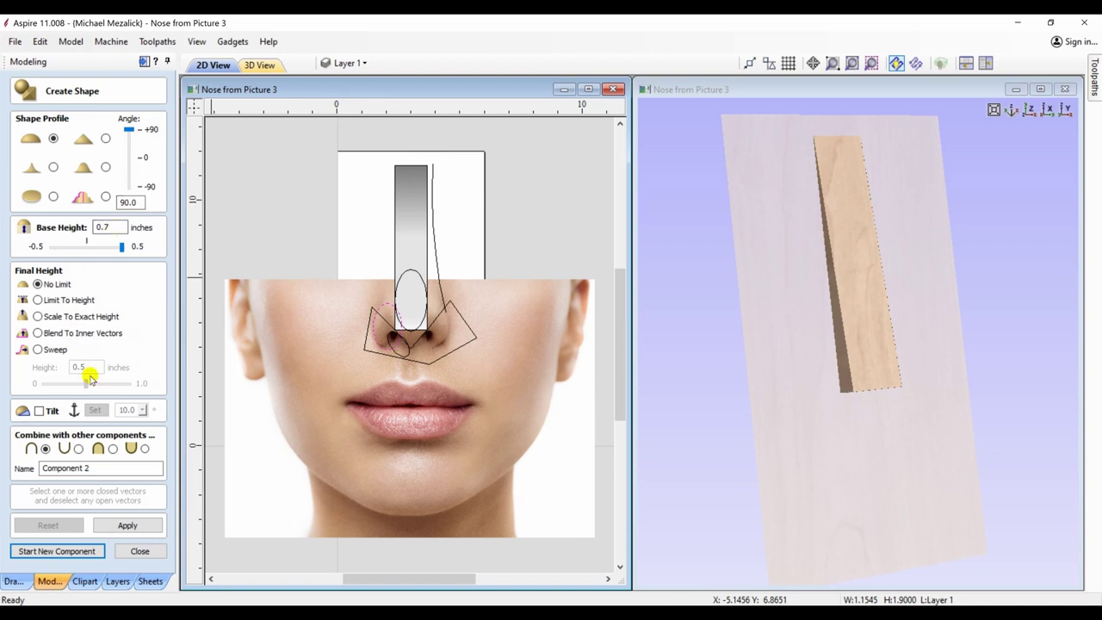
{"action": "left_click", "coordinate": [112, 448]}
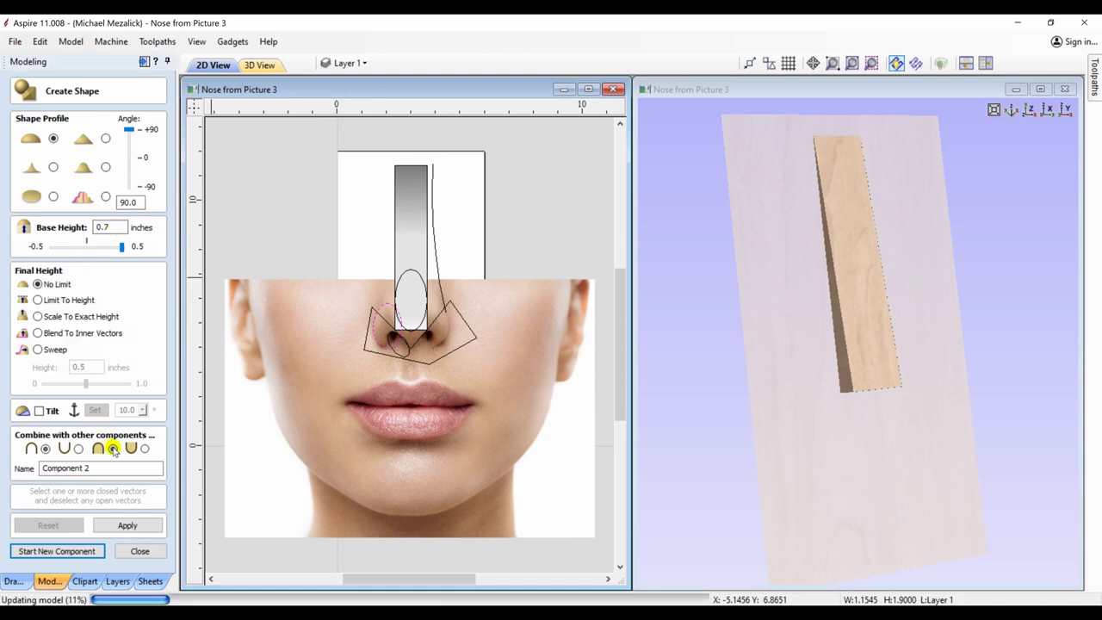
{"action": "left_click", "coordinate": [127, 525]}
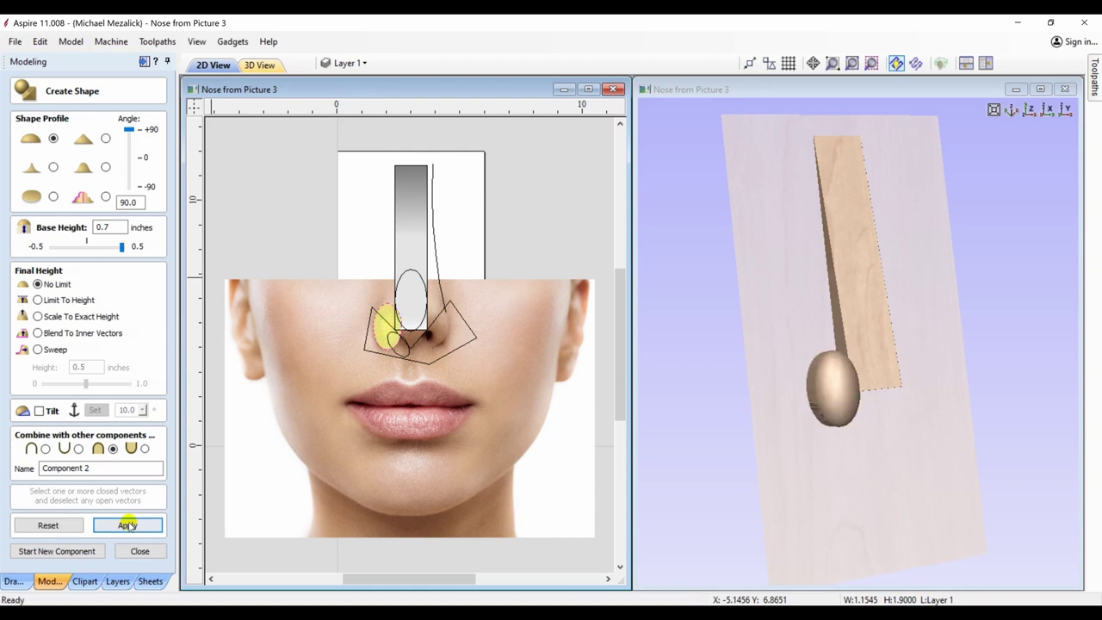
{"action": "left_click", "coordinate": [861, 443]}
{"action": "left_click_drag", "start_coordinate": [918, 423], "coordinate": [741, 387]}
{"action": "left_click", "coordinate": [123, 248]}
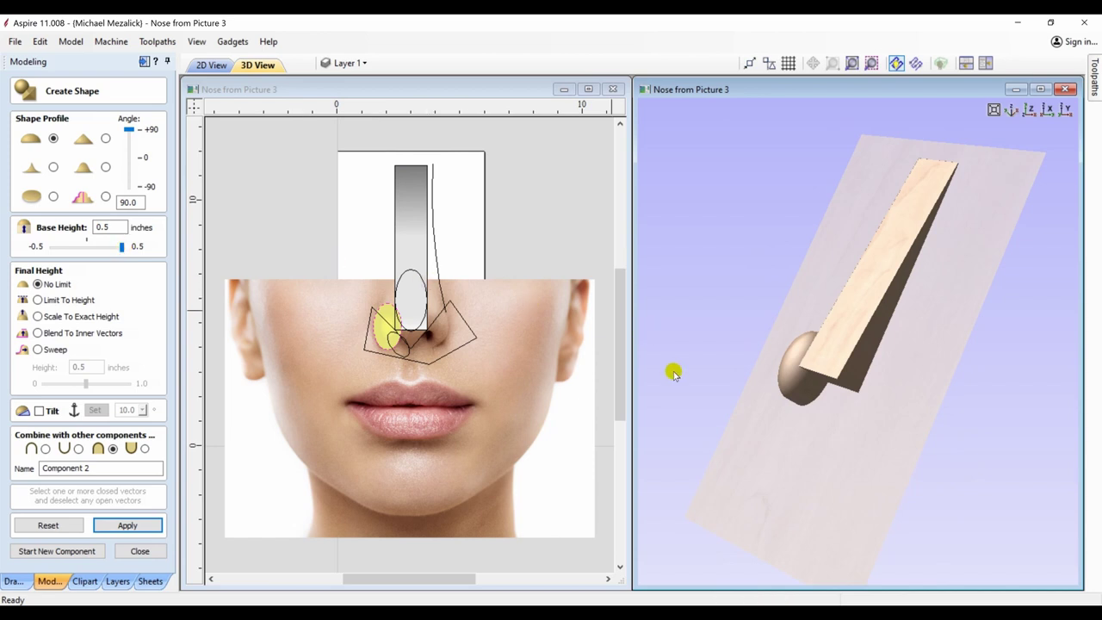
{"action": "left_click_drag", "start_coordinate": [732, 387], "coordinate": [853, 411]}
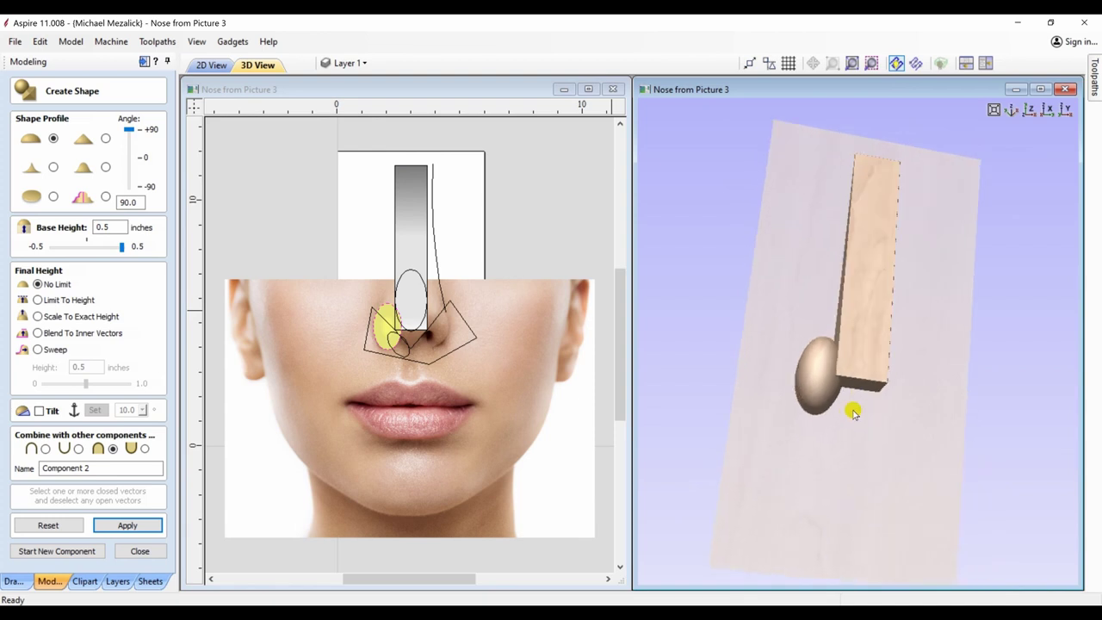
{"action": "left_click", "coordinate": [126, 526]}
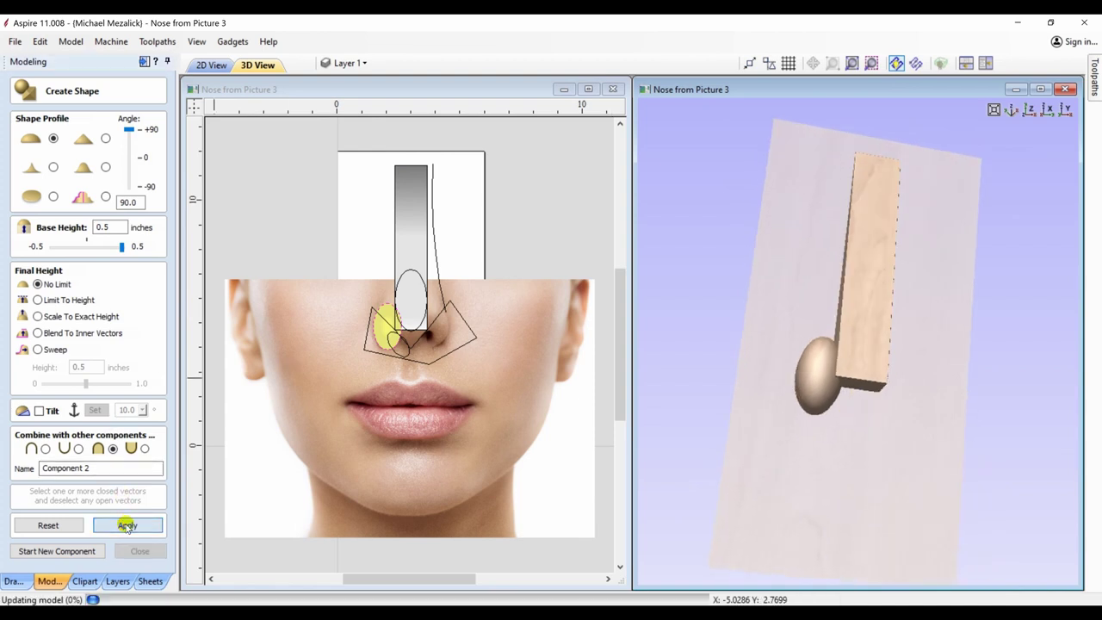
- Create Component 3 as a rounded dome from the nose-bridge ellipse, Add combine, angle 48.6°
{"action": "left_click", "coordinate": [69, 553]}
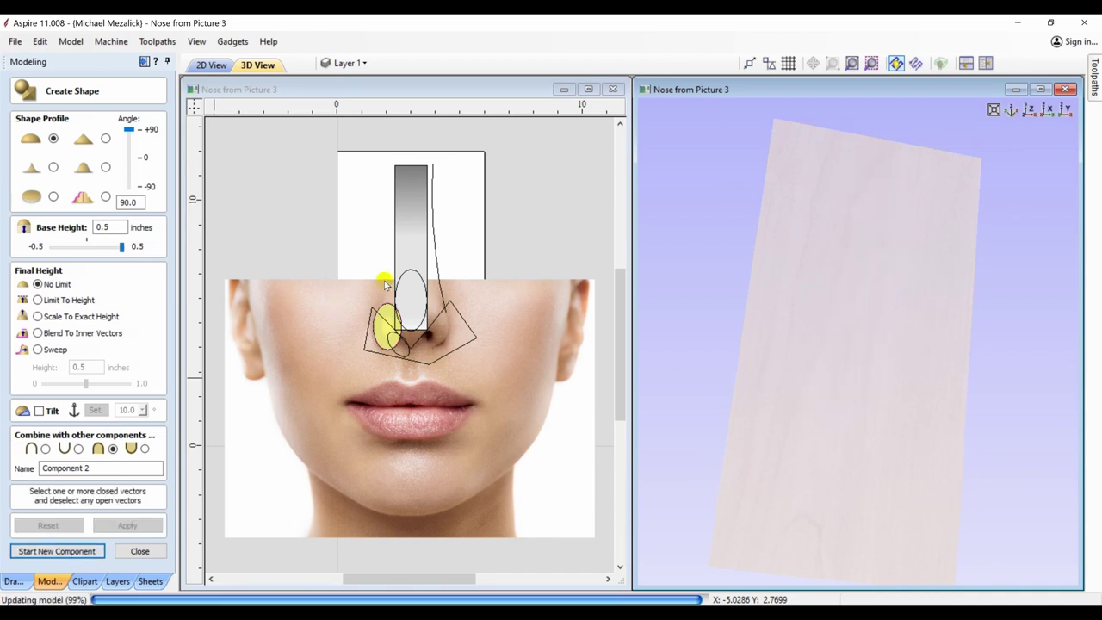
{"action": "left_click", "coordinate": [409, 272]}
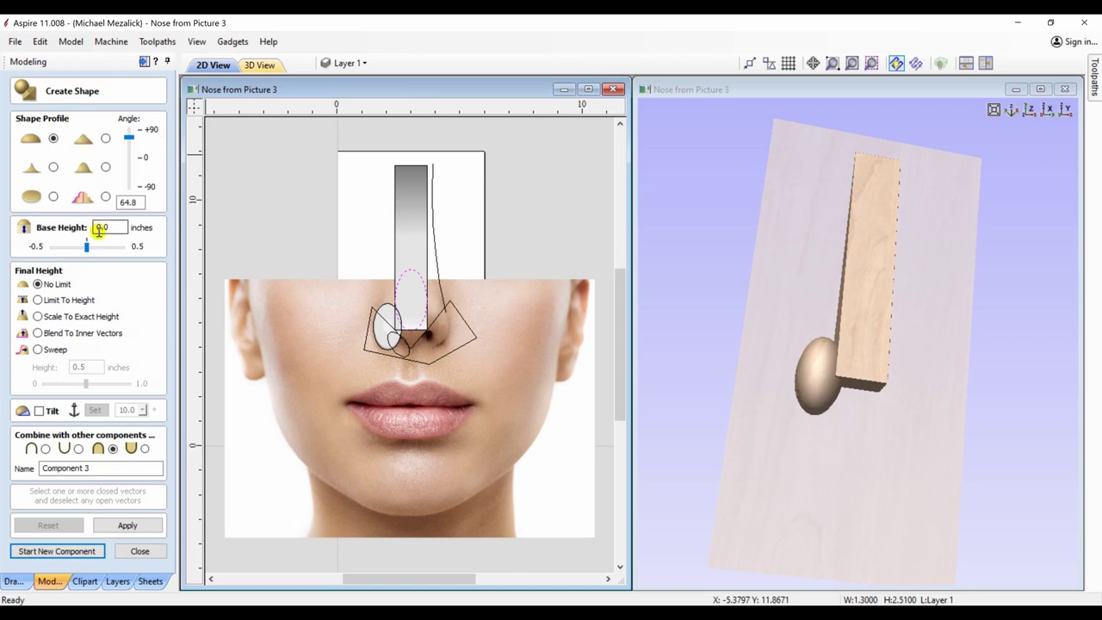
{"action": "left_click", "coordinate": [44, 448]}
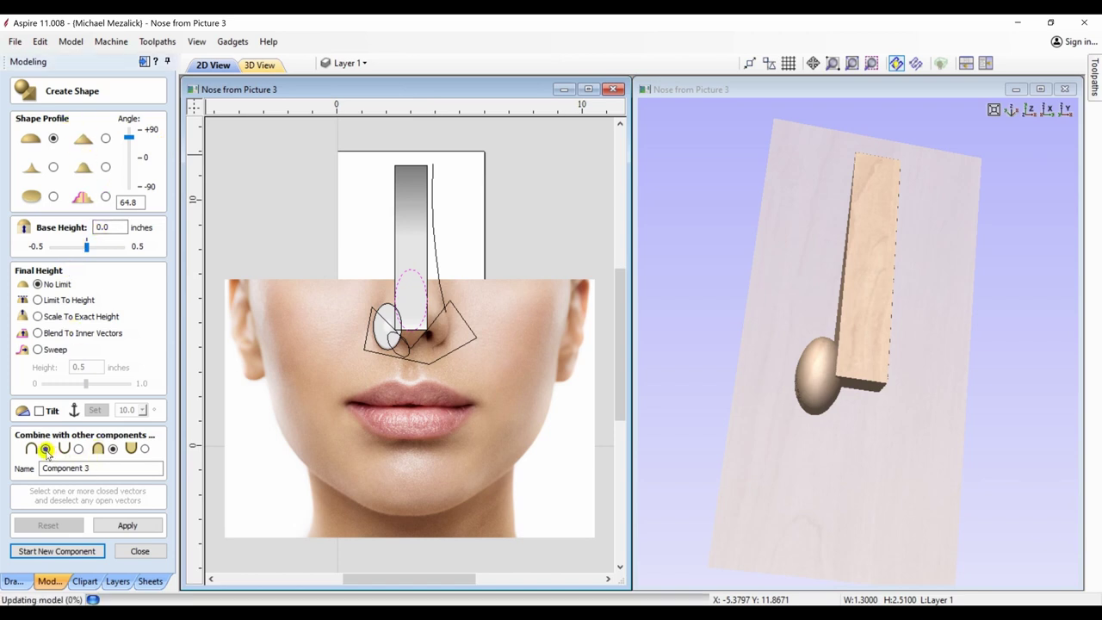
{"action": "left_click", "coordinate": [126, 525]}
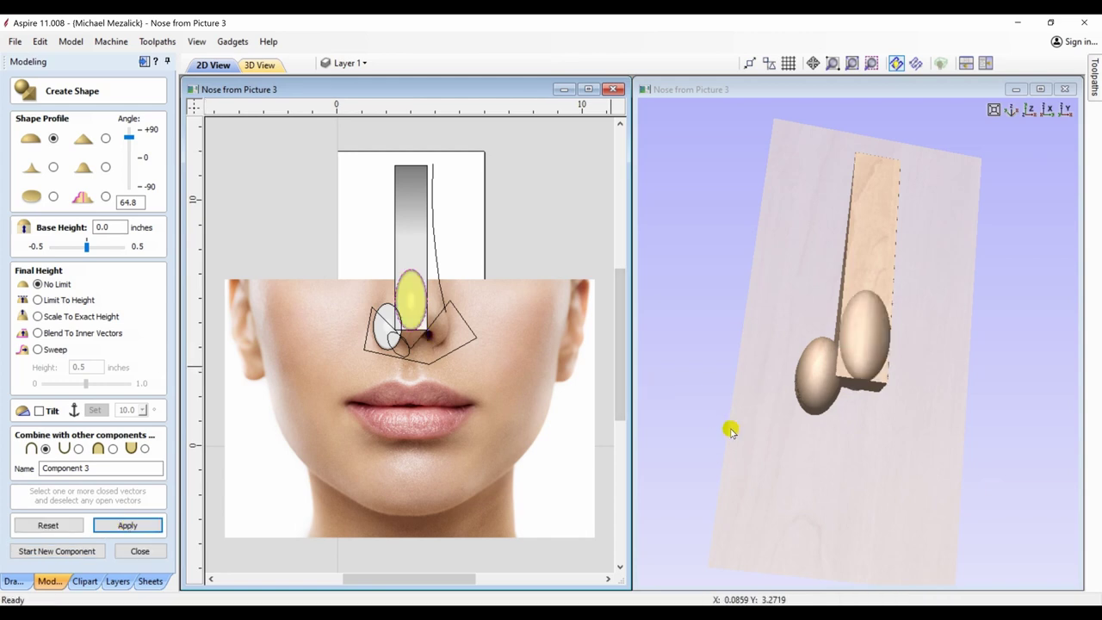
{"action": "left_click_drag", "start_coordinate": [749, 427], "coordinate": [825, 407]}
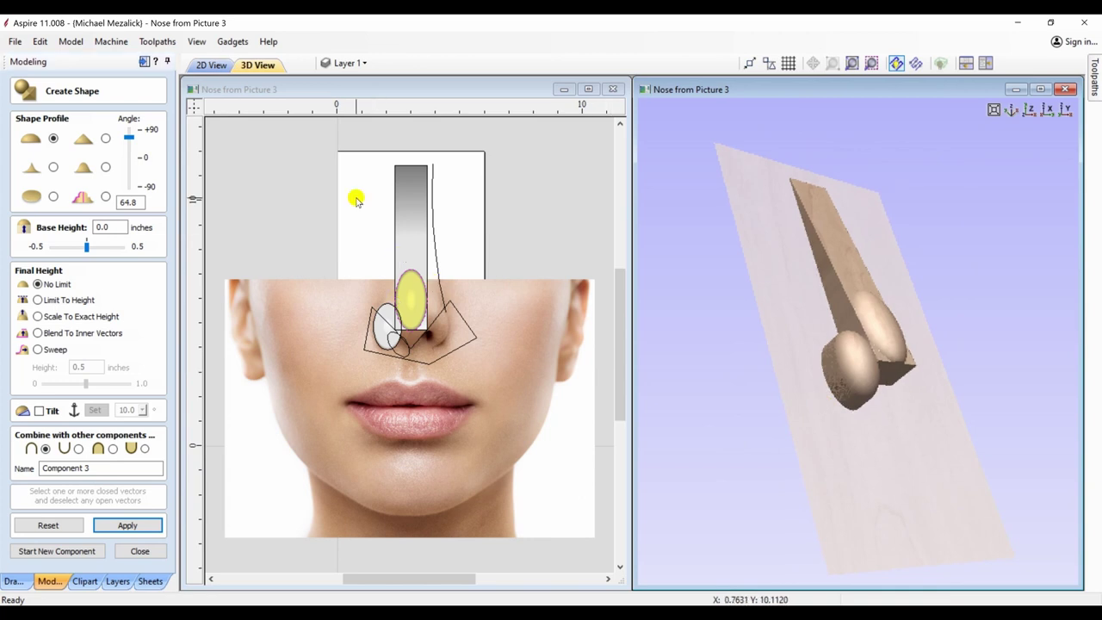
{"action": "left_click_drag", "start_coordinate": [133, 140], "coordinate": [133, 147]}
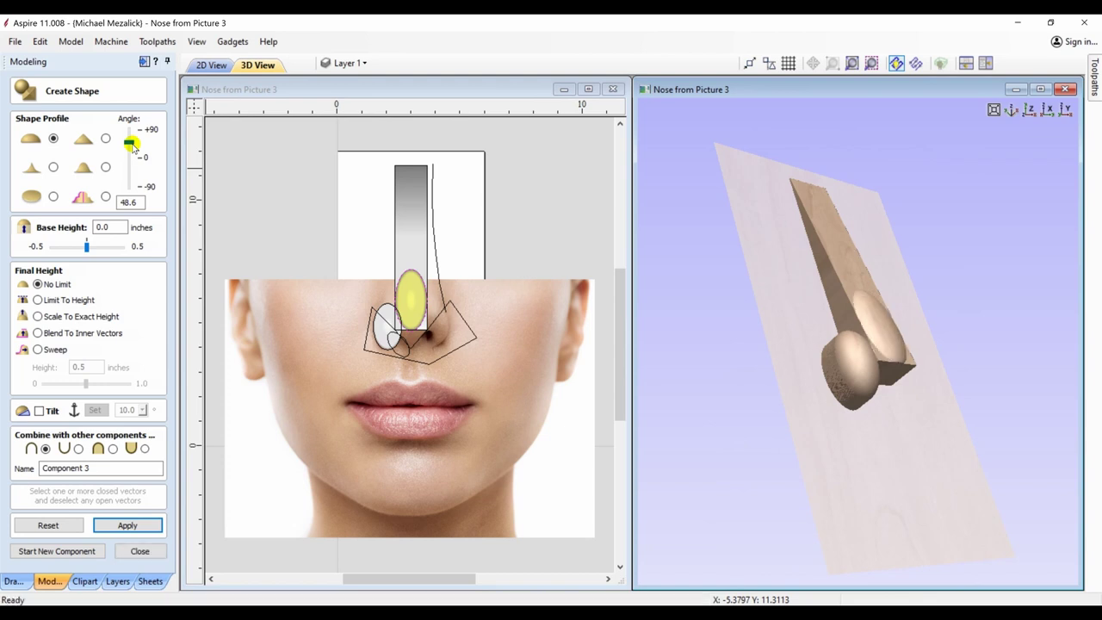
{"action": "left_click", "coordinate": [417, 291]}
{"action": "left_click", "coordinate": [128, 525]}
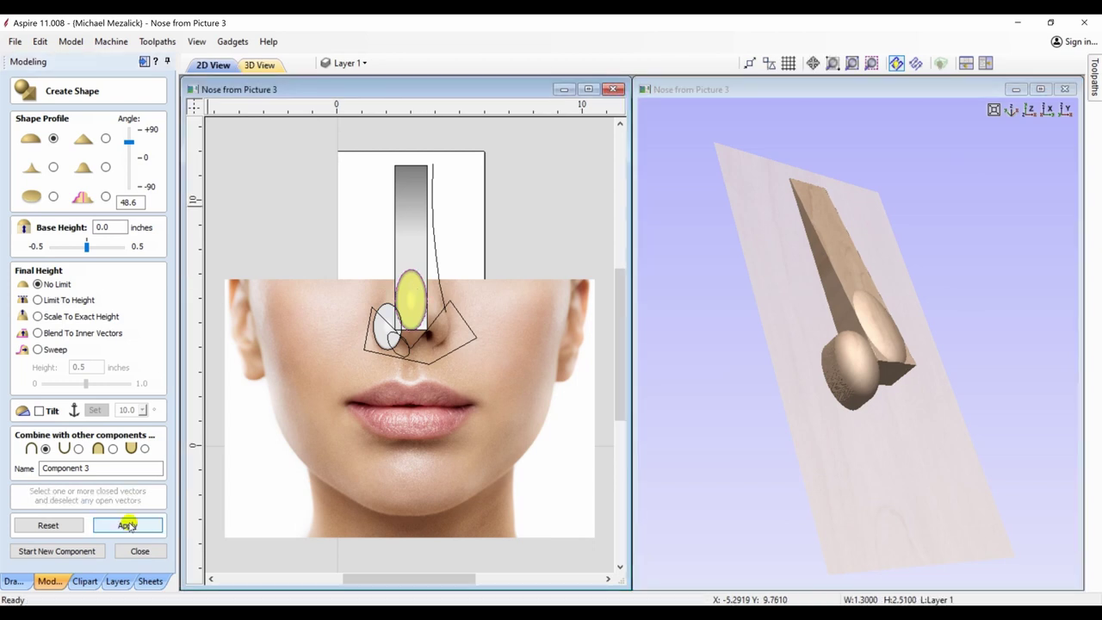
{"action": "left_click_drag", "start_coordinate": [915, 337], "coordinate": [811, 443]}
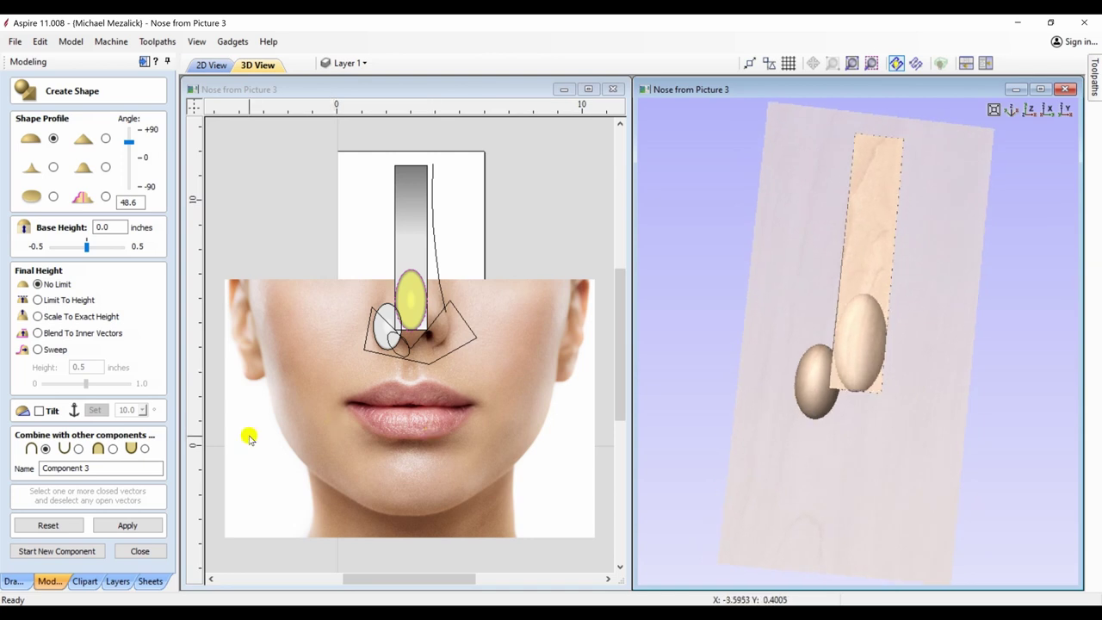
- Close shape creation and hide Components 3 and 2 in the component tree
{"action": "left_click", "coordinate": [138, 551]}
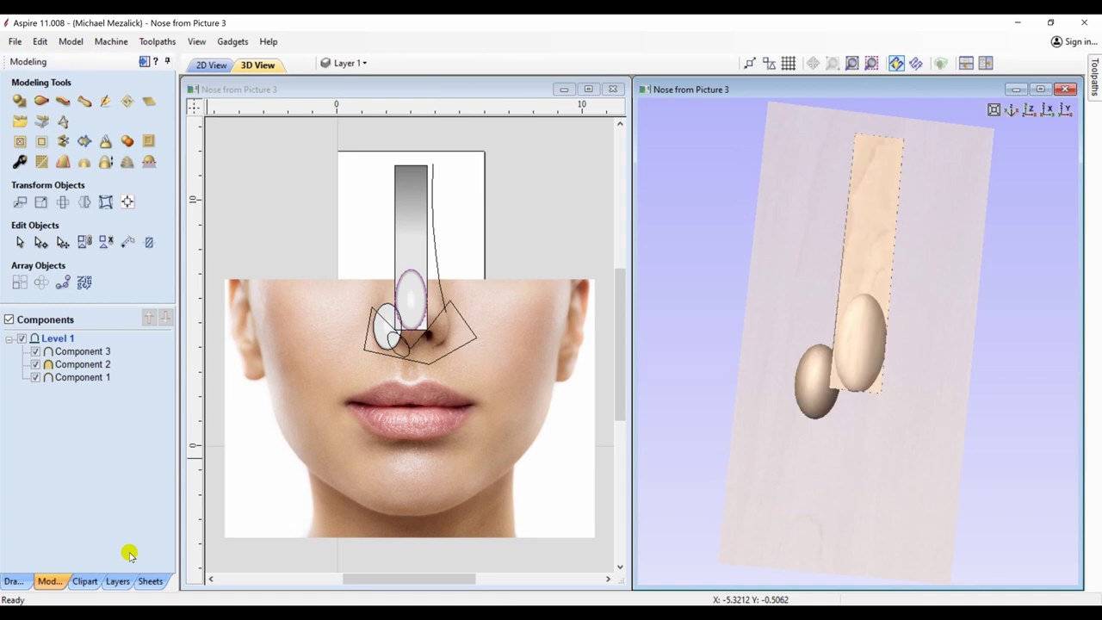
{"action": "left_click", "coordinate": [36, 351]}
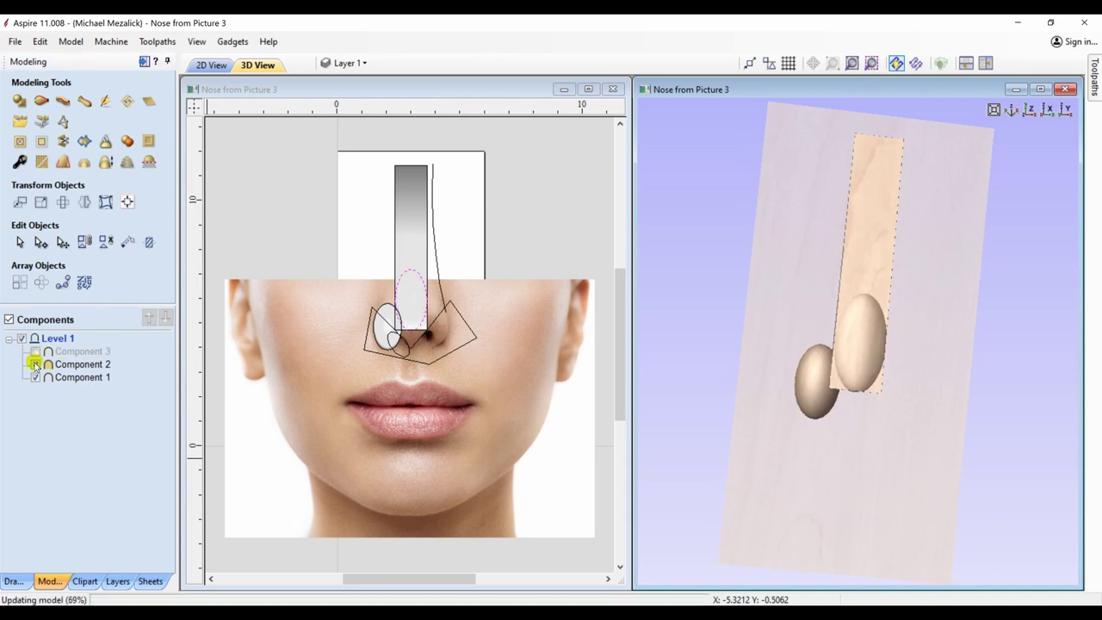
{"action": "left_click", "coordinate": [36, 364]}
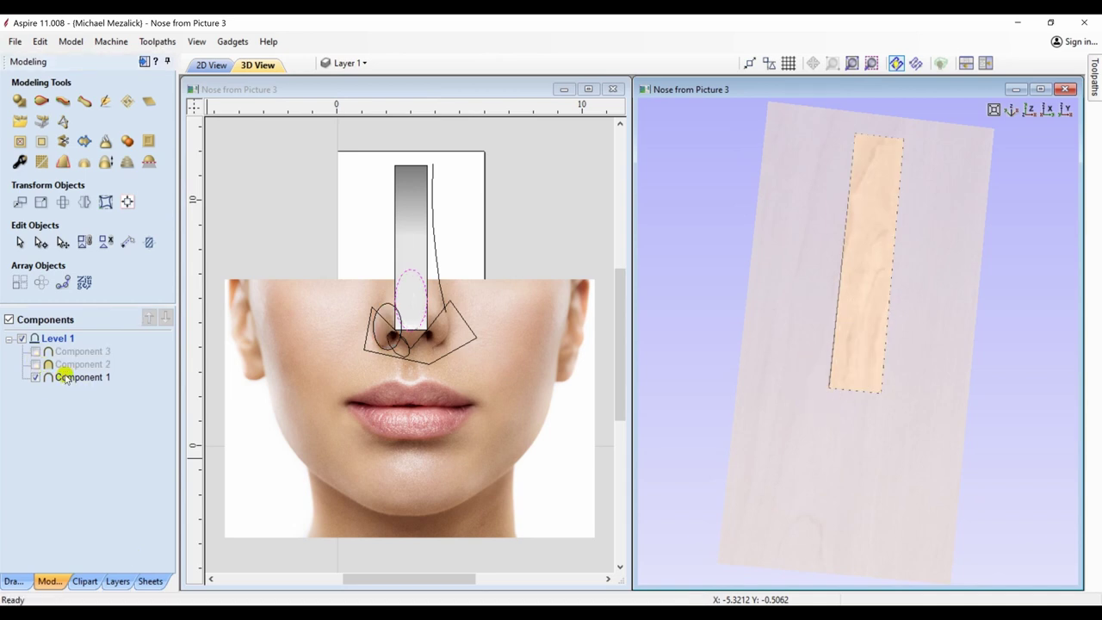
{"action": "left_click", "coordinate": [78, 377]}
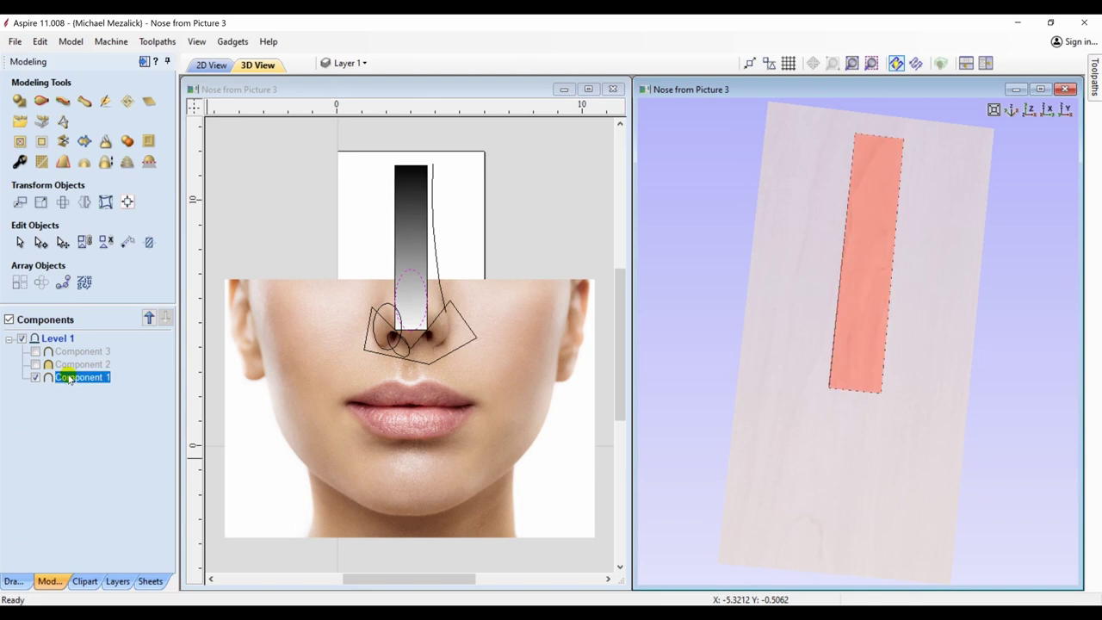
{"action": "left_click", "coordinate": [238, 217]}
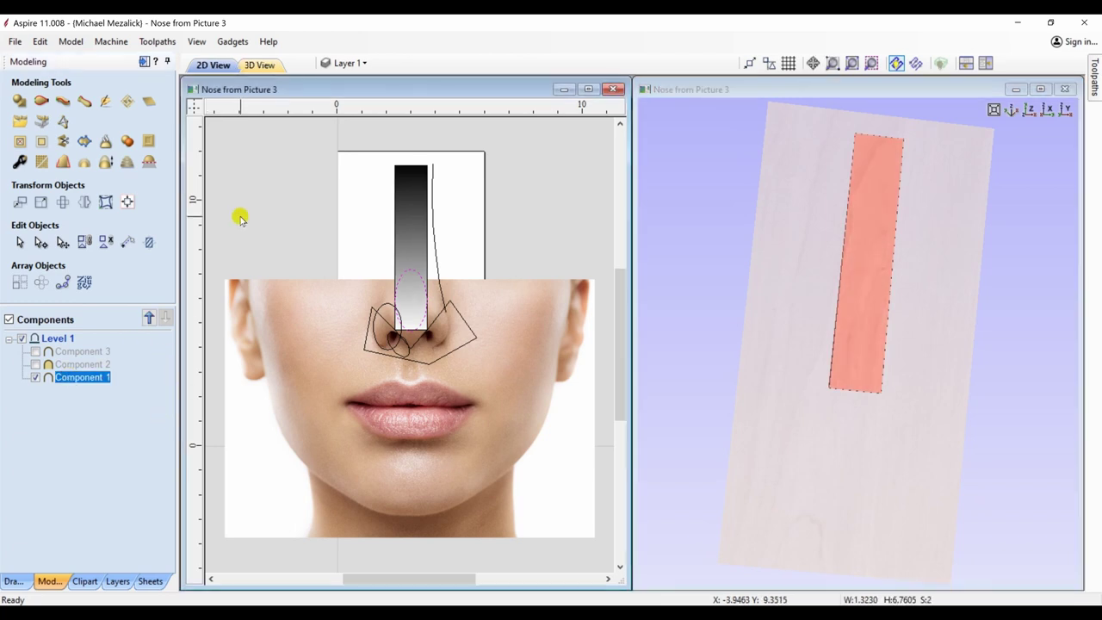
- Add a 26° draft to the nose block model
{"action": "left_click", "coordinate": [411, 227]}
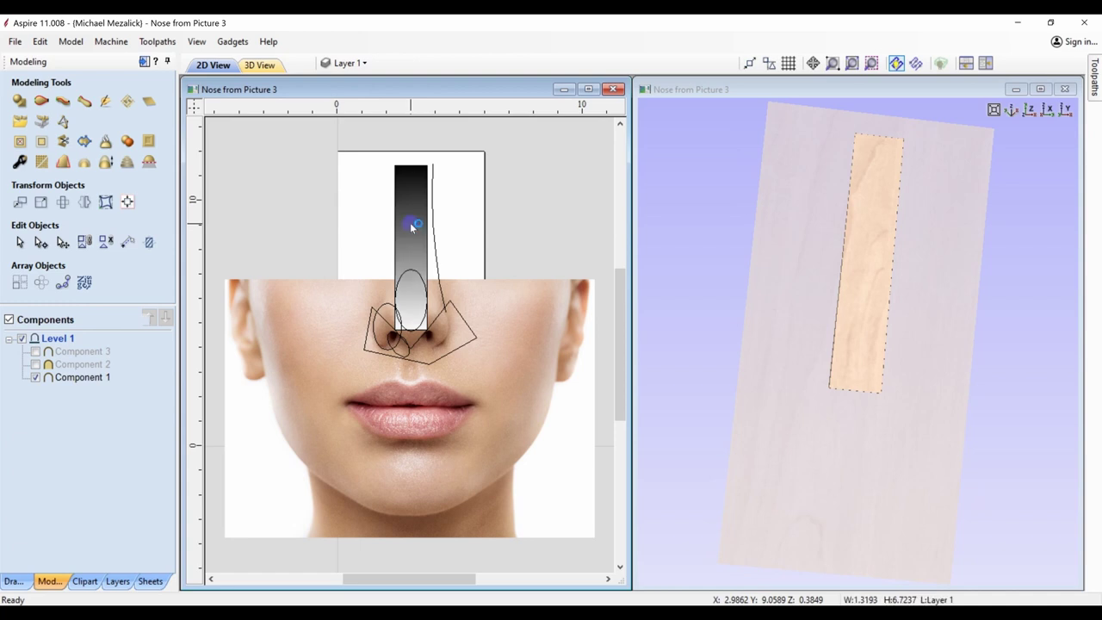
{"action": "left_click", "coordinate": [64, 162]}
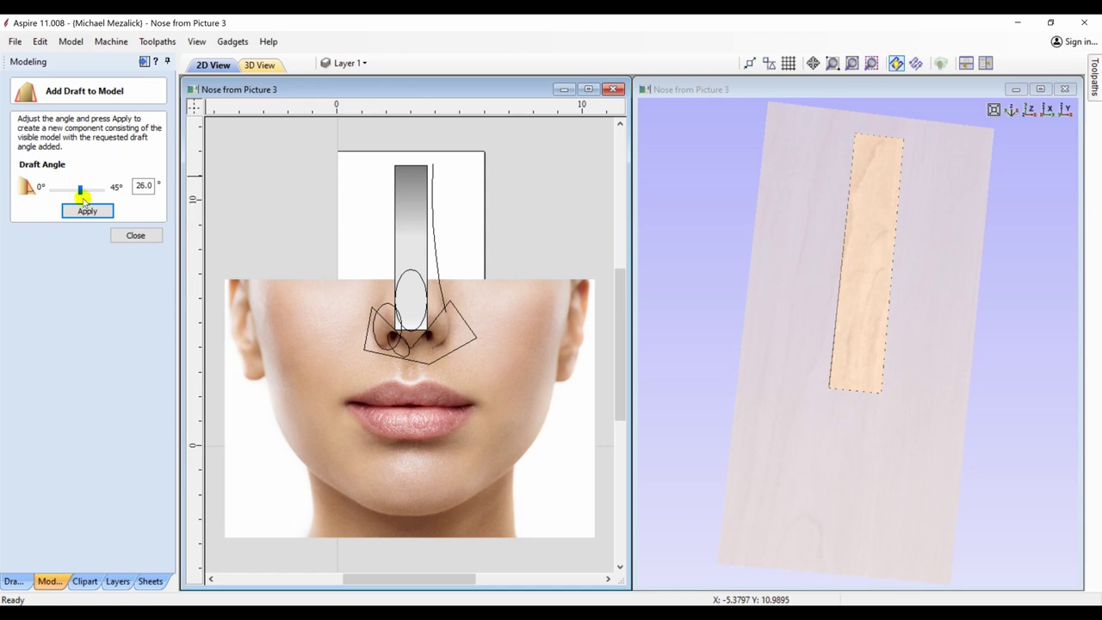
{"action": "left_click", "coordinate": [86, 213]}
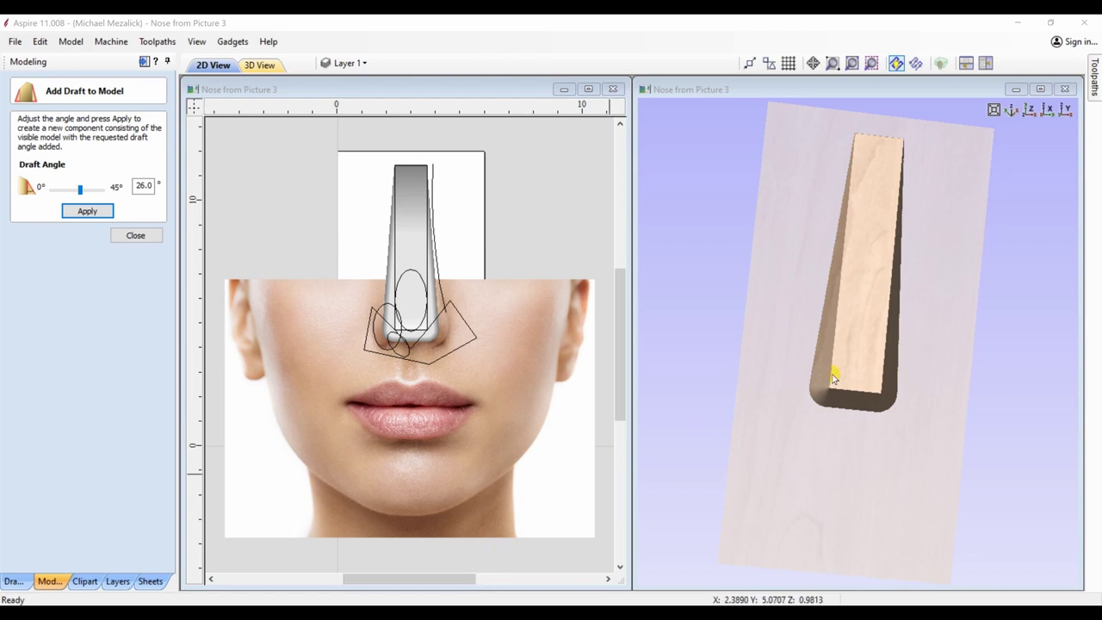
{"action": "left_click_drag", "start_coordinate": [832, 375], "coordinate": [836, 408]}
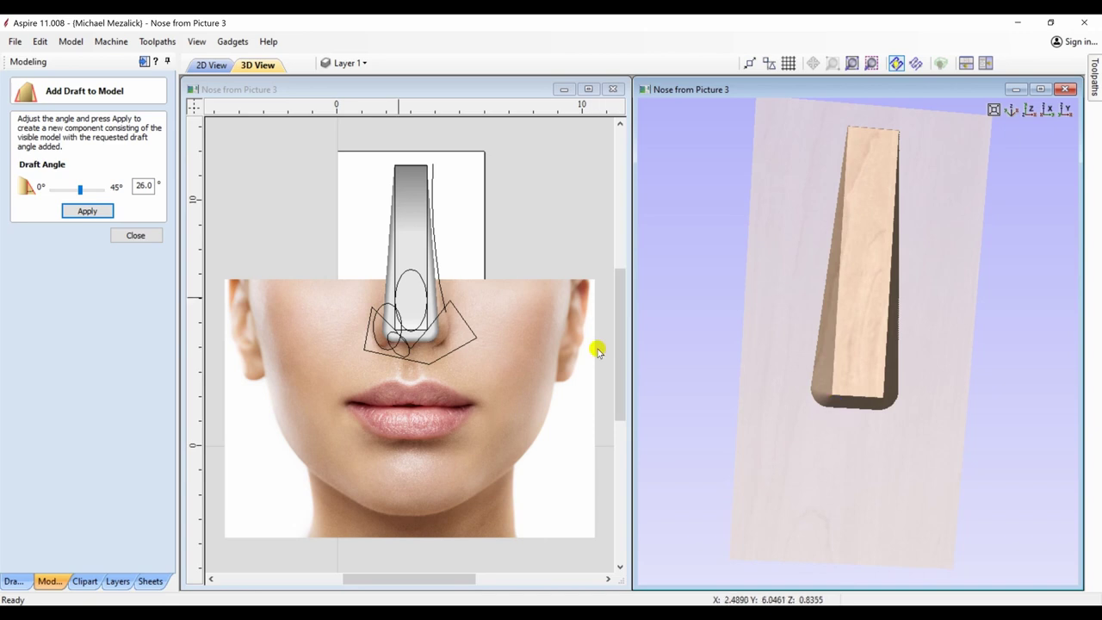
- Clear the drafted nose model inside the V-notched trapezoid outline, leaving a pointed tip
{"action": "left_click", "coordinate": [130, 236]}
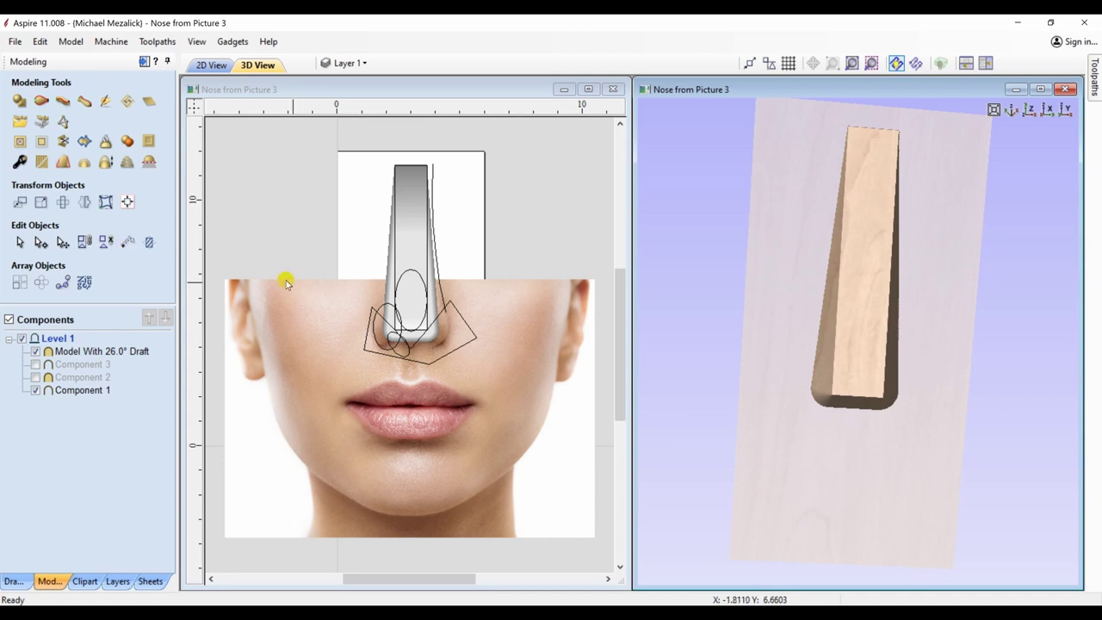
{"action": "left_click", "coordinate": [457, 312]}
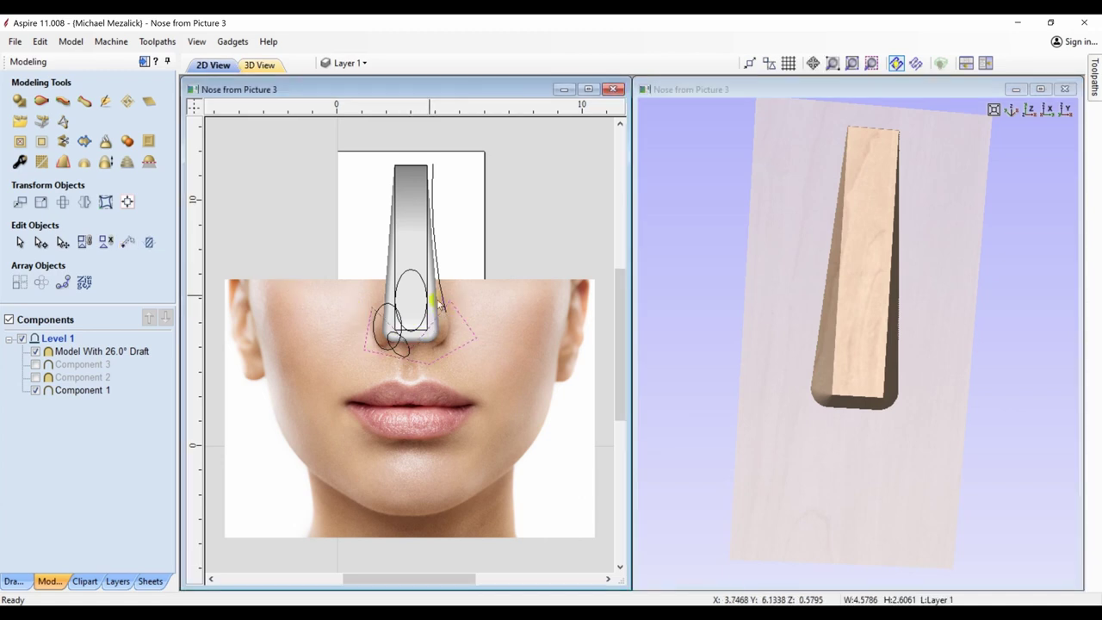
{"action": "left_click", "coordinate": [434, 284]}
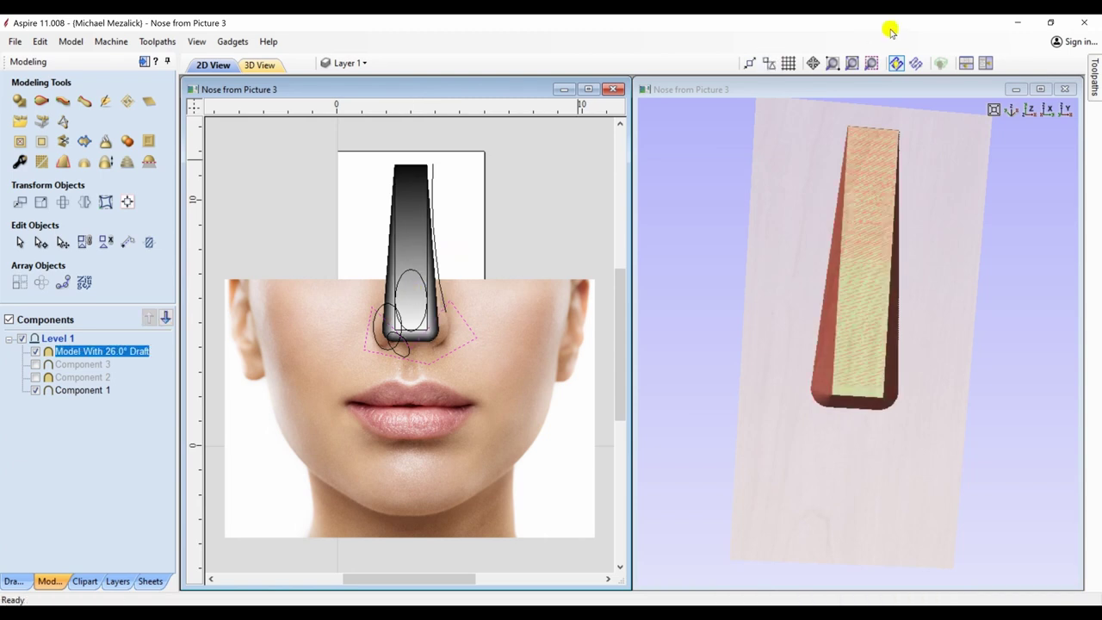
{"action": "left_click", "coordinate": [871, 62]}
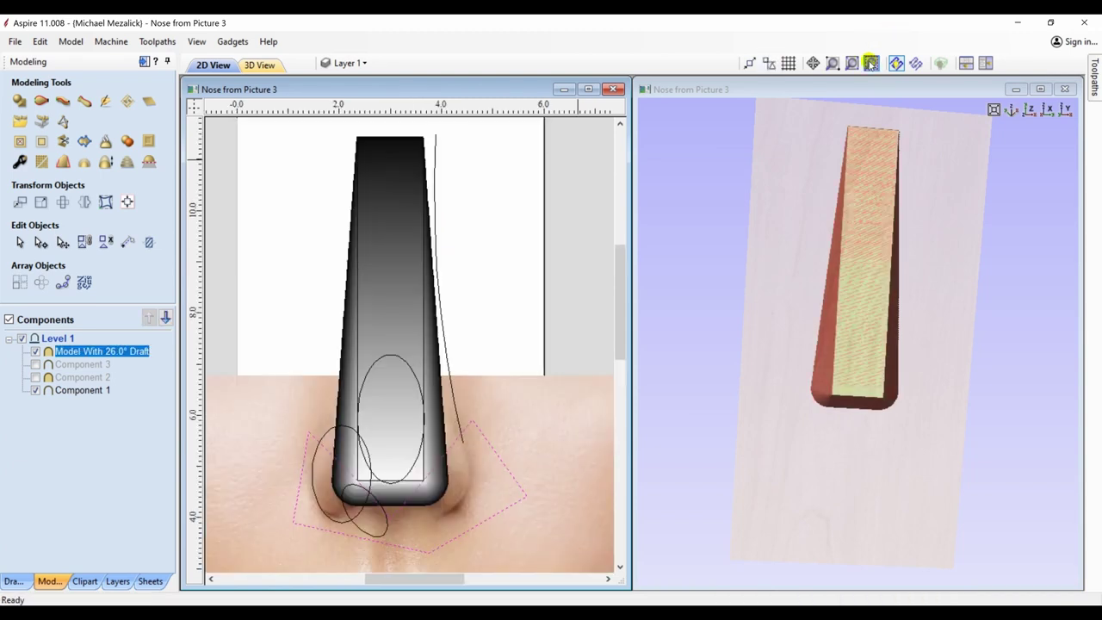
{"action": "left_click", "coordinate": [21, 142]}
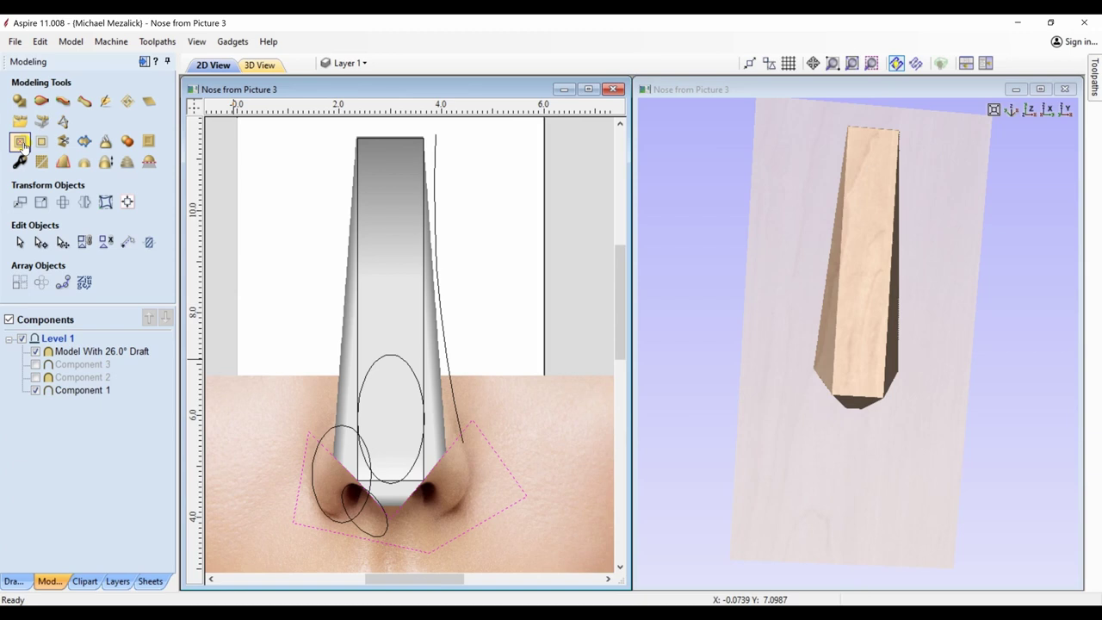
{"action": "left_click", "coordinate": [393, 232]}
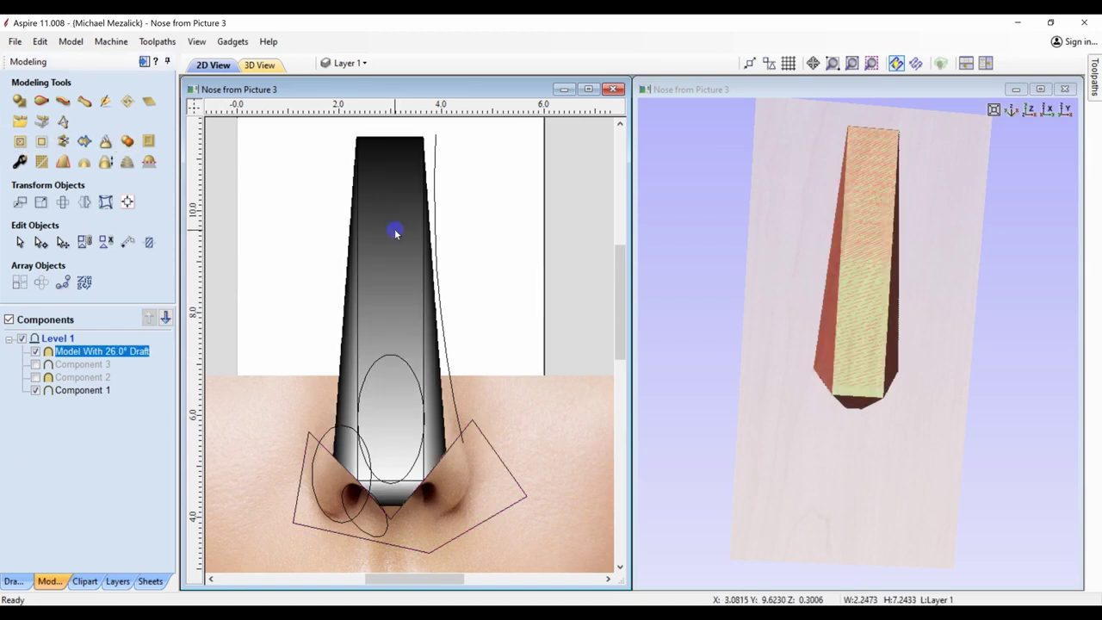
- Add the nostril polygon to the selected nose model, close Set Size, and deselect the drafted model
{"action": "left_click", "coordinate": [40, 204]}
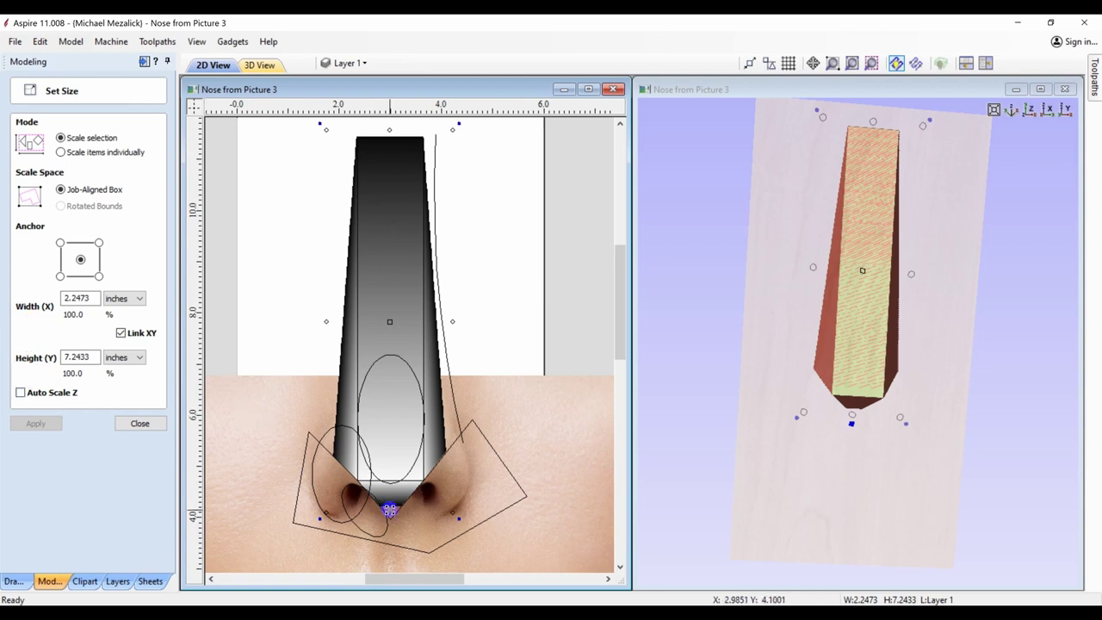
{"action": "left_click", "coordinate": [389, 510]}
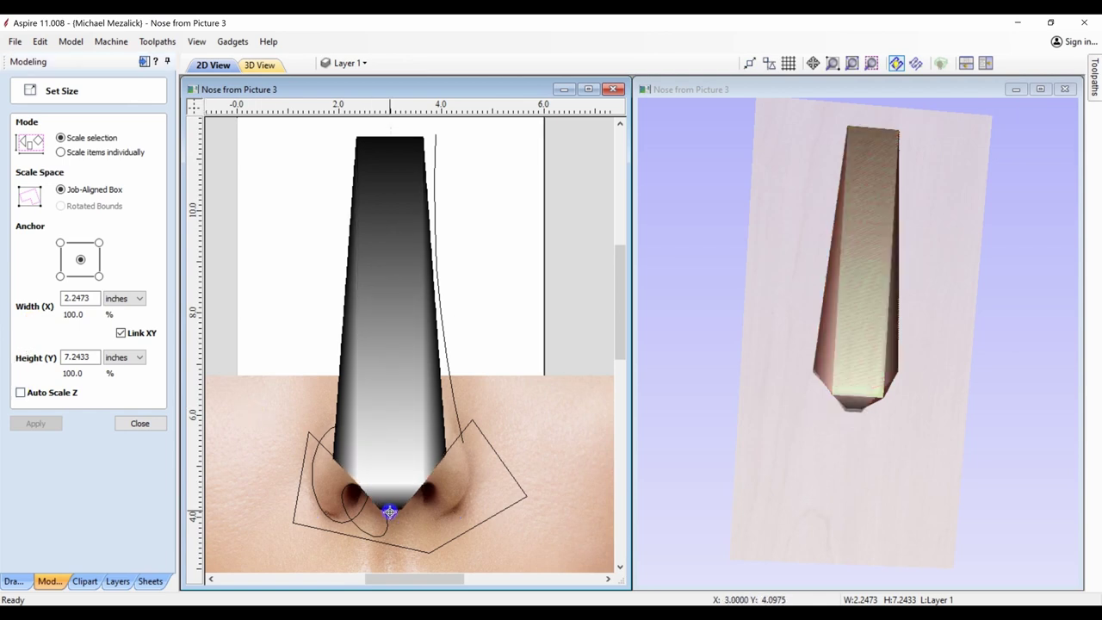
{"action": "left_click", "coordinate": [389, 513]}
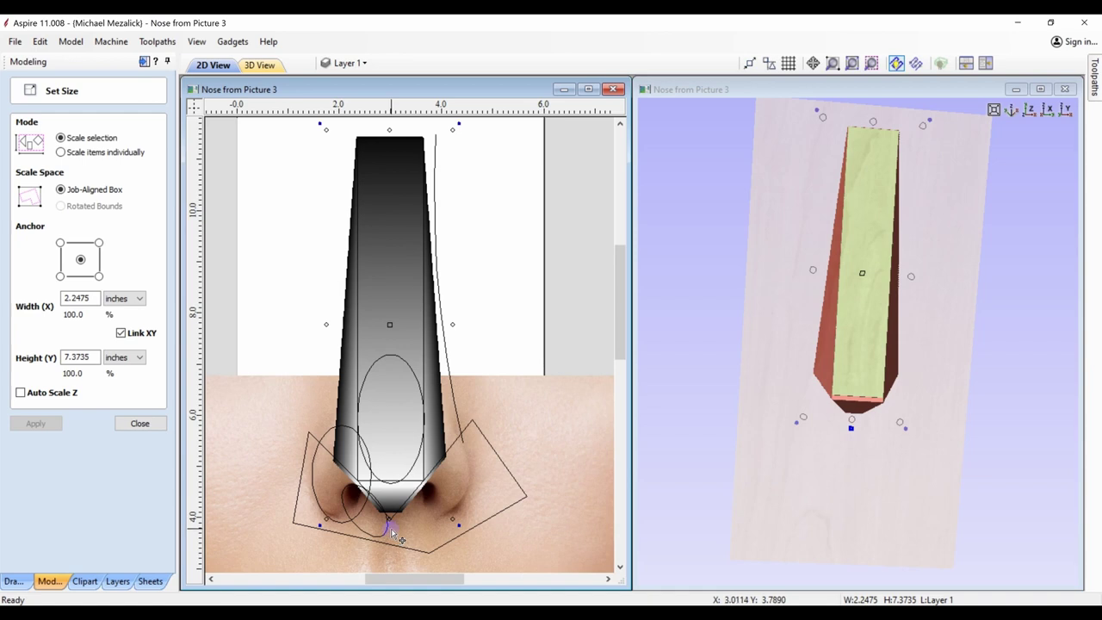
{"action": "left_click", "coordinate": [493, 445], "text": "shift"}
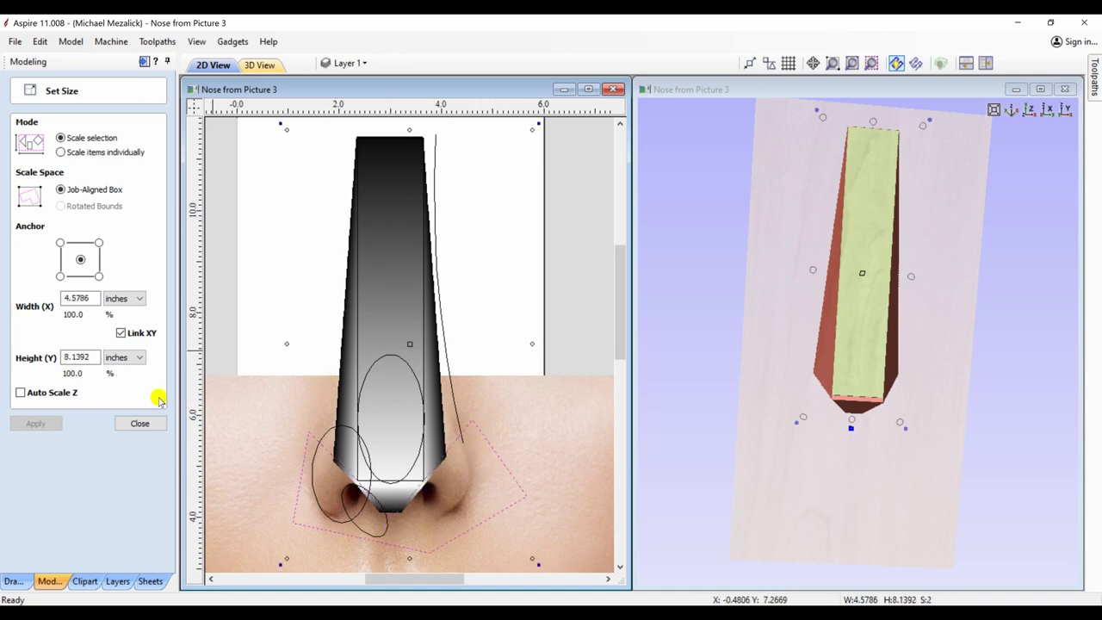
{"action": "left_click", "coordinate": [139, 424]}
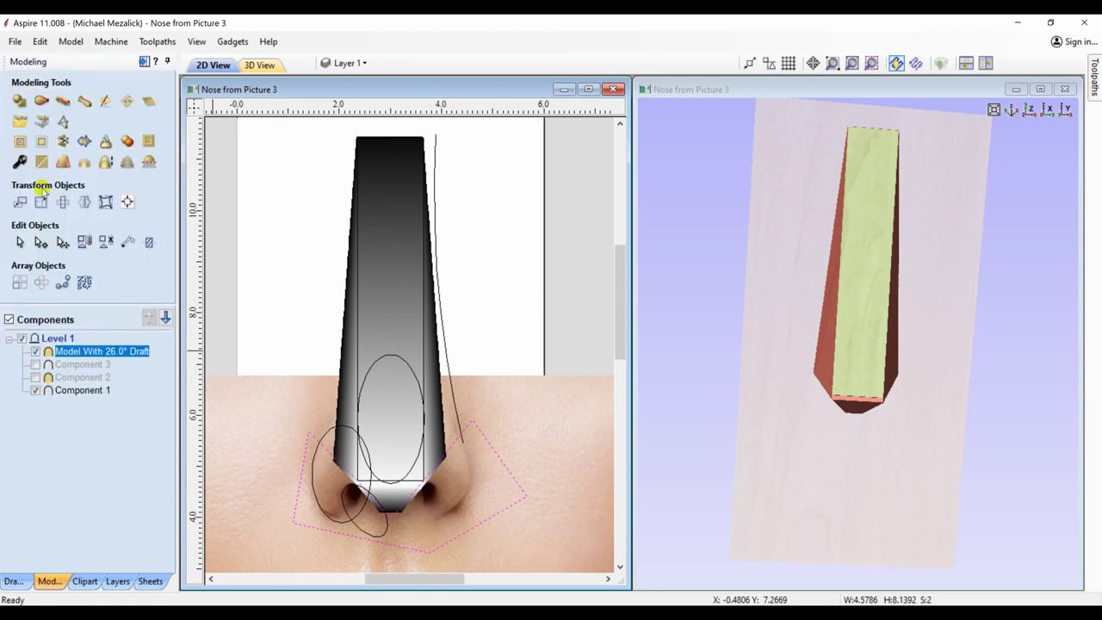
{"action": "left_click", "coordinate": [19, 143]}
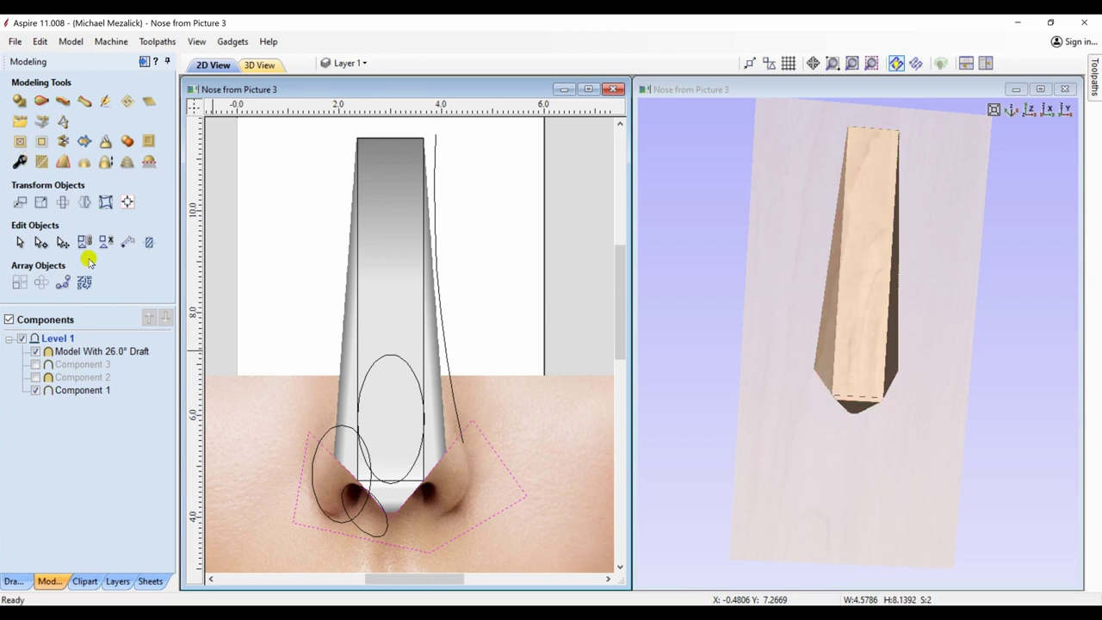
- Hide Component 1, show Component 2, and mirror-copy the left nostril oval to the right
{"action": "left_click", "coordinate": [35, 391]}
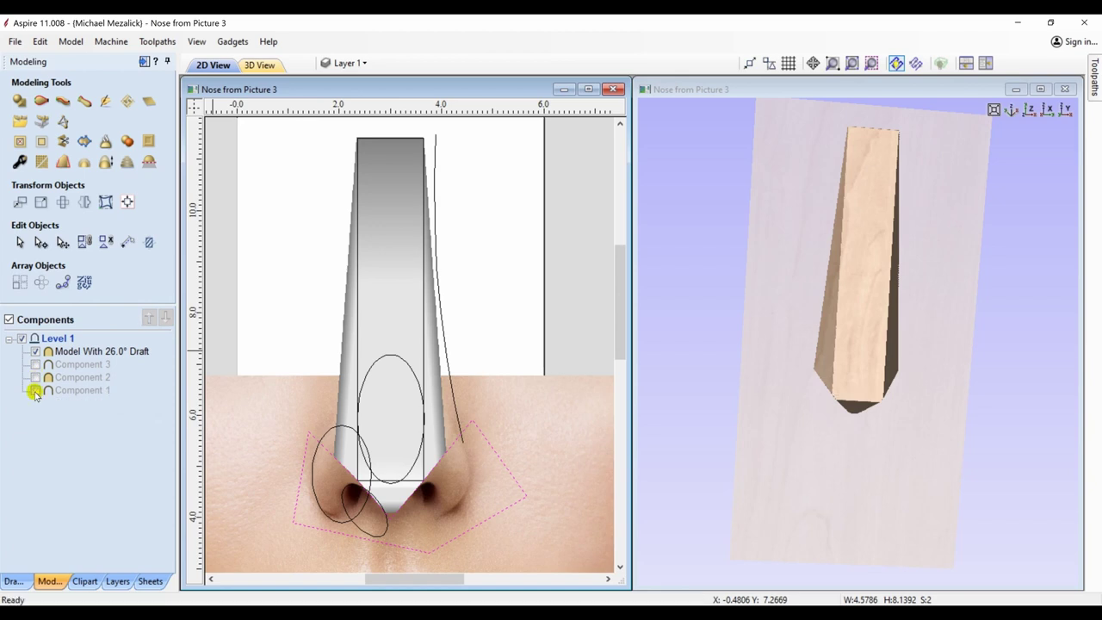
{"action": "left_click", "coordinate": [35, 378]}
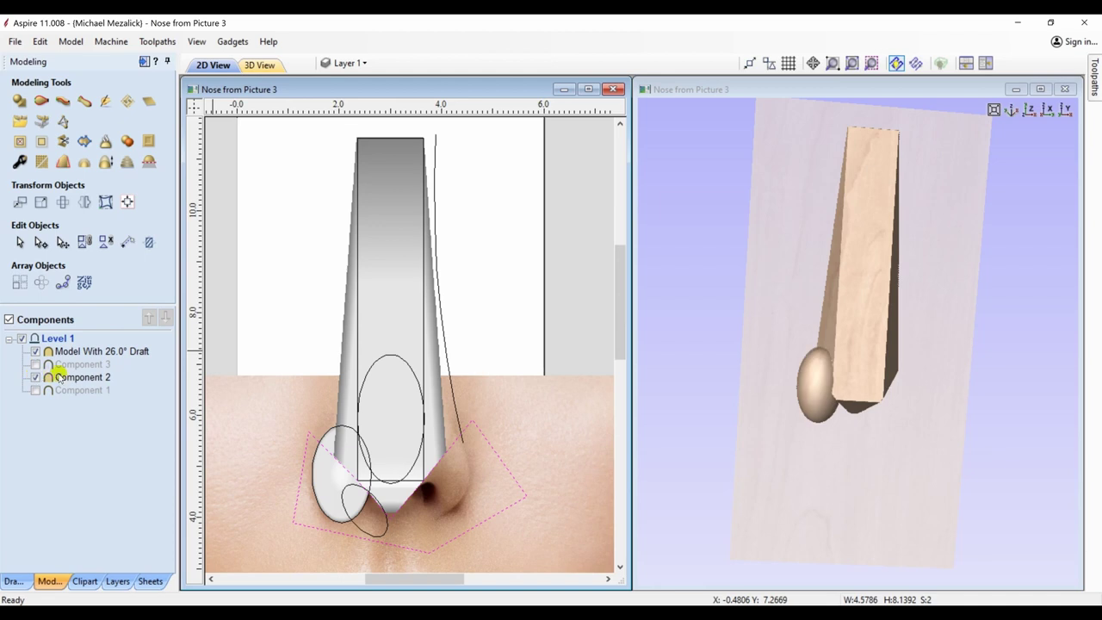
{"action": "left_click", "coordinate": [58, 378]}
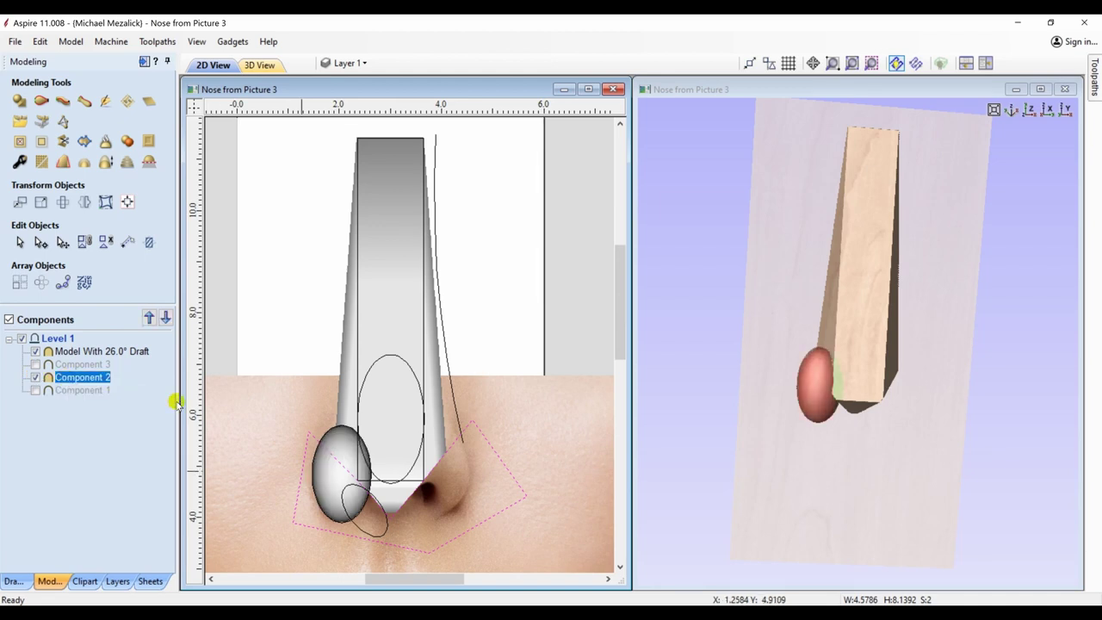
{"action": "left_click", "coordinate": [322, 476]}
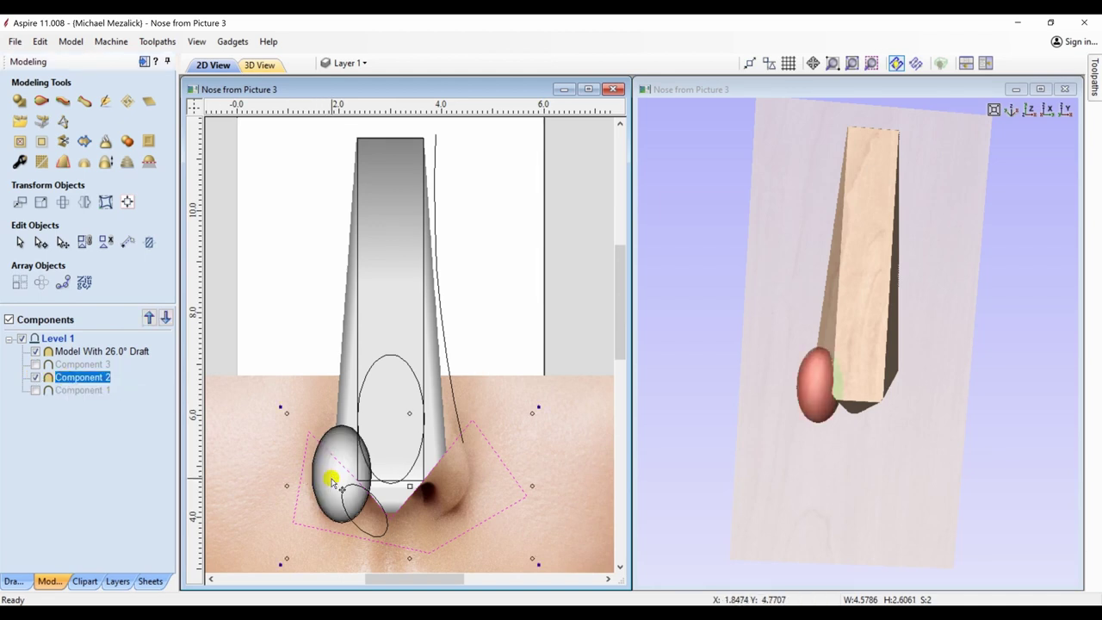
{"action": "left_click", "coordinate": [221, 333]}
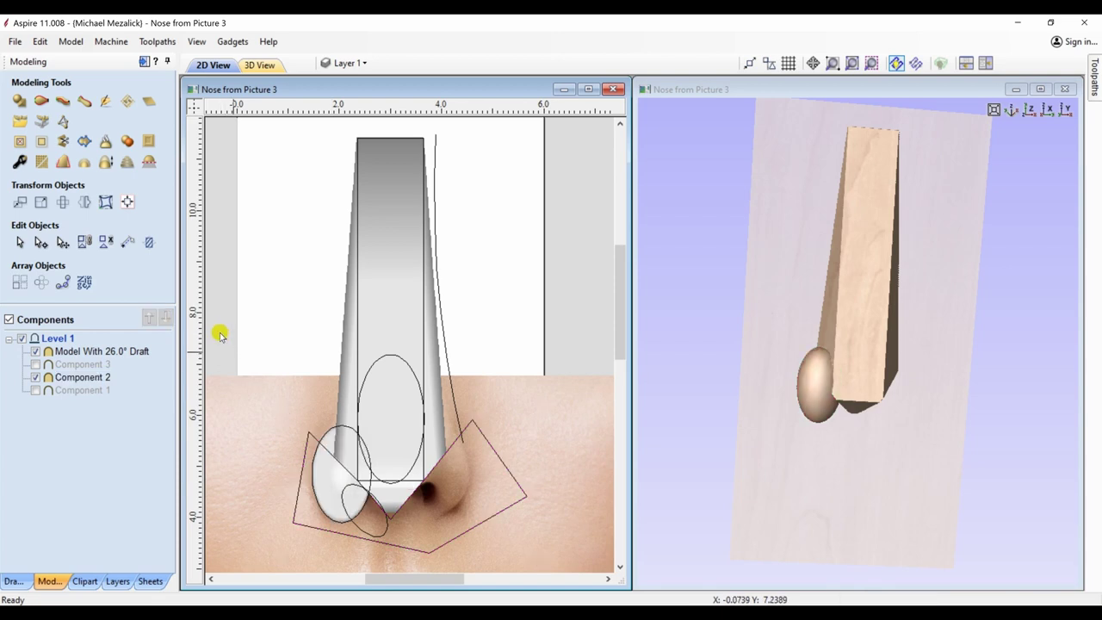
{"action": "left_click", "coordinate": [330, 483]}
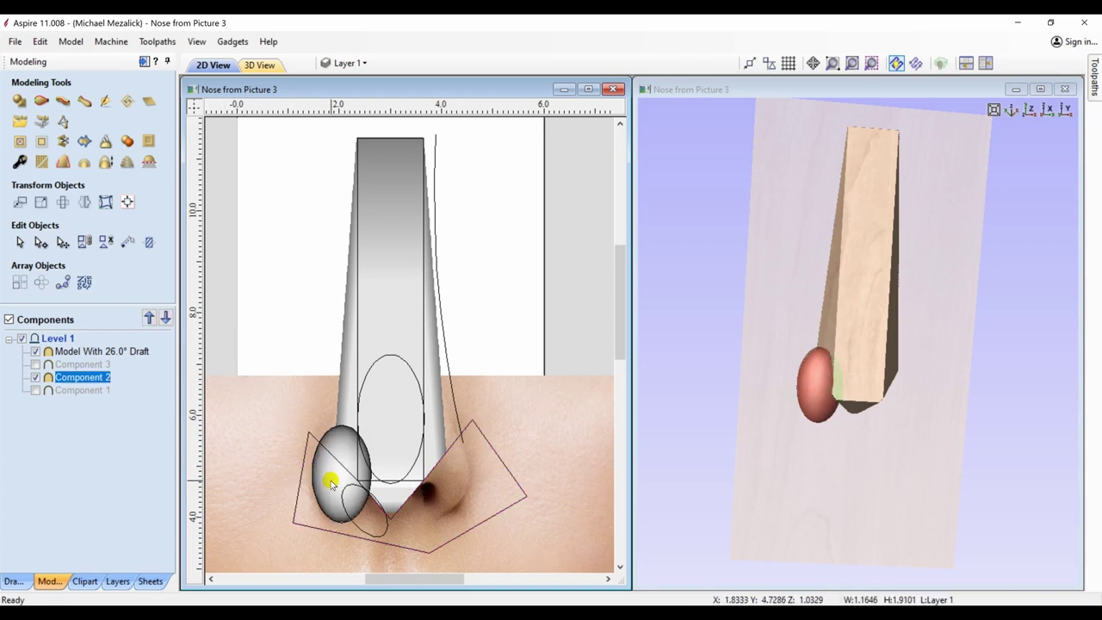
{"action": "key", "text": "ctrl+c"}
{"action": "key", "text": "ctrl+v"}
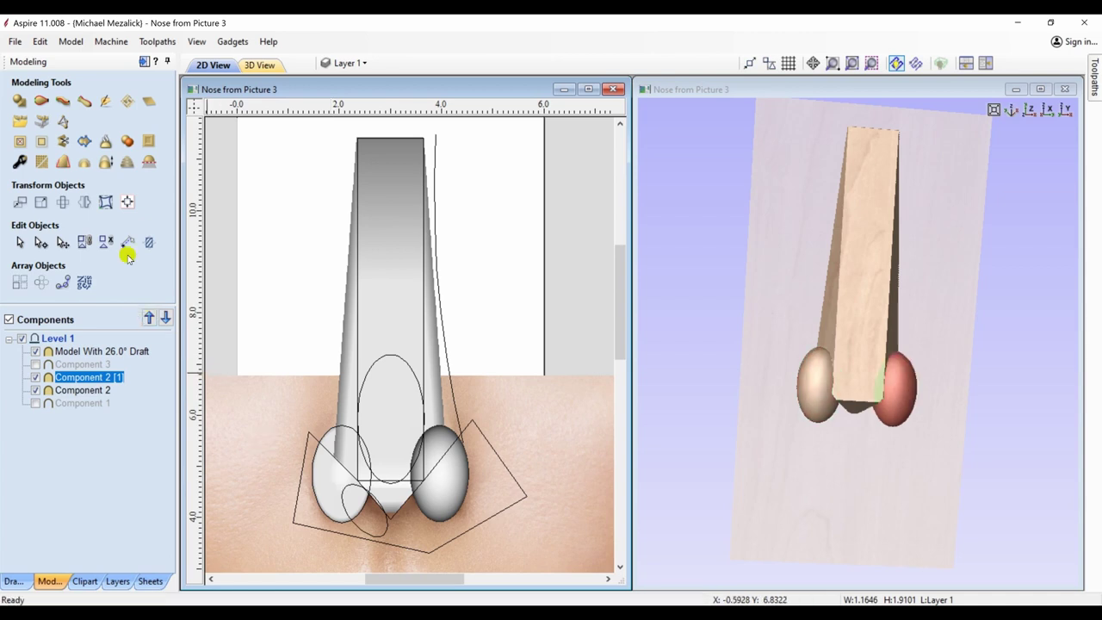
- Bake the visible parts into one model, then hide the 26° draft model and Component 2
{"action": "left_click", "coordinate": [127, 142]}
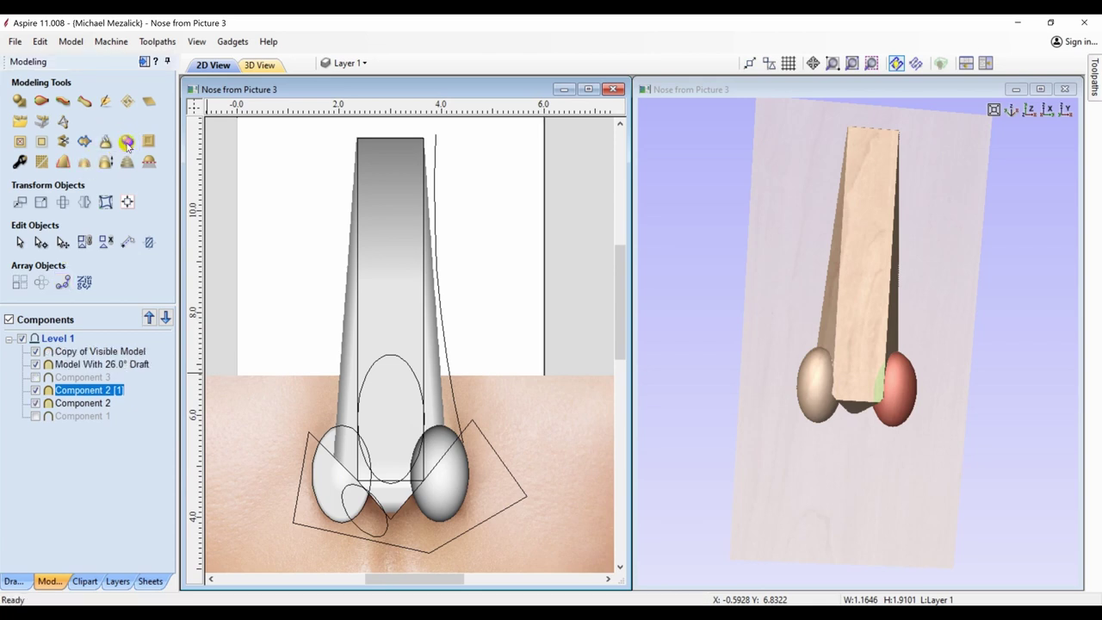
{"action": "left_click", "coordinate": [35, 364]}
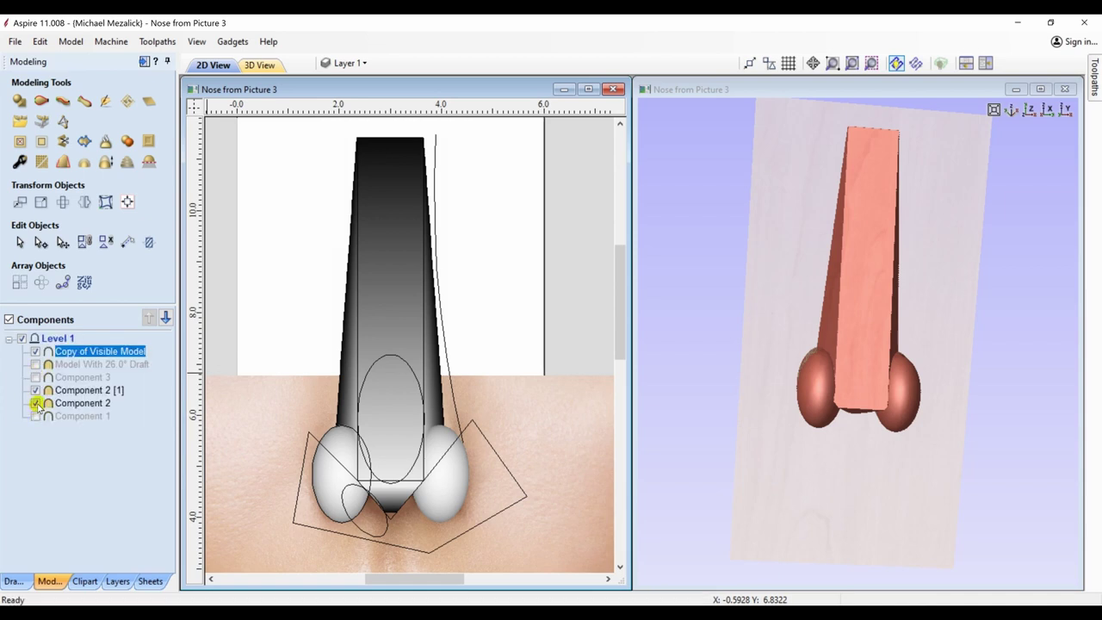
{"action": "left_click", "coordinate": [36, 403]}
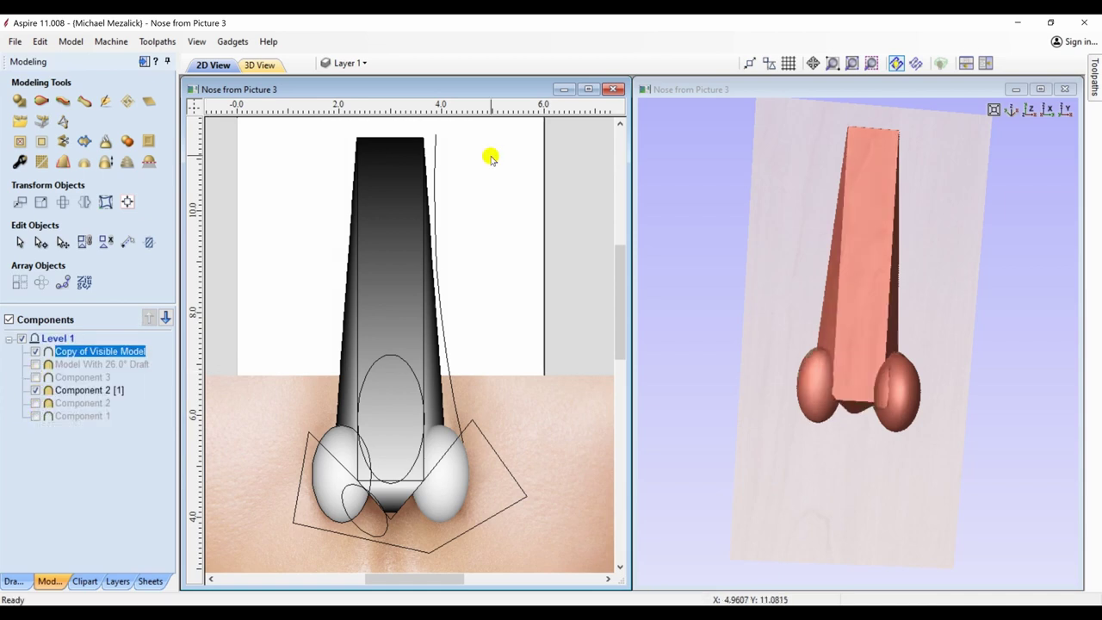
- Set the Copy of Visible Model's combine mode to Merge and hide Component 2 [1]
{"action": "left_click", "coordinate": [1028, 107]}
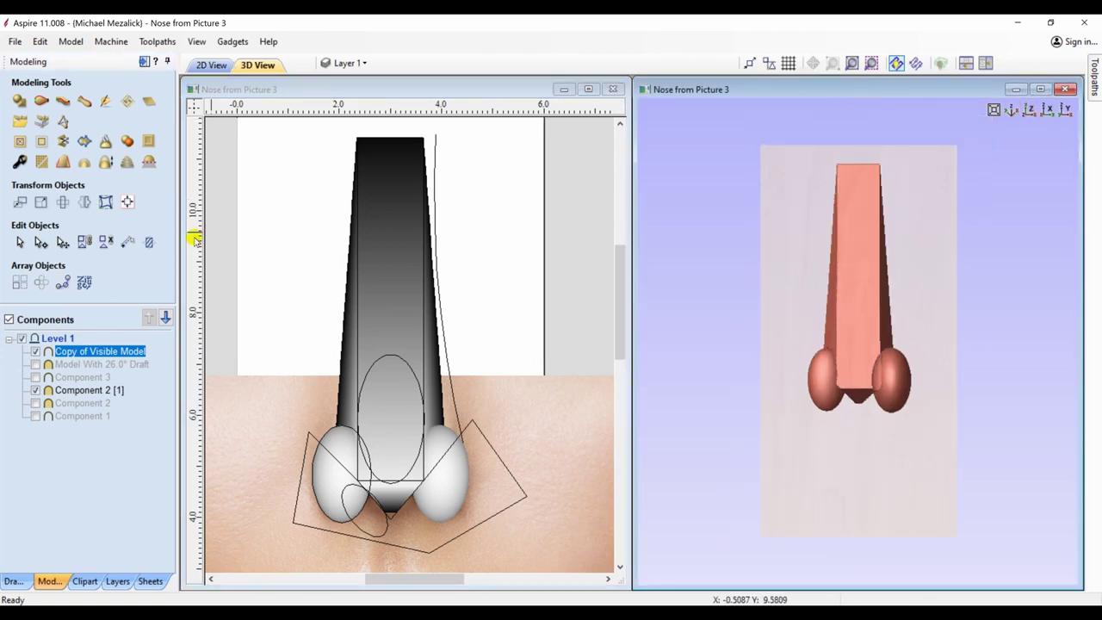
{"action": "right_click", "coordinate": [84, 353]}
{"action": "mouse_move", "coordinate": [114, 360]}
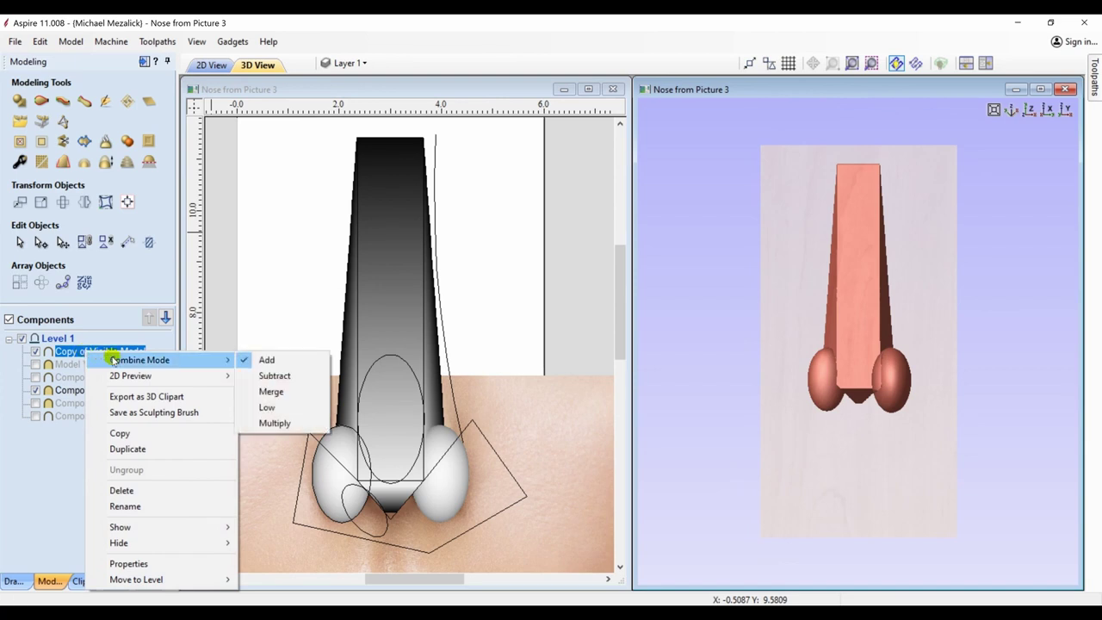
{"action": "left_click", "coordinate": [270, 391]}
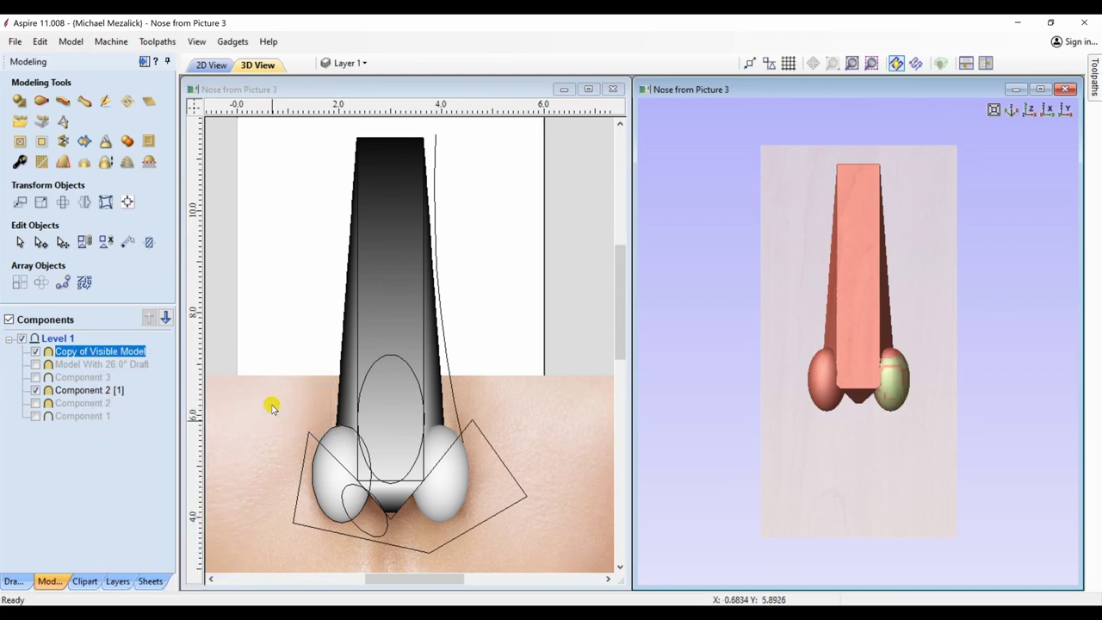
{"action": "left_click", "coordinate": [222, 328]}
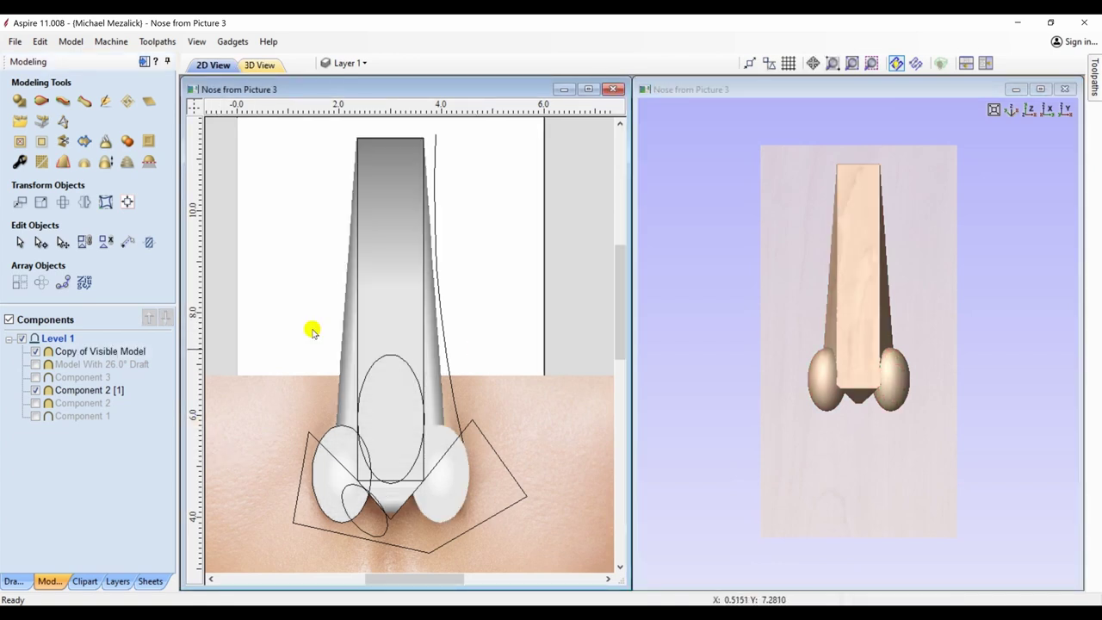
{"action": "left_click", "coordinate": [35, 390]}
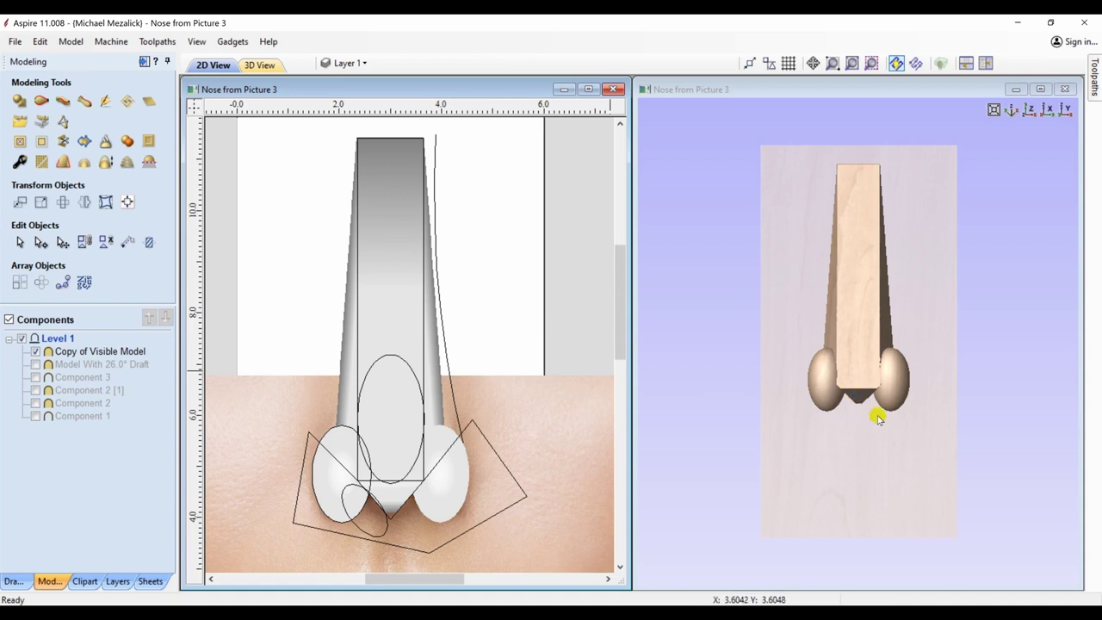
{"action": "left_click_drag", "start_coordinate": [873, 414], "coordinate": [864, 436]}
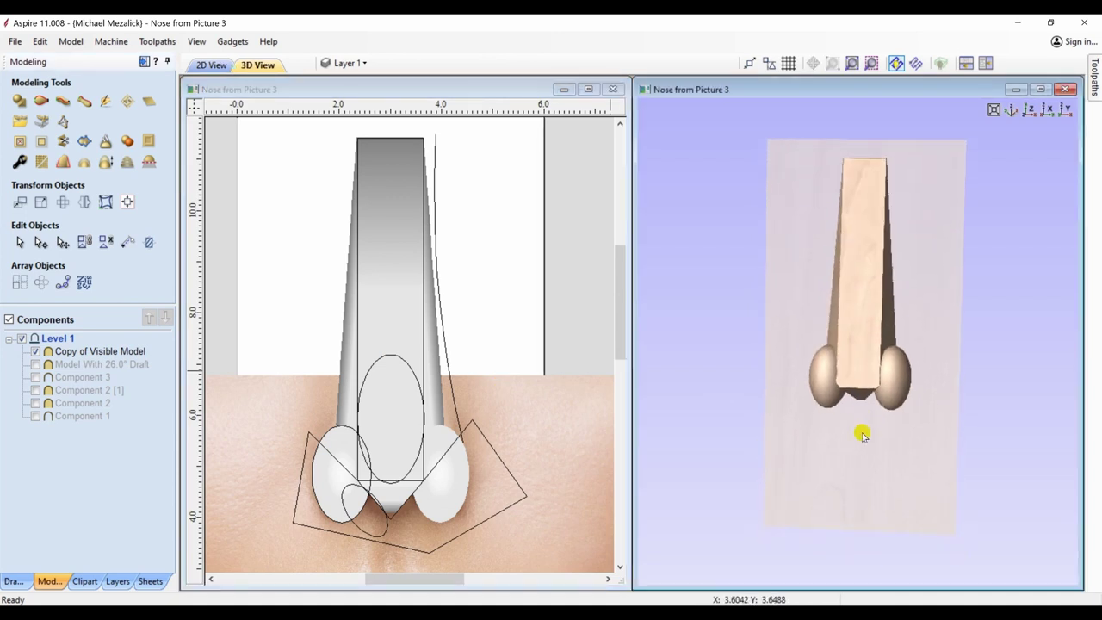
- Paste a mirrored nostril ellipse on the right and cut both nostril holes into the baked nose
{"action": "left_click", "coordinate": [356, 526]}
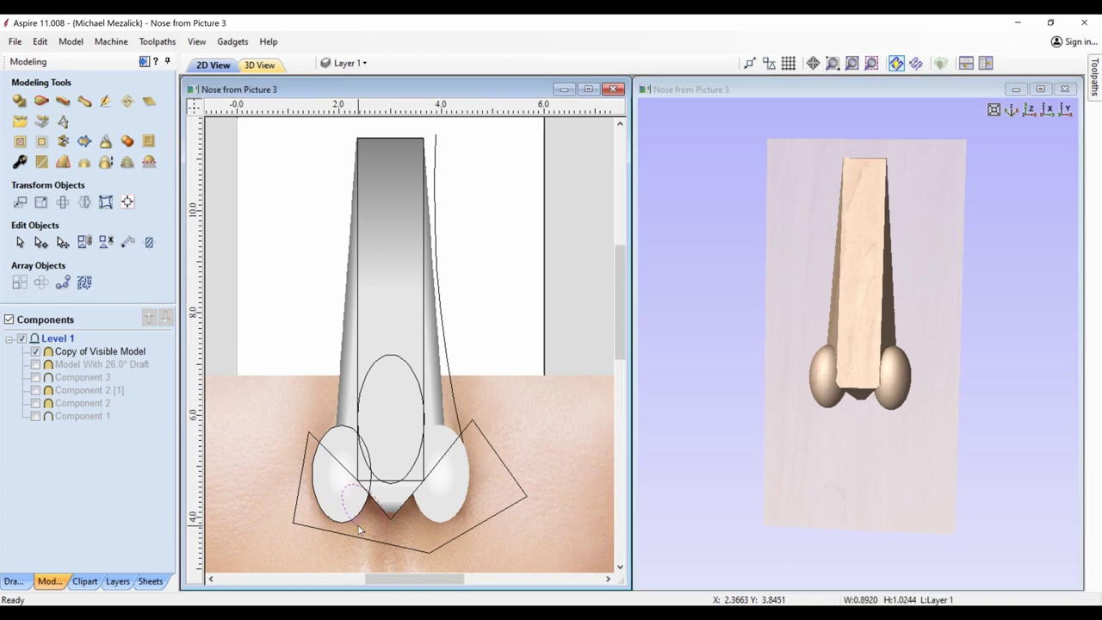
{"action": "key", "text": "ctrl+v"}
{"action": "left_click", "coordinate": [332, 497]}
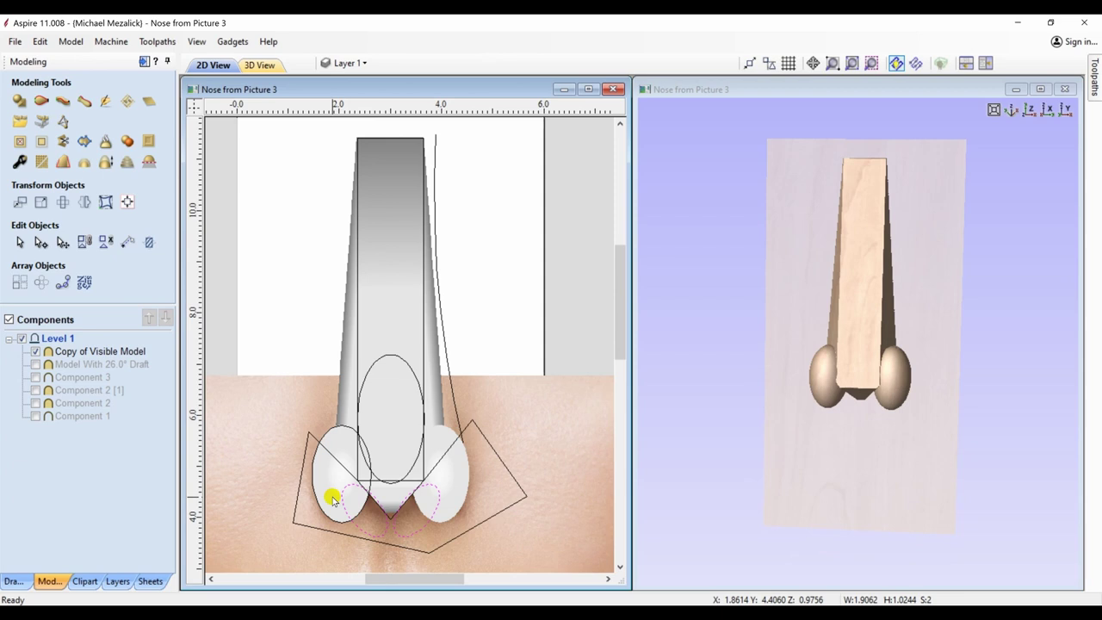
{"action": "left_click", "coordinate": [20, 142]}
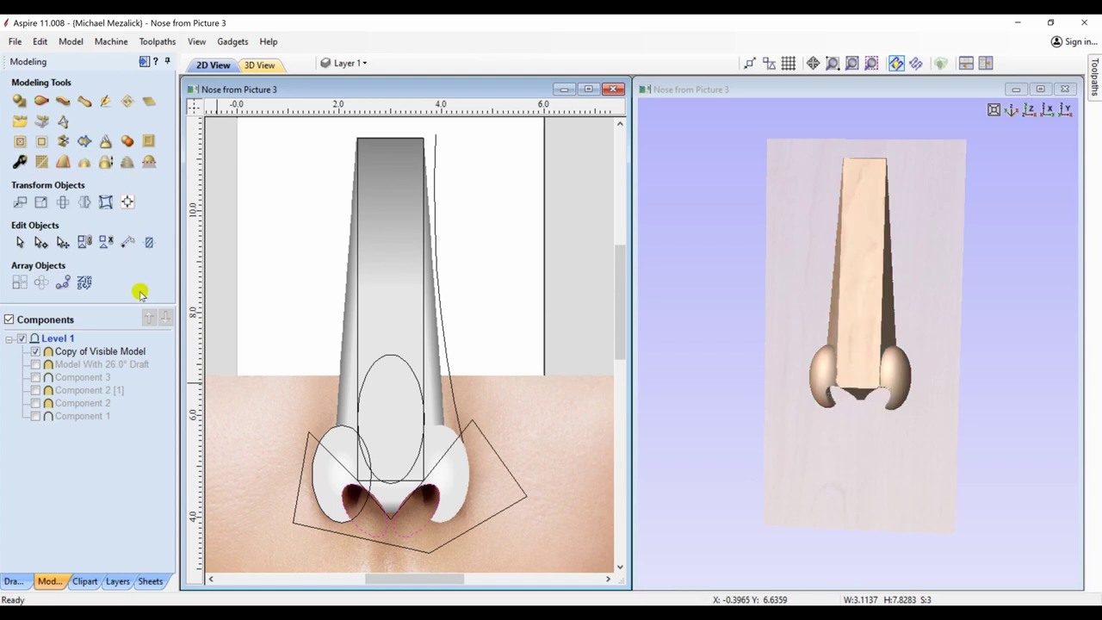
- Show Component 3 and move it to the top of Level 1
{"action": "left_click", "coordinate": [35, 377]}
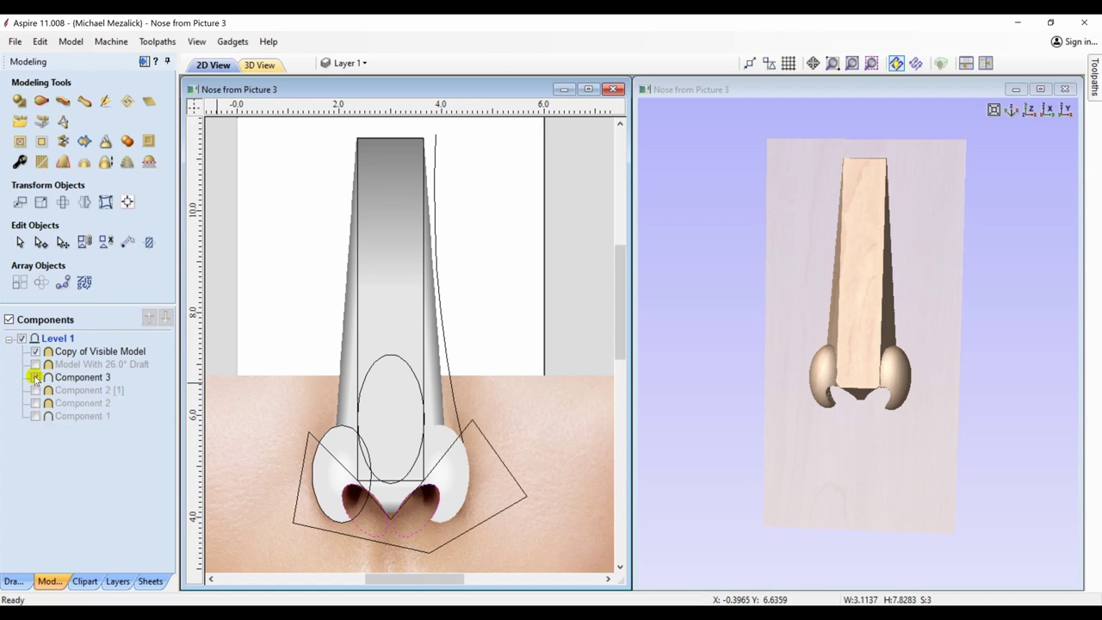
{"action": "left_click_drag", "start_coordinate": [69, 379], "coordinate": [69, 344]}
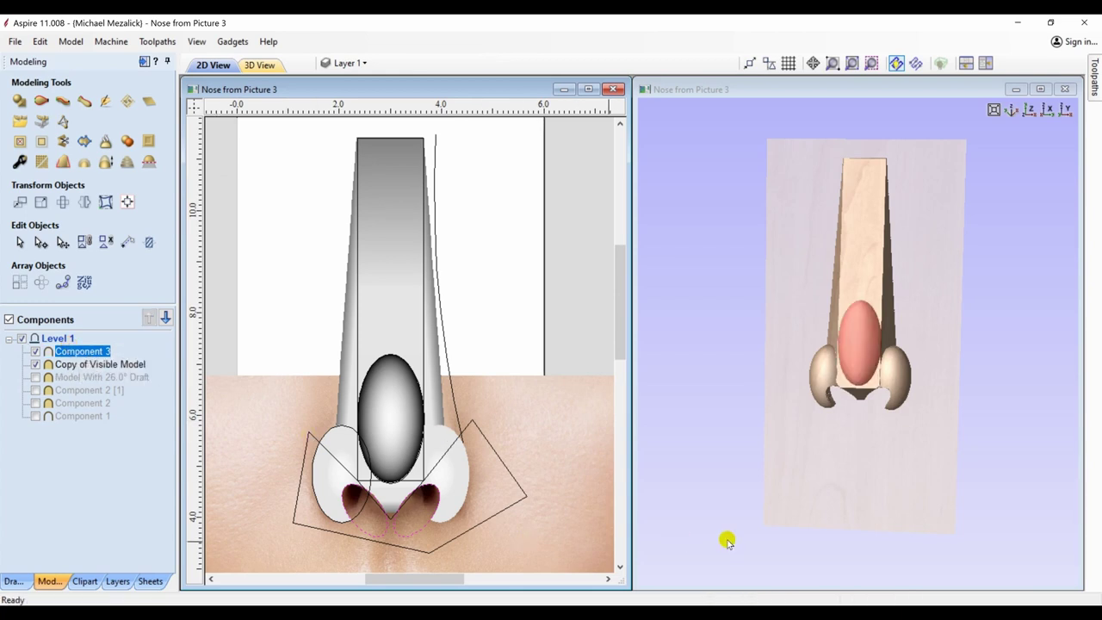
{"action": "left_click_drag", "start_coordinate": [728, 536], "coordinate": [749, 483]}
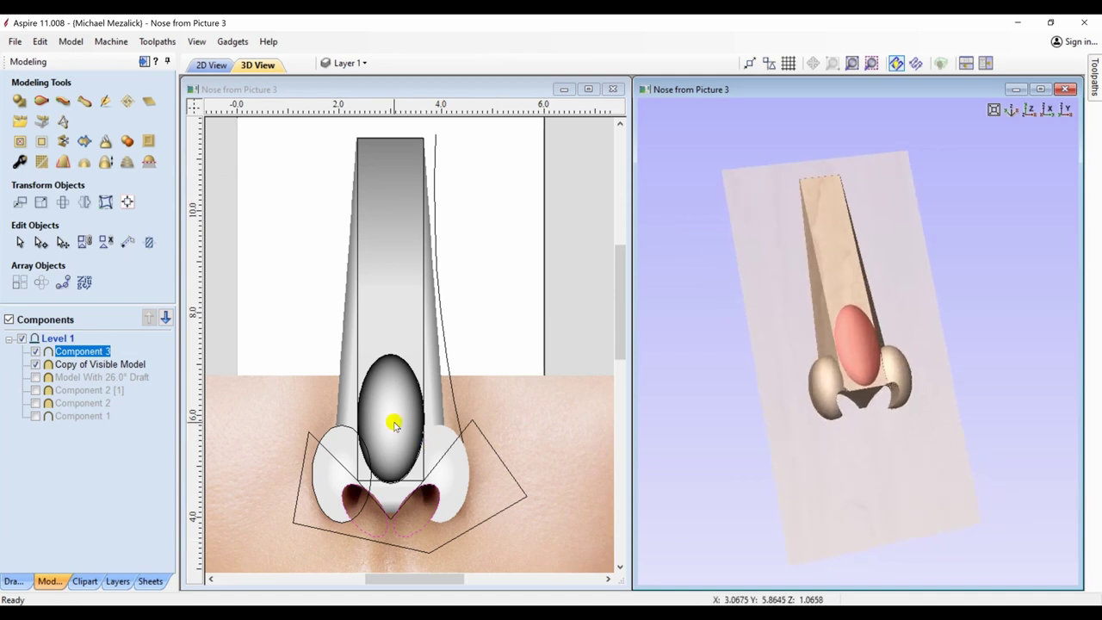
- Stretch the tip ellipse's bottom down over the nostrils and bake all visible parts into a new model
{"action": "left_click", "coordinate": [393, 421]}
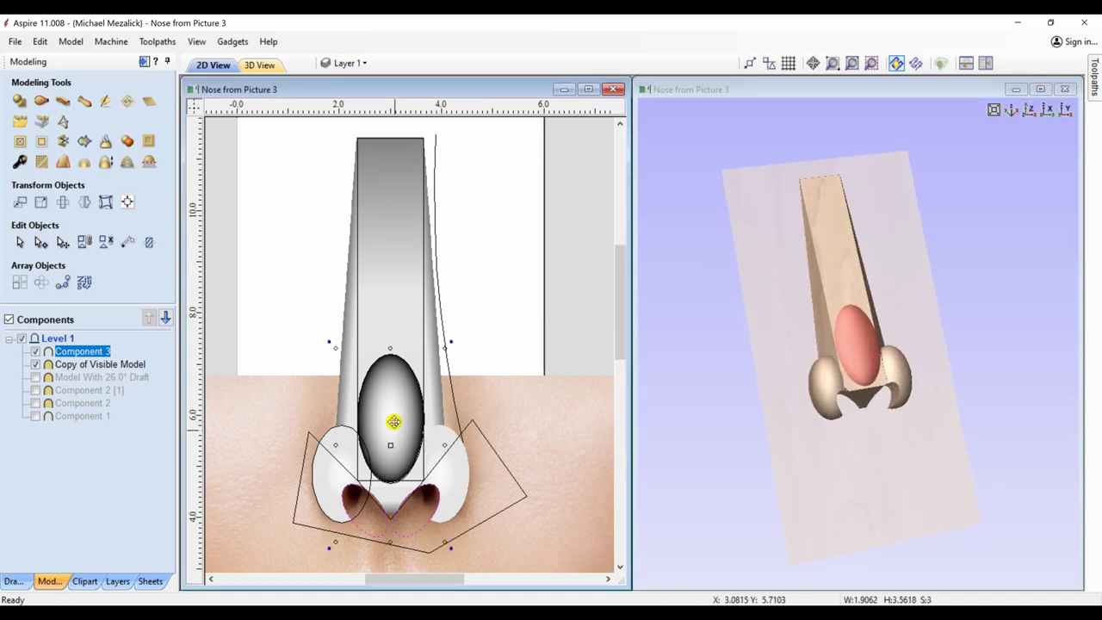
{"action": "left_click", "coordinate": [216, 352]}
{"action": "left_click", "coordinate": [387, 416]}
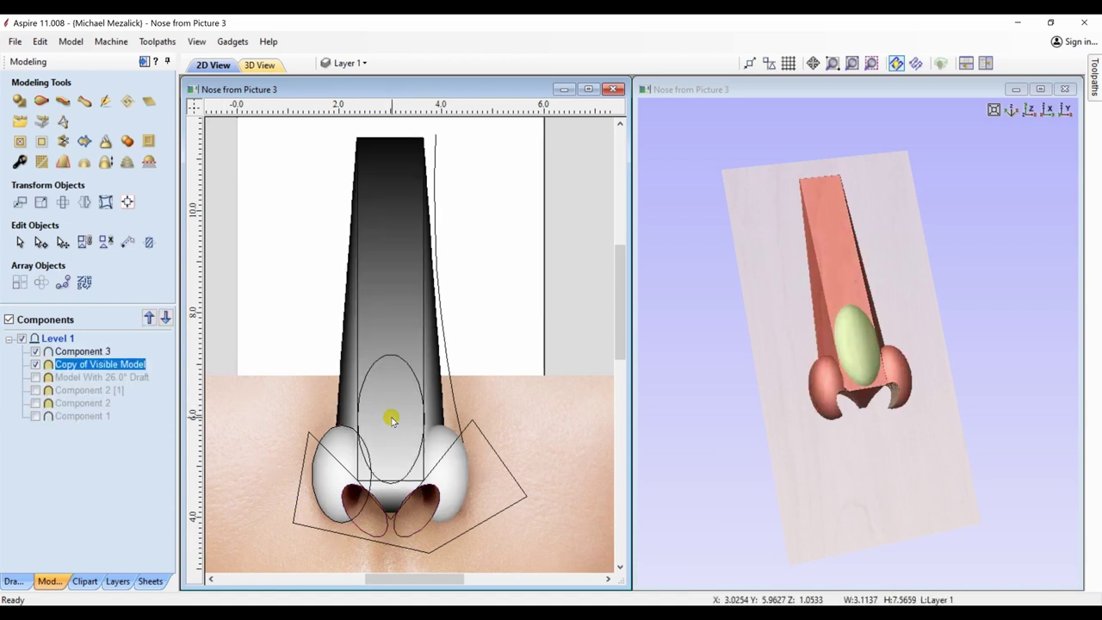
{"action": "left_click", "coordinate": [86, 351]}
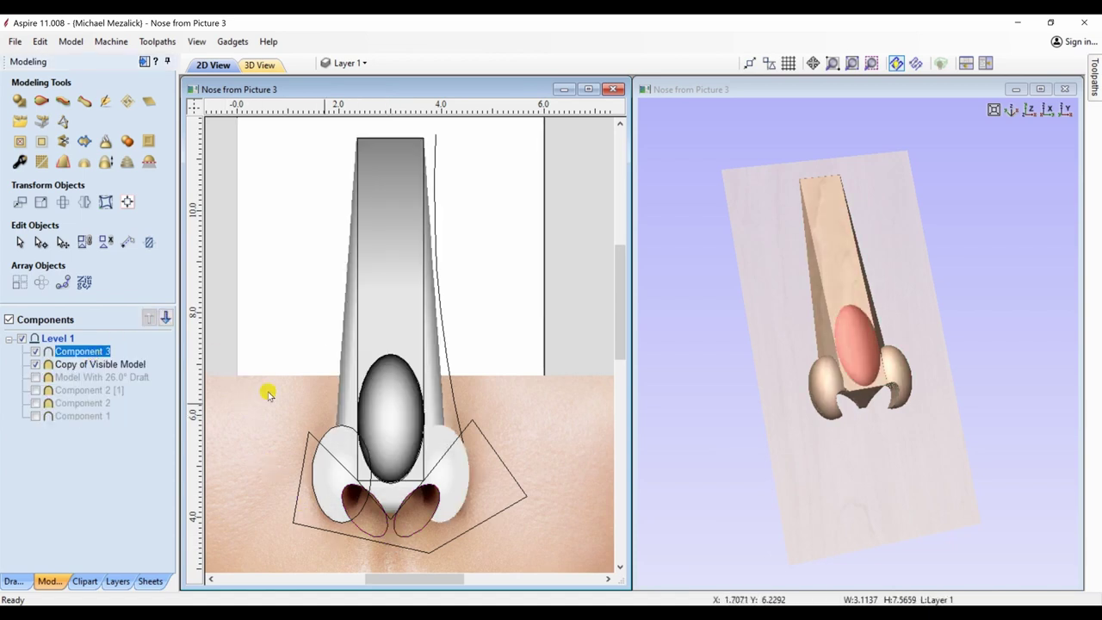
{"action": "left_click", "coordinate": [387, 421]}
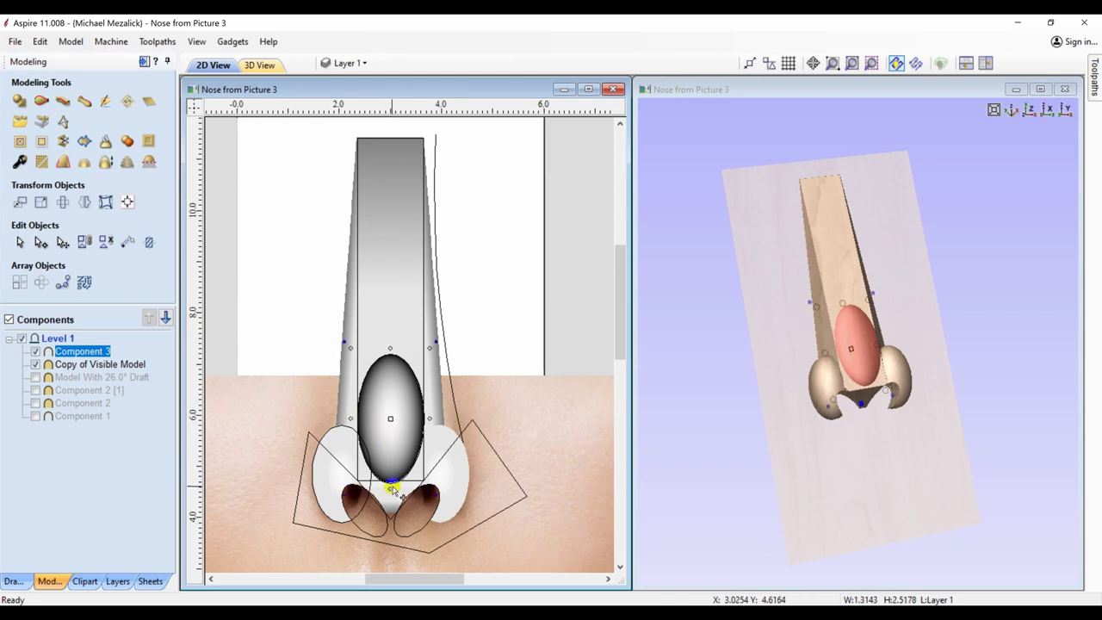
{"action": "left_click_drag", "start_coordinate": [391, 487], "coordinate": [390, 506]}
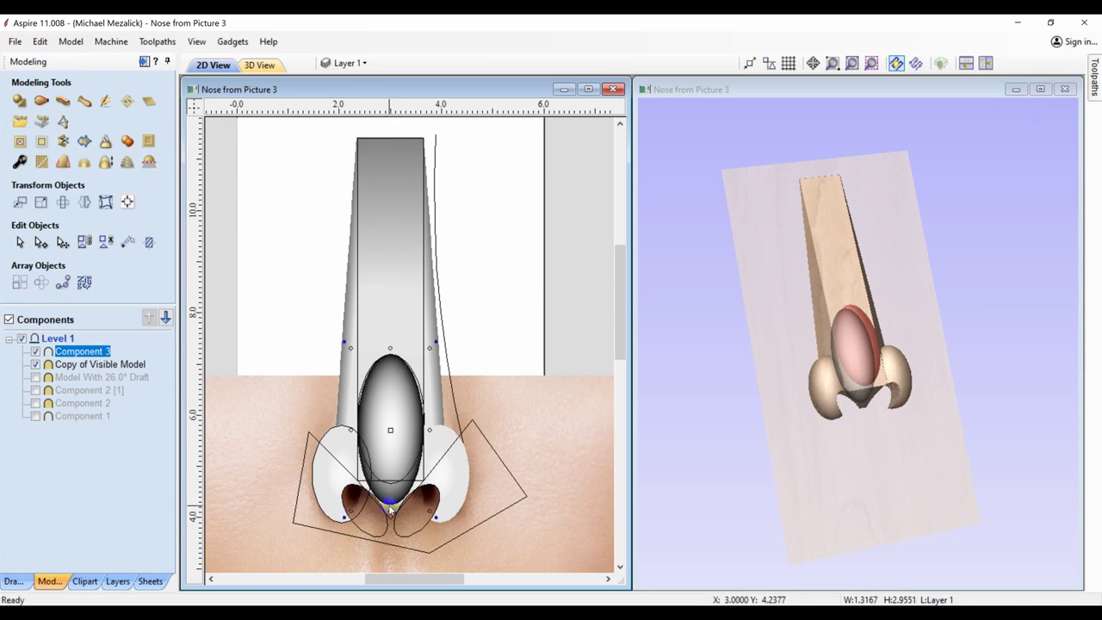
{"action": "left_click", "coordinate": [222, 263]}
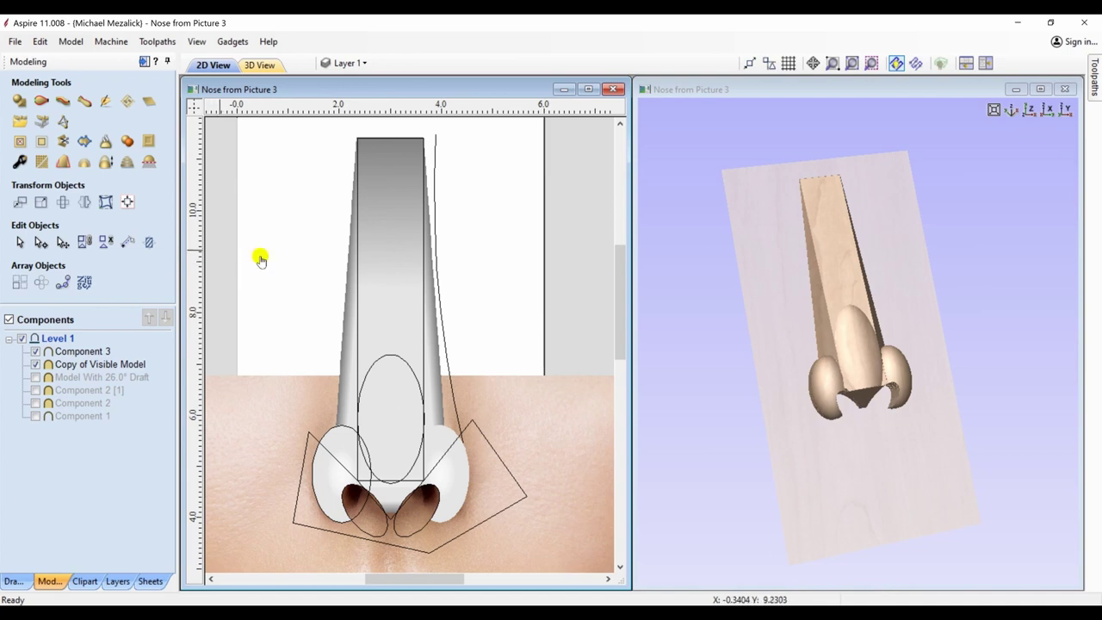
{"action": "left_click", "coordinate": [126, 142]}
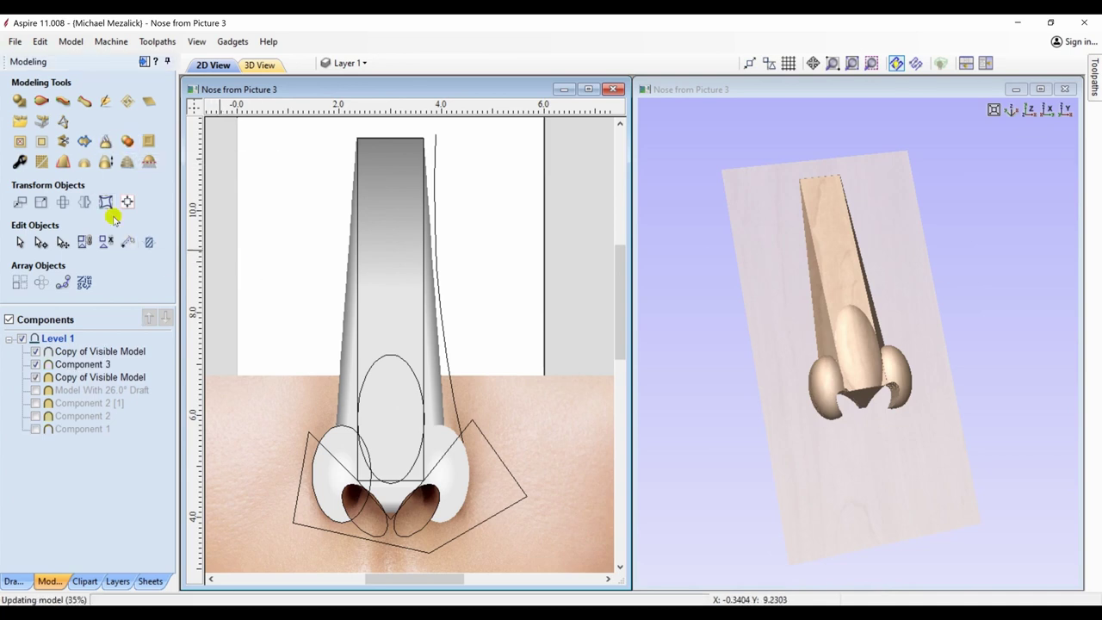
- Hide Component 3 and the older Copy of Visible Model, then tilt the view to inspect the nose
{"action": "left_click", "coordinate": [35, 365]}
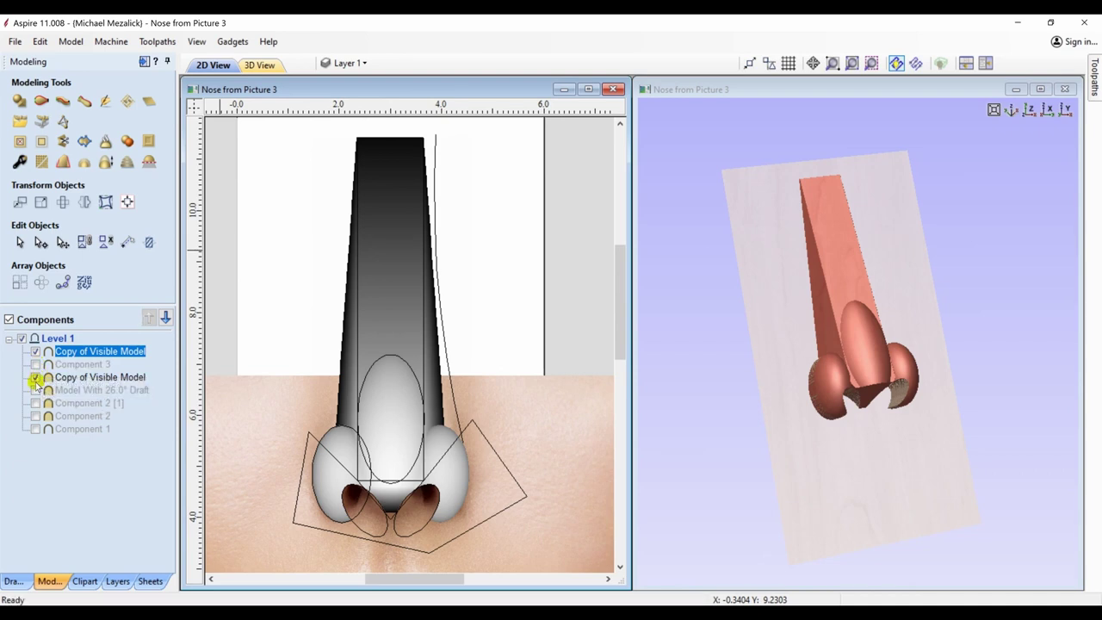
{"action": "left_click", "coordinate": [36, 378]}
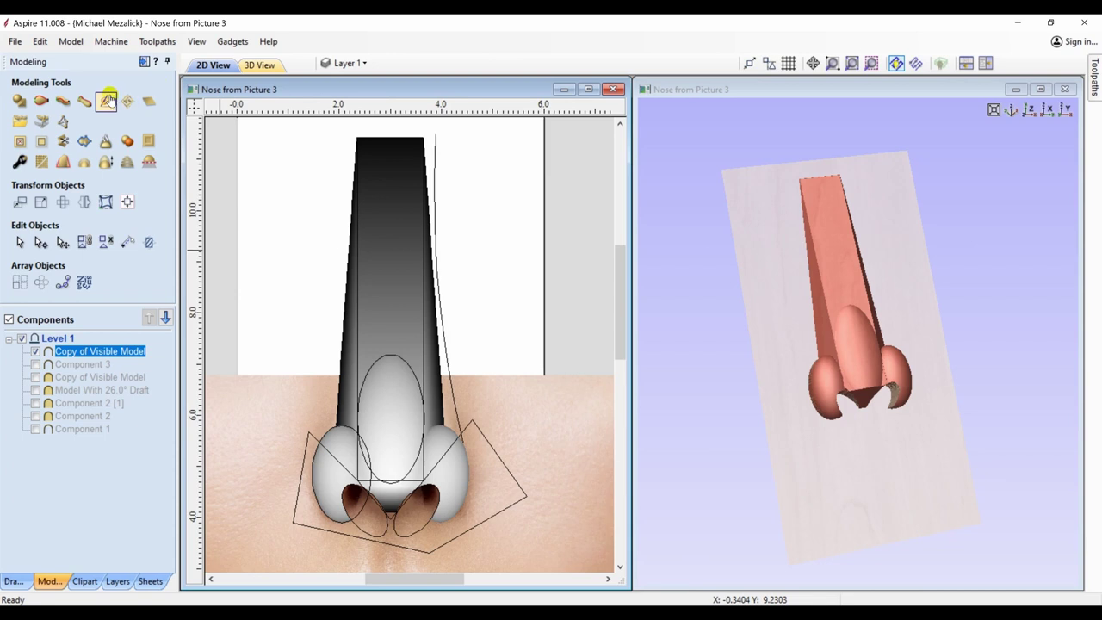
{"action": "key", "text": "Escape"}
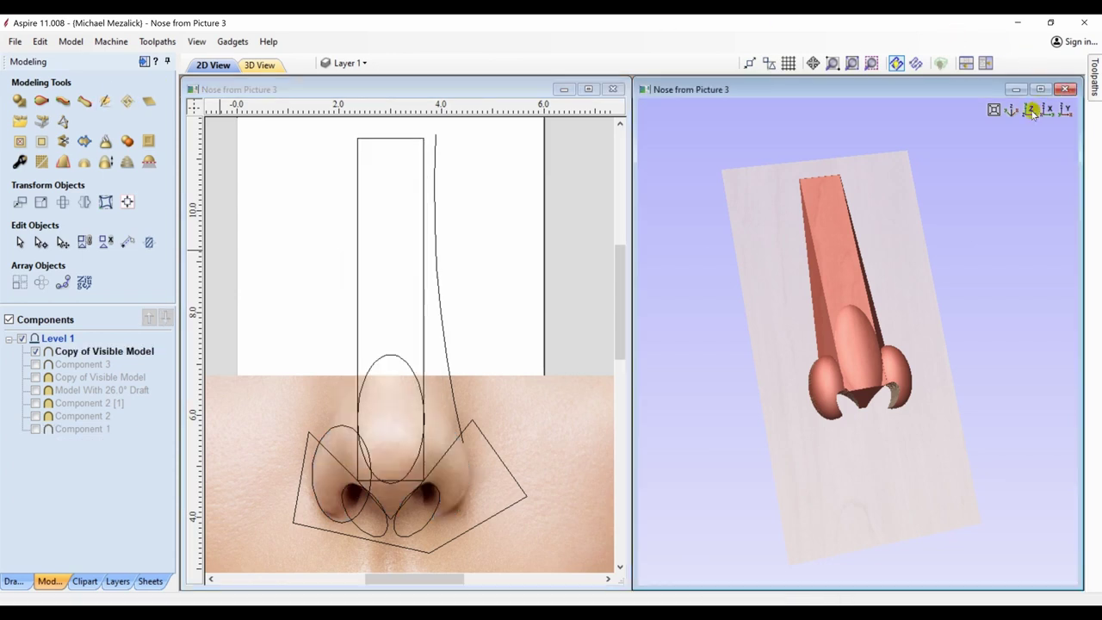
{"action": "left_click", "coordinate": [1031, 110]}
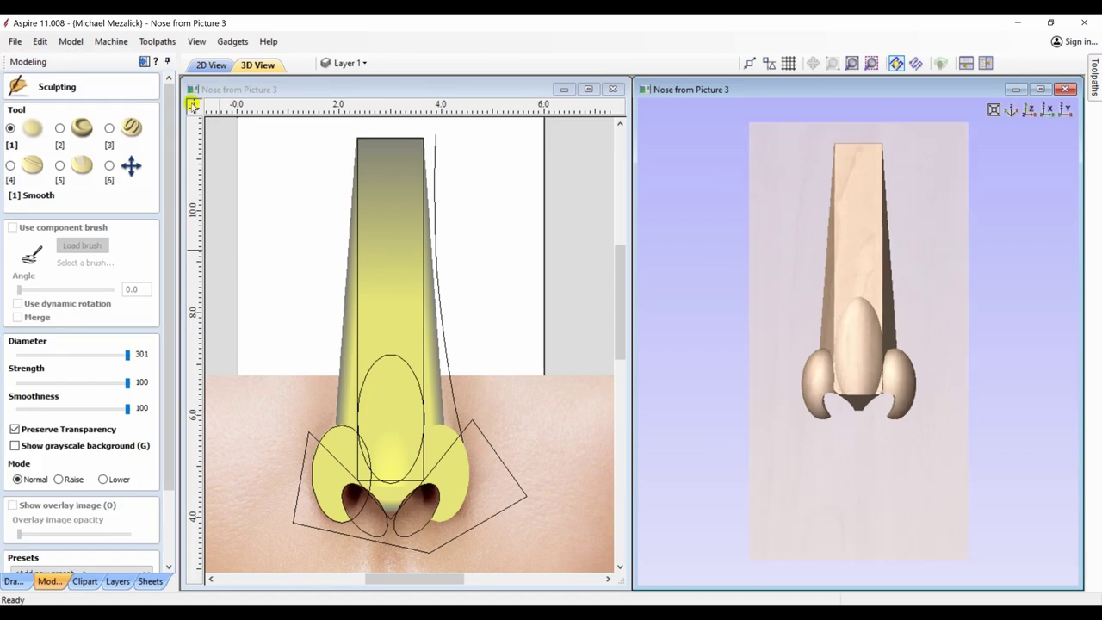
{"action": "left_click", "coordinate": [129, 165]}
{"action": "scroll", "coordinate": [844, 298], "scroll_direction": "up", "scroll_amount": 3}
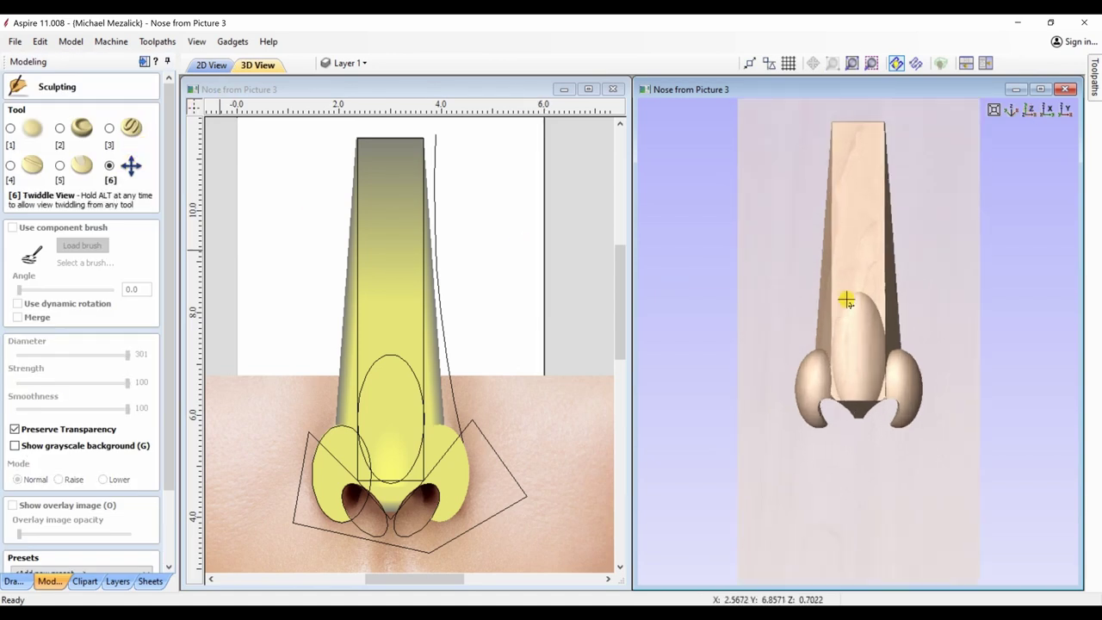
{"action": "left_click_drag", "start_coordinate": [856, 273], "coordinate": [838, 373]}
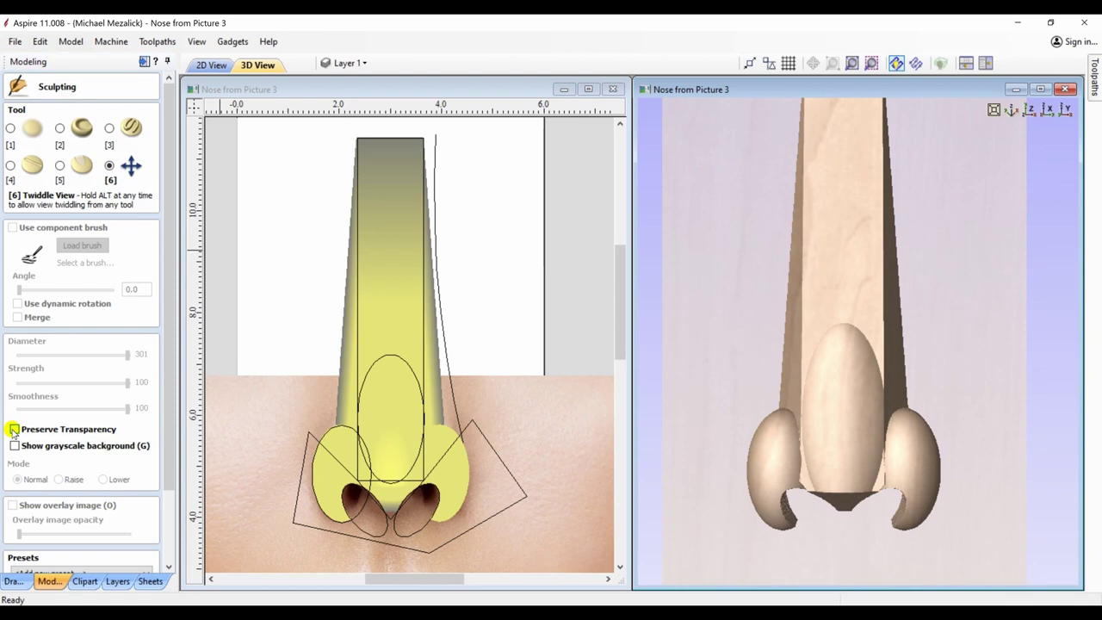
- Smooth the left side of the nose bridge, tip and nostril lobe at diameter 301, strength 100
{"action": "left_click", "coordinate": [31, 128]}
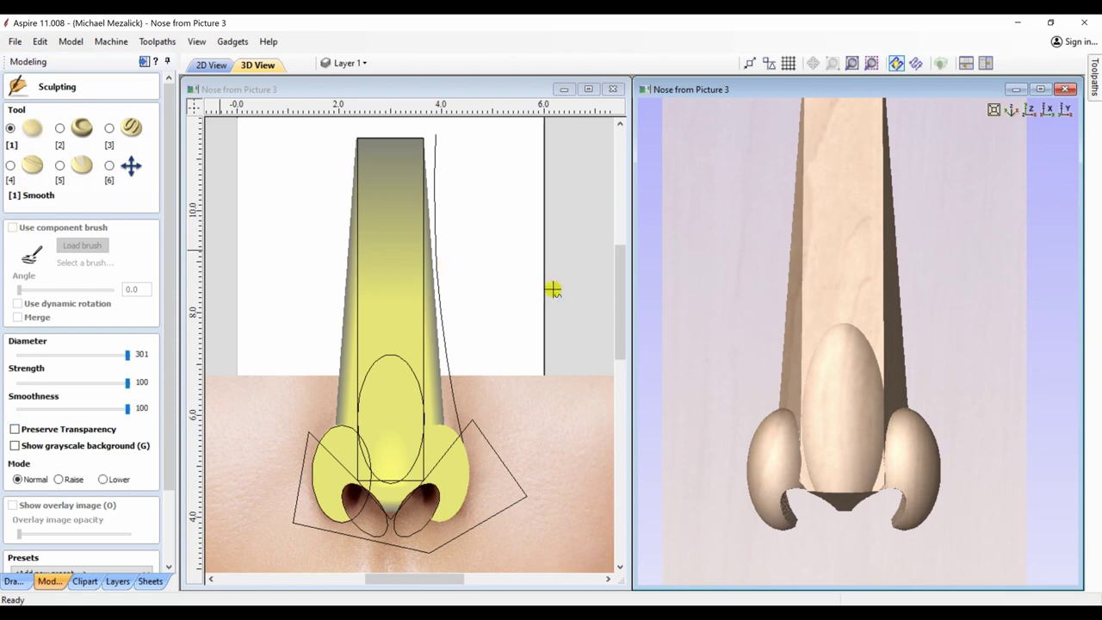
{"action": "mouse_move", "coordinate": [809, 356]}
{"action": "left_mouse_down"}
{"action": "mouse_move", "coordinate": [839, 319]}
{"action": "mouse_move", "coordinate": [846, 345]}
{"action": "mouse_move", "coordinate": [849, 328]}
{"action": "mouse_move", "coordinate": [840, 387]}
{"action": "mouse_move", "coordinate": [815, 377]}
{"action": "mouse_move", "coordinate": [804, 96]}
{"action": "mouse_move", "coordinate": [810, 336]}
{"action": "left_mouse_up"}
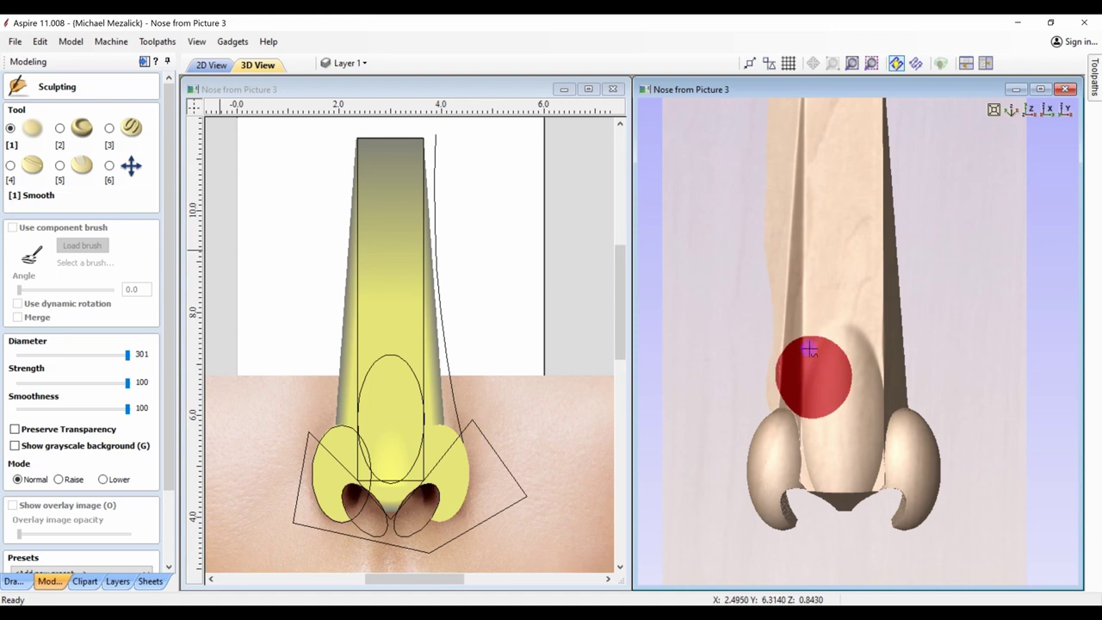
{"action": "left_click_drag", "start_coordinate": [813, 387], "coordinate": [804, 436]}
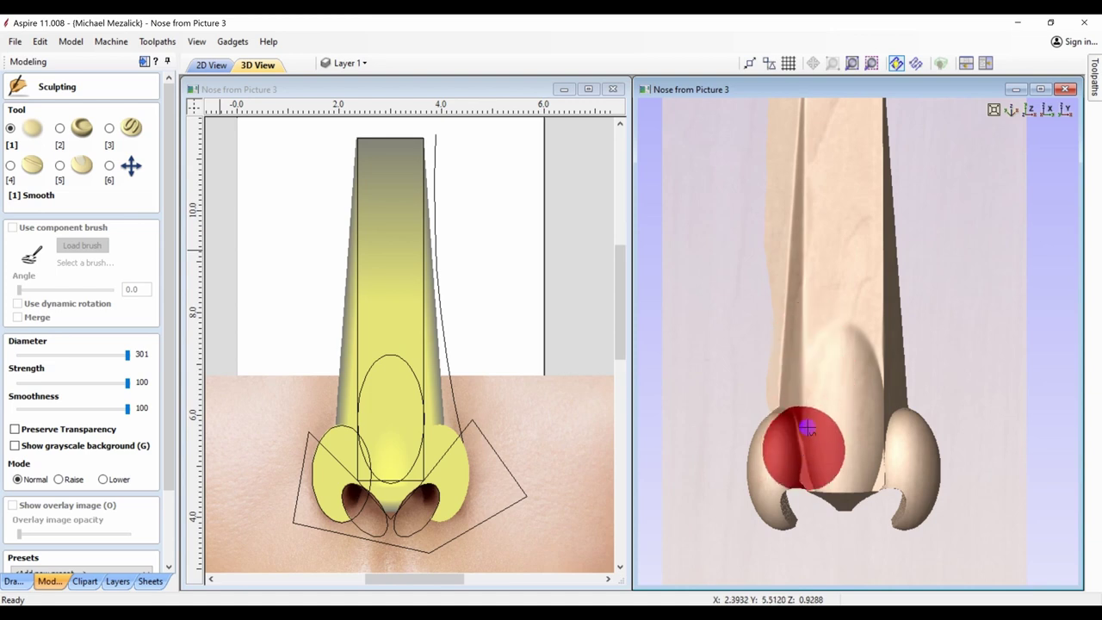
{"action": "mouse_move", "coordinate": [807, 428]}
{"action": "left_mouse_down"}
{"action": "mouse_move", "coordinate": [817, 467]}
{"action": "mouse_move", "coordinate": [816, 398]}
{"action": "mouse_move", "coordinate": [801, 442]}
{"action": "mouse_move", "coordinate": [834, 411]}
{"action": "mouse_move", "coordinate": [846, 428]}
{"action": "mouse_move", "coordinate": [814, 443]}
{"action": "mouse_move", "coordinate": [811, 419]}
{"action": "mouse_move", "coordinate": [786, 442]}
{"action": "mouse_move", "coordinate": [794, 410]}
{"action": "mouse_move", "coordinate": [763, 465]}
{"action": "mouse_move", "coordinate": [763, 494]}
{"action": "mouse_move", "coordinate": [768, 415]}
{"action": "mouse_move", "coordinate": [787, 396]}
{"action": "mouse_move", "coordinate": [758, 441]}
{"action": "mouse_move", "coordinate": [854, 325]}
{"action": "mouse_move", "coordinate": [854, 357]}
{"action": "mouse_move", "coordinate": [861, 340]}
{"action": "mouse_move", "coordinate": [847, 343]}
{"action": "mouse_move", "coordinate": [882, 376]}
{"action": "mouse_move", "coordinate": [883, 342]}
{"action": "mouse_move", "coordinate": [881, 372]}
{"action": "mouse_move", "coordinate": [864, 376]}
{"action": "mouse_move", "coordinate": [877, 124]}
{"action": "mouse_move", "coordinate": [889, 416]}
{"action": "mouse_move", "coordinate": [878, 464]}
{"action": "mouse_move", "coordinate": [888, 451]}
{"action": "mouse_move", "coordinate": [878, 440]}
{"action": "mouse_move", "coordinate": [873, 449]}
{"action": "mouse_move", "coordinate": [890, 434]}
{"action": "mouse_move", "coordinate": [872, 464]}
{"action": "mouse_move", "coordinate": [878, 450]}
{"action": "mouse_move", "coordinate": [925, 439]}
{"action": "mouse_move", "coordinate": [942, 498]}
{"action": "mouse_move", "coordinate": [943, 475]}
{"action": "mouse_move", "coordinate": [870, 457]}
{"action": "mouse_move", "coordinate": [841, 510]}
{"action": "mouse_move", "coordinate": [836, 474]}
{"action": "mouse_move", "coordinate": [841, 496]}
{"action": "mouse_move", "coordinate": [775, 483]}
{"action": "mouse_move", "coordinate": [774, 508]}
{"action": "mouse_move", "coordinate": [801, 457]}
{"action": "mouse_move", "coordinate": [849, 495]}
{"action": "mouse_move", "coordinate": [862, 470]}
{"action": "mouse_move", "coordinate": [898, 491]}
{"action": "mouse_move", "coordinate": [886, 516]}
{"action": "mouse_move", "coordinate": [913, 426]}
{"action": "mouse_move", "coordinate": [832, 466]}
{"action": "mouse_move", "coordinate": [871, 323]}
{"action": "mouse_move", "coordinate": [888, 147]}
{"action": "mouse_move", "coordinate": [865, 211]}
{"action": "left_mouse_up"}
- From Top view, smooth the nose's right side, tip, right nostril and bridge, rotating between passes
{"action": "left_click", "coordinate": [1031, 111]}
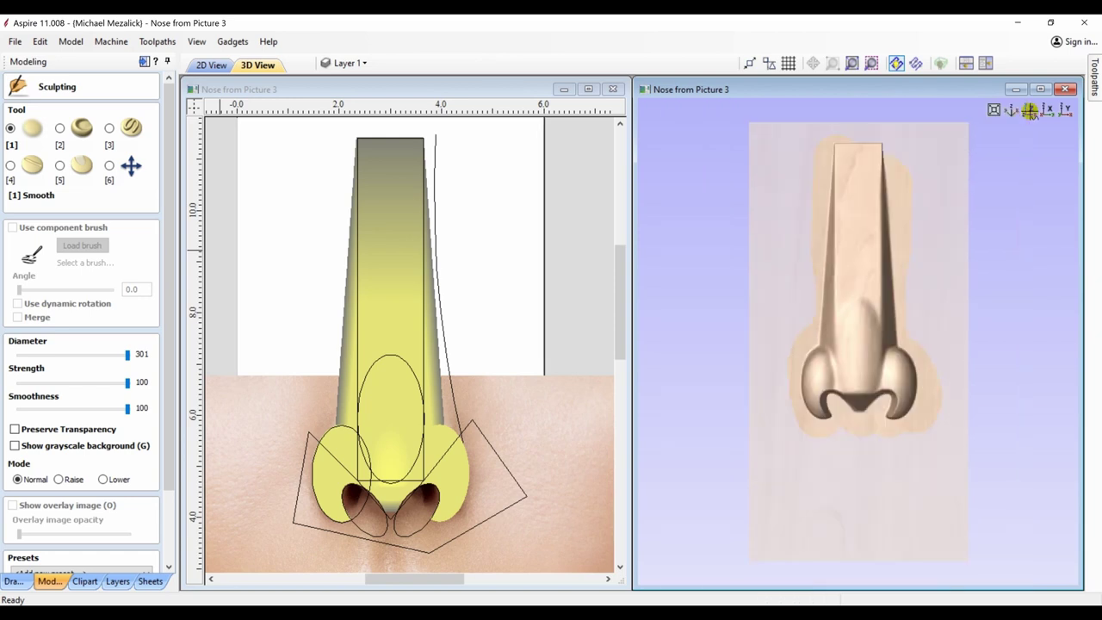
{"action": "scroll", "coordinate": [928, 168], "scroll_direction": "up", "scroll_amount": 3}
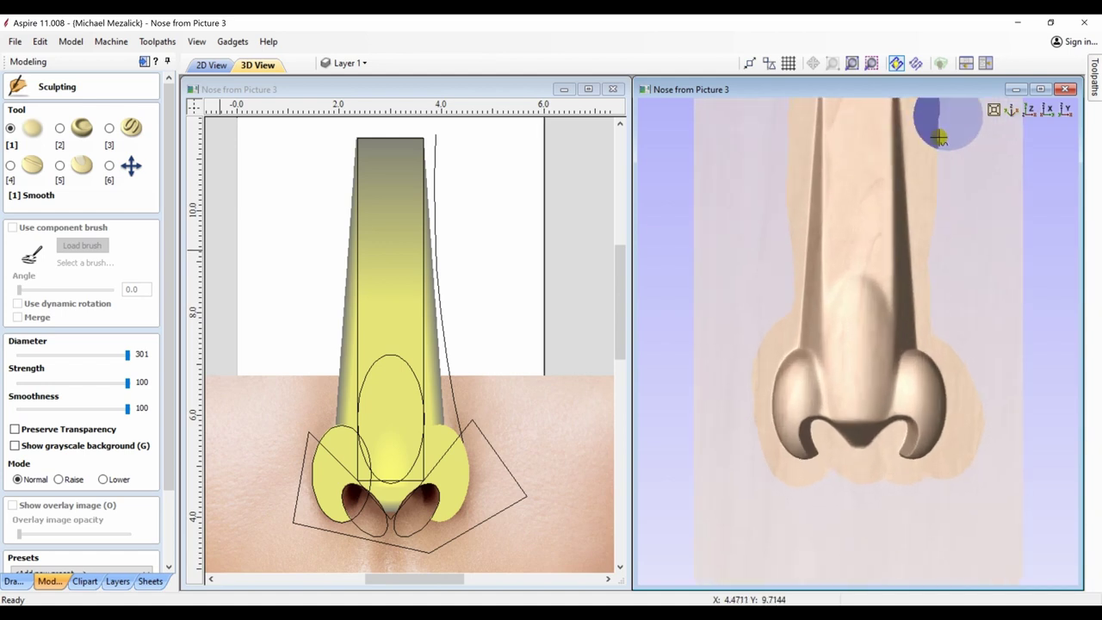
{"action": "left_click_drag", "start_coordinate": [935, 133], "coordinate": [938, 249]}
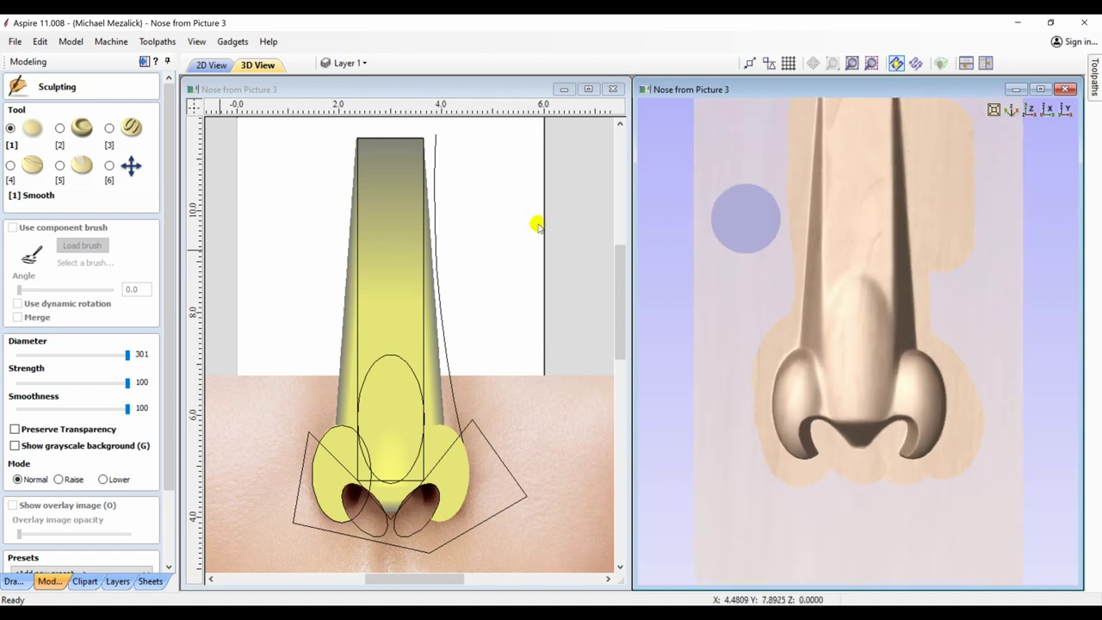
{"action": "left_click", "coordinate": [131, 165]}
{"action": "mouse_move", "coordinate": [822, 219]}
{"action": "left_mouse_down"}
{"action": "mouse_move", "coordinate": [826, 249]}
{"action": "mouse_move", "coordinate": [805, 283]}
{"action": "mouse_move", "coordinate": [800, 218]}
{"action": "left_mouse_up"}
{"action": "left_click", "coordinate": [33, 129]}
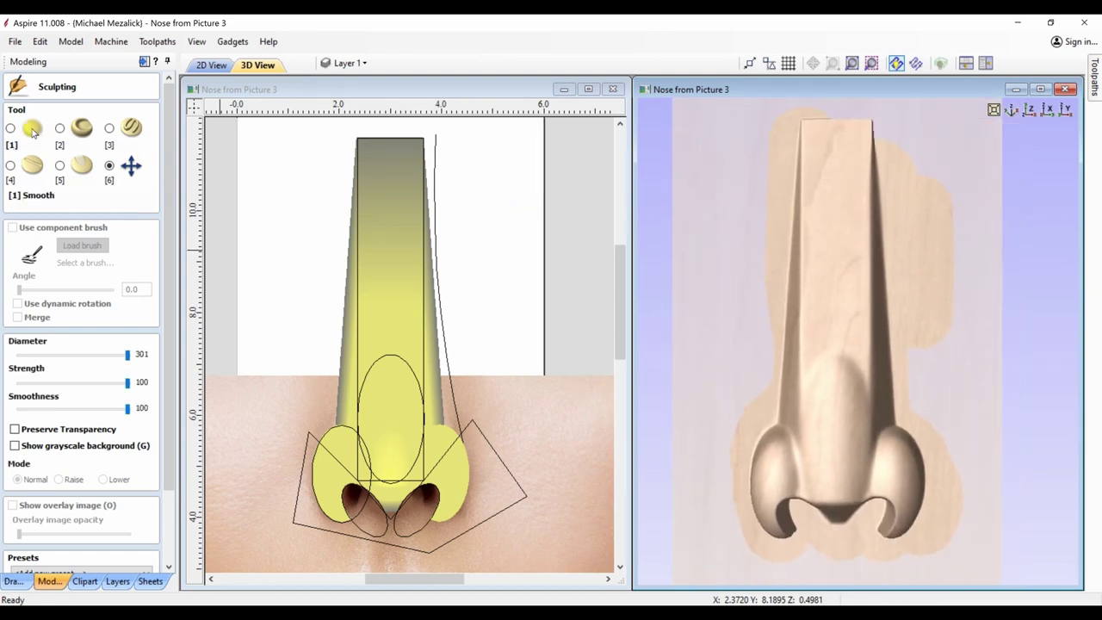
{"action": "mouse_move", "coordinate": [844, 363]}
{"action": "left_mouse_down"}
{"action": "mouse_move", "coordinate": [863, 321]}
{"action": "mouse_move", "coordinate": [854, 384]}
{"action": "mouse_move", "coordinate": [851, 273]}
{"action": "mouse_move", "coordinate": [853, 312]}
{"action": "mouse_move", "coordinate": [832, 381]}
{"action": "mouse_move", "coordinate": [821, 346]}
{"action": "mouse_move", "coordinate": [826, 378]}
{"action": "mouse_move", "coordinate": [853, 387]}
{"action": "mouse_move", "coordinate": [783, 307]}
{"action": "mouse_move", "coordinate": [795, 130]}
{"action": "mouse_move", "coordinate": [868, 138]}
{"action": "mouse_move", "coordinate": [872, 380]}
{"action": "mouse_move", "coordinate": [840, 392]}
{"action": "mouse_move", "coordinate": [818, 420]}
{"action": "mouse_move", "coordinate": [814, 463]}
{"action": "mouse_move", "coordinate": [820, 454]}
{"action": "mouse_move", "coordinate": [844, 521]}
{"action": "mouse_move", "coordinate": [831, 442]}
{"action": "mouse_move", "coordinate": [836, 505]}
{"action": "left_mouse_up"}
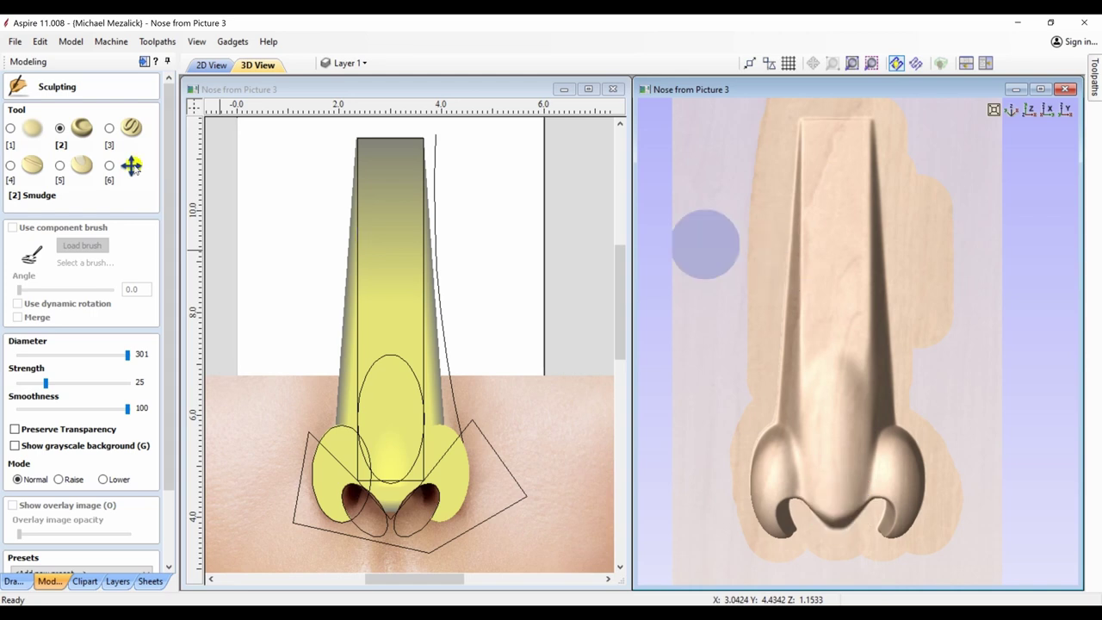
{"action": "mouse_move", "coordinate": [778, 446]}
{"action": "left_mouse_down"}
{"action": "mouse_move", "coordinate": [828, 508]}
{"action": "mouse_move", "coordinate": [895, 504]}
{"action": "mouse_move", "coordinate": [850, 382]}
{"action": "mouse_move", "coordinate": [825, 380]}
{"action": "mouse_move", "coordinate": [764, 486]}
{"action": "mouse_move", "coordinate": [837, 463]}
{"action": "mouse_move", "coordinate": [835, 340]}
{"action": "left_mouse_up"}
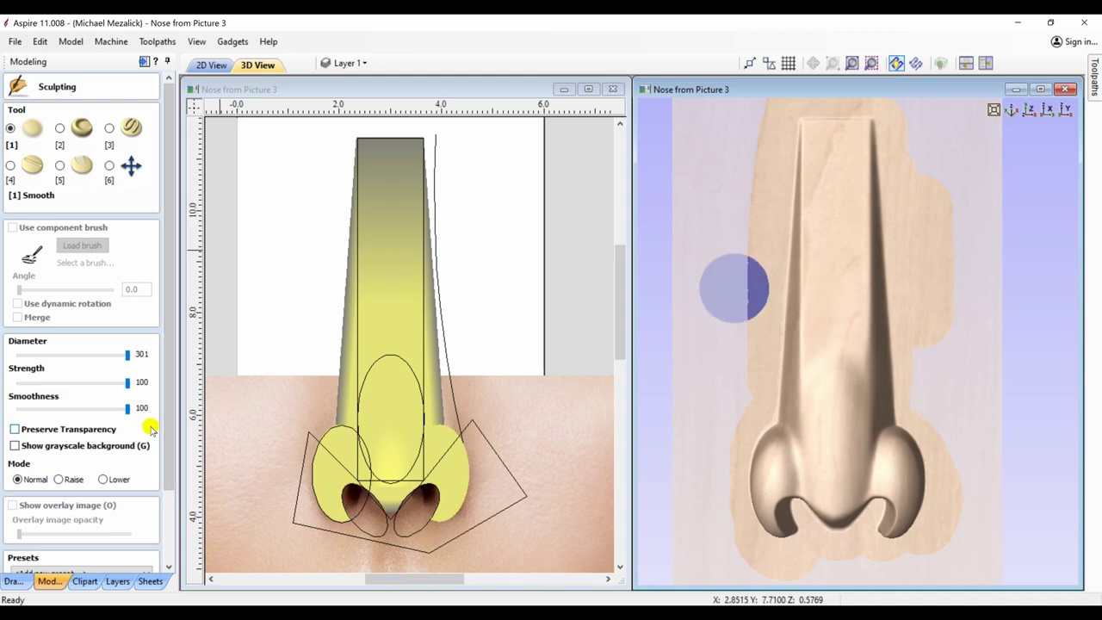
{"action": "left_click_drag", "start_coordinate": [167, 423], "coordinate": [172, 543]}
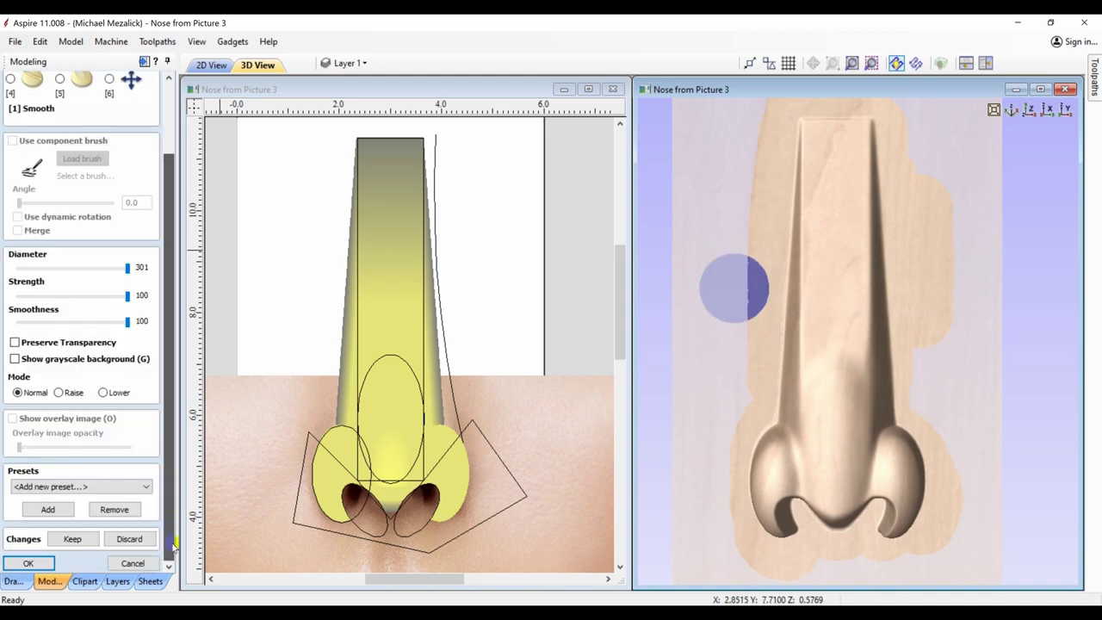
- Keep the sculpting changes and finish sculpting
{"action": "left_click", "coordinate": [72, 540]}
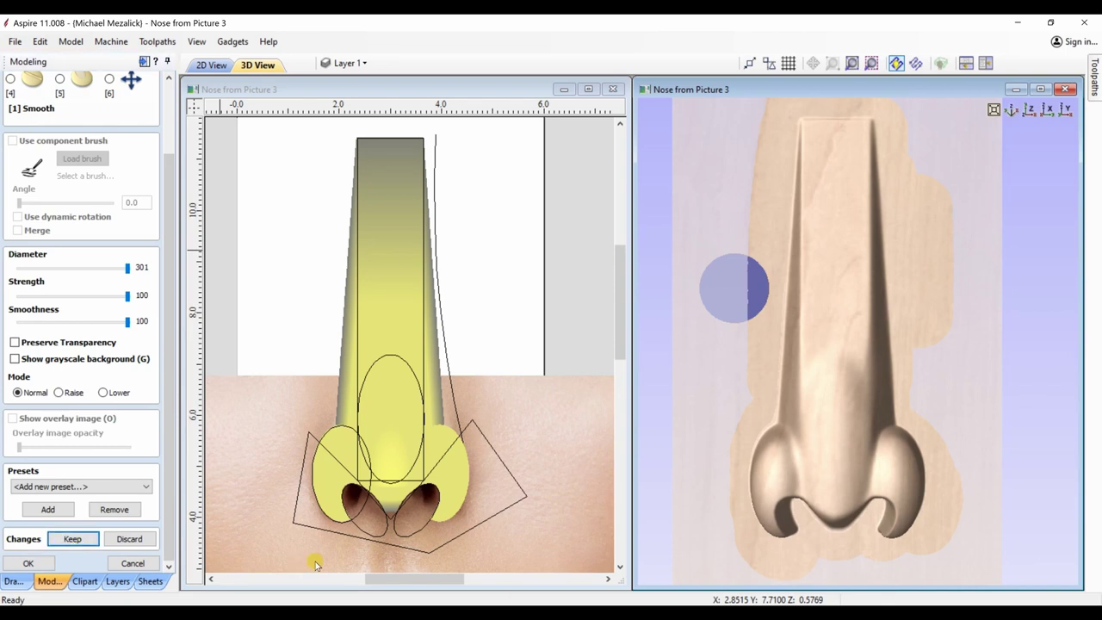
{"action": "key", "text": "2"}
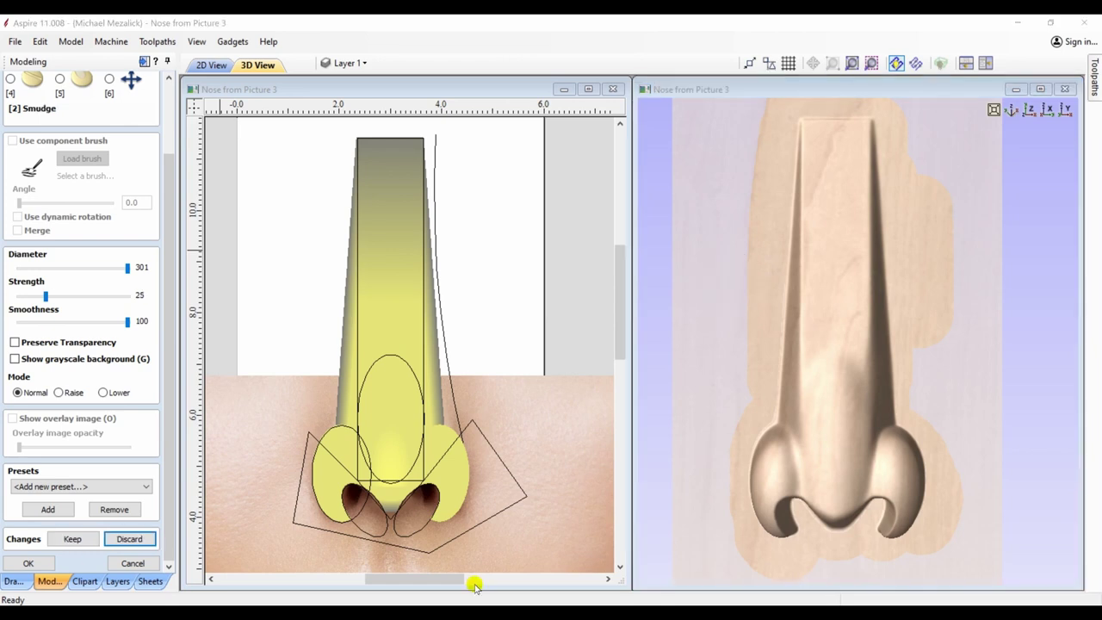
{"action": "left_click", "coordinate": [73, 540]}
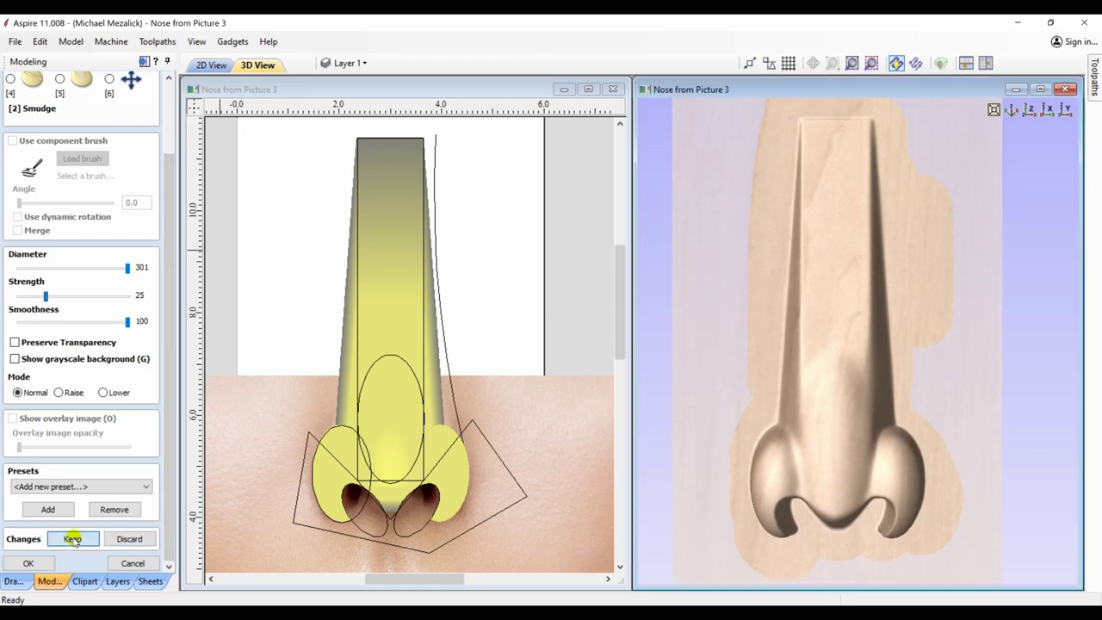
{"action": "left_click", "coordinate": [28, 564]}
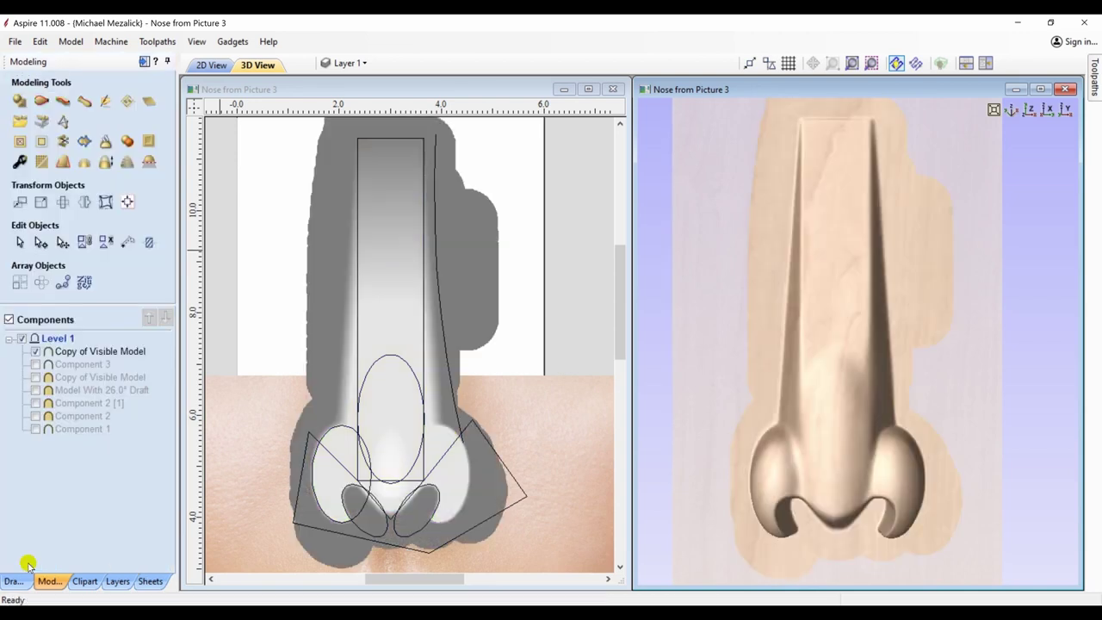
- Bake the Copy of Visible Model into a new component through Component Properties
{"action": "left_click", "coordinate": [330, 292]}
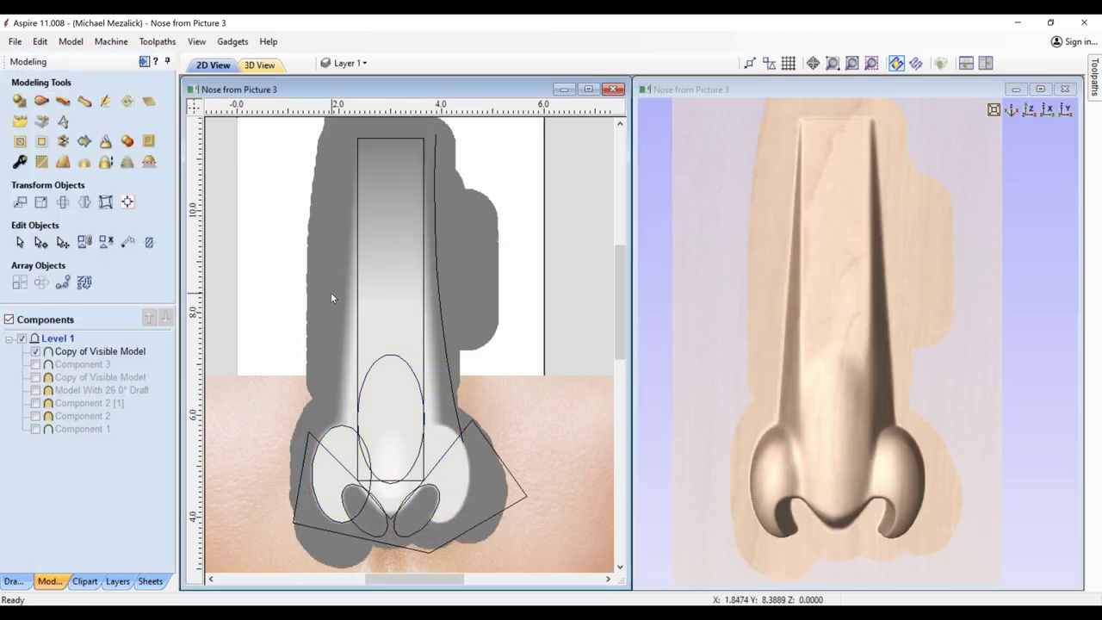
{"action": "left_click", "coordinate": [19, 161]}
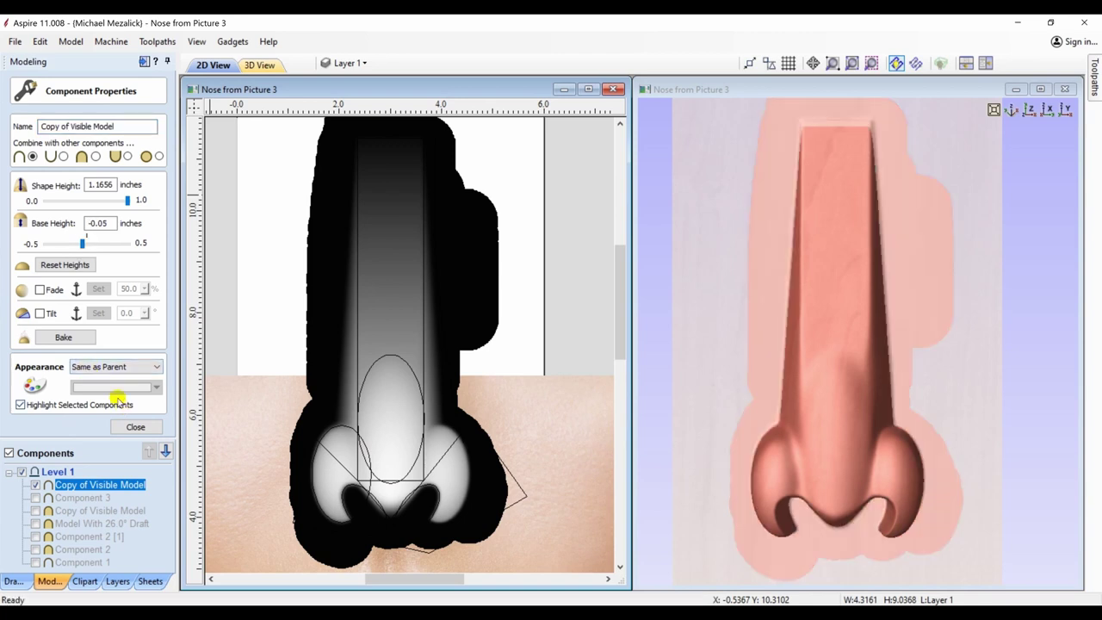
{"action": "left_click", "coordinate": [64, 336]}
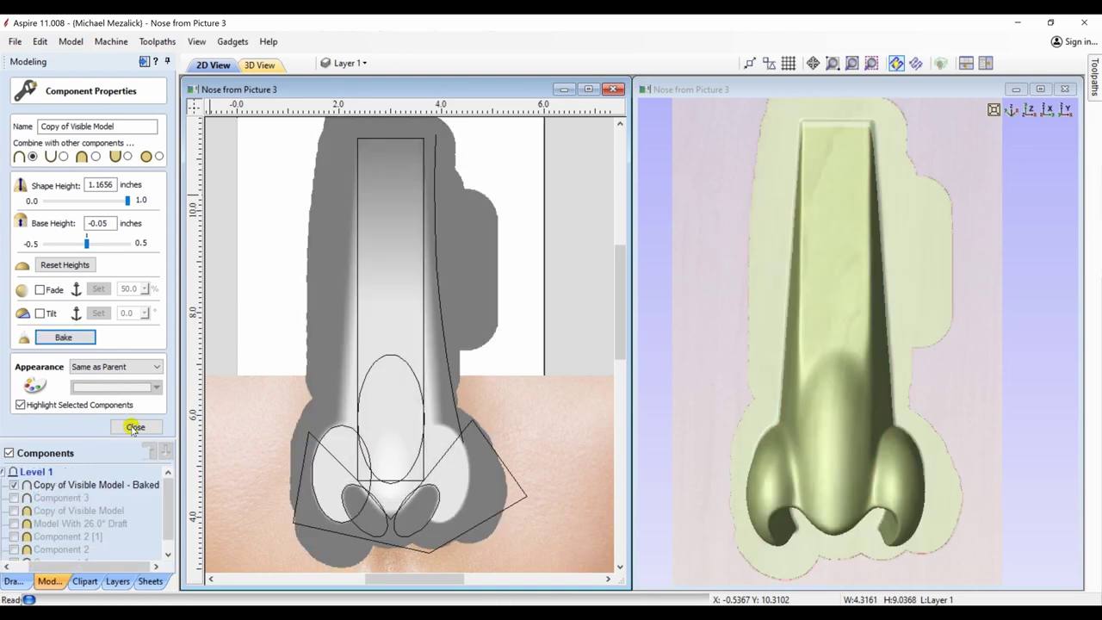
{"action": "left_click", "coordinate": [135, 427]}
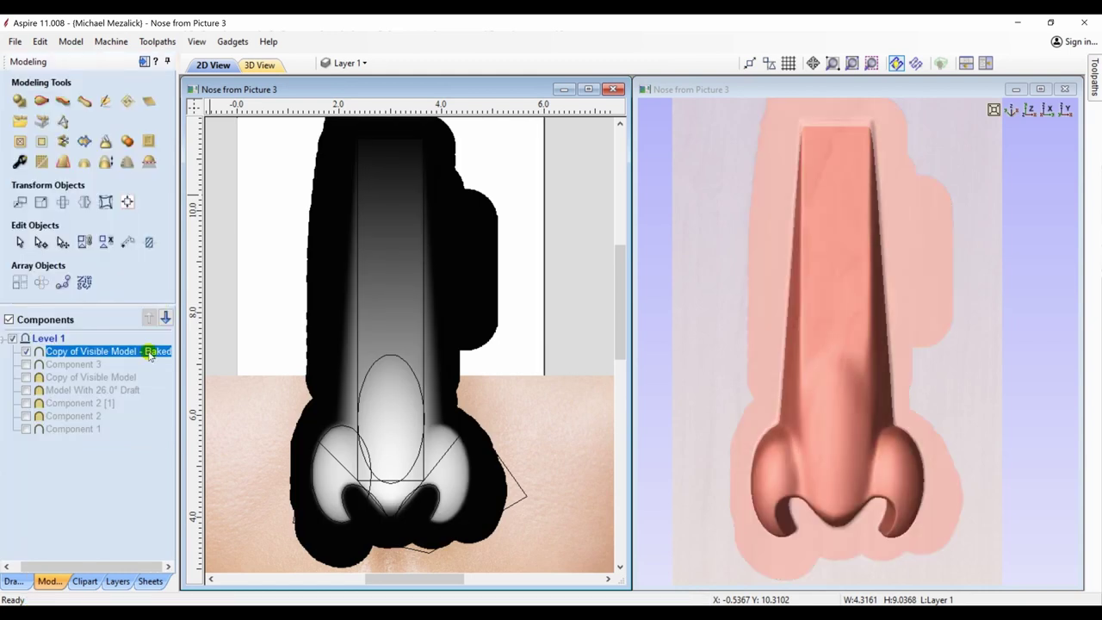
- Replace all heights below 0.0 with transparent
{"action": "left_click", "coordinate": [149, 162]}
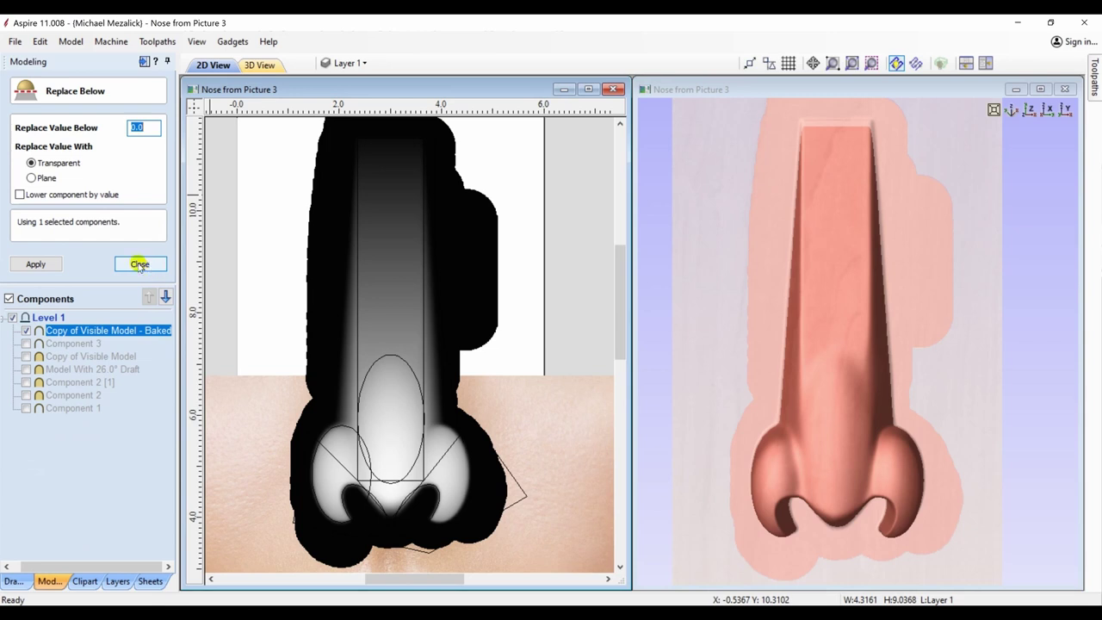
{"action": "left_click", "coordinate": [35, 265]}
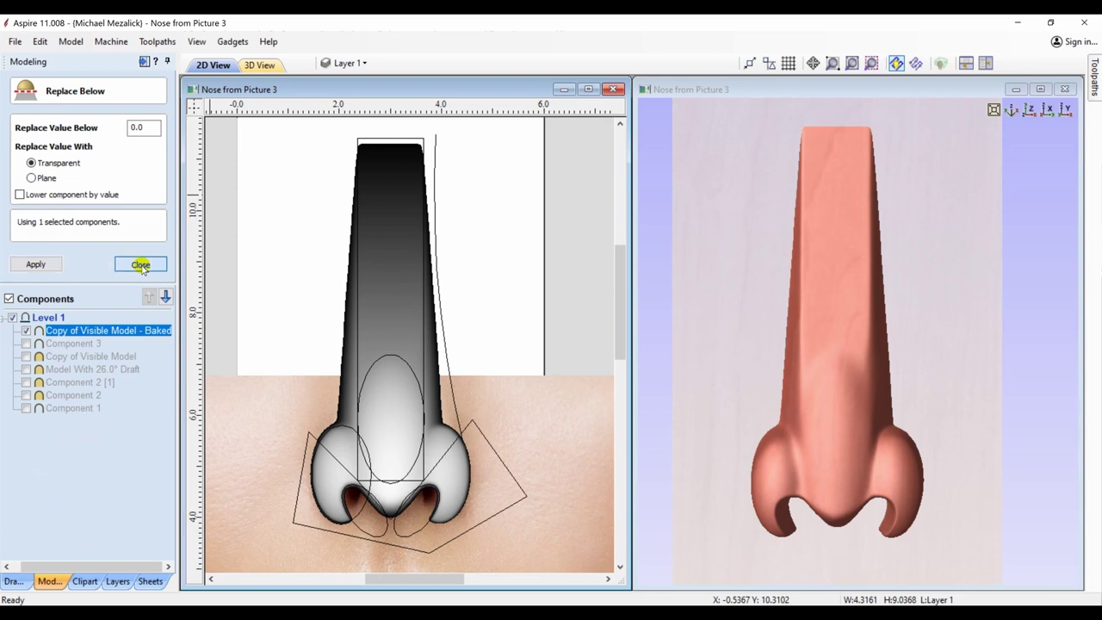
{"action": "left_click", "coordinate": [141, 265]}
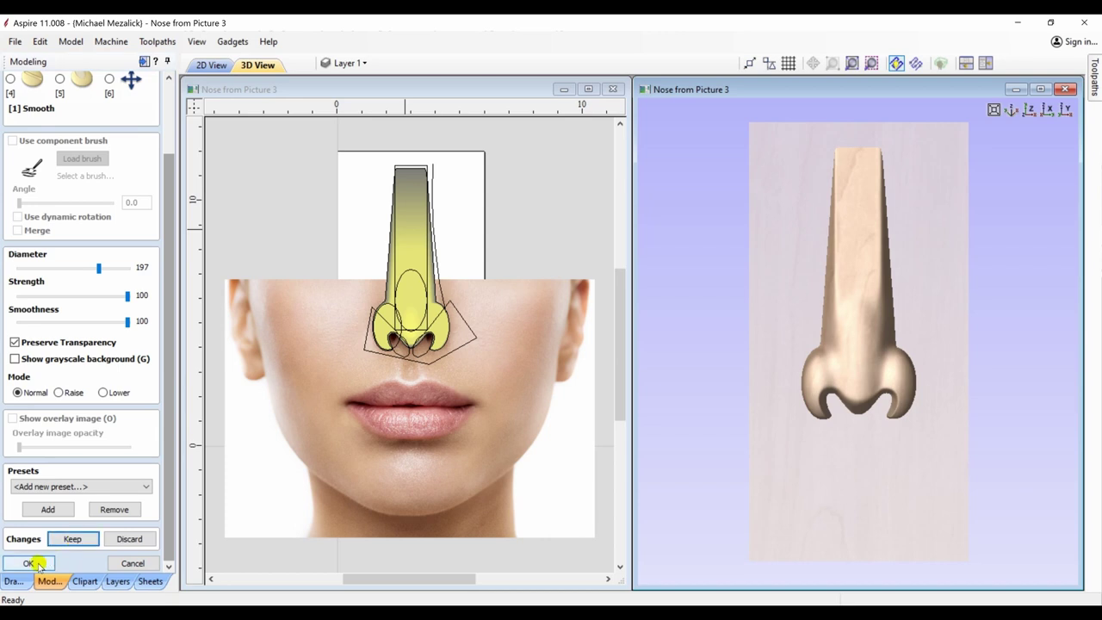
- Finish sculpting with OK and import the Lips.3dClip file into the design
{"action": "left_click", "coordinate": [30, 563]}
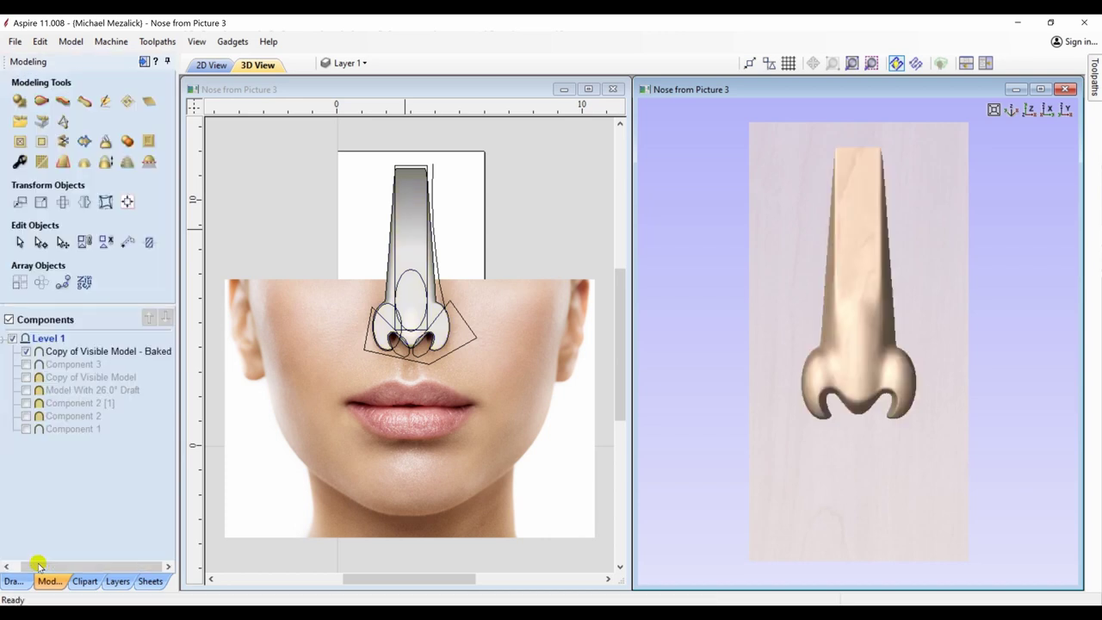
{"action": "left_click", "coordinate": [243, 510]}
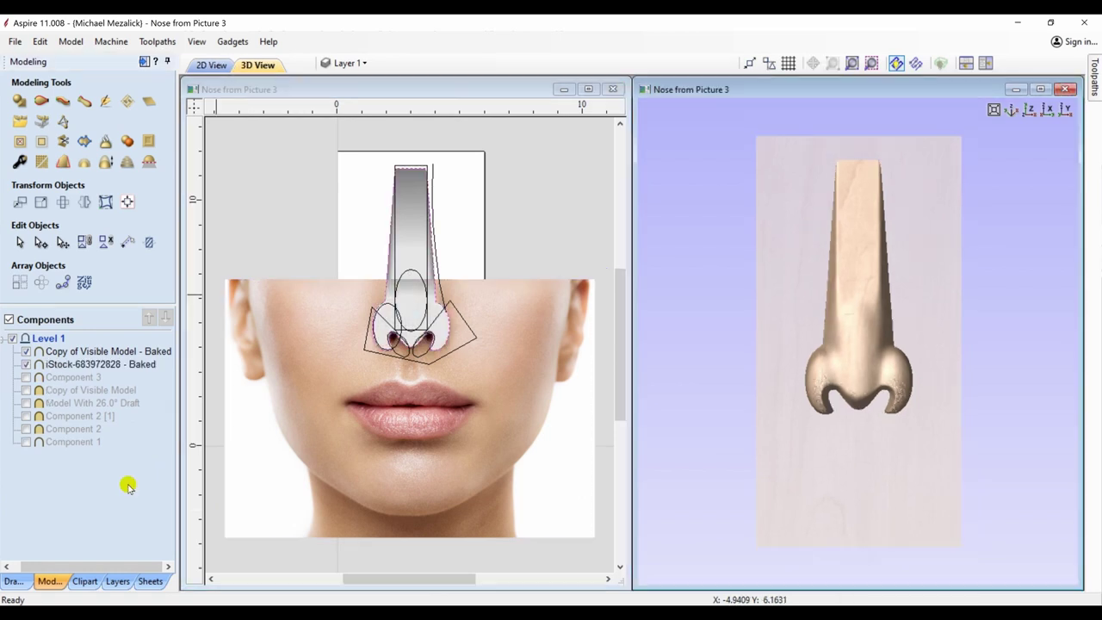
{"action": "left_click", "coordinate": [20, 120]}
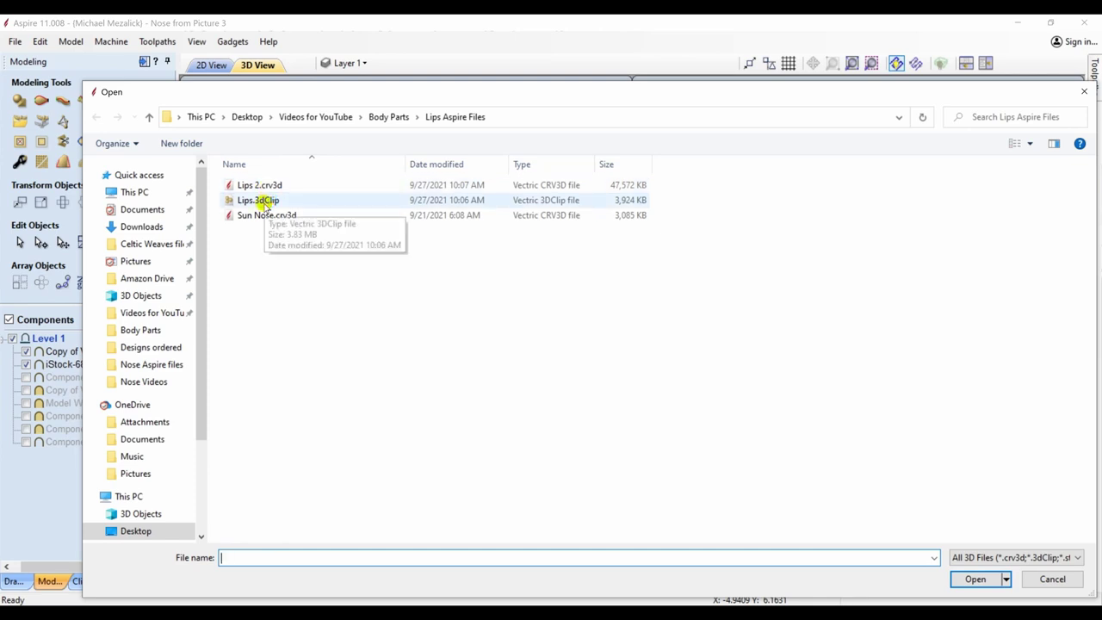
{"action": "left_click", "coordinate": [267, 203]}
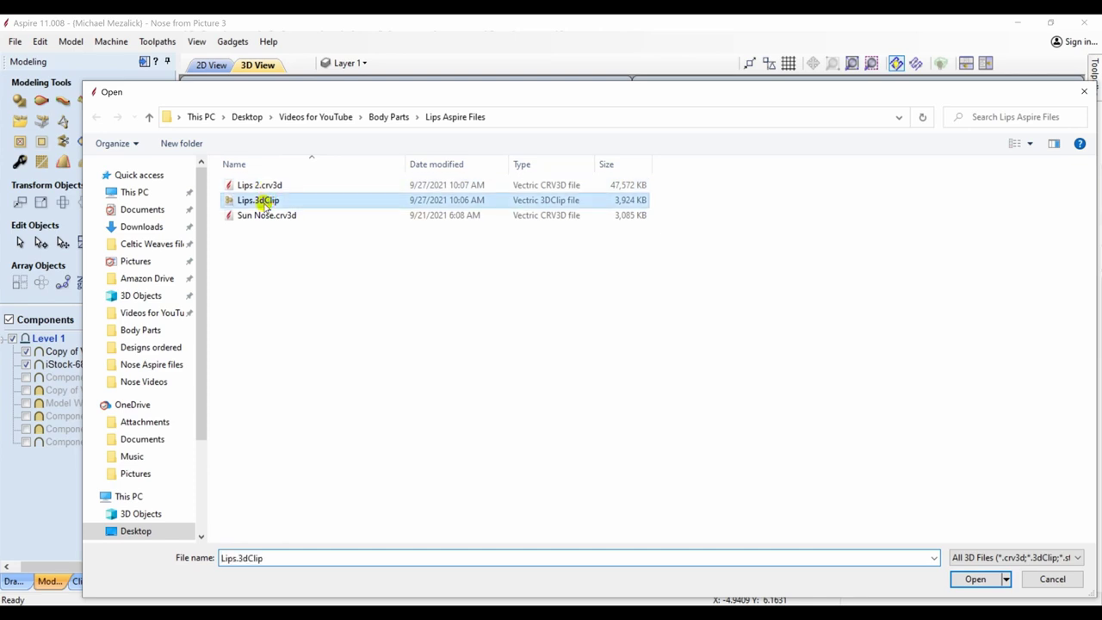
{"action": "left_click", "coordinate": [958, 580]}
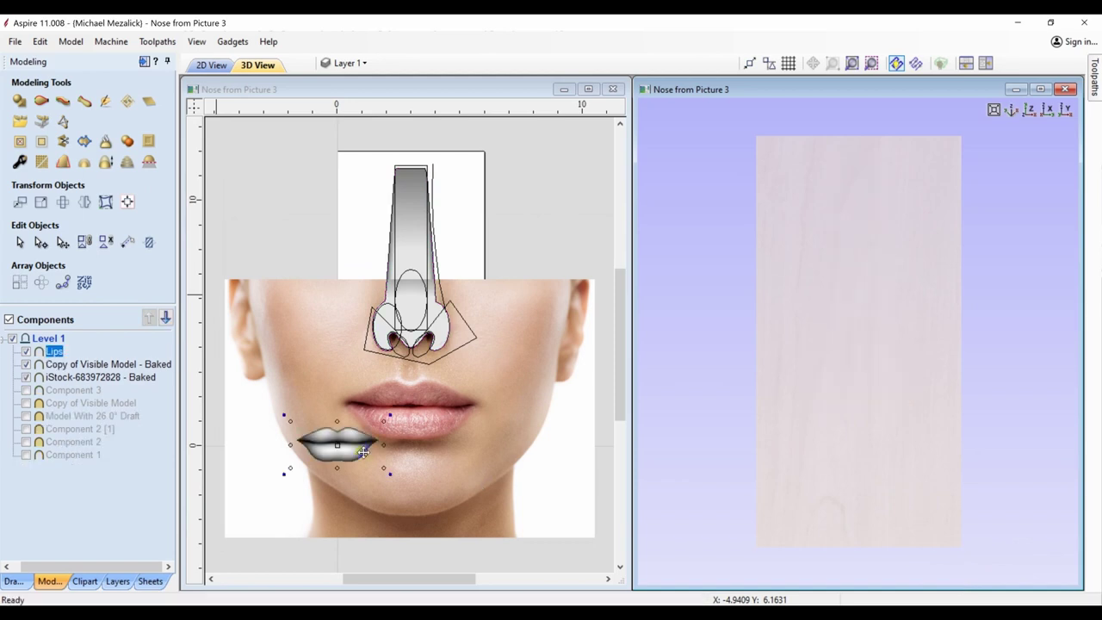
- Move the Lips onto the reference mouth, widen it to about 5.94 × 2.54 inches, and nudge it left
{"action": "left_click_drag", "start_coordinate": [363, 453], "coordinate": [482, 382]}
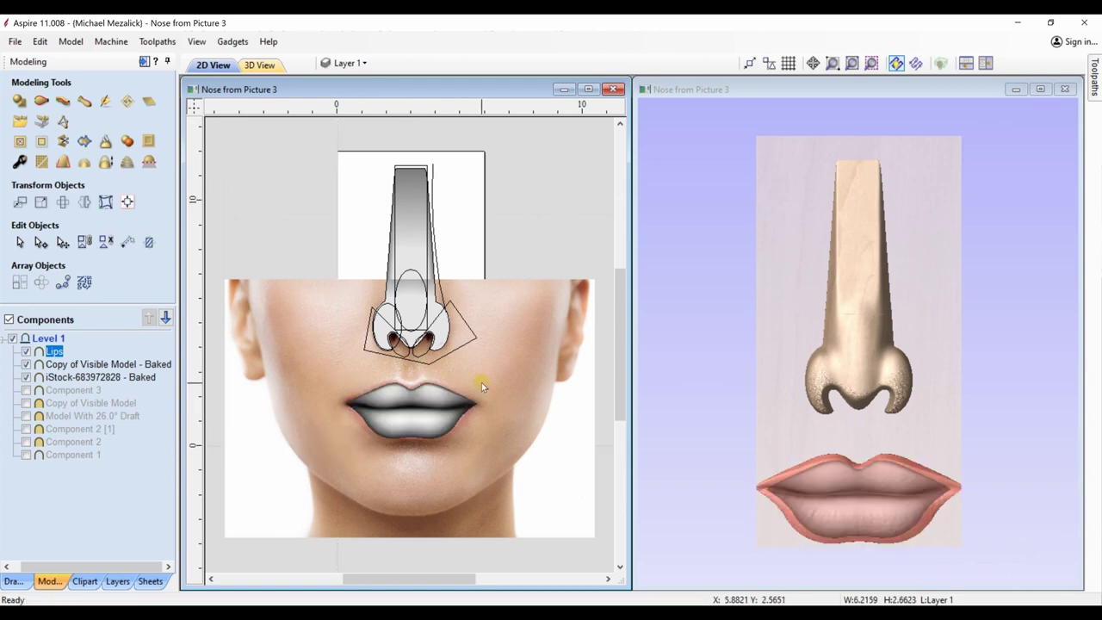
{"action": "left_click", "coordinate": [430, 401]}
{"action": "left_click_drag", "start_coordinate": [422, 404], "coordinate": [422, 402]}
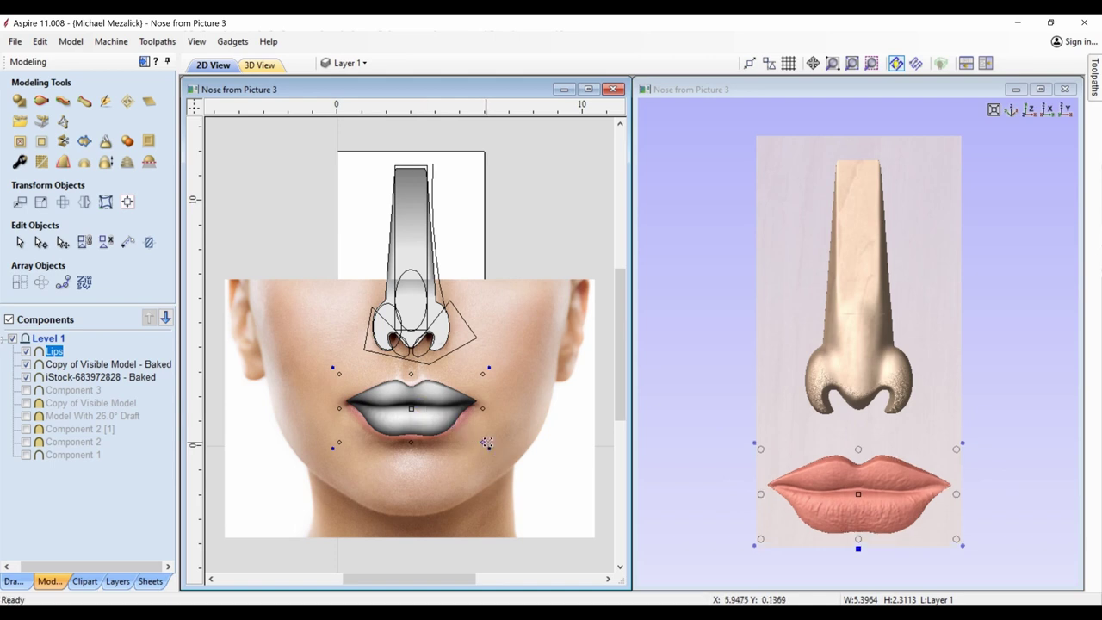
{"action": "left_click_drag", "start_coordinate": [485, 445], "coordinate": [483, 443]}
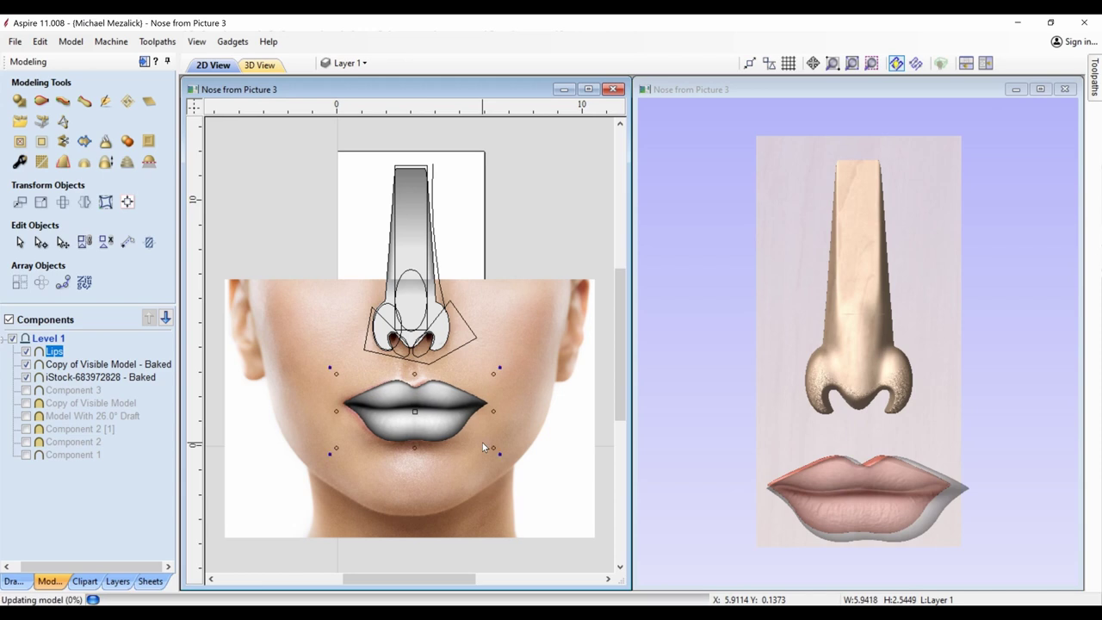
{"action": "key", "text": "Left"}
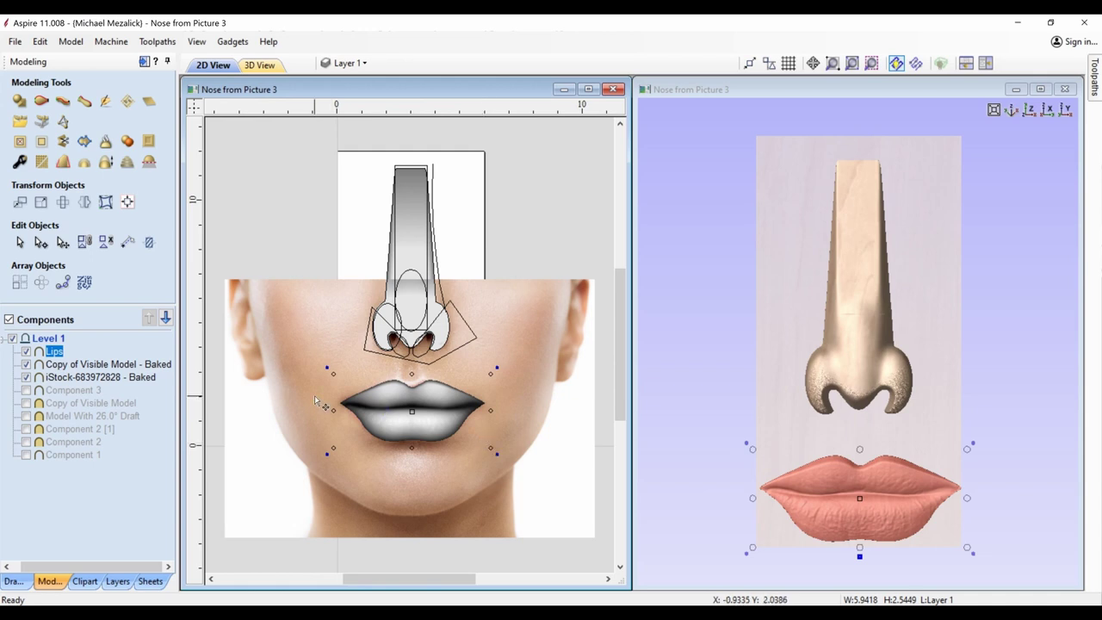
{"action": "left_click", "coordinate": [74, 499]}
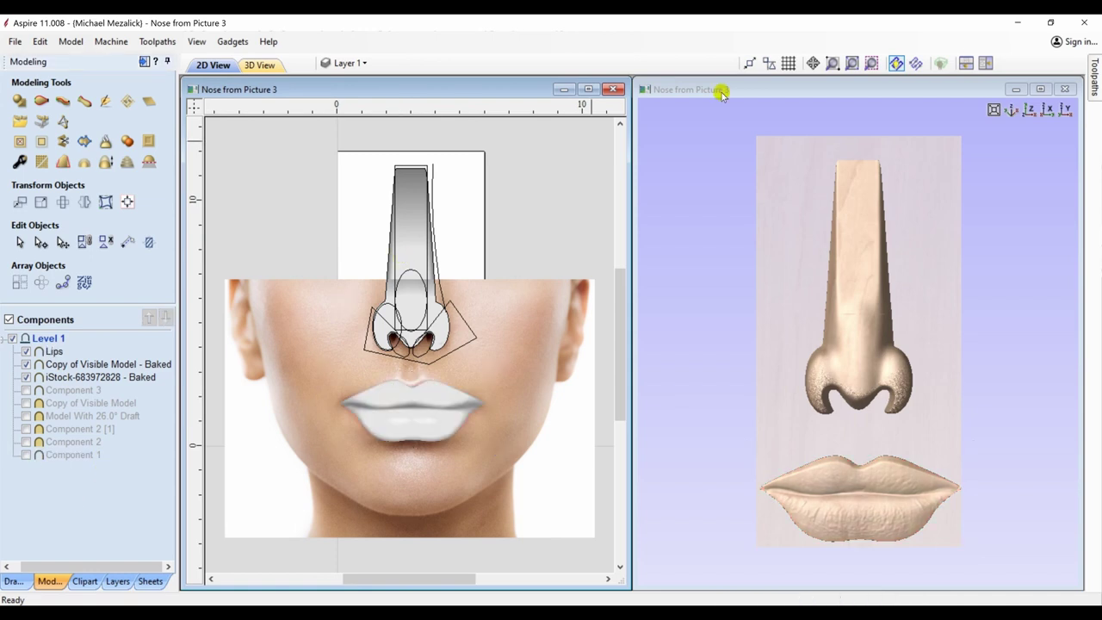
- Maximize the 3D view and turn on Use Shadow Shading for the model
{"action": "left_click", "coordinate": [1040, 89]}
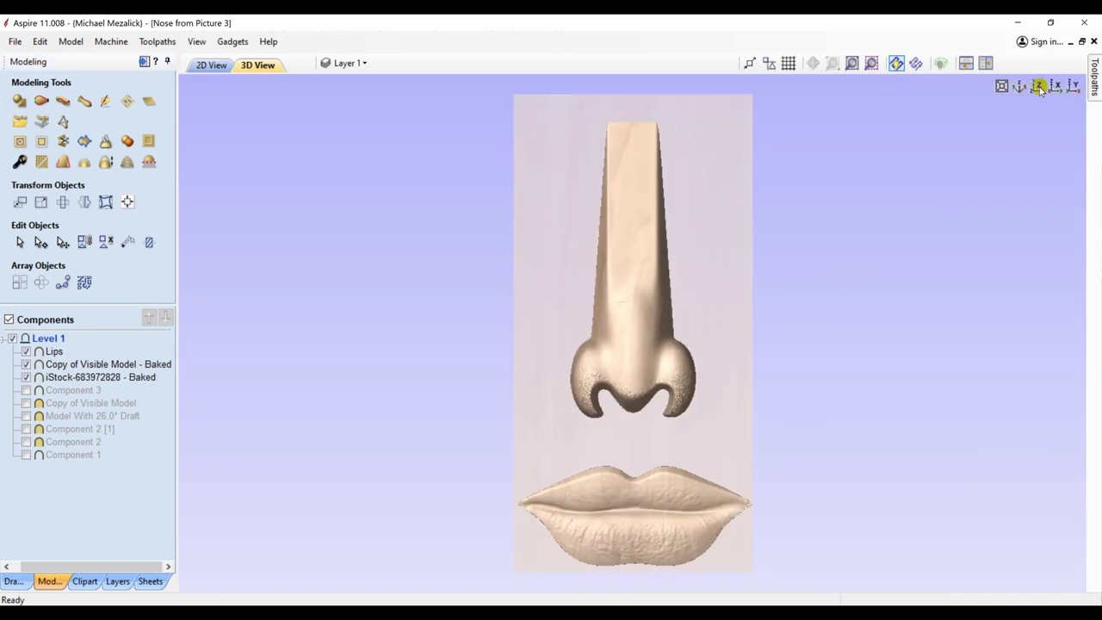
{"action": "left_click", "coordinate": [225, 43]}
{"action": "mouse_move", "coordinate": [196, 41]}
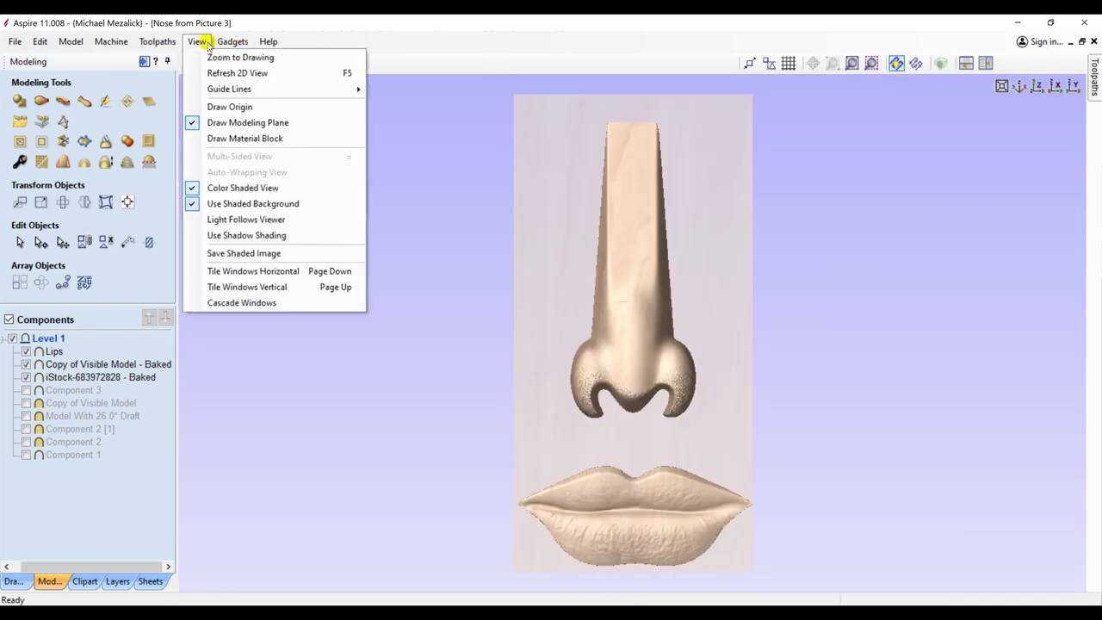
{"action": "left_click", "coordinate": [225, 235]}
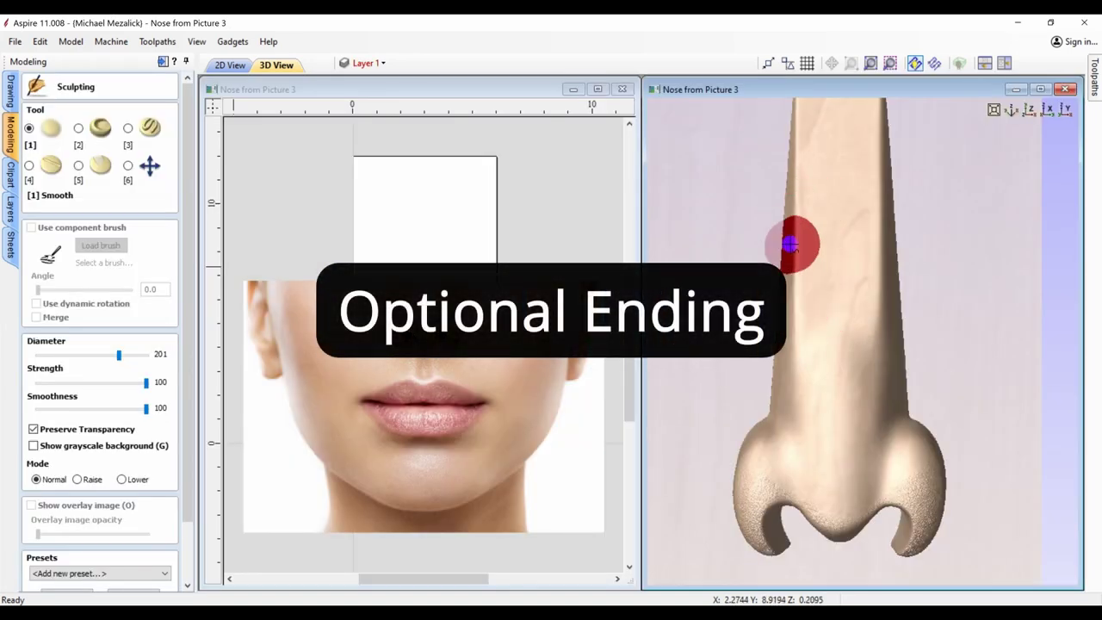
- Smooth the nose's left edge, deposit material over the left nostril and base, then smooth the tip
{"action": "mouse_move", "coordinate": [790, 245]}
{"action": "left_mouse_down"}
{"action": "mouse_move", "coordinate": [797, 113]}
{"action": "mouse_move", "coordinate": [790, 271]}
{"action": "mouse_move", "coordinate": [789, 251]}
{"action": "mouse_move", "coordinate": [792, 268]}
{"action": "mouse_move", "coordinate": [795, 224]}
{"action": "mouse_move", "coordinate": [804, 316]}
{"action": "mouse_move", "coordinate": [795, 189]}
{"action": "left_mouse_up"}
{"action": "left_click", "coordinate": [145, 129]}
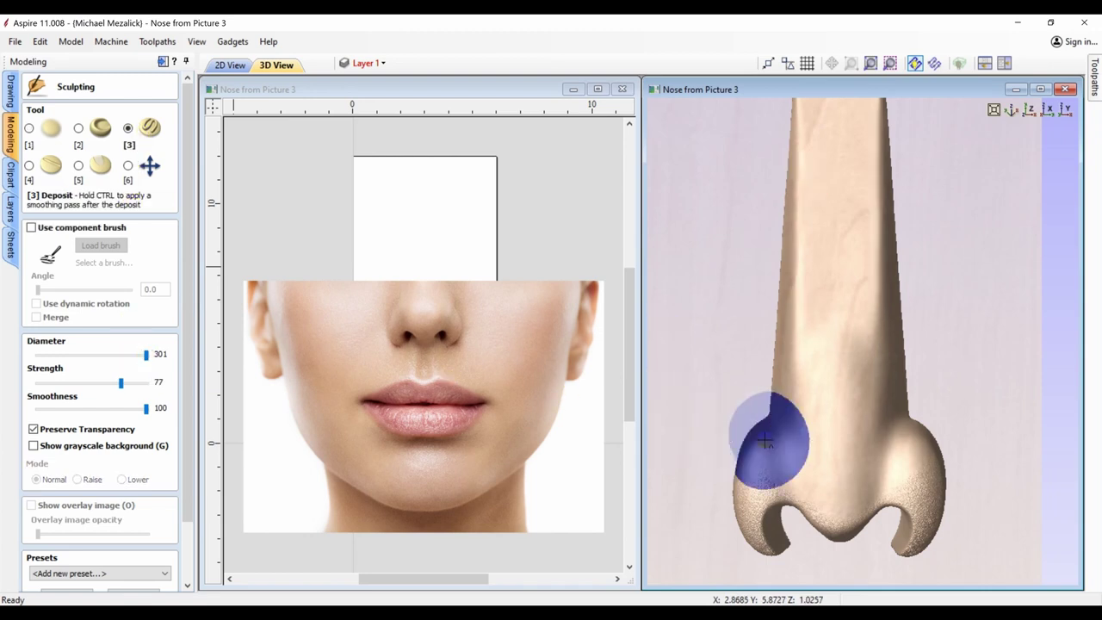
{"action": "left_click_drag", "start_coordinate": [794, 458], "coordinate": [799, 460]}
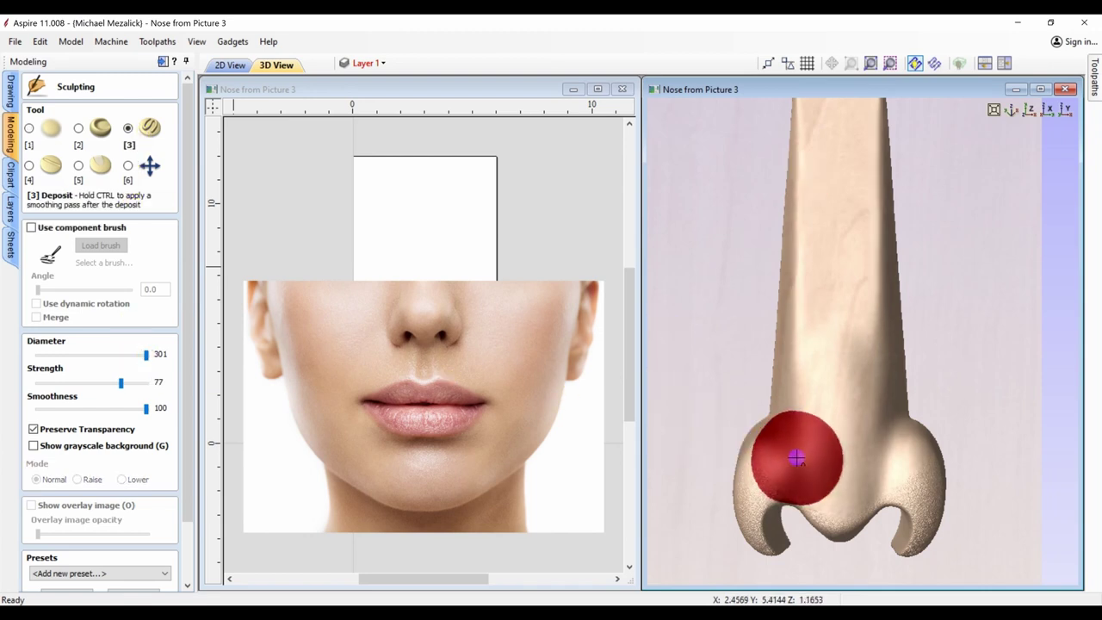
{"action": "left_click_drag", "start_coordinate": [797, 459], "coordinate": [817, 461]}
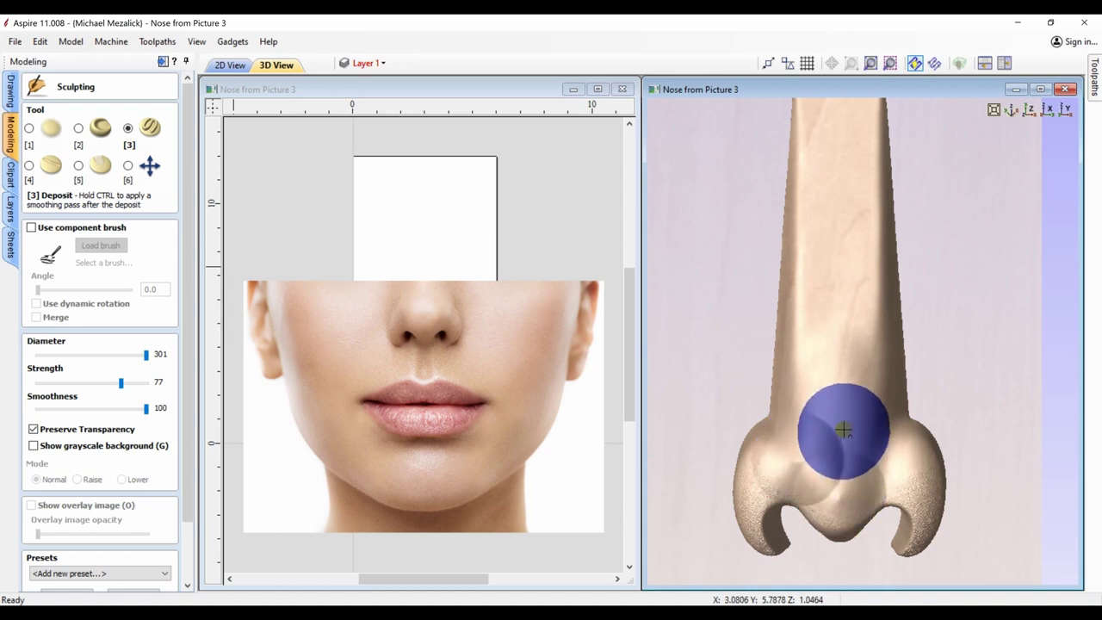
{"action": "left_click_drag", "start_coordinate": [841, 423], "coordinate": [843, 400]}
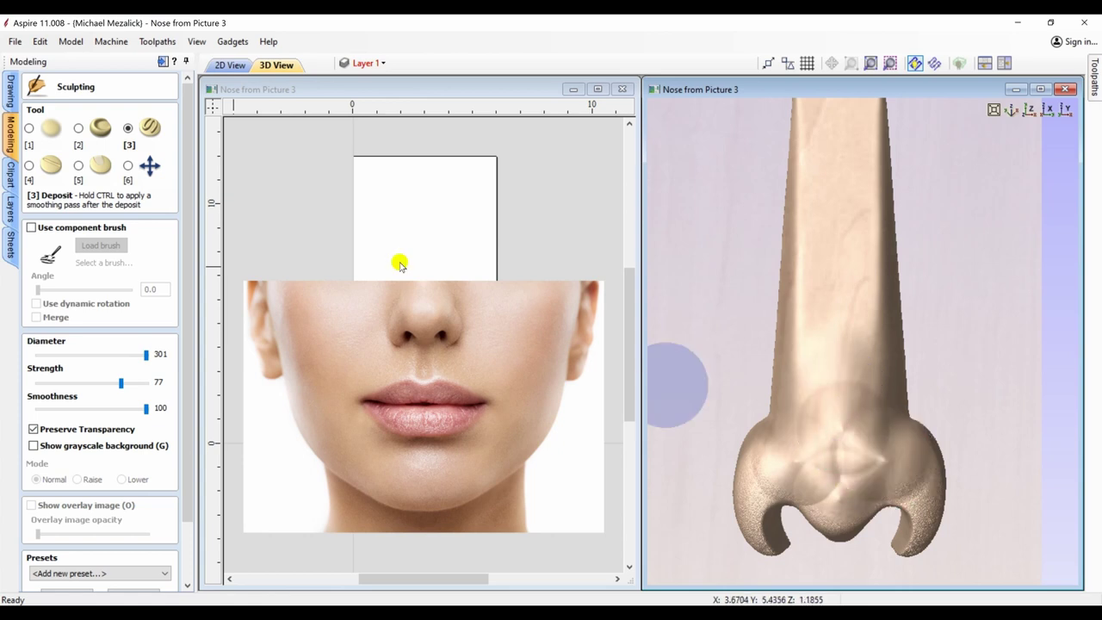
{"action": "key", "text": "1"}
{"action": "mouse_move", "coordinate": [833, 466]}
{"action": "left_mouse_down"}
{"action": "mouse_move", "coordinate": [917, 489]}
{"action": "mouse_move", "coordinate": [925, 529]}
{"action": "mouse_move", "coordinate": [870, 457]}
{"action": "mouse_move", "coordinate": [875, 477]}
{"action": "mouse_move", "coordinate": [915, 472]}
{"action": "mouse_move", "coordinate": [828, 437]}
{"action": "mouse_move", "coordinate": [839, 446]}
{"action": "mouse_move", "coordinate": [783, 461]}
{"action": "mouse_move", "coordinate": [797, 454]}
{"action": "mouse_move", "coordinate": [759, 487]}
{"action": "mouse_move", "coordinate": [825, 486]}
{"action": "mouse_move", "coordinate": [839, 457]}
{"action": "left_mouse_up"}
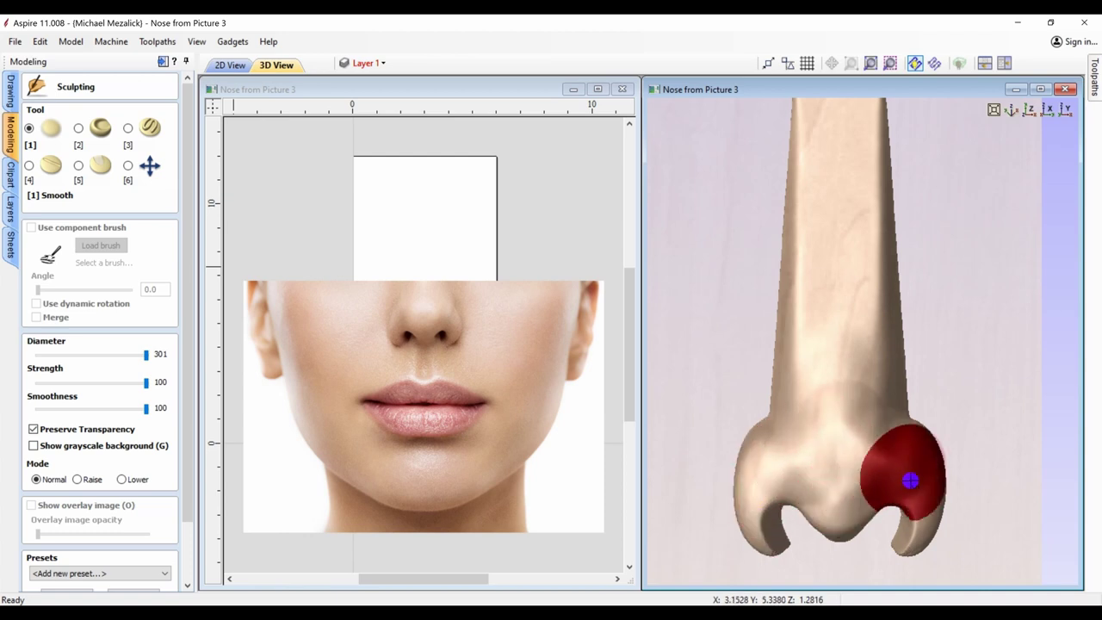
- Smooth the nose base from both lobes toward the centre and up the bridge
{"action": "mouse_move", "coordinate": [913, 491]}
{"action": "left_mouse_down"}
{"action": "mouse_move", "coordinate": [842, 443]}
{"action": "mouse_move", "coordinate": [841, 483]}
{"action": "mouse_move", "coordinate": [882, 450]}
{"action": "left_mouse_up"}
{"action": "mouse_move", "coordinate": [814, 418]}
{"action": "left_mouse_down"}
{"action": "mouse_move", "coordinate": [848, 424]}
{"action": "mouse_move", "coordinate": [874, 394]}
{"action": "mouse_move", "coordinate": [871, 449]}
{"action": "mouse_move", "coordinate": [856, 388]}
{"action": "mouse_move", "coordinate": [897, 459]}
{"action": "mouse_move", "coordinate": [912, 516]}
{"action": "mouse_move", "coordinate": [873, 454]}
{"action": "mouse_move", "coordinate": [826, 502]}
{"action": "left_mouse_up"}
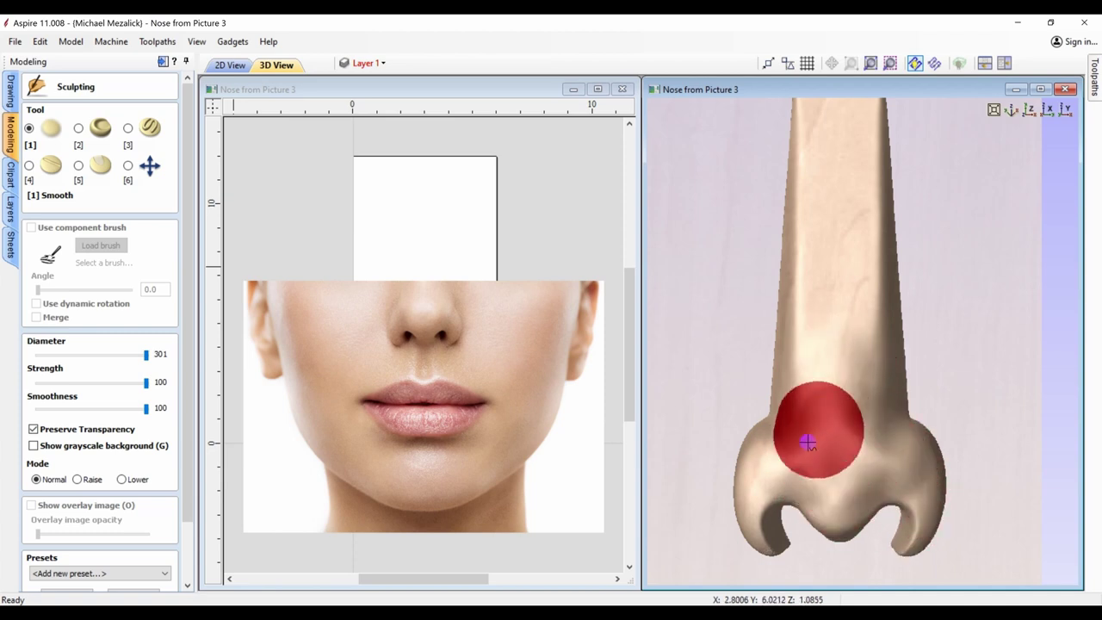
{"action": "left_click_drag", "start_coordinate": [797, 451], "coordinate": [821, 483]}
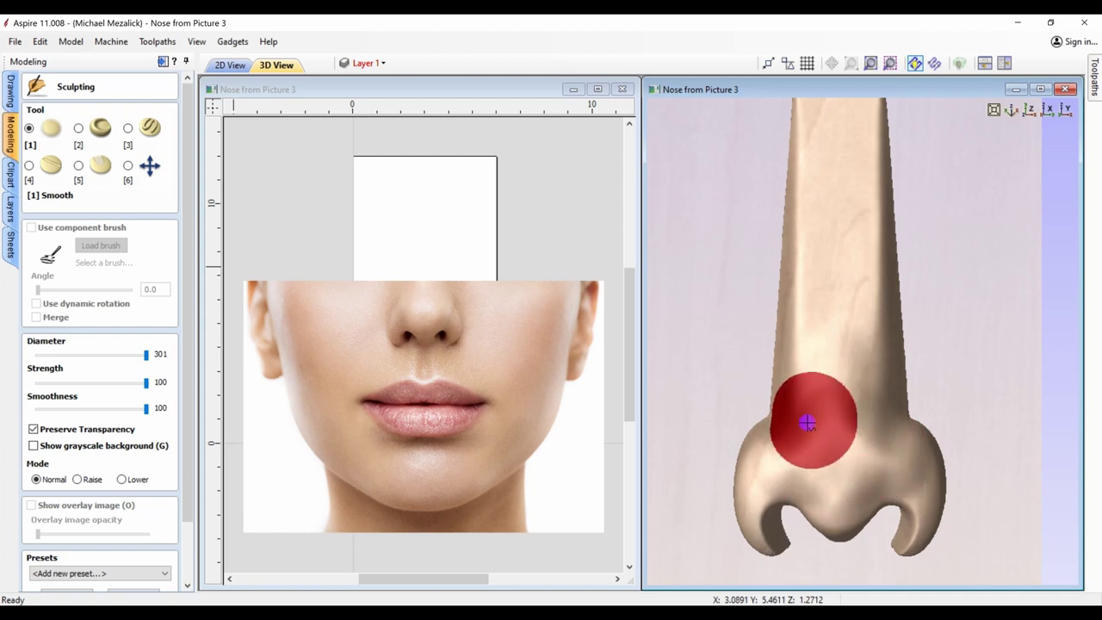
{"action": "left_click_drag", "start_coordinate": [802, 428], "coordinate": [779, 414]}
{"action": "left_click", "coordinate": [51, 165]}
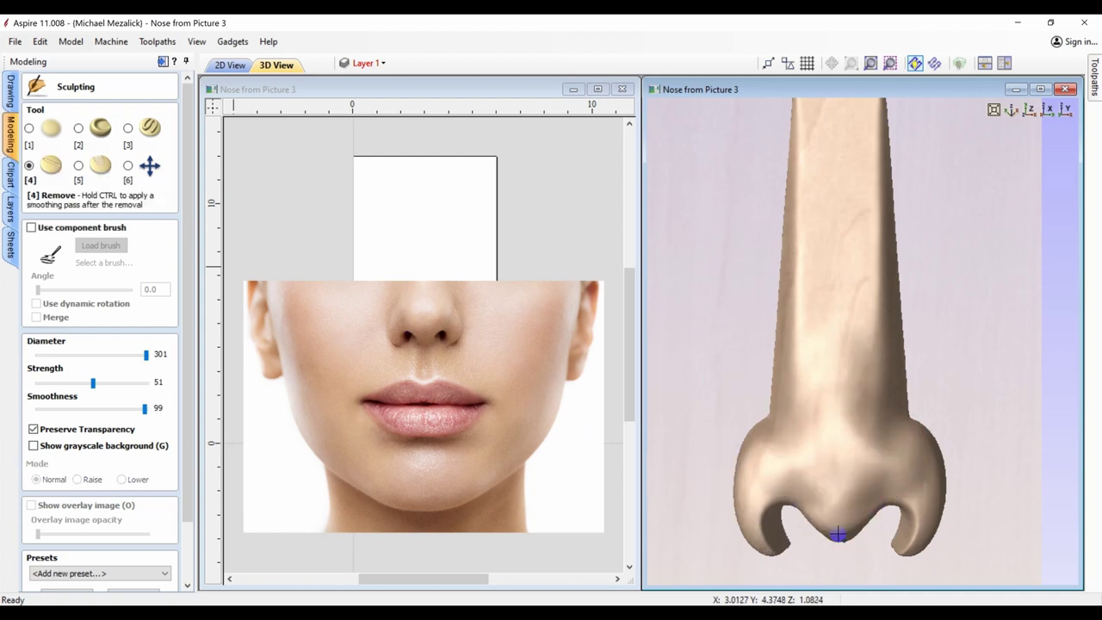
{"action": "key", "text": "1"}
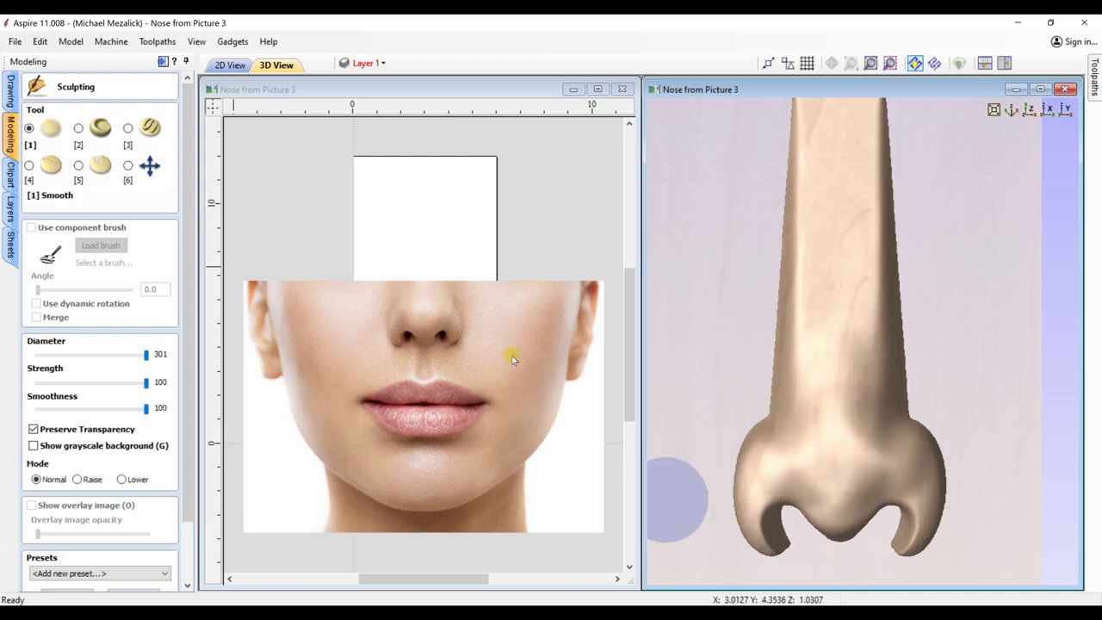
{"action": "left_click", "coordinate": [839, 428]}
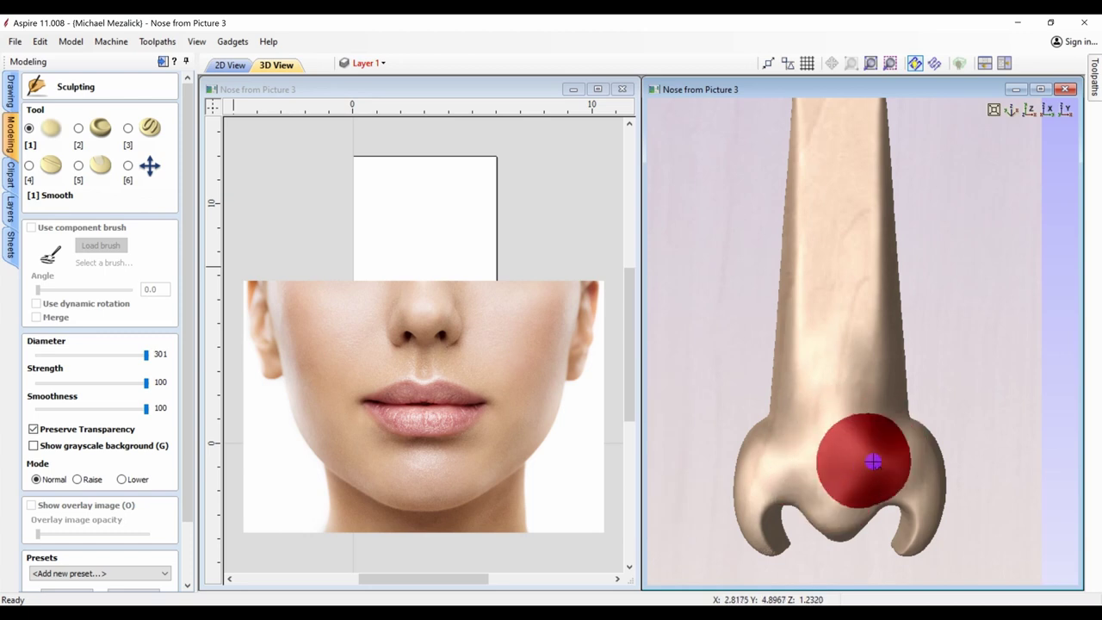
{"action": "mouse_move", "coordinate": [891, 463]}
{"action": "left_mouse_down"}
{"action": "mouse_move", "coordinate": [866, 393]}
{"action": "mouse_move", "coordinate": [882, 434]}
{"action": "mouse_move", "coordinate": [836, 381]}
{"action": "mouse_move", "coordinate": [796, 457]}
{"action": "mouse_move", "coordinate": [821, 495]}
{"action": "mouse_move", "coordinate": [849, 450]}
{"action": "mouse_move", "coordinate": [844, 495]}
{"action": "mouse_move", "coordinate": [848, 392]}
{"action": "mouse_move", "coordinate": [797, 481]}
{"action": "mouse_move", "coordinate": [837, 501]}
{"action": "mouse_move", "coordinate": [861, 459]}
{"action": "mouse_move", "coordinate": [863, 399]}
{"action": "mouse_move", "coordinate": [881, 404]}
{"action": "mouse_move", "coordinate": [863, 412]}
{"action": "mouse_move", "coordinate": [880, 427]}
{"action": "mouse_move", "coordinate": [871, 461]}
{"action": "mouse_move", "coordinate": [884, 447]}
{"action": "mouse_move", "coordinate": [869, 460]}
{"action": "mouse_move", "coordinate": [870, 434]}
{"action": "mouse_move", "coordinate": [883, 447]}
{"action": "mouse_move", "coordinate": [861, 467]}
{"action": "mouse_move", "coordinate": [870, 395]}
{"action": "mouse_move", "coordinate": [871, 452]}
{"action": "mouse_move", "coordinate": [863, 386]}
{"action": "mouse_move", "coordinate": [890, 471]}
{"action": "mouse_move", "coordinate": [922, 484]}
{"action": "mouse_move", "coordinate": [845, 455]}
{"action": "mouse_move", "coordinate": [854, 448]}
{"action": "mouse_move", "coordinate": [910, 469]}
{"action": "mouse_move", "coordinate": [821, 460]}
{"action": "mouse_move", "coordinate": [846, 426]}
{"action": "mouse_move", "coordinate": [847, 362]}
{"action": "left_mouse_up"}
- Smudge the left and right nostril edges, then smooth the left nostril and nose centre
{"action": "left_click", "coordinate": [142, 129]}
{"action": "left_click", "coordinate": [54, 129]}
{"action": "left_click", "coordinate": [100, 127]}
{"action": "mouse_move", "coordinate": [714, 428]}
{"action": "left_mouse_down"}
{"action": "mouse_move", "coordinate": [731, 451]}
{"action": "mouse_move", "coordinate": [728, 490]}
{"action": "left_mouse_up"}
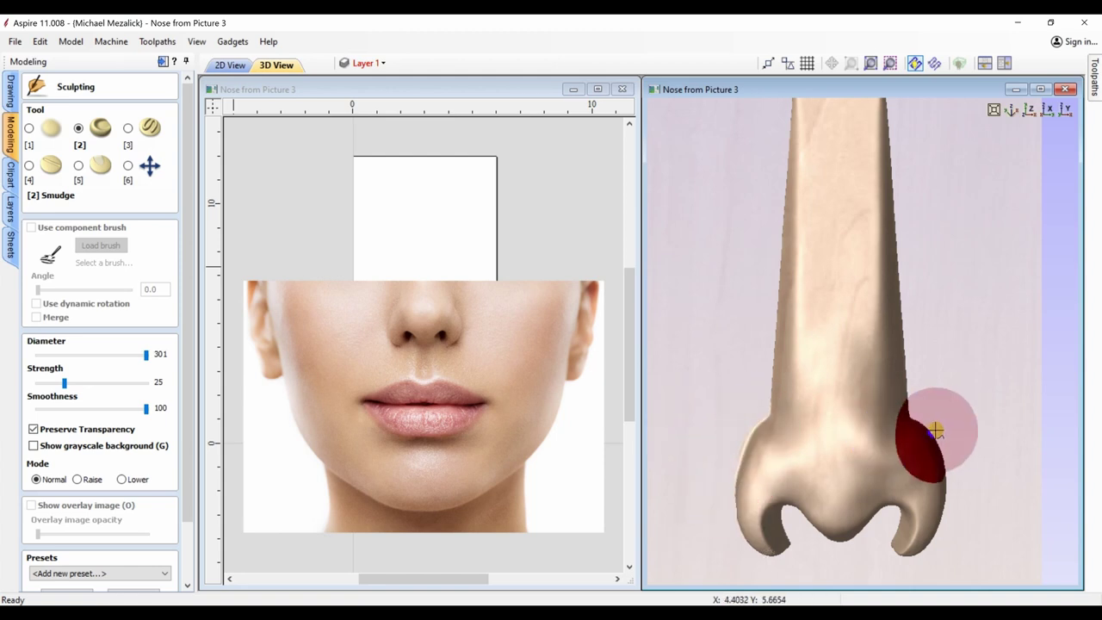
{"action": "mouse_move", "coordinate": [935, 431]}
{"action": "left_mouse_down"}
{"action": "mouse_move", "coordinate": [915, 438]}
{"action": "mouse_move", "coordinate": [933, 441]}
{"action": "mouse_move", "coordinate": [949, 486]}
{"action": "mouse_move", "coordinate": [937, 426]}
{"action": "left_mouse_up"}
{"action": "left_click", "coordinate": [726, 517]}
{"action": "key", "text": "1"}
{"action": "mouse_move", "coordinate": [779, 396]}
{"action": "left_mouse_down"}
{"action": "mouse_move", "coordinate": [763, 431]}
{"action": "mouse_move", "coordinate": [748, 491]}
{"action": "mouse_move", "coordinate": [887, 444]}
{"action": "mouse_move", "coordinate": [885, 431]}
{"action": "mouse_move", "coordinate": [862, 447]}
{"action": "mouse_move", "coordinate": [875, 428]}
{"action": "mouse_move", "coordinate": [868, 448]}
{"action": "mouse_move", "coordinate": [860, 413]}
{"action": "mouse_move", "coordinate": [875, 360]}
{"action": "mouse_move", "coordinate": [884, 416]}
{"action": "mouse_move", "coordinate": [869, 465]}
{"action": "mouse_move", "coordinate": [851, 483]}
{"action": "mouse_move", "coordinate": [860, 447]}
{"action": "mouse_move", "coordinate": [846, 475]}
{"action": "mouse_move", "coordinate": [880, 475]}
{"action": "mouse_move", "coordinate": [815, 517]}
{"action": "mouse_move", "coordinate": [860, 425]}
{"action": "mouse_move", "coordinate": [815, 470]}
{"action": "mouse_move", "coordinate": [834, 382]}
{"action": "mouse_move", "coordinate": [808, 416]}
{"action": "mouse_move", "coordinate": [826, 385]}
{"action": "mouse_move", "coordinate": [859, 407]}
{"action": "mouse_move", "coordinate": [878, 379]}
{"action": "mouse_move", "coordinate": [884, 149]}
{"action": "mouse_move", "coordinate": [862, 424]}
{"action": "mouse_move", "coordinate": [832, 517]}
{"action": "mouse_move", "coordinate": [855, 391]}
{"action": "mouse_move", "coordinate": [841, 437]}
{"action": "mouse_move", "coordinate": [854, 449]}
{"action": "mouse_move", "coordinate": [818, 457]}
{"action": "left_mouse_up"}
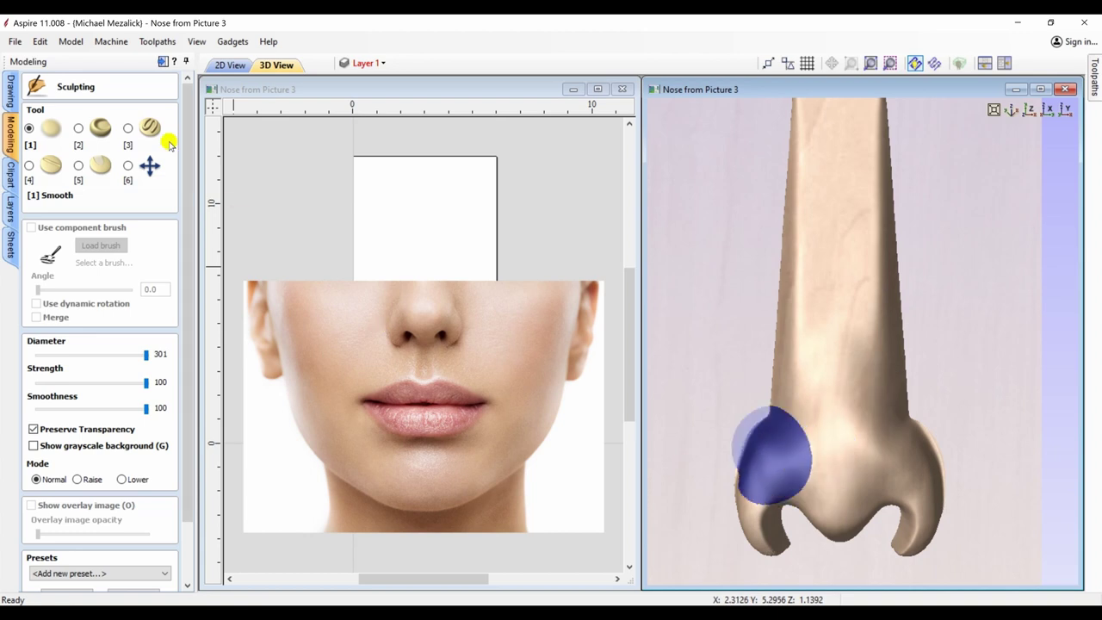
- Smooth across both nostrils, then smudge the nose tip and right nostril
{"action": "left_click", "coordinate": [52, 164]}
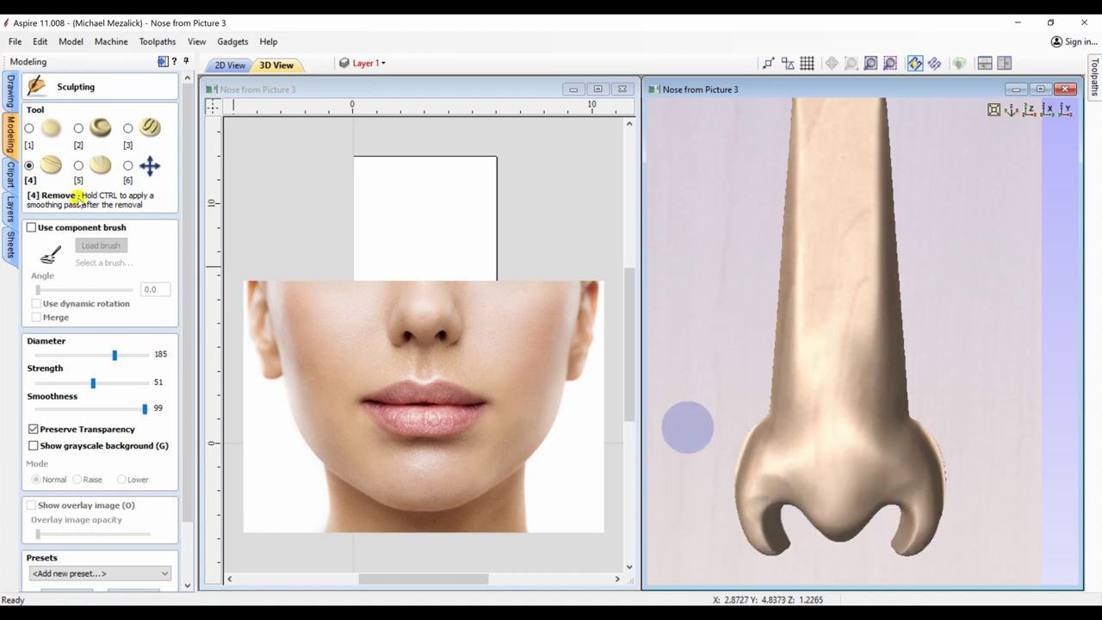
{"action": "key", "text": "1"}
{"action": "mouse_move", "coordinate": [758, 478]}
{"action": "left_mouse_down"}
{"action": "mouse_move", "coordinate": [754, 538]}
{"action": "mouse_move", "coordinate": [774, 483]}
{"action": "mouse_move", "coordinate": [827, 499]}
{"action": "mouse_move", "coordinate": [914, 492]}
{"action": "mouse_move", "coordinate": [912, 449]}
{"action": "mouse_move", "coordinate": [921, 483]}
{"action": "mouse_move", "coordinate": [899, 470]}
{"action": "mouse_move", "coordinate": [911, 501]}
{"action": "mouse_move", "coordinate": [742, 506]}
{"action": "mouse_move", "coordinate": [819, 484]}
{"action": "left_mouse_up"}
{"action": "key", "text": "2"}
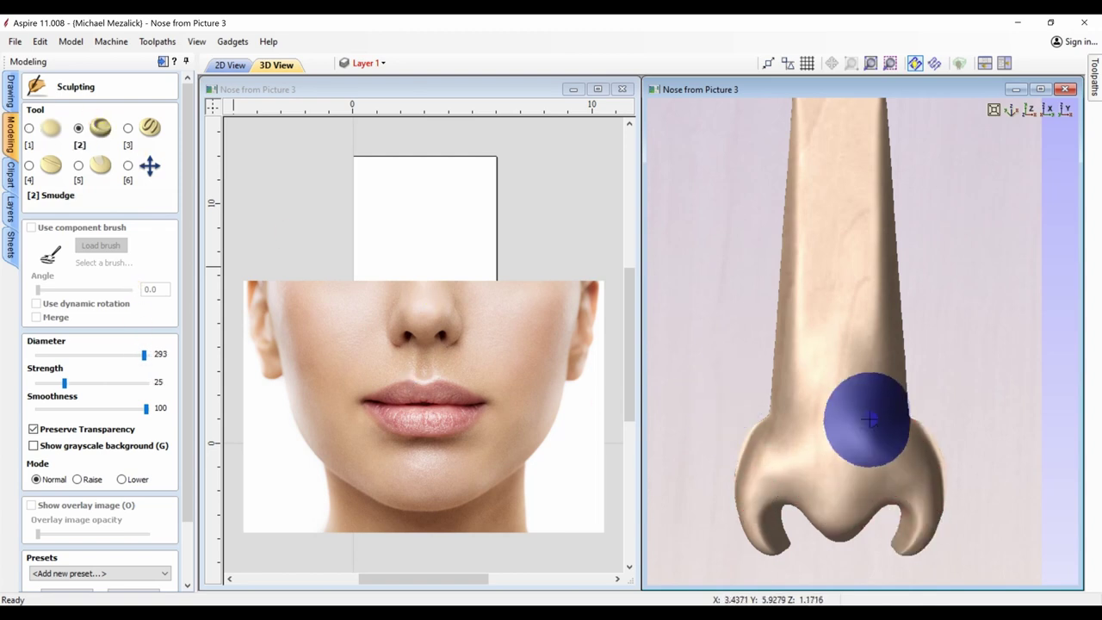
{"action": "mouse_move", "coordinate": [868, 426]}
{"action": "left_mouse_down"}
{"action": "mouse_move", "coordinate": [852, 405]}
{"action": "mouse_move", "coordinate": [890, 446]}
{"action": "left_mouse_up"}
{"action": "mouse_move", "coordinate": [820, 444]}
{"action": "left_mouse_down"}
{"action": "mouse_move", "coordinate": [877, 423]}
{"action": "mouse_move", "coordinate": [918, 475]}
{"action": "mouse_move", "coordinate": [840, 414]}
{"action": "mouse_move", "coordinate": [821, 445]}
{"action": "left_mouse_up"}
{"action": "key", "text": "4"}
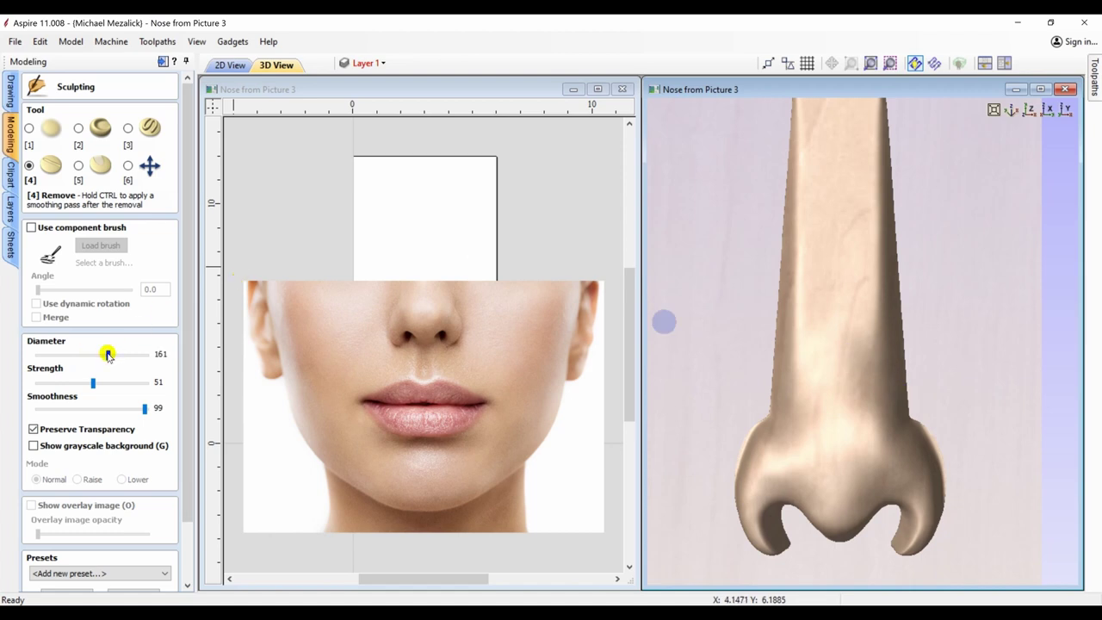
{"action": "key", "text": "2"}
{"action": "mouse_move", "coordinate": [909, 392]}
{"action": "left_mouse_down"}
{"action": "mouse_move", "coordinate": [927, 419]}
{"action": "mouse_move", "coordinate": [871, 352]}
{"action": "mouse_move", "coordinate": [874, 443]}
{"action": "mouse_move", "coordinate": [876, 379]}
{"action": "mouse_move", "coordinate": [927, 500]}
{"action": "mouse_move", "coordinate": [809, 459]}
{"action": "mouse_move", "coordinate": [866, 457]}
{"action": "mouse_move", "coordinate": [871, 445]}
{"action": "left_mouse_up"}
{"action": "left_click", "coordinate": [50, 130]}
- With brush diameter 293, smudge the right nostril, left flank and bridge, smooth the bridge, and accept
{"action": "left_click_drag", "start_coordinate": [138, 353], "coordinate": [144, 354]}
{"action": "mouse_move", "coordinate": [956, 423]}
{"action": "left_mouse_down"}
{"action": "mouse_move", "coordinate": [965, 492]}
{"action": "mouse_move", "coordinate": [938, 494]}
{"action": "left_mouse_up"}
{"action": "left_click_drag", "start_coordinate": [775, 405], "coordinate": [689, 482]}
{"action": "mouse_move", "coordinate": [860, 392]}
{"action": "left_mouse_down"}
{"action": "mouse_move", "coordinate": [899, 391]}
{"action": "mouse_move", "coordinate": [885, 359]}
{"action": "mouse_move", "coordinate": [871, 447]}
{"action": "mouse_move", "coordinate": [866, 146]}
{"action": "mouse_move", "coordinate": [878, 450]}
{"action": "mouse_move", "coordinate": [818, 390]}
{"action": "mouse_move", "coordinate": [841, 492]}
{"action": "mouse_move", "coordinate": [795, 368]}
{"action": "mouse_move", "coordinate": [793, 110]}
{"action": "mouse_move", "coordinate": [798, 357]}
{"action": "mouse_move", "coordinate": [863, 427]}
{"action": "left_mouse_up"}
{"action": "key", "text": "1"}
{"action": "scroll", "coordinate": [870, 332], "scroll_direction": "down", "scroll_amount": 3}
{"action": "mouse_move", "coordinate": [873, 324]}
{"action": "left_mouse_down"}
{"action": "mouse_move", "coordinate": [867, 296]}
{"action": "mouse_move", "coordinate": [853, 344]}
{"action": "mouse_move", "coordinate": [853, 305]}
{"action": "left_mouse_up"}
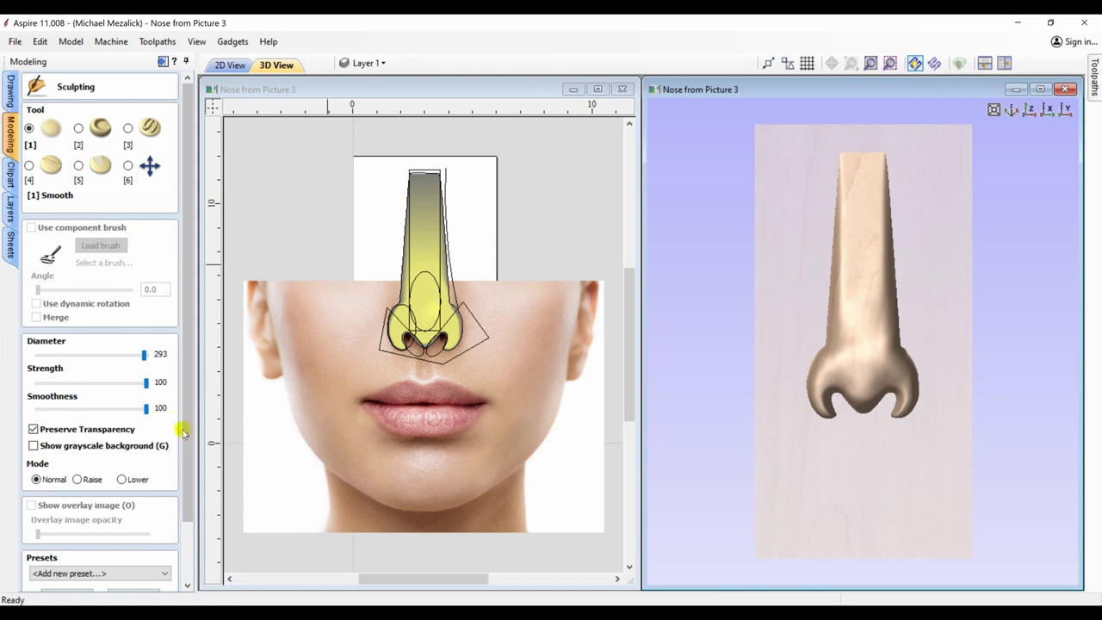
{"action": "left_click_drag", "start_coordinate": [184, 517], "coordinate": [185, 598]}
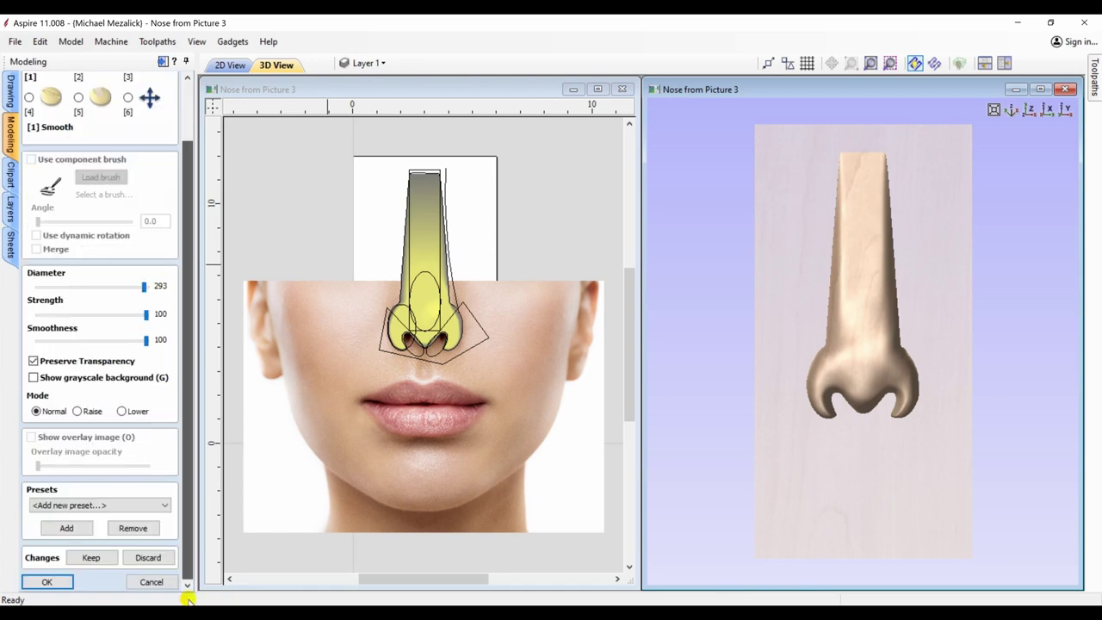
{"action": "left_click", "coordinate": [47, 582]}
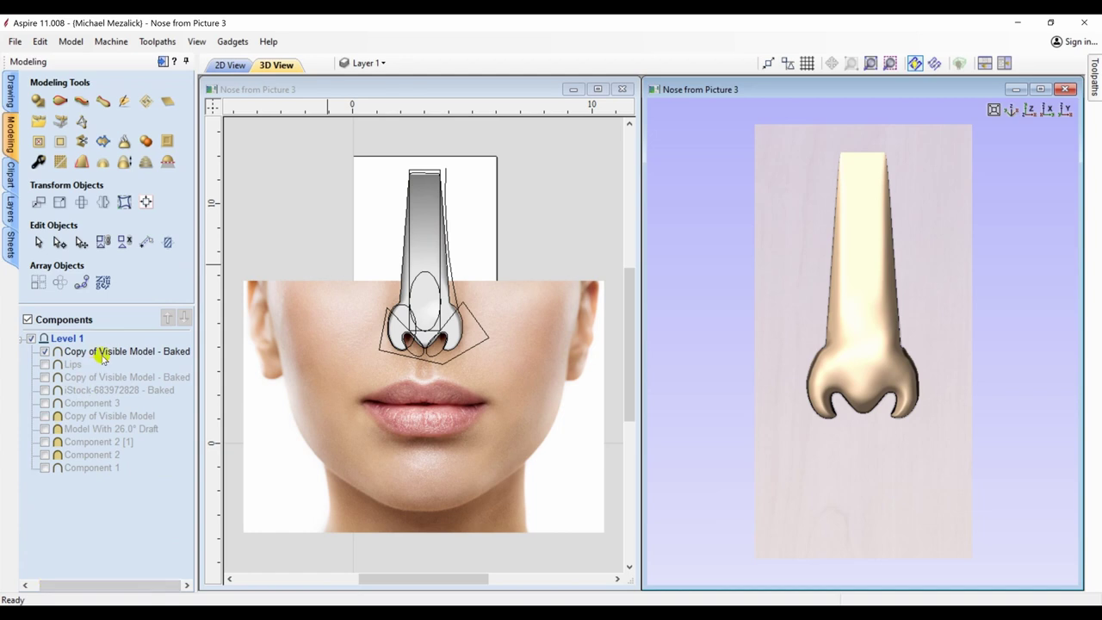
- Export 'Copy of Visible Model - Baked' as 3D clipart saved as Nose 7
{"action": "mouse_move", "coordinate": [107, 357]}
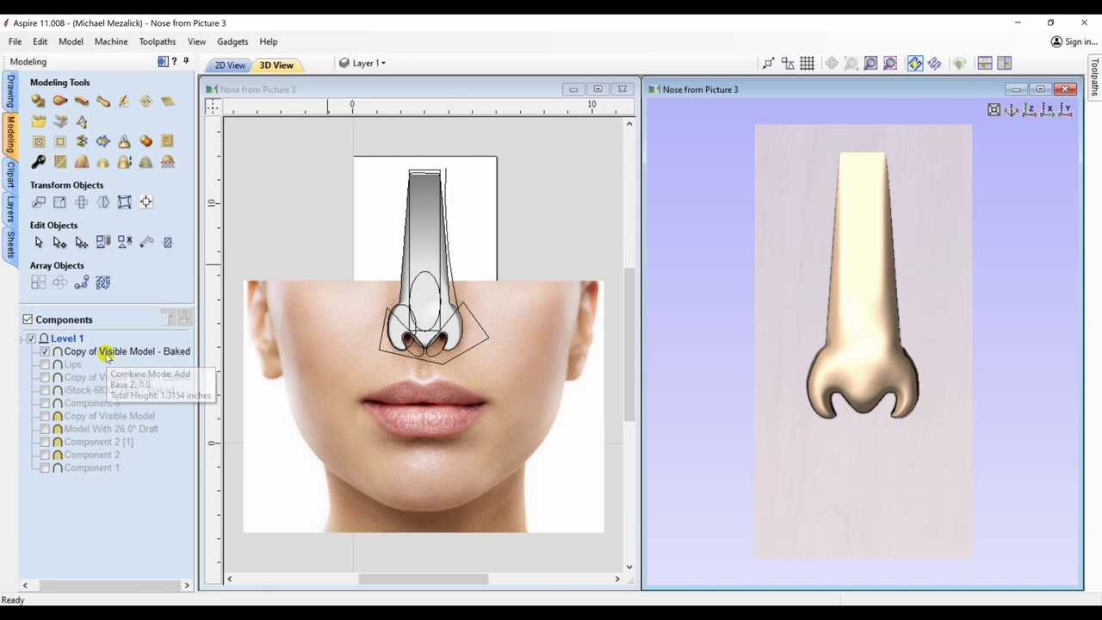
{"action": "right_click", "coordinate": [107, 354]}
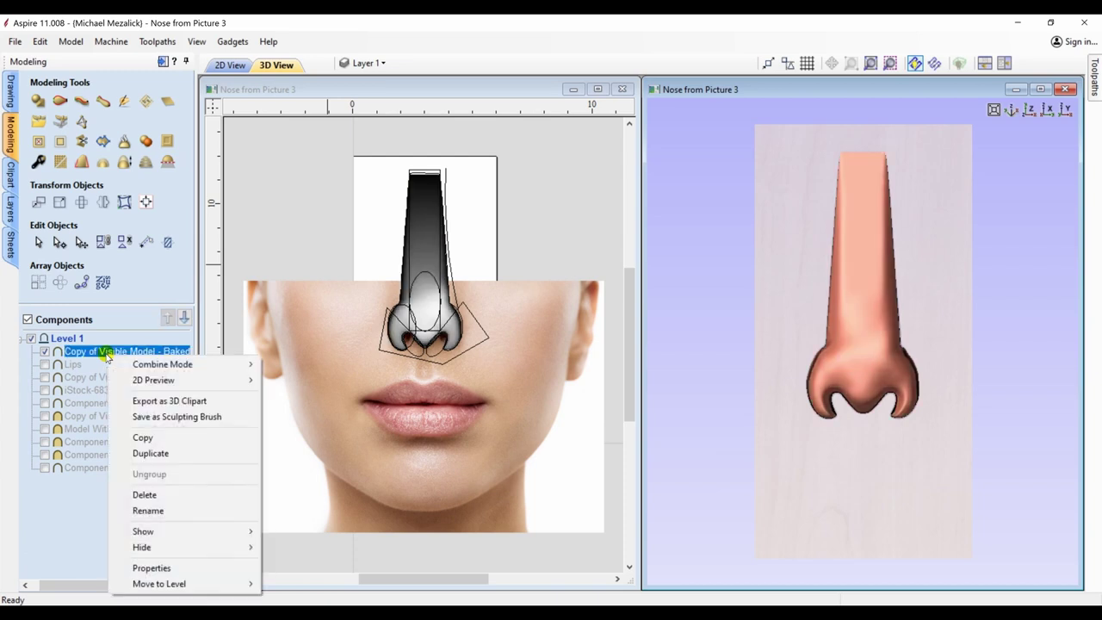
{"action": "left_click", "coordinate": [150, 402]}
{"action": "left_click", "coordinate": [427, 187]}
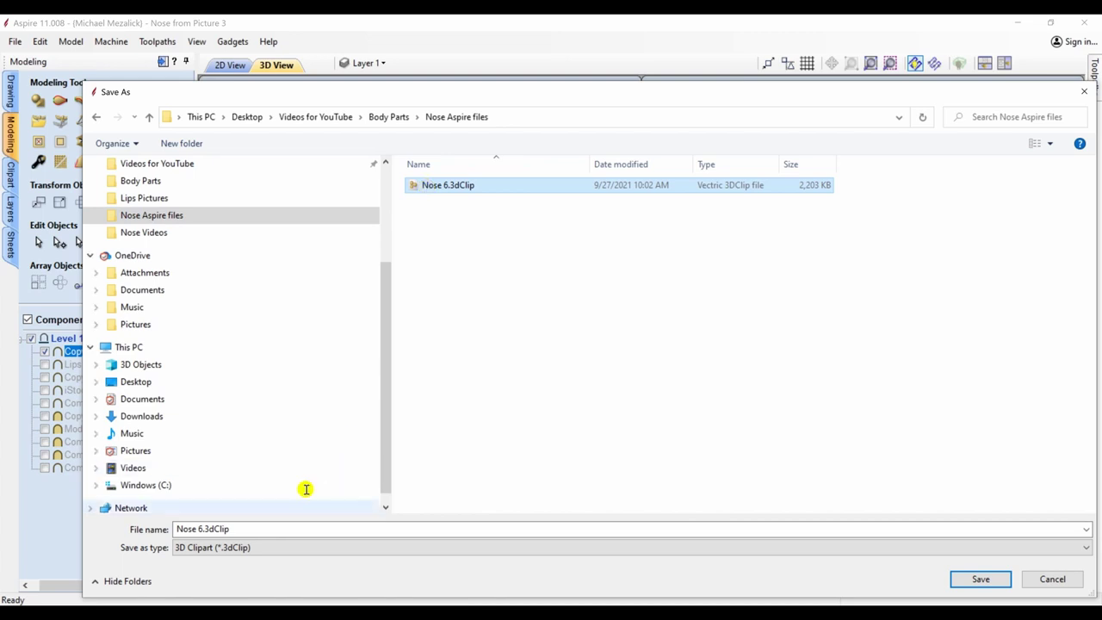
{"action": "left_click", "coordinate": [246, 529]}
{"action": "key", "text": "BackSpace"}
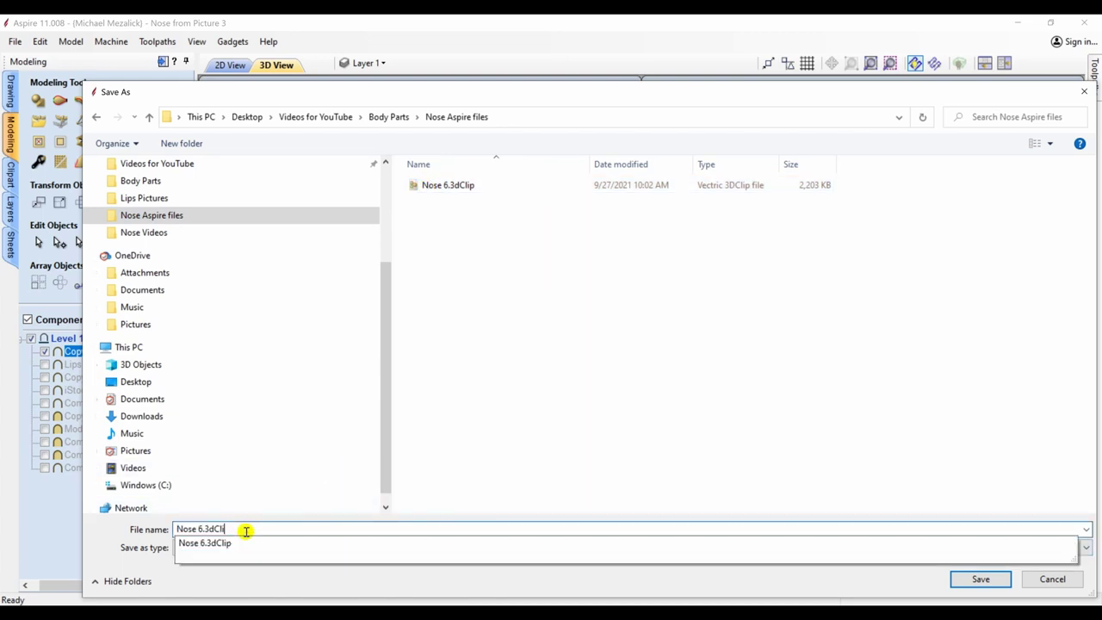
{"action": "key", "text": "BackSpace"}
{"action": "key", "text": "BackSpace"}
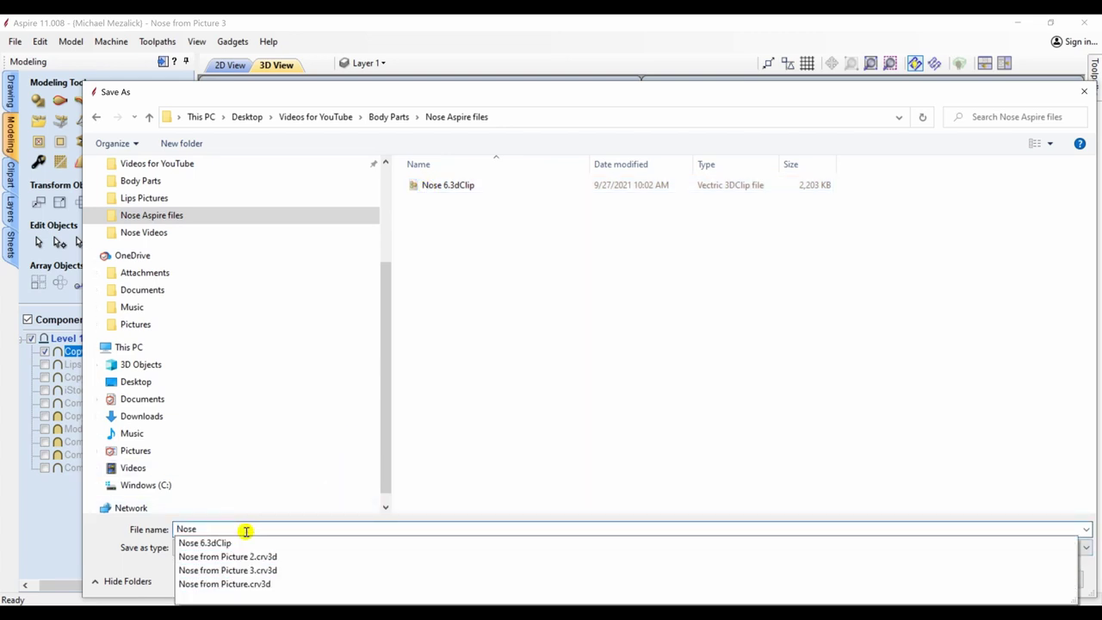
{"action": "type", "text": "7"}
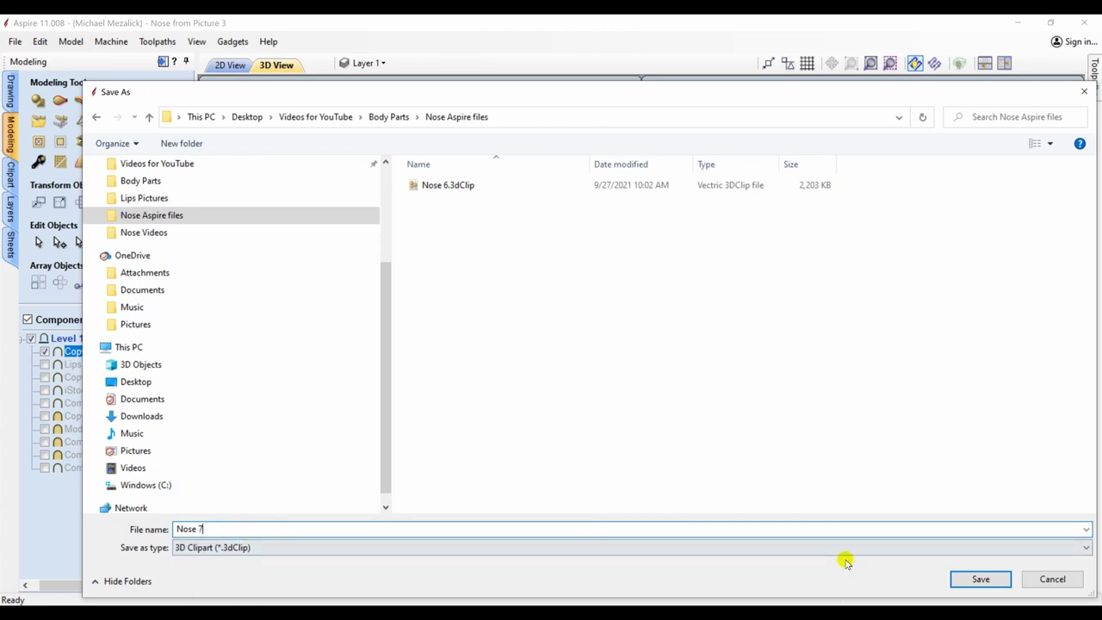
{"action": "left_click", "coordinate": [979, 579]}
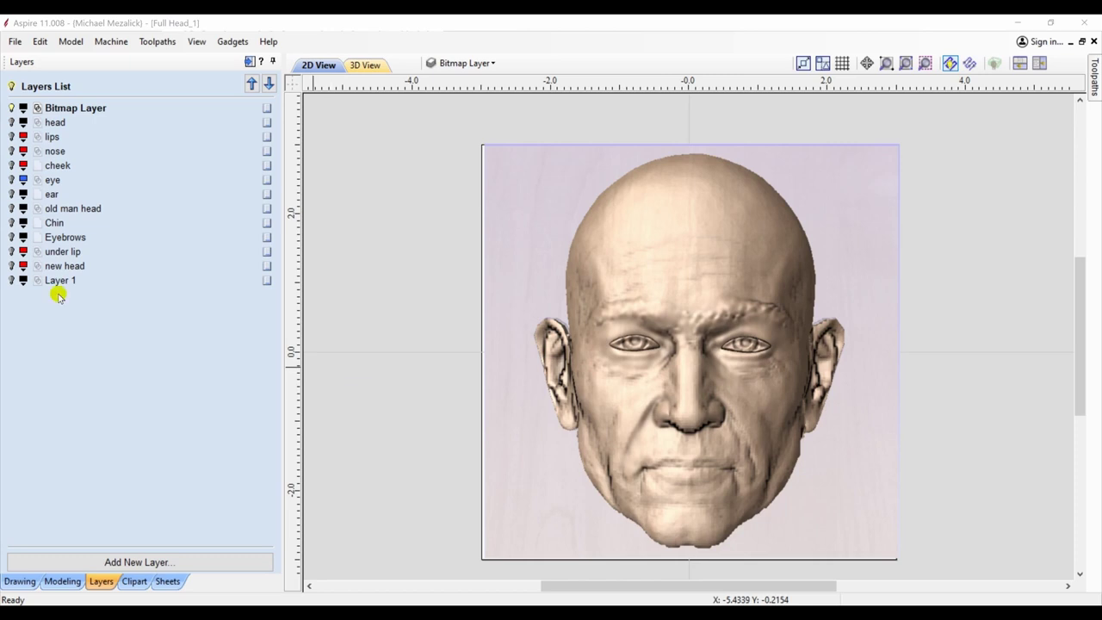
- Show Layer 1 and fade the reference face image to 30% in its properties
{"action": "left_click", "coordinate": [13, 280]}
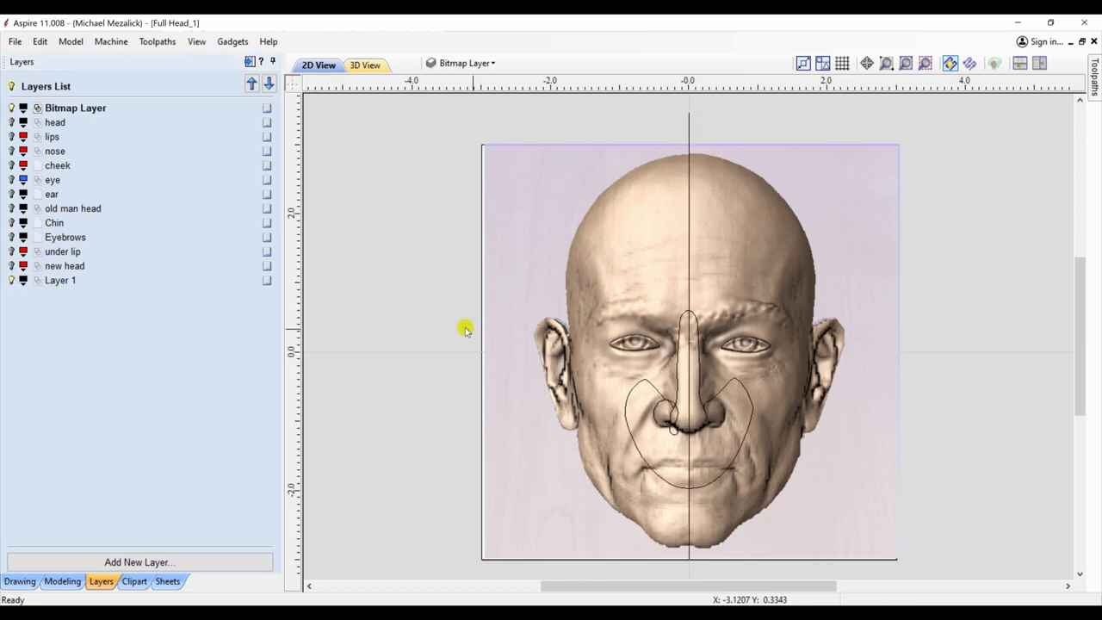
{"action": "left_click", "coordinate": [513, 341]}
{"action": "right_click", "coordinate": [513, 341]}
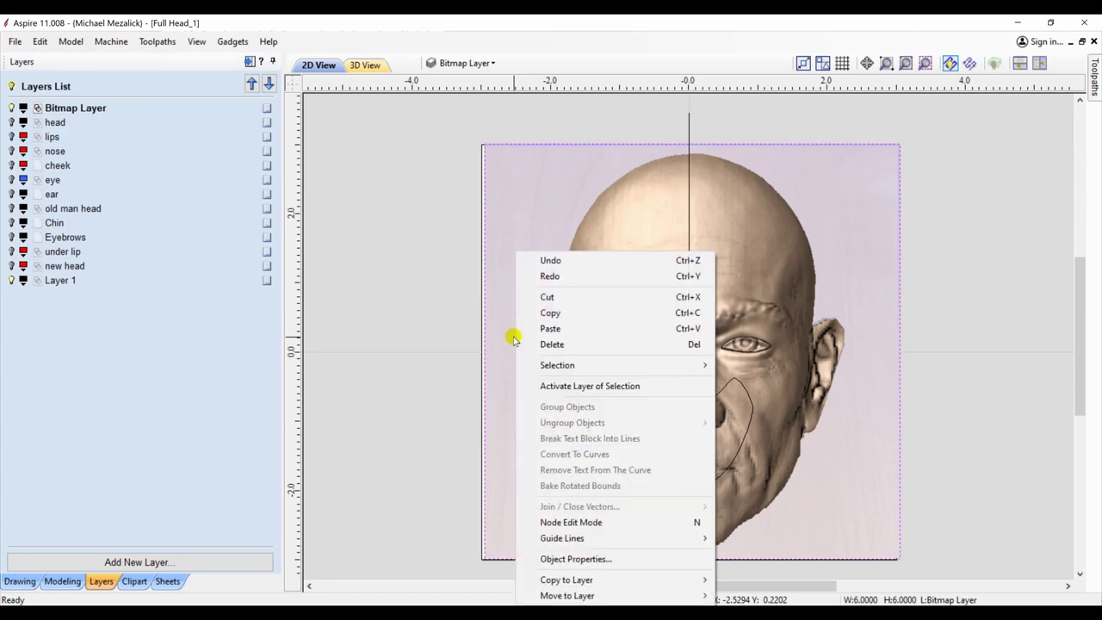
{"action": "left_click", "coordinate": [569, 559]}
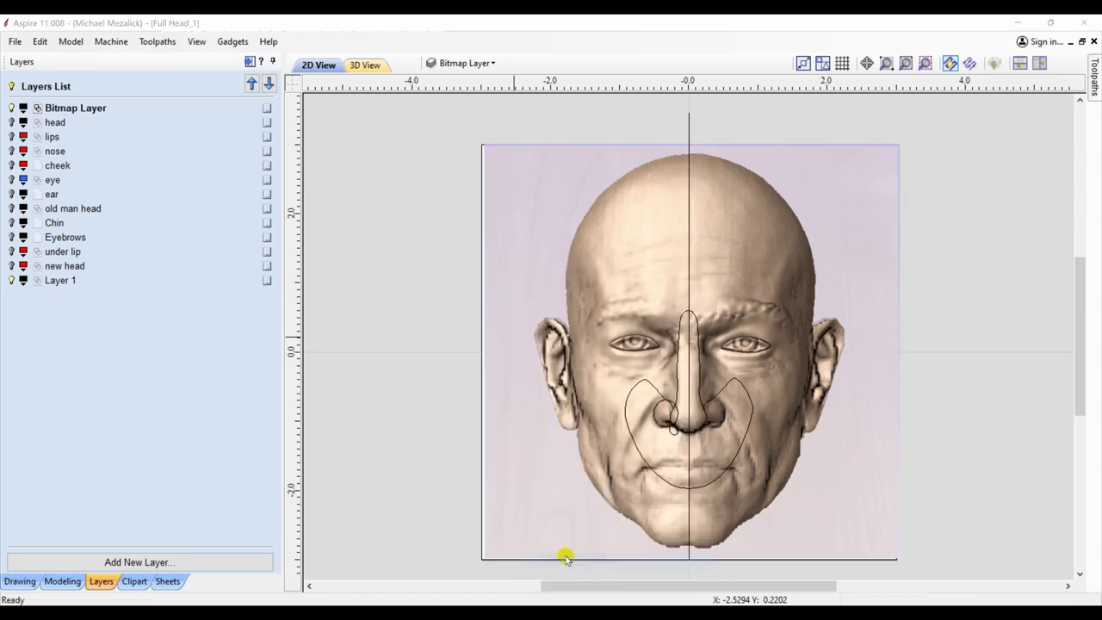
{"action": "left_click_drag", "start_coordinate": [476, 313], "coordinate": [506, 315]}
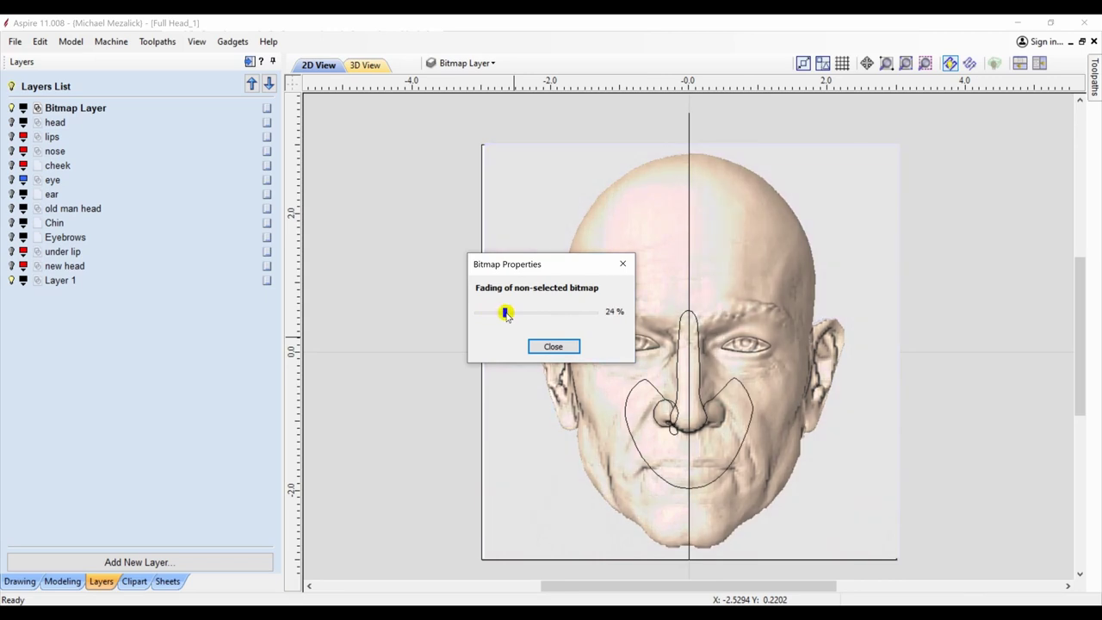
{"action": "left_click", "coordinate": [554, 347]}
- Zoom in on the nose, select the nose outline, and show the Modeling tools with tiled views
{"action": "left_click", "coordinate": [887, 63]}
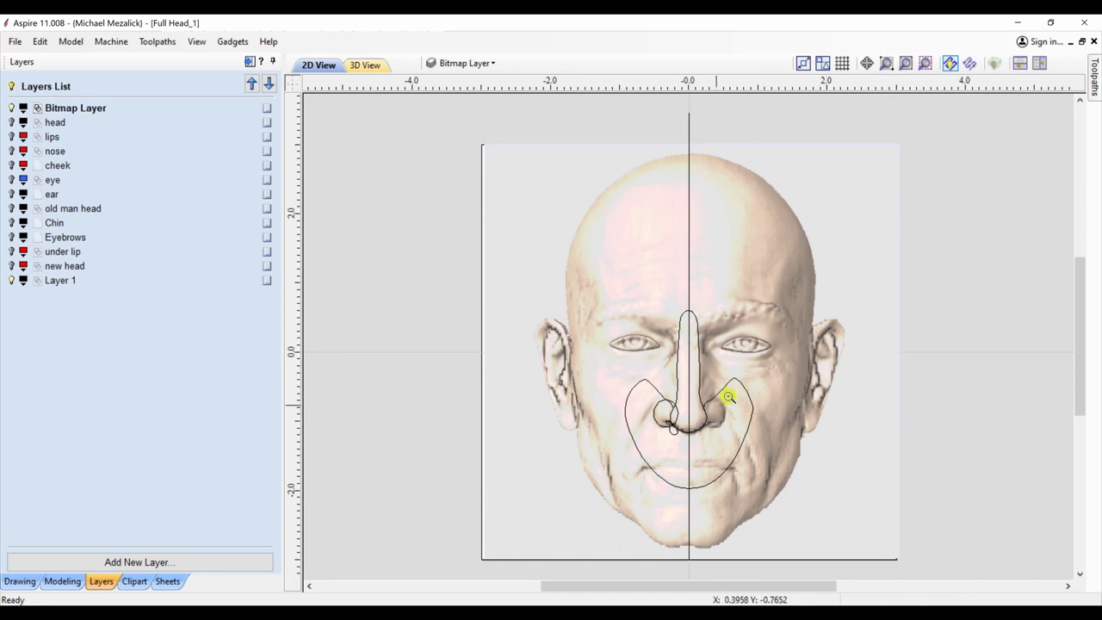
{"action": "left_click", "coordinate": [701, 421]}
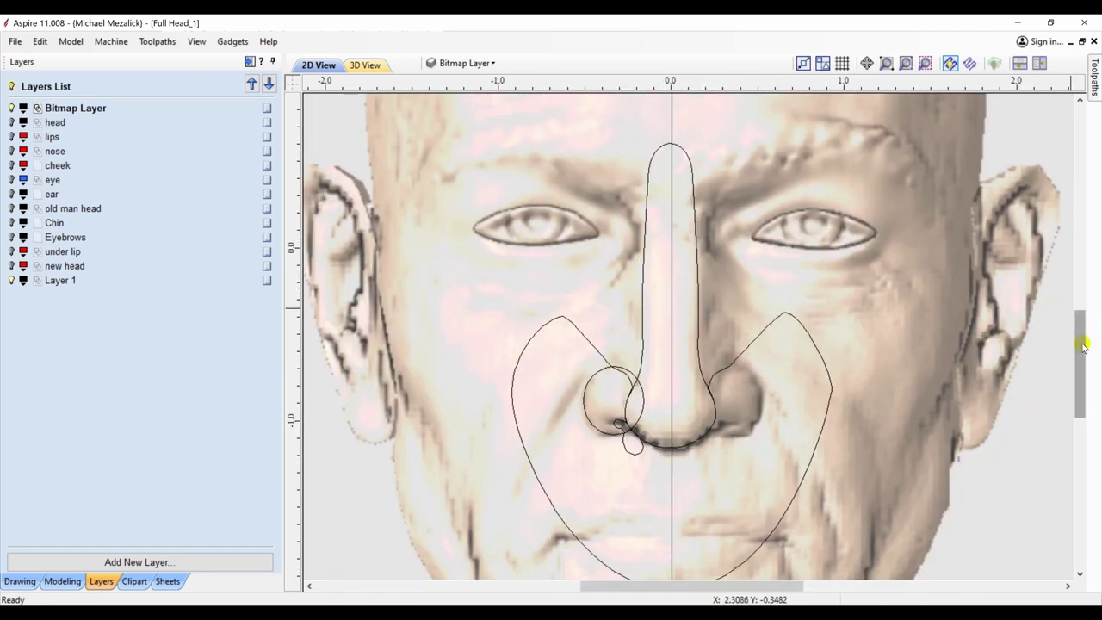
{"action": "left_click_drag", "start_coordinate": [1084, 346], "coordinate": [1084, 365]}
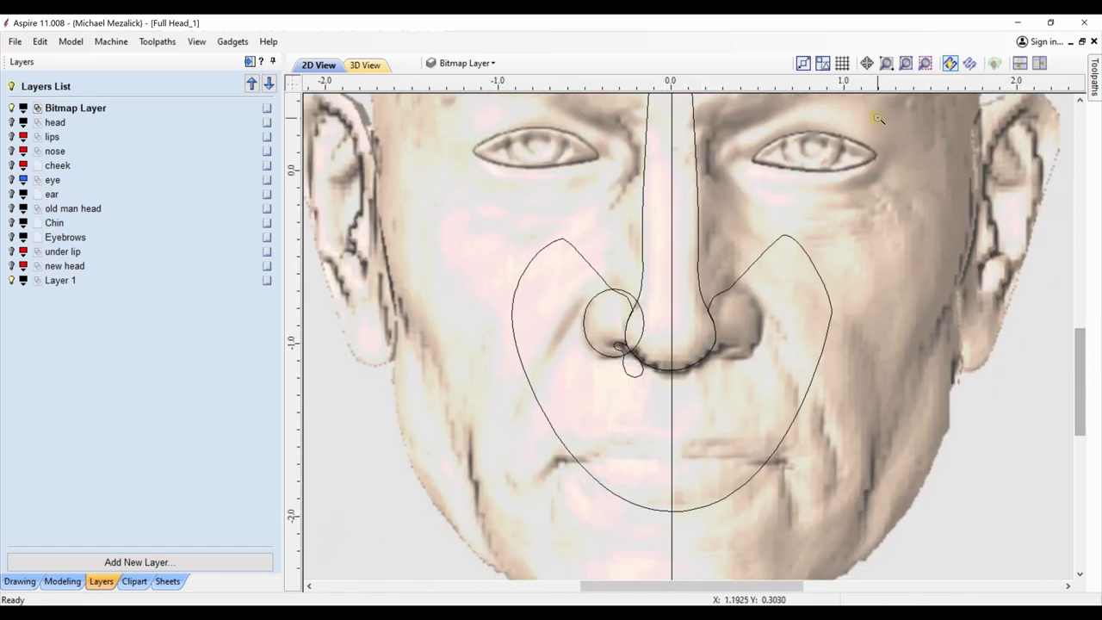
{"action": "left_click", "coordinate": [642, 256]}
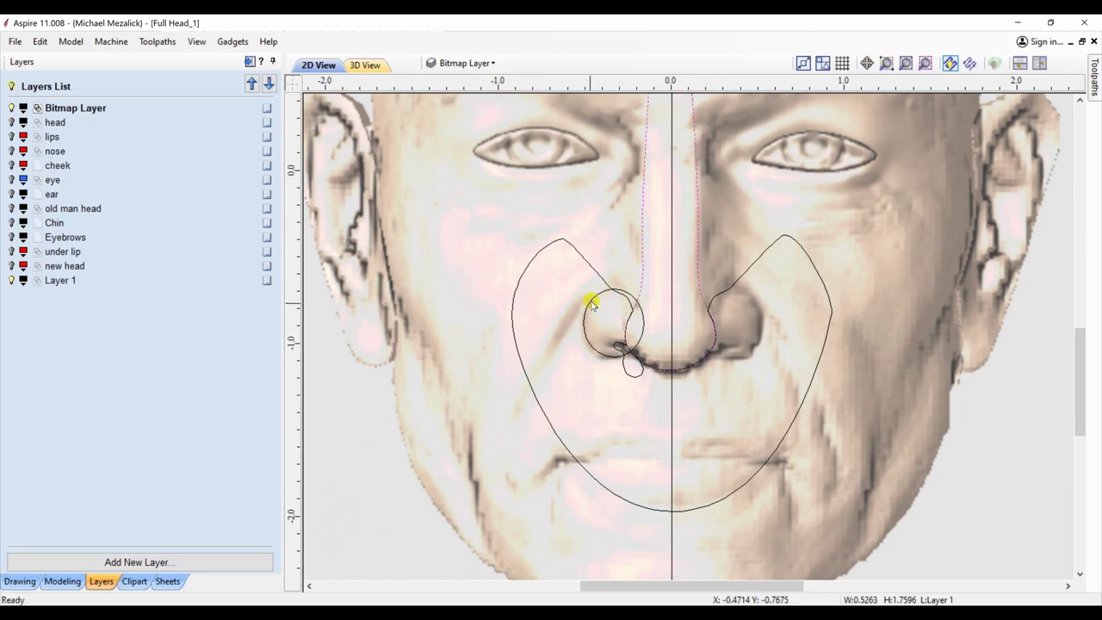
{"action": "left_click", "coordinate": [597, 272]}
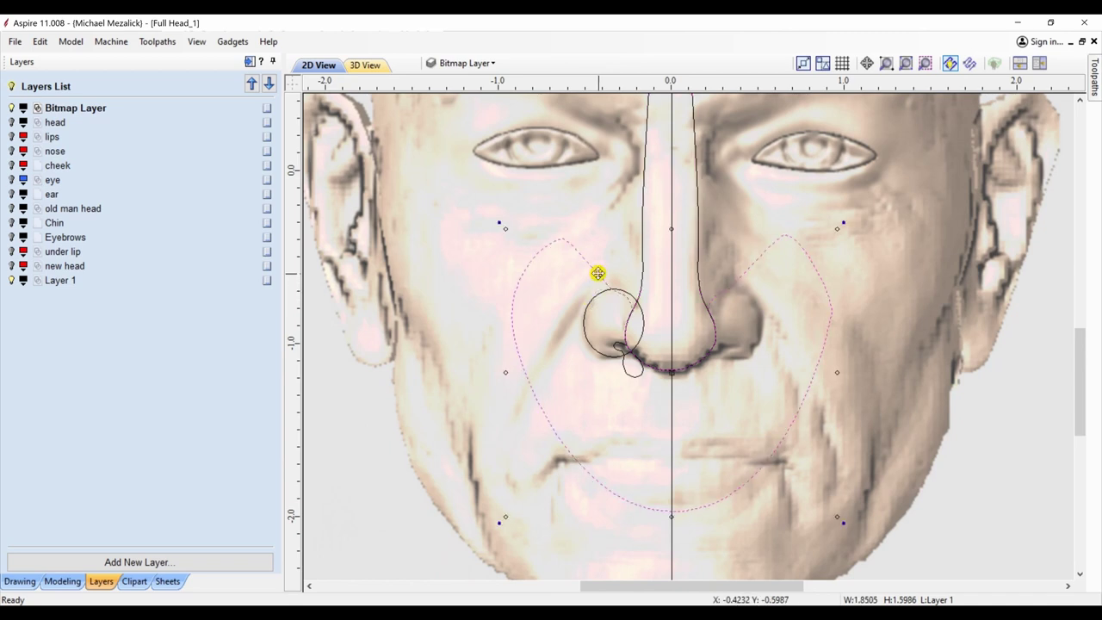
{"action": "left_click", "coordinate": [594, 297]}
{"action": "left_click", "coordinate": [633, 375]}
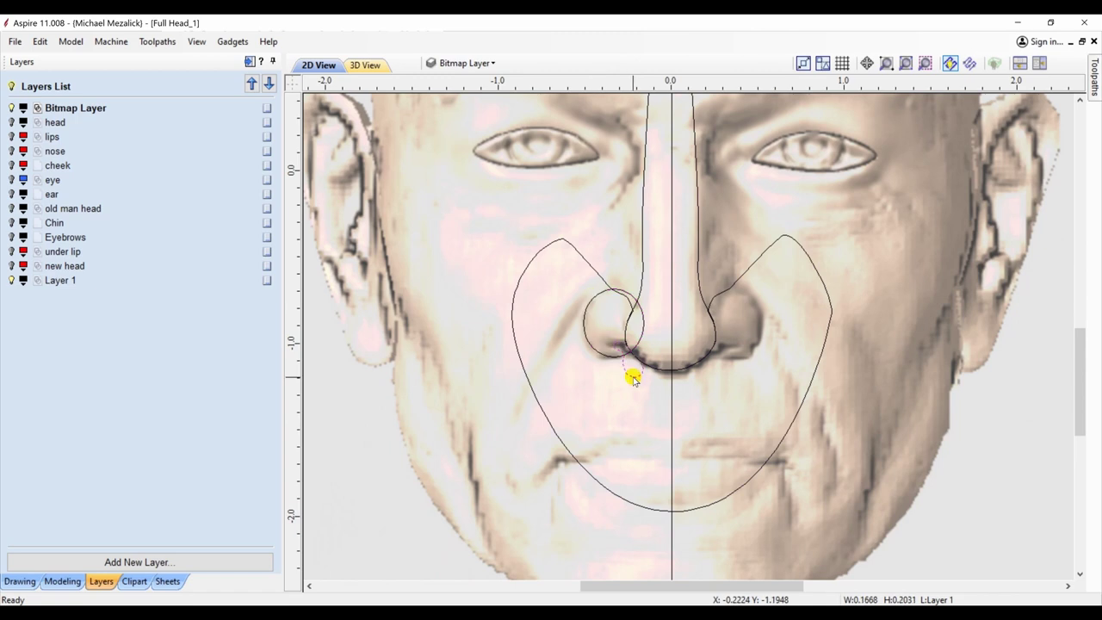
{"action": "left_click", "coordinate": [641, 255]}
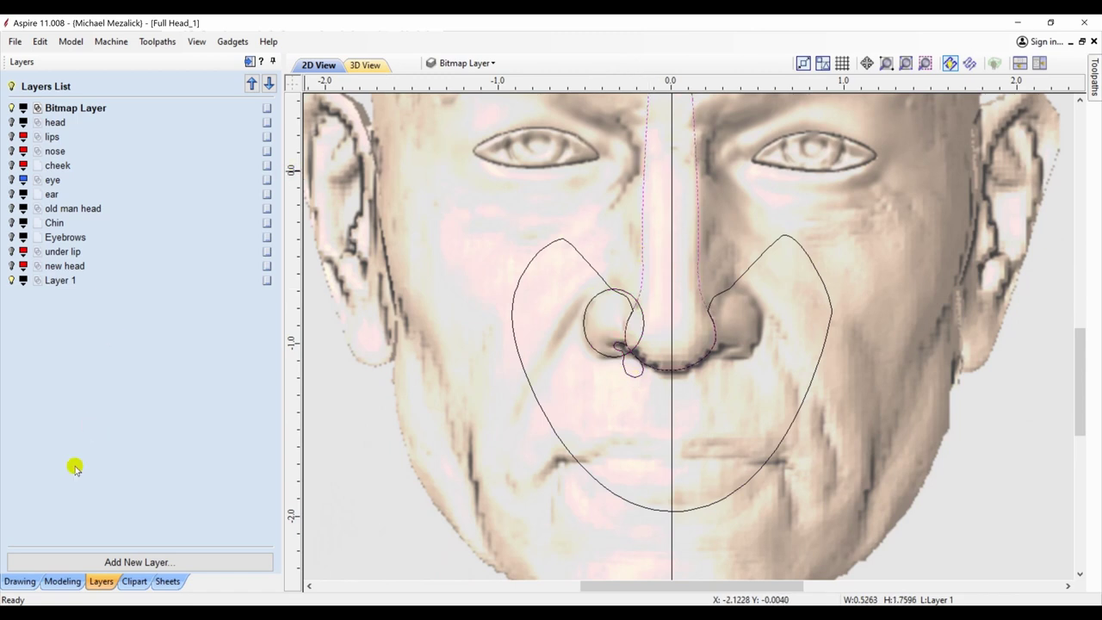
{"action": "left_click", "coordinate": [60, 581]}
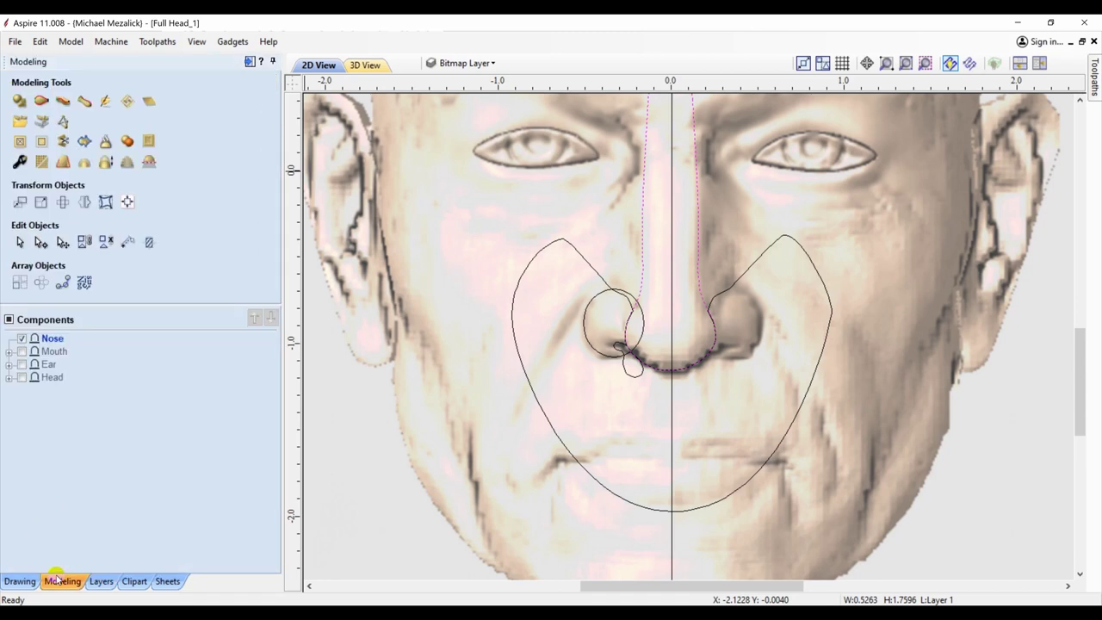
{"action": "key", "text": "F4"}
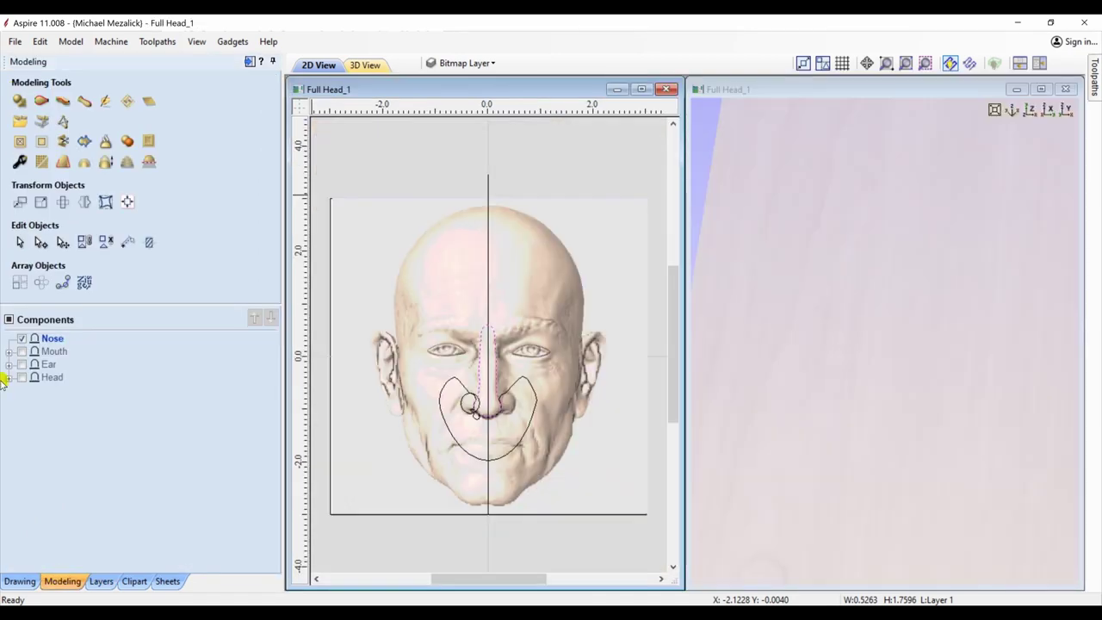
- Build a rounded-profile shape from the nose outline using Merge, checking it by orbiting the 3D view
{"action": "left_click", "coordinate": [19, 102]}
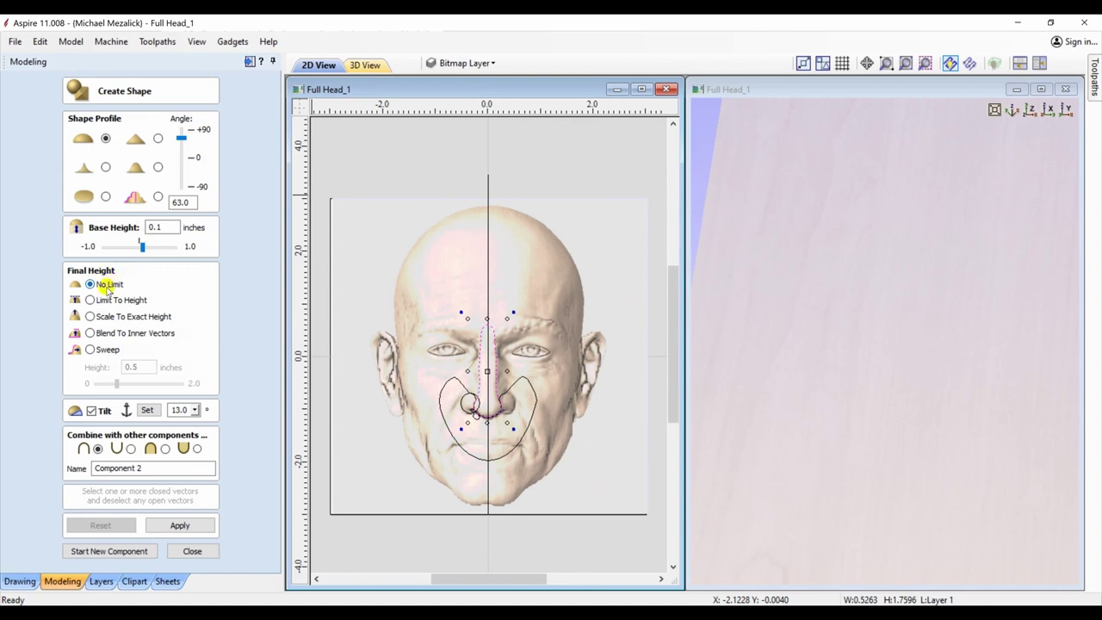
{"action": "left_click", "coordinate": [165, 449]}
{"action": "left_click", "coordinate": [179, 525]}
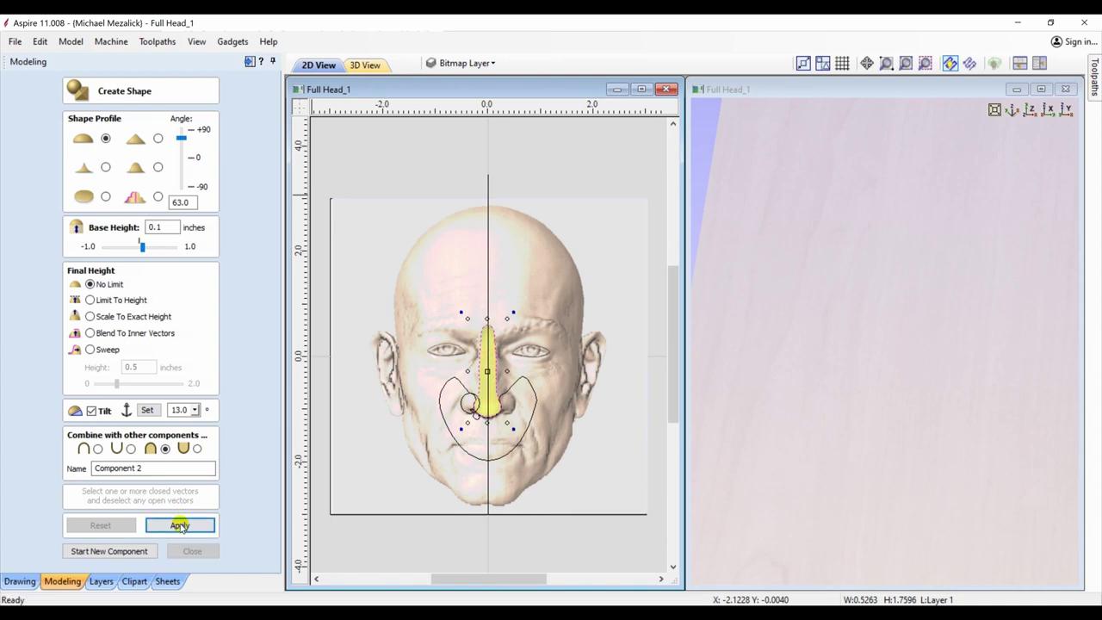
{"action": "left_click_drag", "start_coordinate": [832, 434], "coordinate": [843, 360]}
{"action": "left_click_drag", "start_coordinate": [926, 326], "coordinate": [800, 394]}
{"action": "left_click_drag", "start_coordinate": [895, 314], "coordinate": [898, 315]}
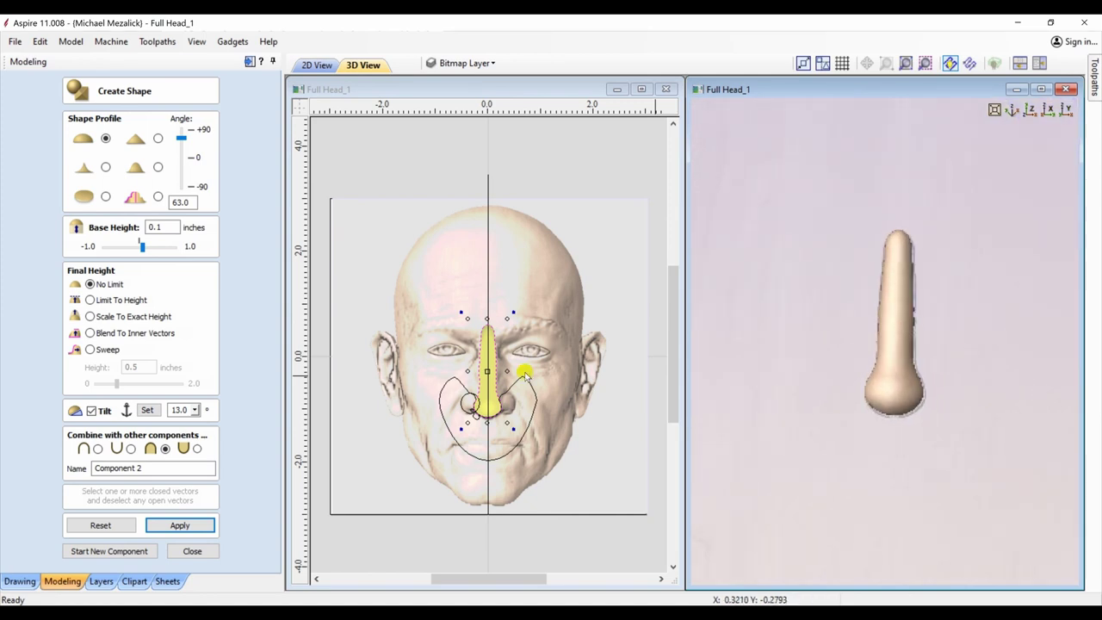
{"action": "left_click", "coordinate": [159, 469]}
{"action": "left_click", "coordinate": [178, 525]}
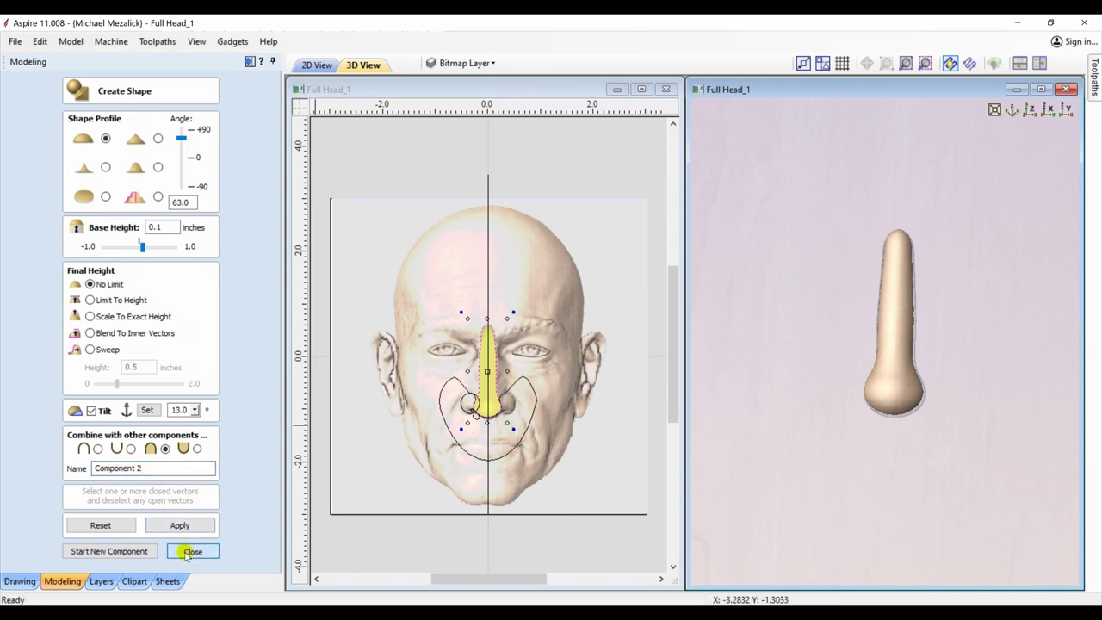
{"action": "left_click", "coordinate": [191, 552]}
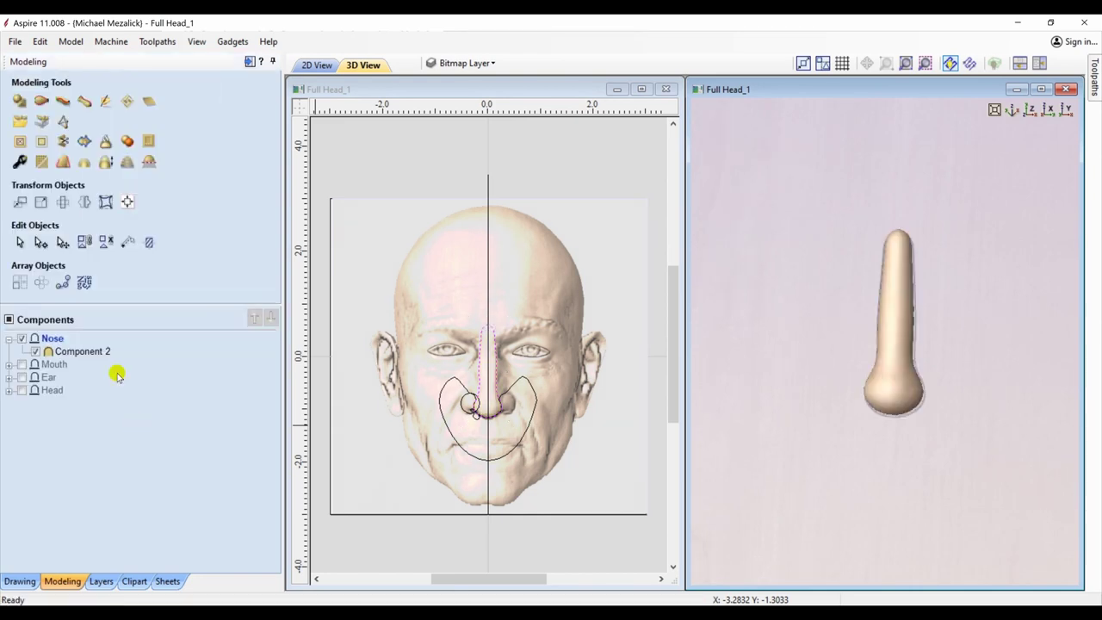
- Apply a 45° draft to the nose model and inspect the flared base from above
{"action": "left_click", "coordinate": [64, 162]}
{"action": "left_click", "coordinate": [139, 211]}
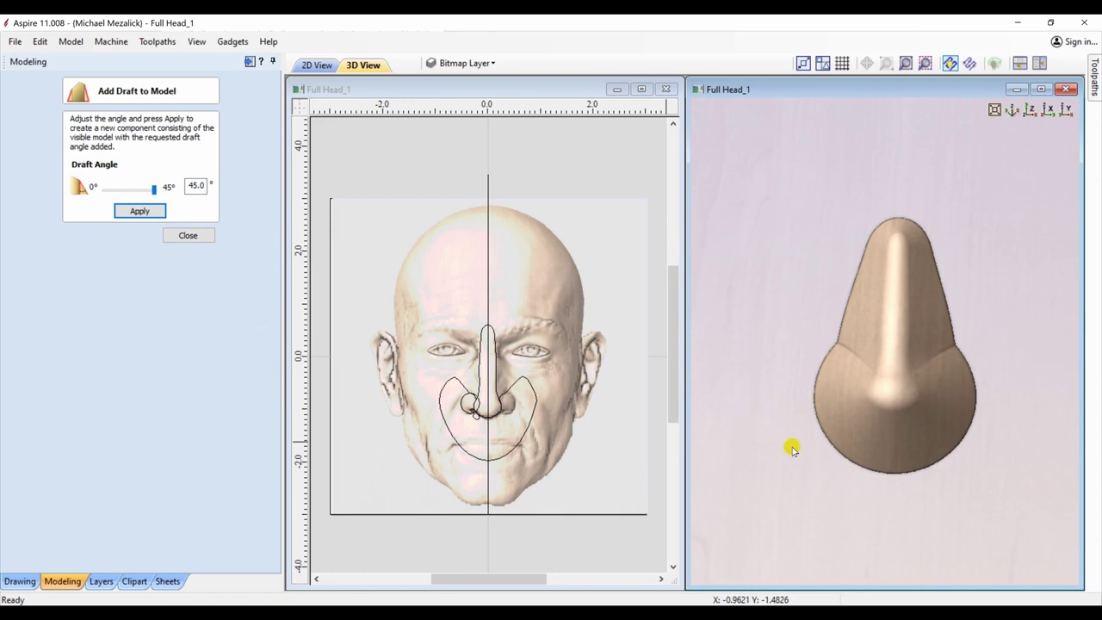
{"action": "left_click_drag", "start_coordinate": [792, 447], "coordinate": [950, 214]}
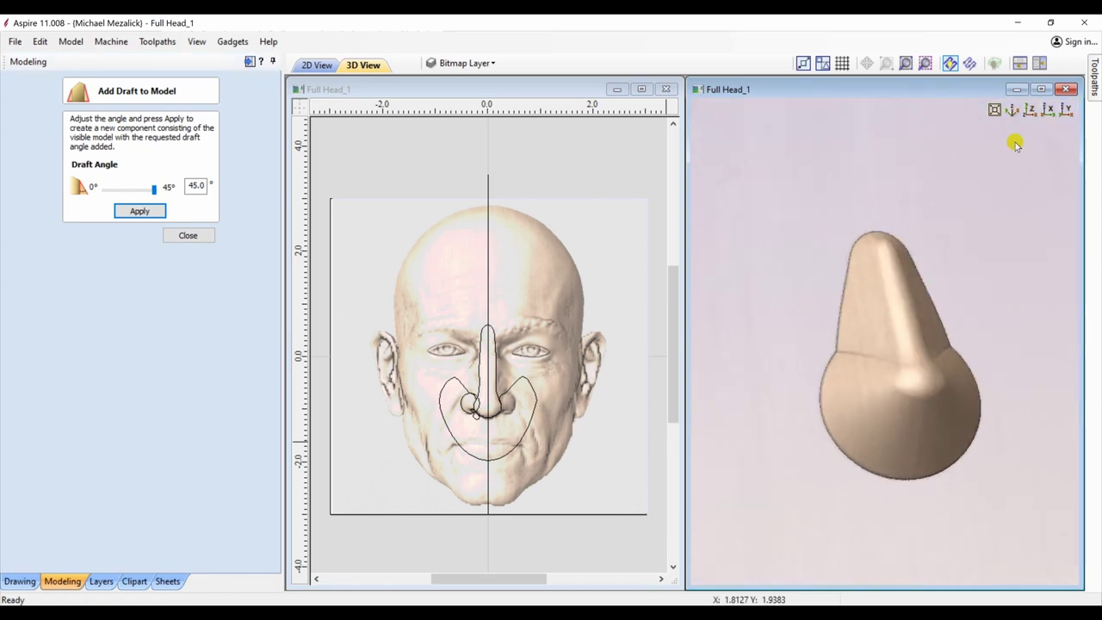
{"action": "left_click", "coordinate": [1029, 109]}
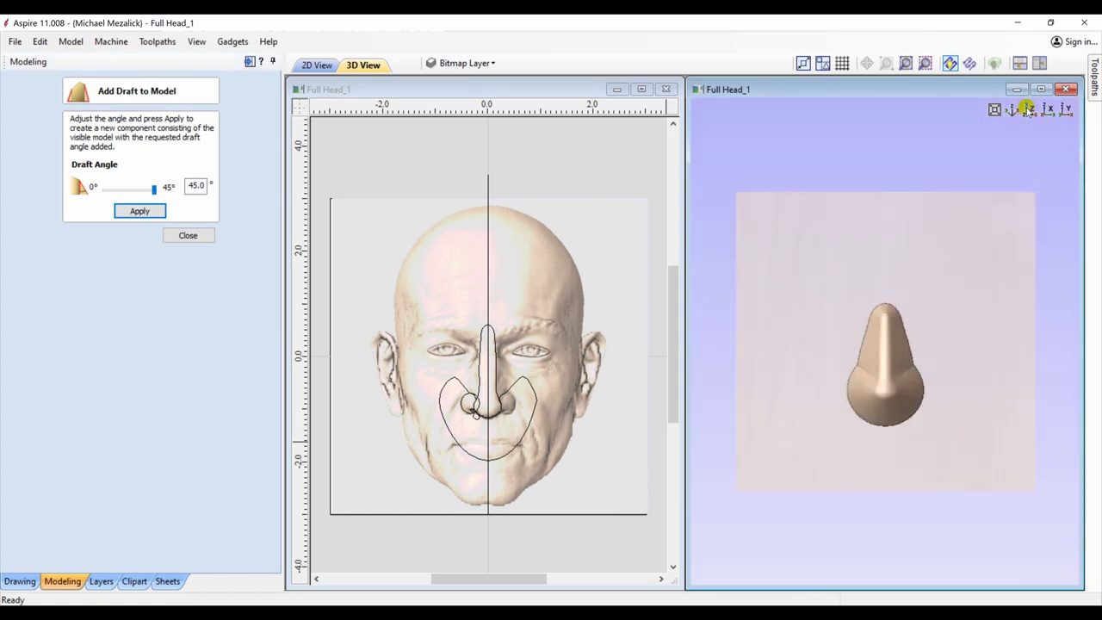
{"action": "scroll", "coordinate": [956, 310], "scroll_direction": "up", "scroll_amount": 3}
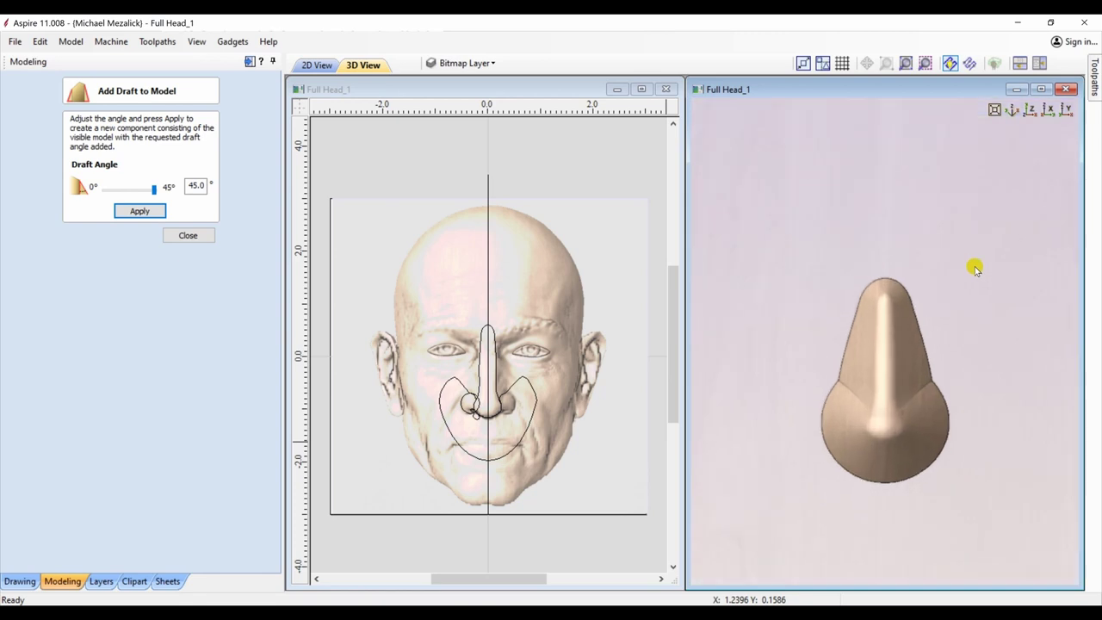
- Zoom to the cheek outline in a full-size 2D view and close the draft tool
{"action": "left_click", "coordinate": [525, 417]}
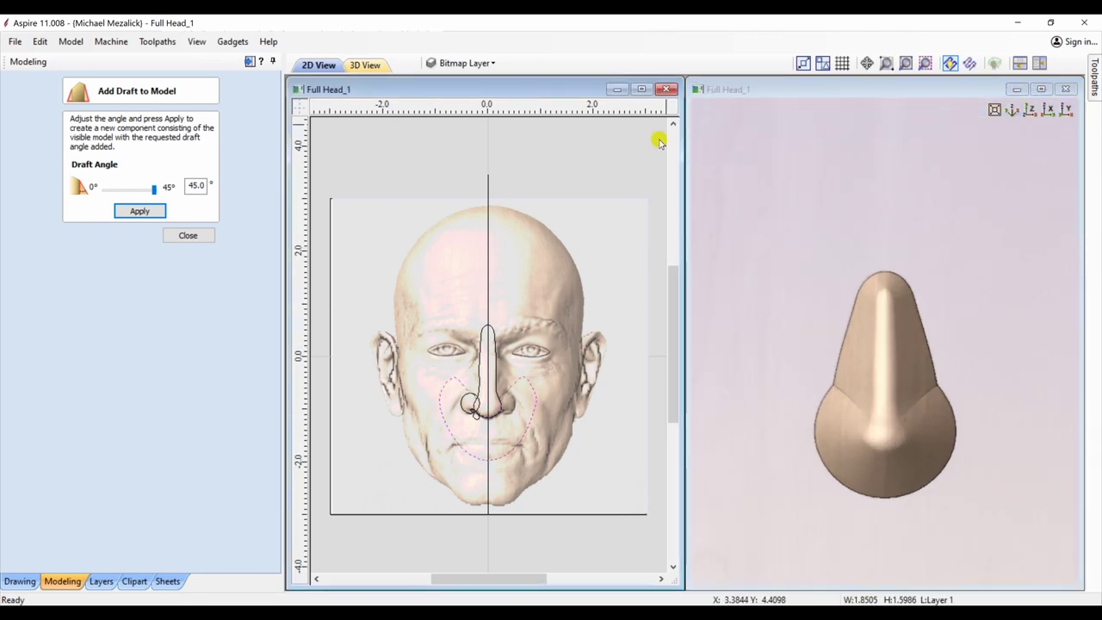
{"action": "left_click", "coordinate": [926, 63]}
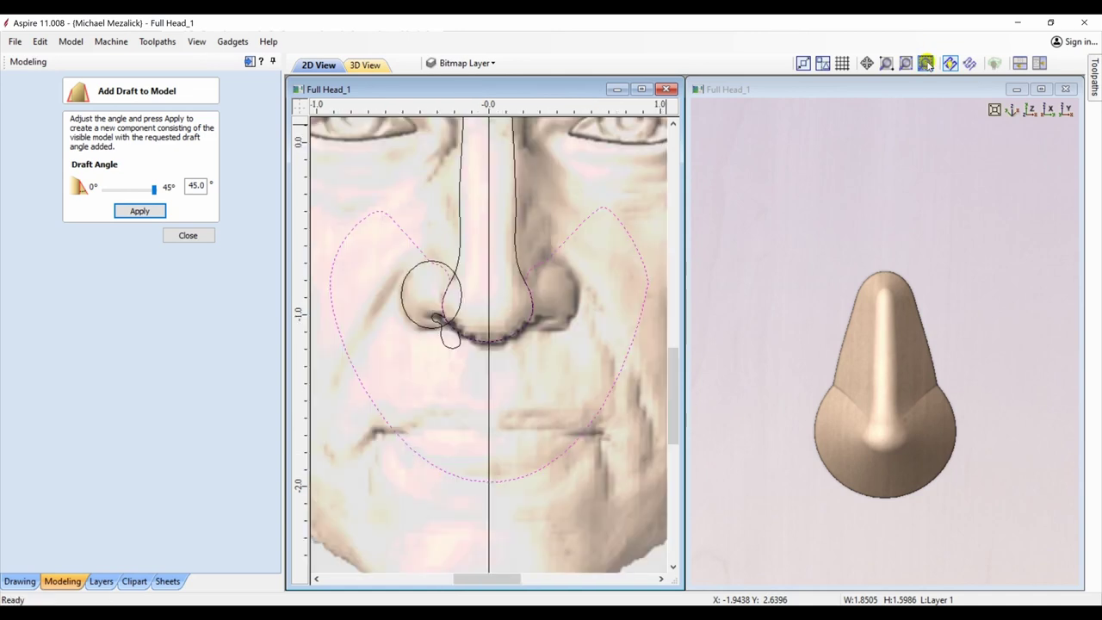
{"action": "left_click", "coordinate": [642, 89]}
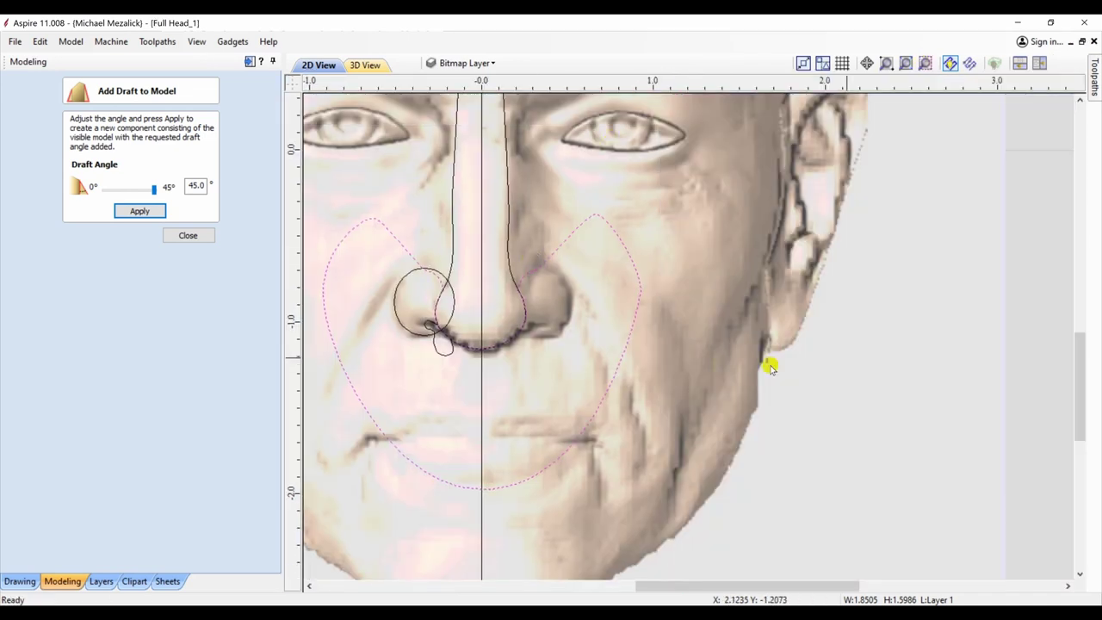
{"action": "left_click", "coordinate": [1037, 358]}
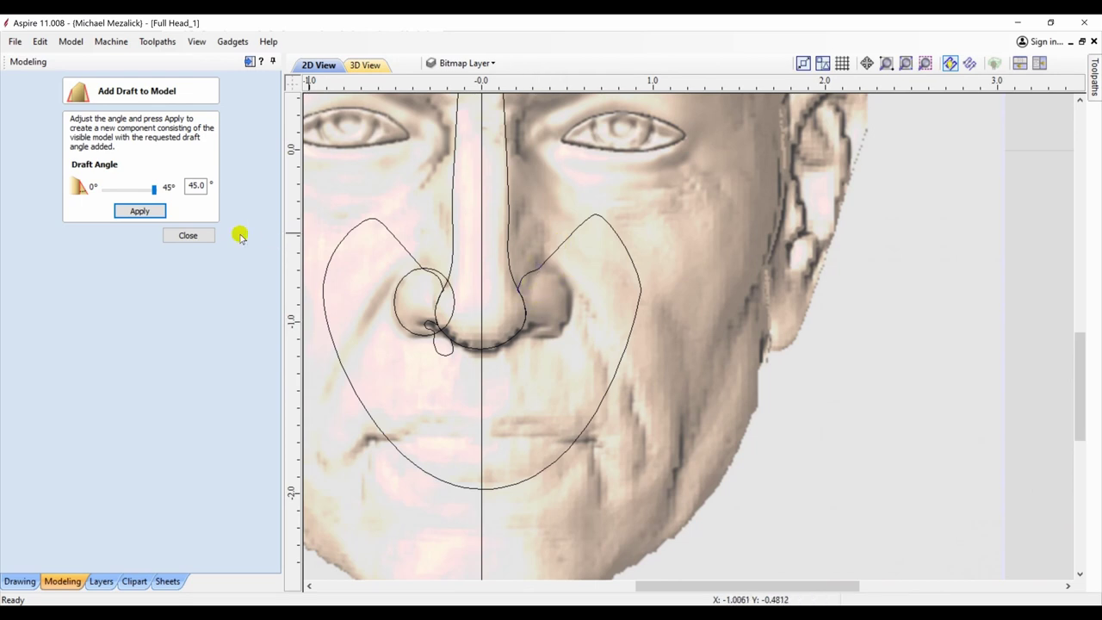
{"action": "left_click", "coordinate": [190, 236]}
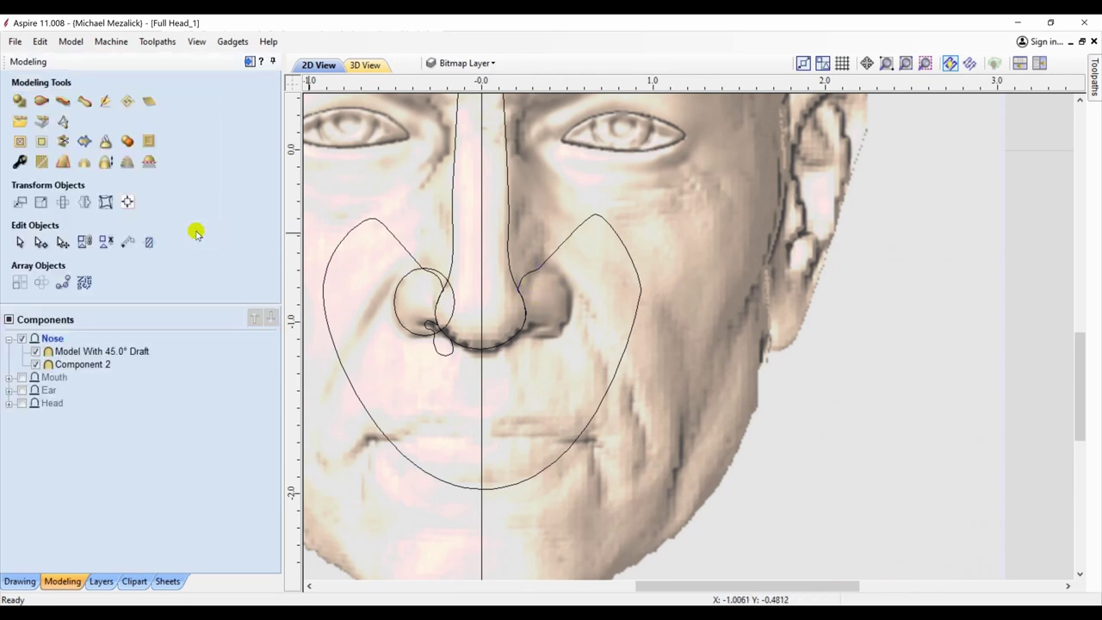
- Clear the 45° drafted nose model inside the selected cheek and nose outlines, then tile the views
{"action": "left_click", "coordinate": [65, 352]}
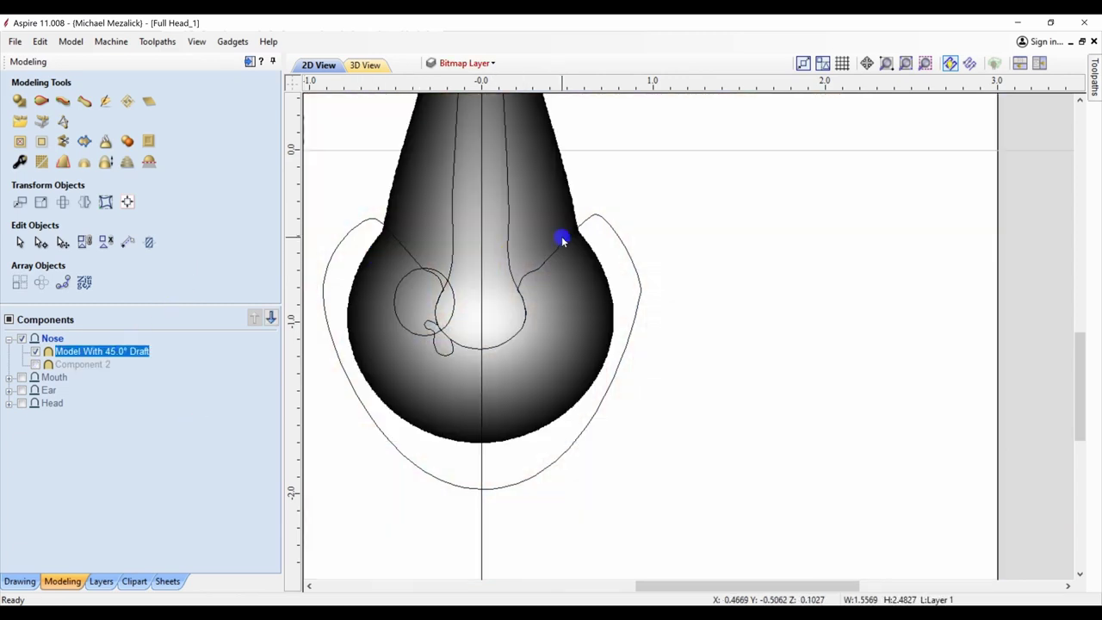
{"action": "left_click", "coordinate": [619, 238]}
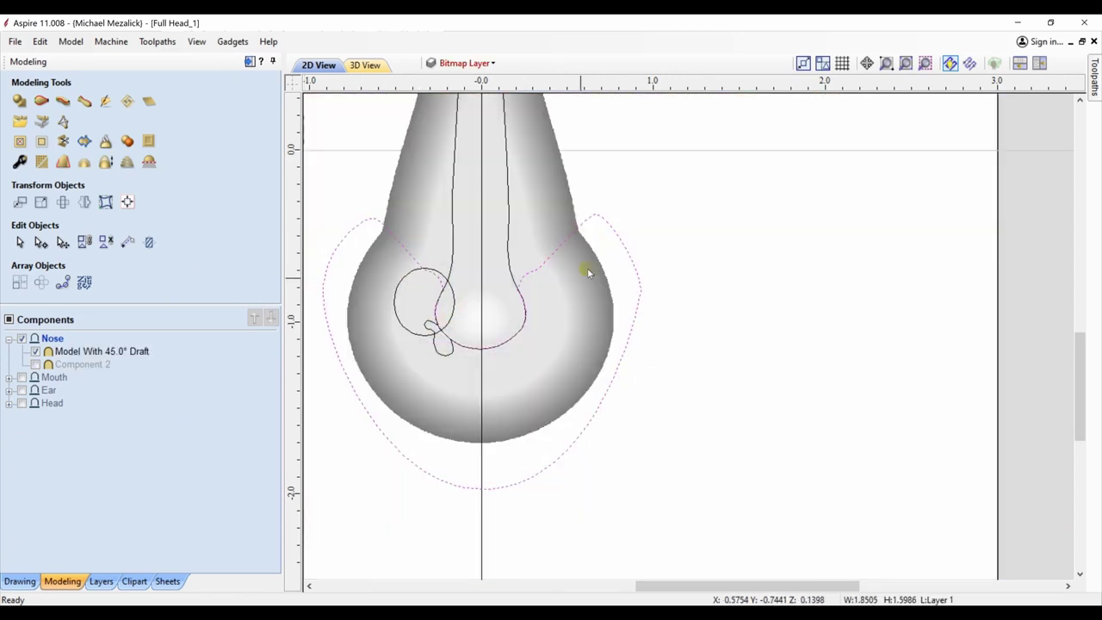
{"action": "left_click", "coordinate": [560, 319], "text": "shift"}
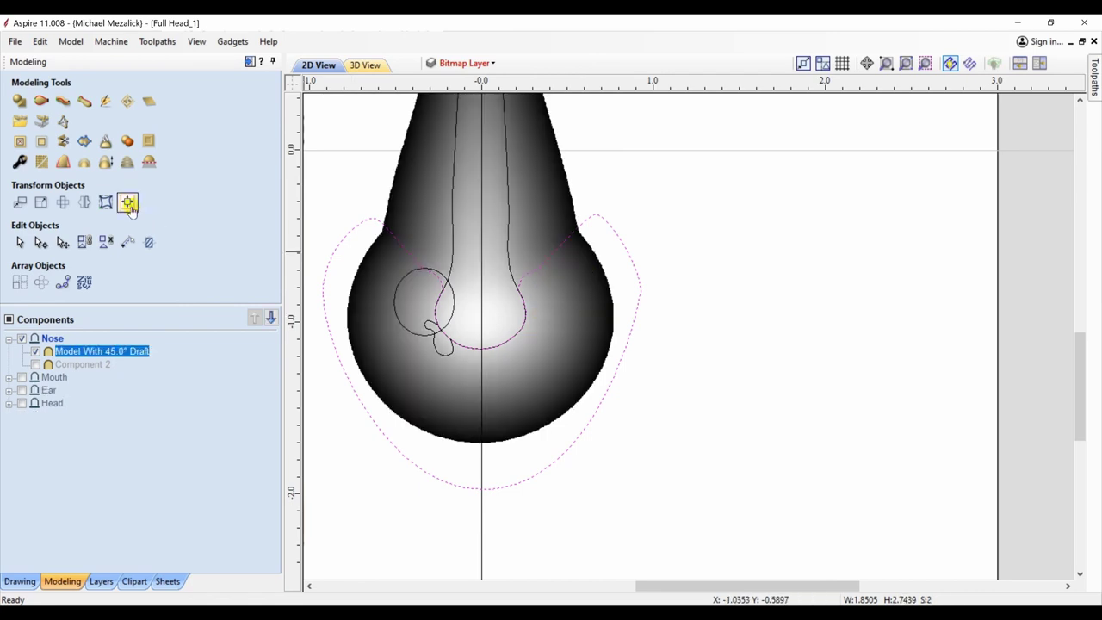
{"action": "left_click", "coordinate": [20, 142]}
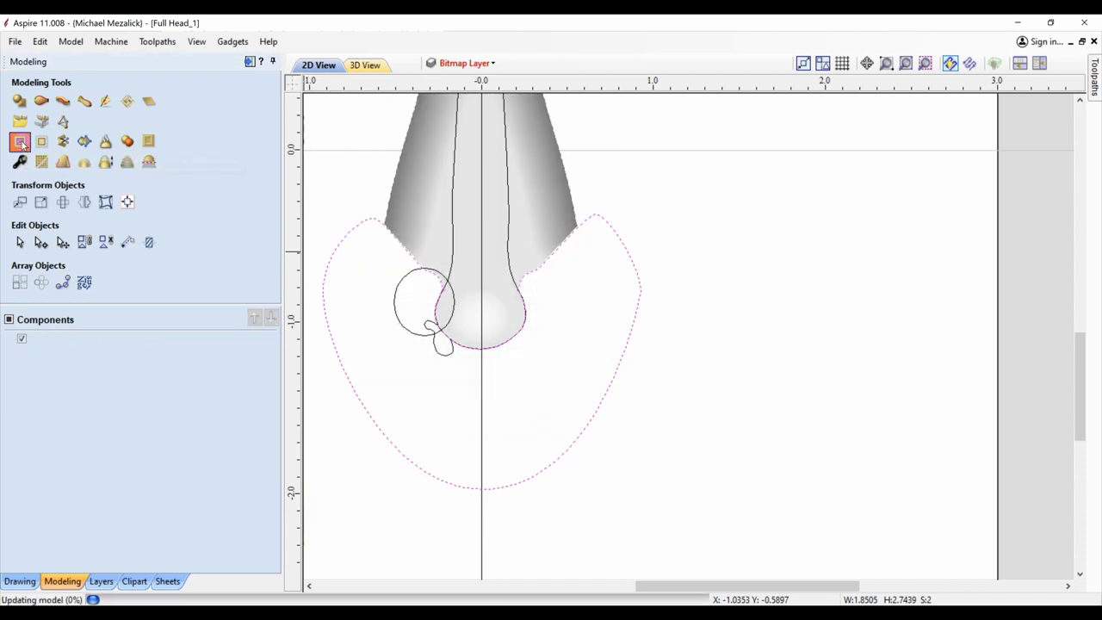
{"action": "key", "text": "F4"}
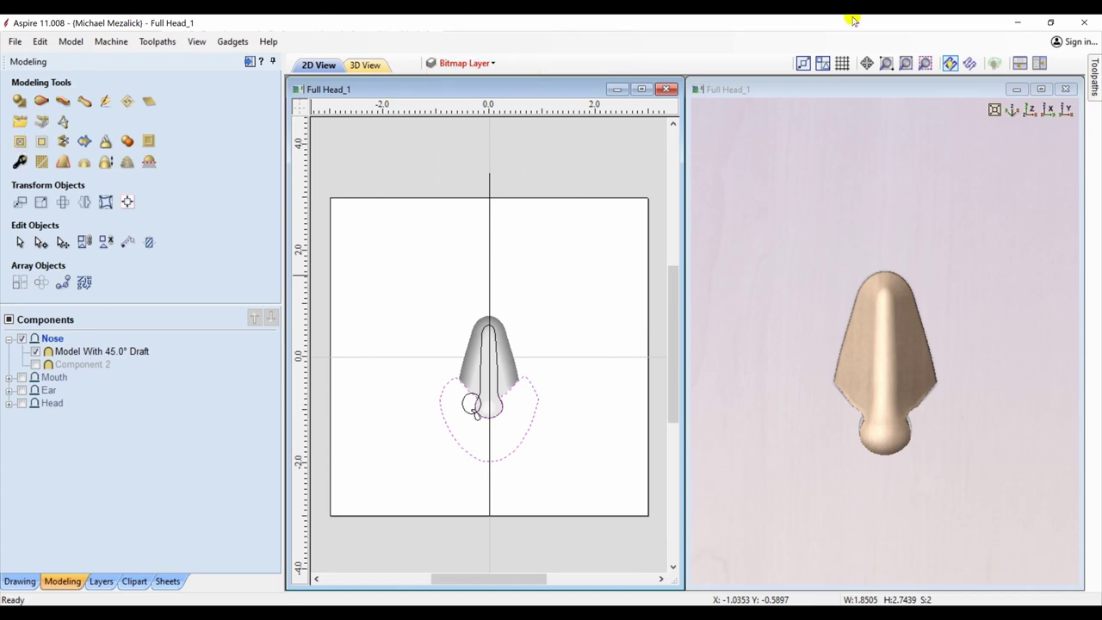
- Make Layer 1 active, zoom to the nose vectors, and select the small circle beside the tip
{"action": "left_click", "coordinate": [489, 64]}
{"action": "scroll", "coordinate": [586, 115], "scroll_direction": "down", "scroll_amount": 3}
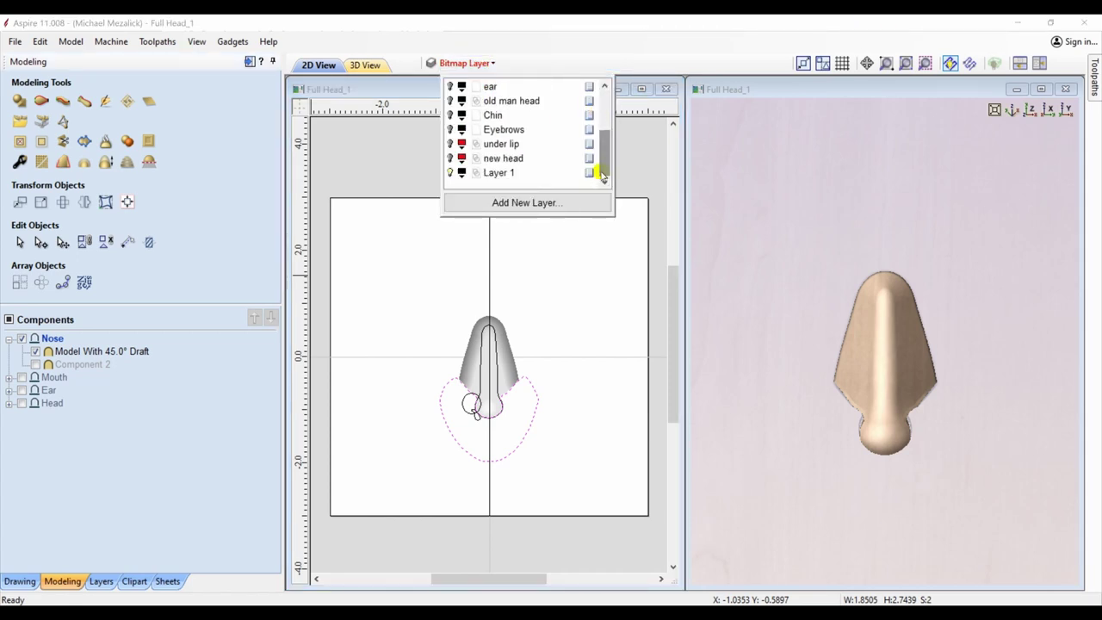
{"action": "left_click", "coordinate": [496, 173]}
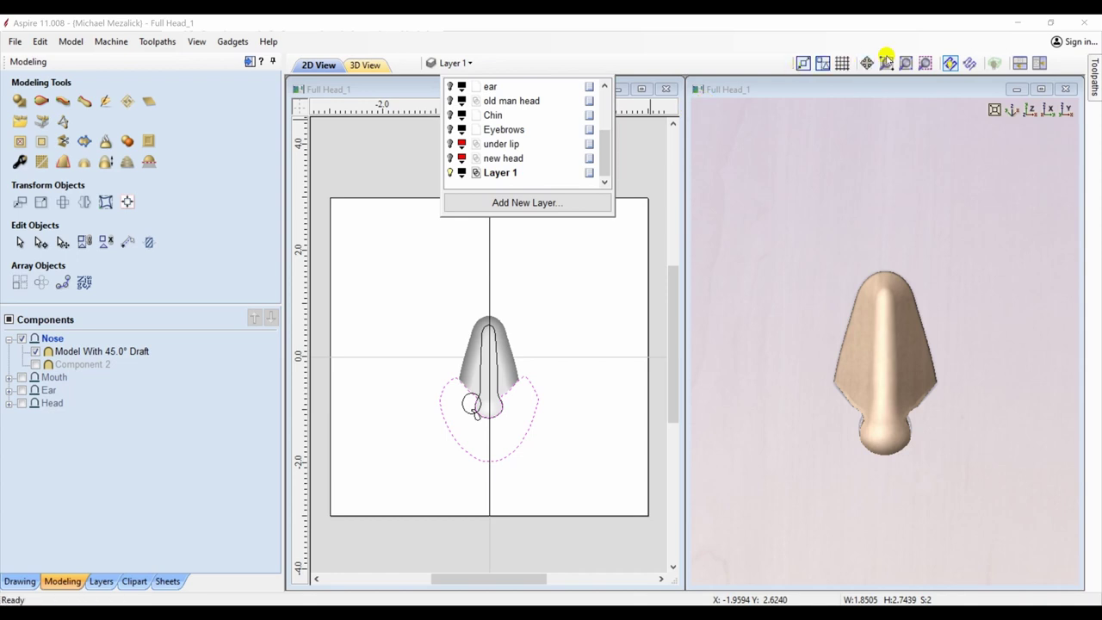
{"action": "left_click", "coordinate": [925, 62]}
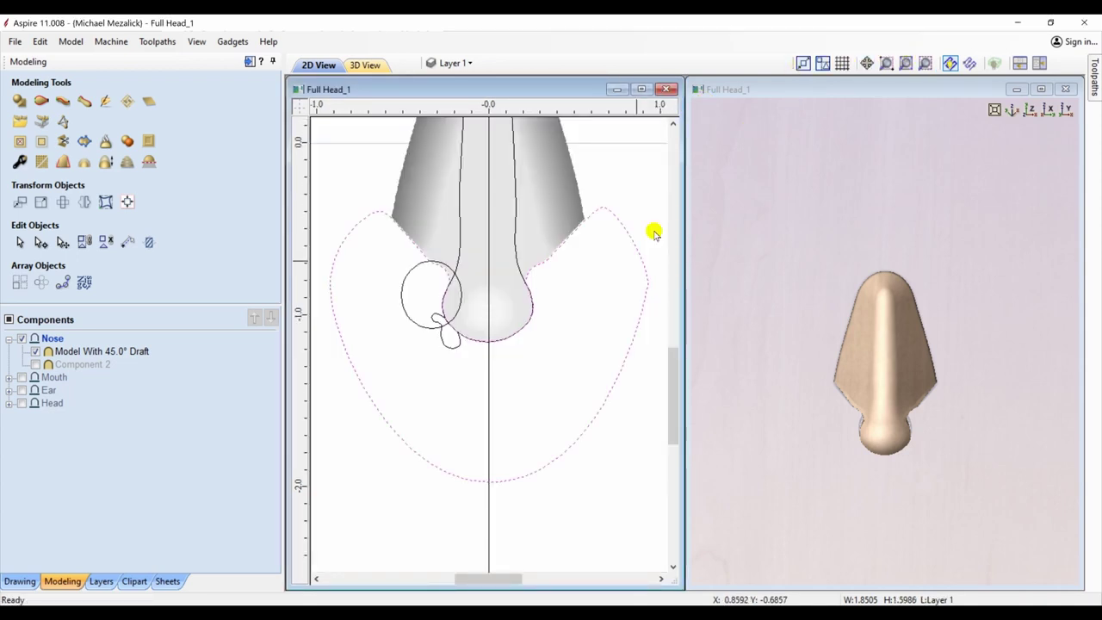
{"action": "left_click", "coordinate": [422, 327]}
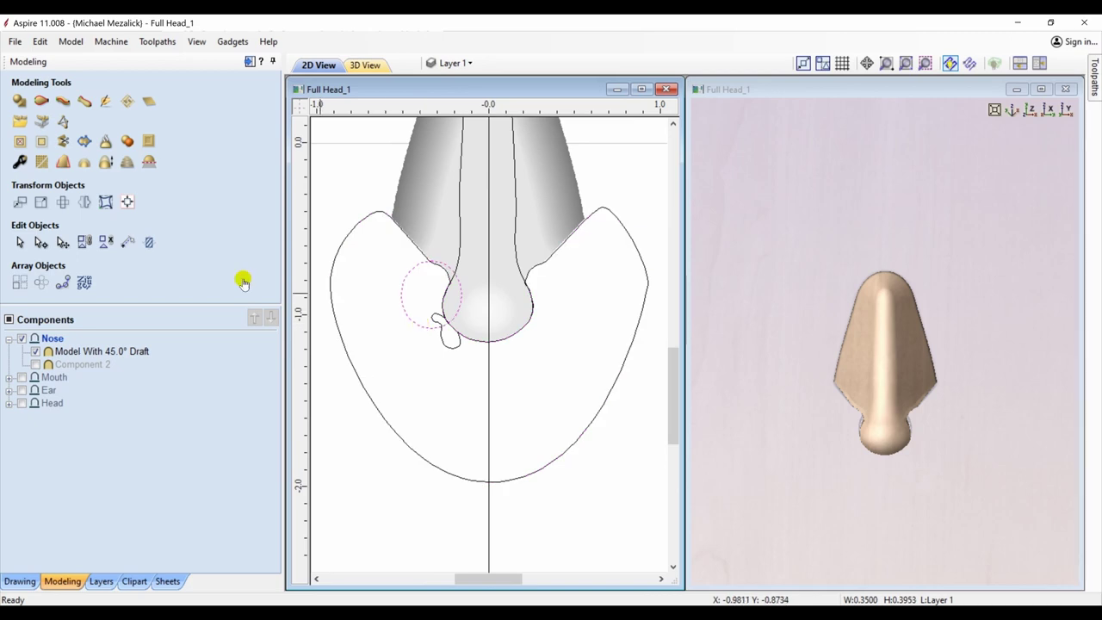
- Create an 81° rounded dome from the nostril circle, merged in on a 0.24-inch base height
{"action": "left_click", "coordinate": [19, 102]}
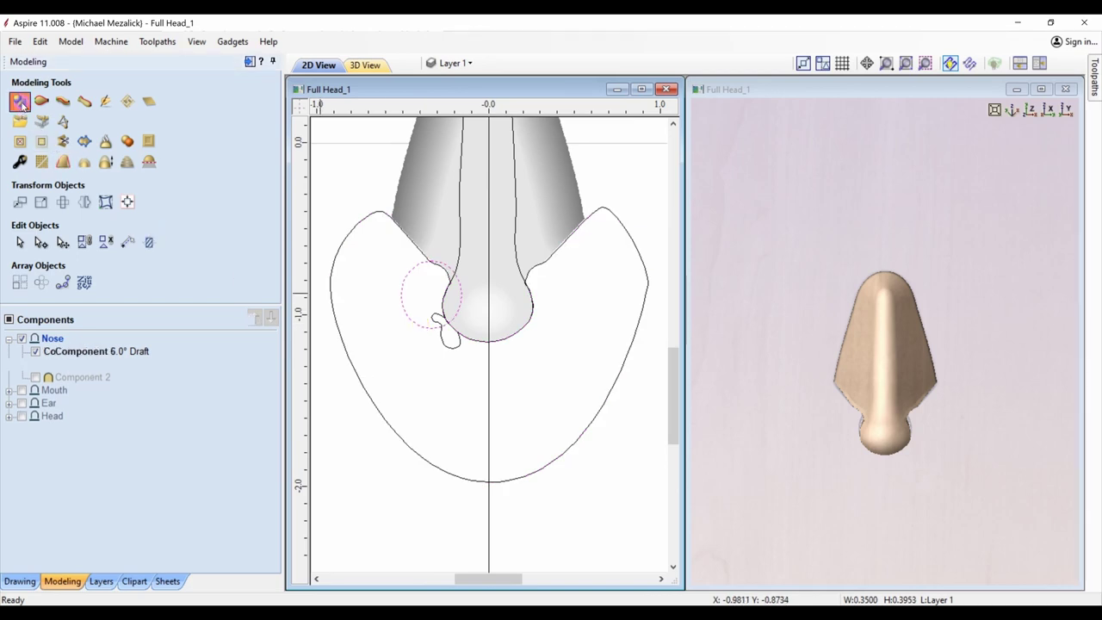
{"action": "left_click", "coordinate": [20, 101]}
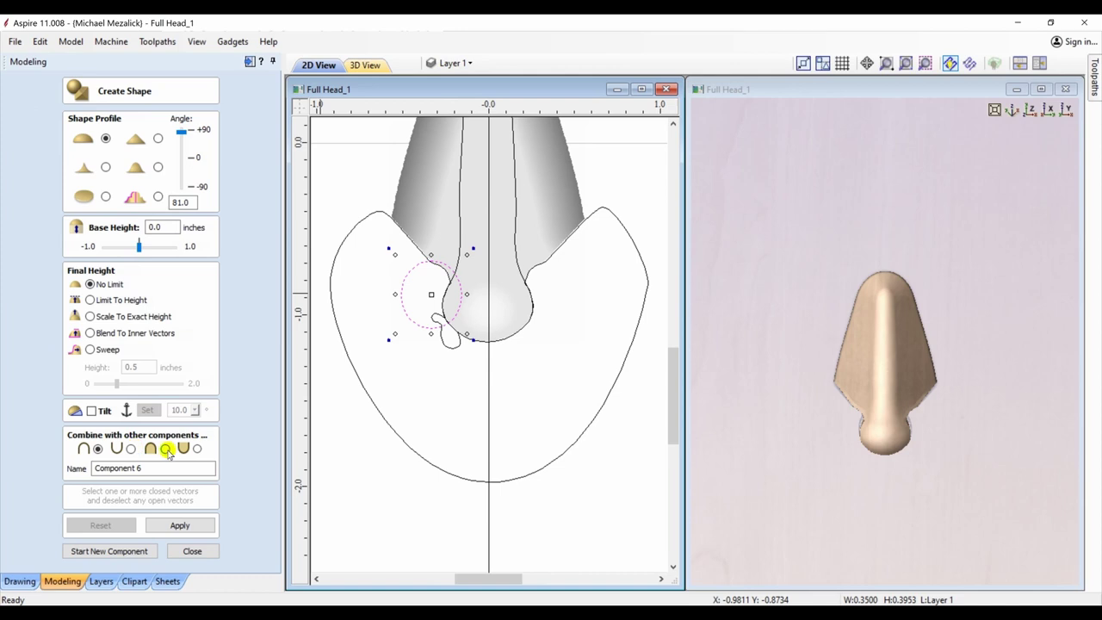
{"action": "left_click", "coordinate": [166, 449]}
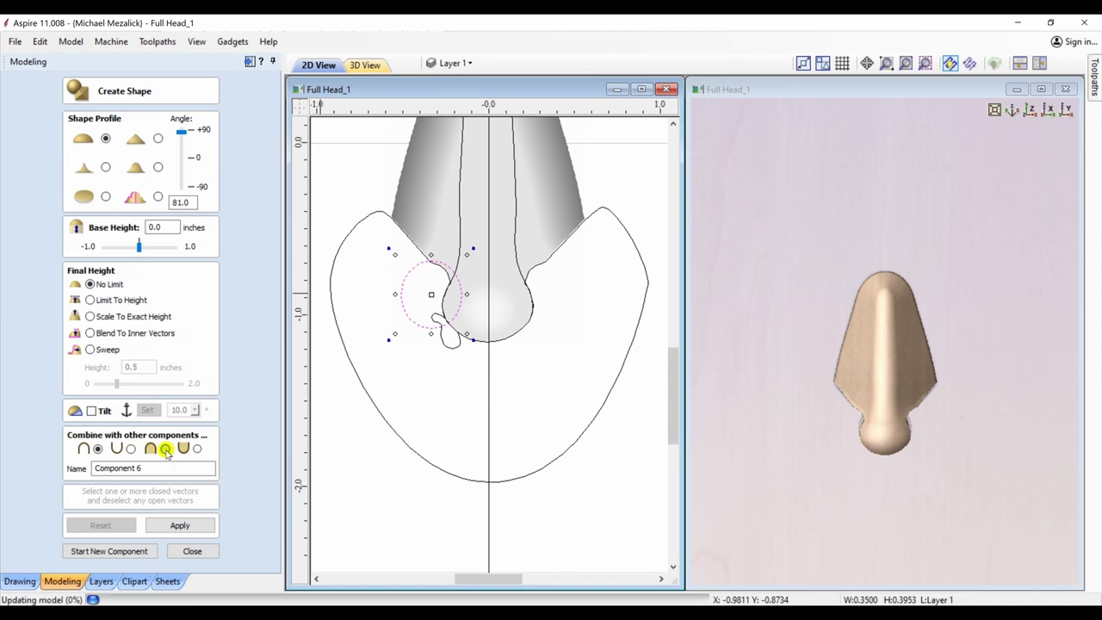
{"action": "left_click", "coordinate": [179, 526]}
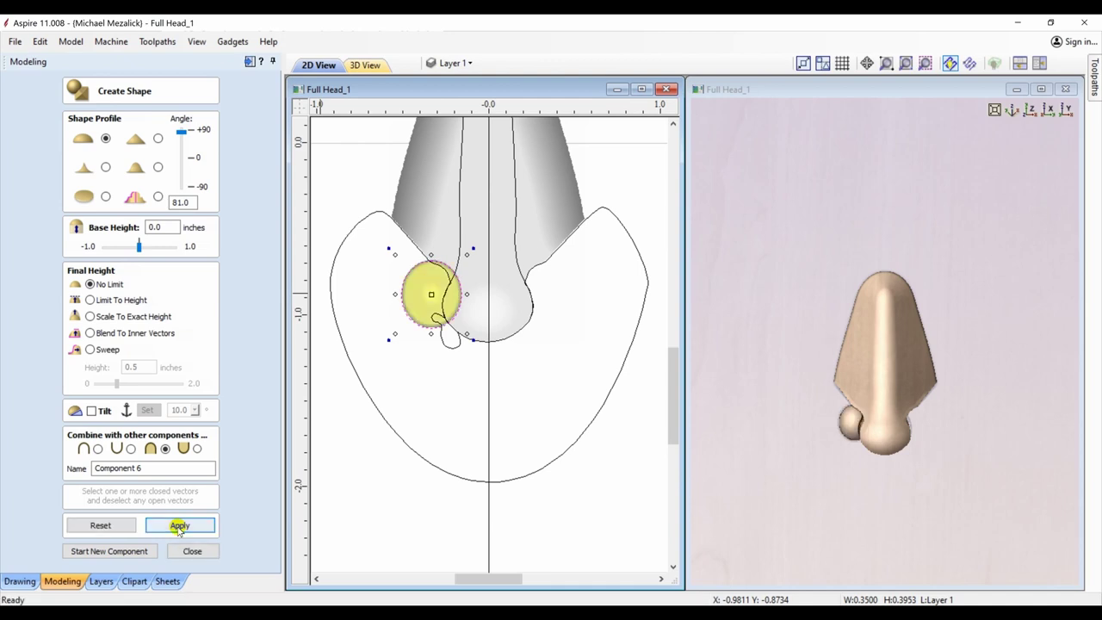
{"action": "left_click", "coordinate": [810, 512]}
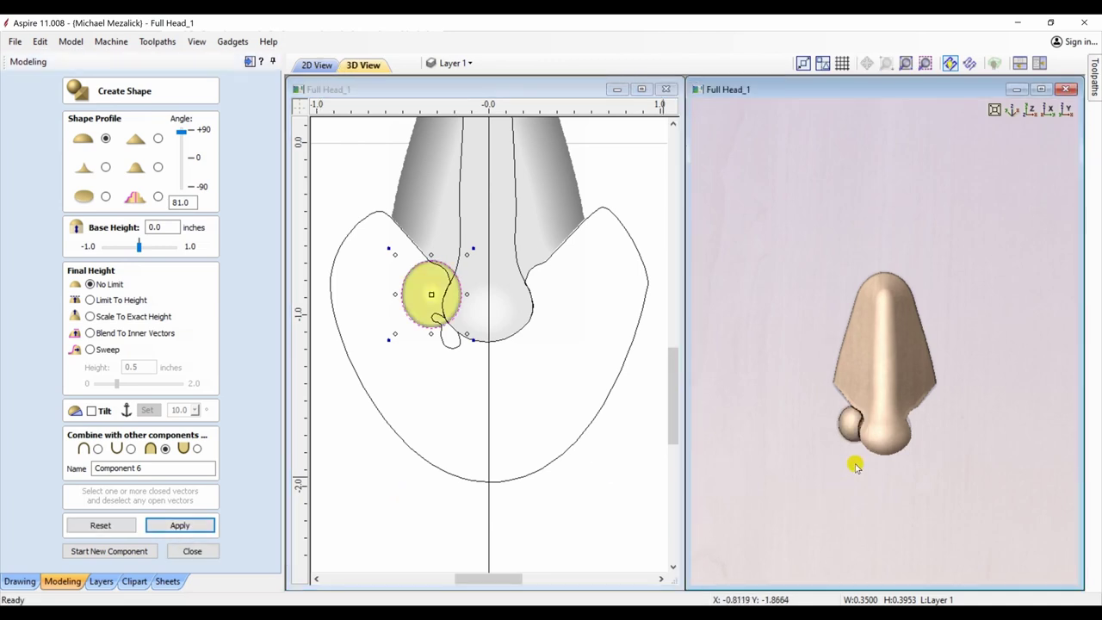
{"action": "left_click_drag", "start_coordinate": [854, 463], "coordinate": [852, 414]}
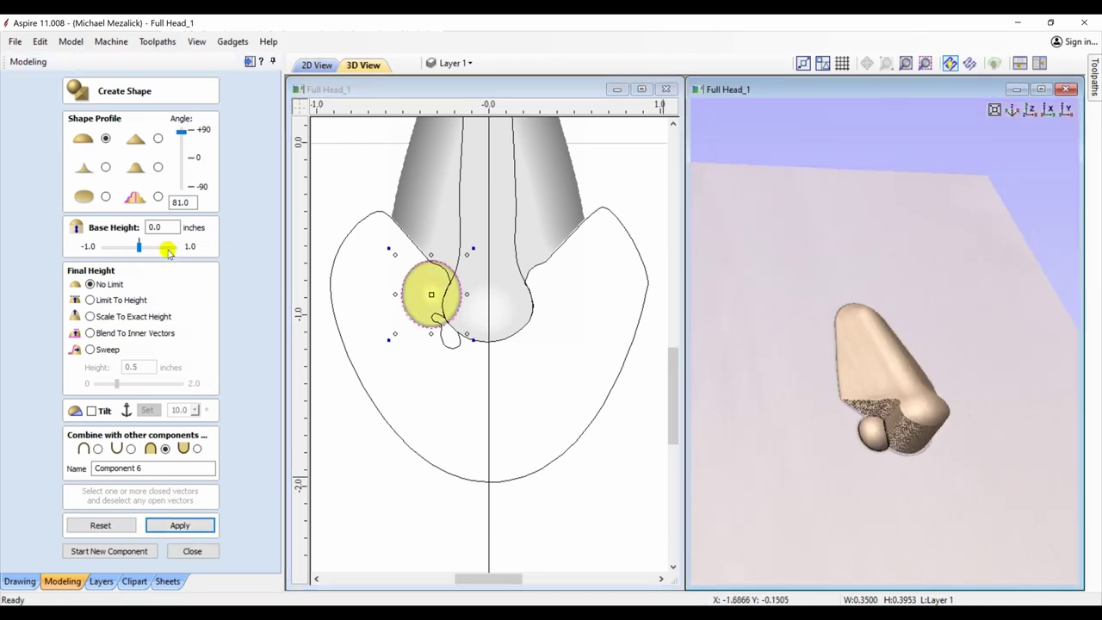
{"action": "left_click_drag", "start_coordinate": [143, 248], "coordinate": [160, 249]}
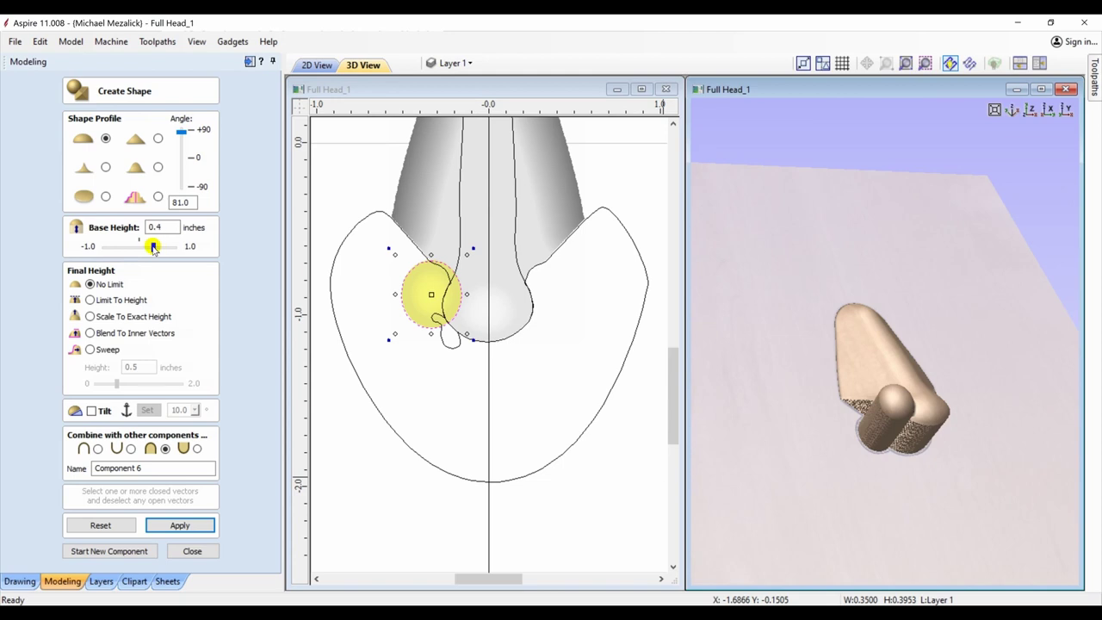
{"action": "left_click_drag", "start_coordinate": [153, 247], "coordinate": [152, 247]}
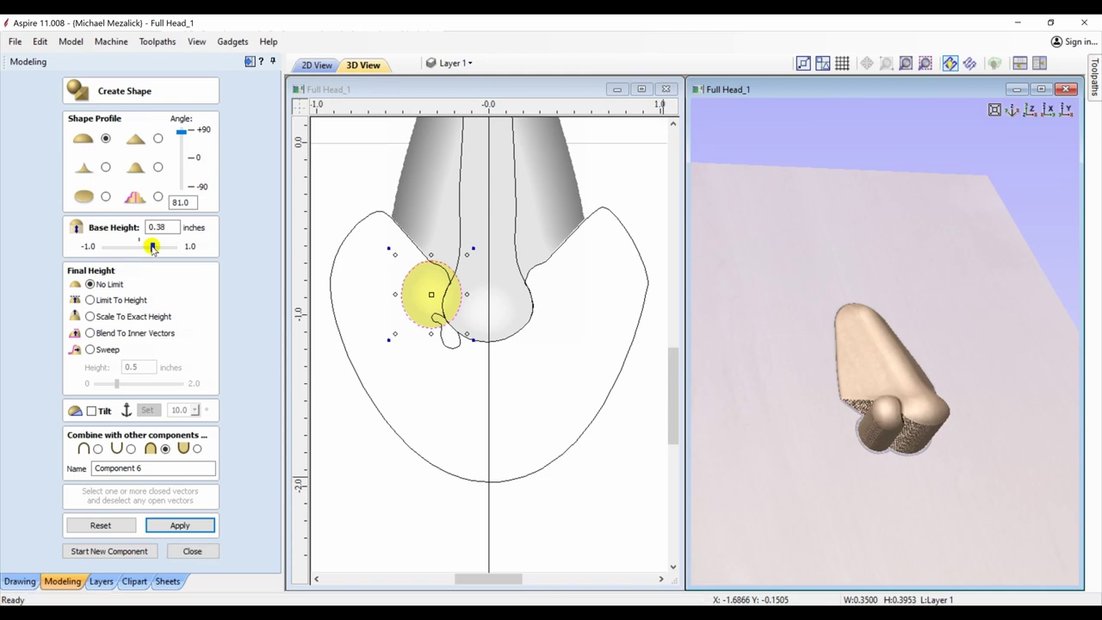
{"action": "left_click", "coordinate": [149, 247]}
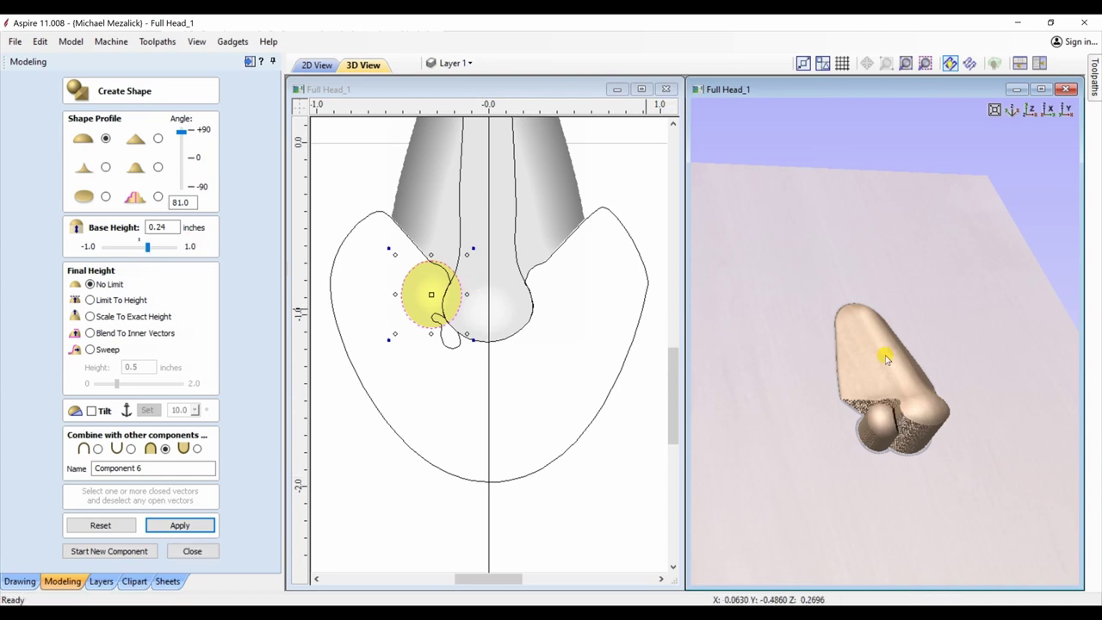
{"action": "left_click_drag", "start_coordinate": [918, 374], "coordinate": [865, 459]}
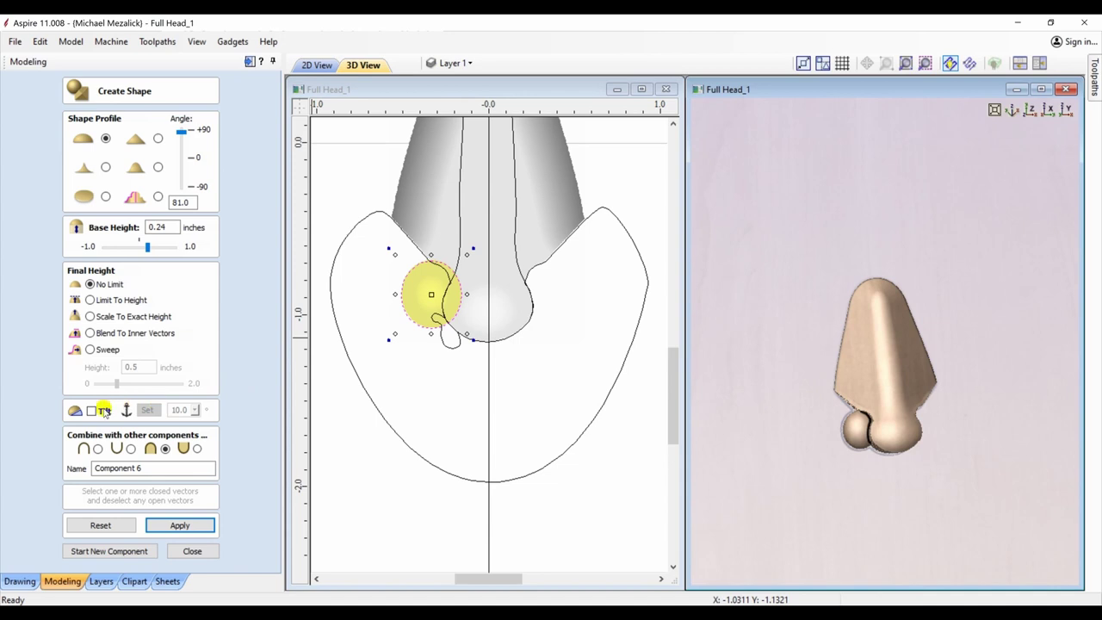
- Tilt the nostril bulge 10.0° along an anchor line across the circle and apply it as Component 6
{"action": "left_click", "coordinate": [91, 411]}
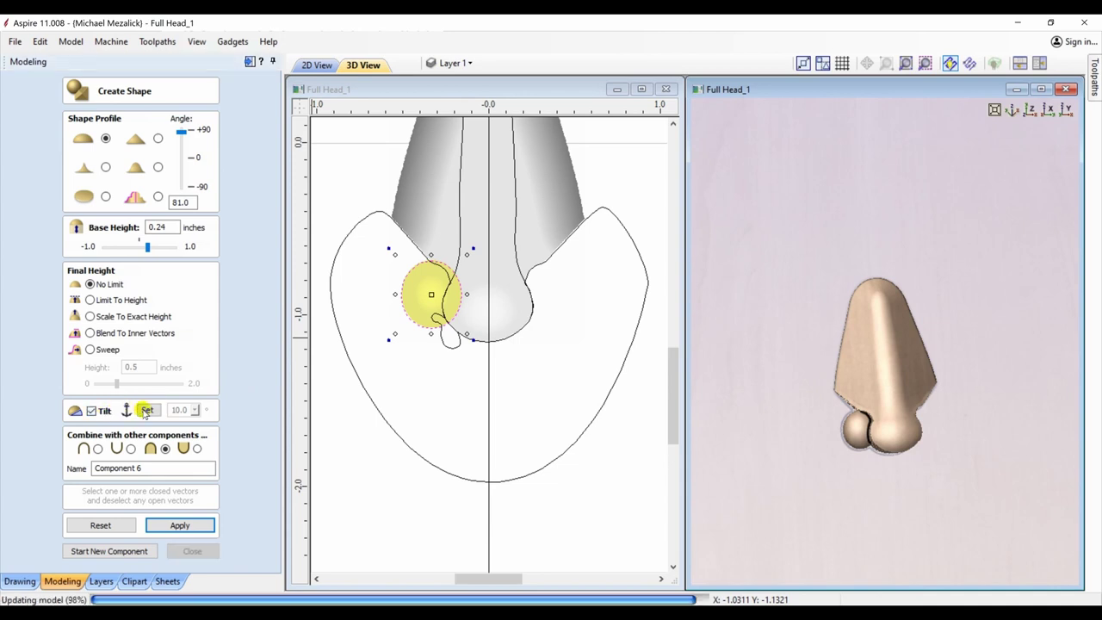
{"action": "left_click", "coordinate": [146, 411]}
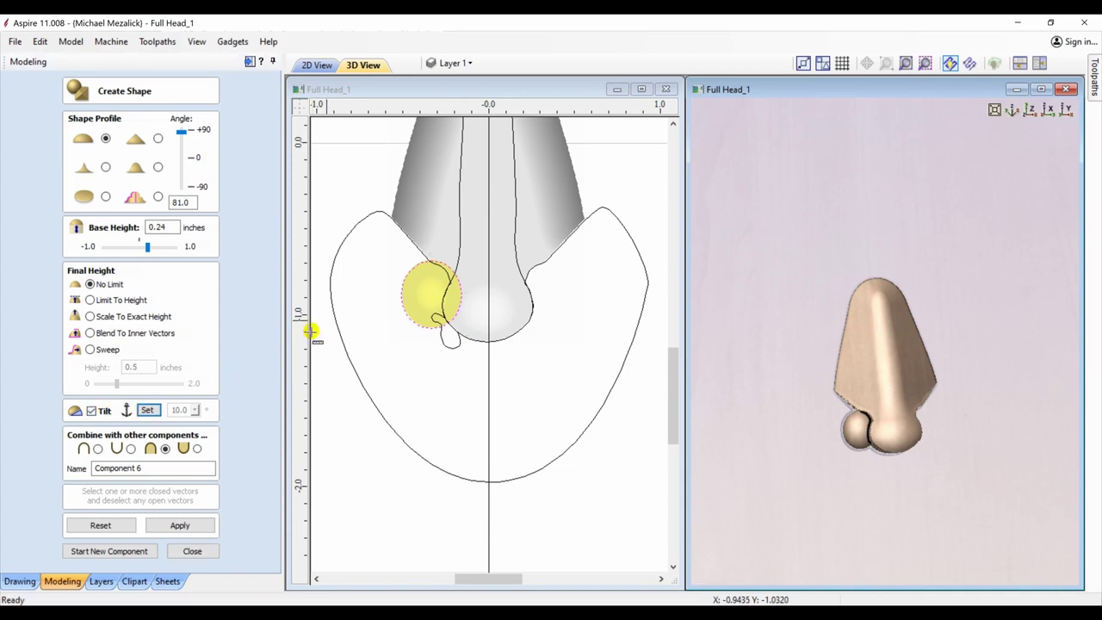
{"action": "left_click_drag", "start_coordinate": [372, 301], "coordinate": [478, 296]}
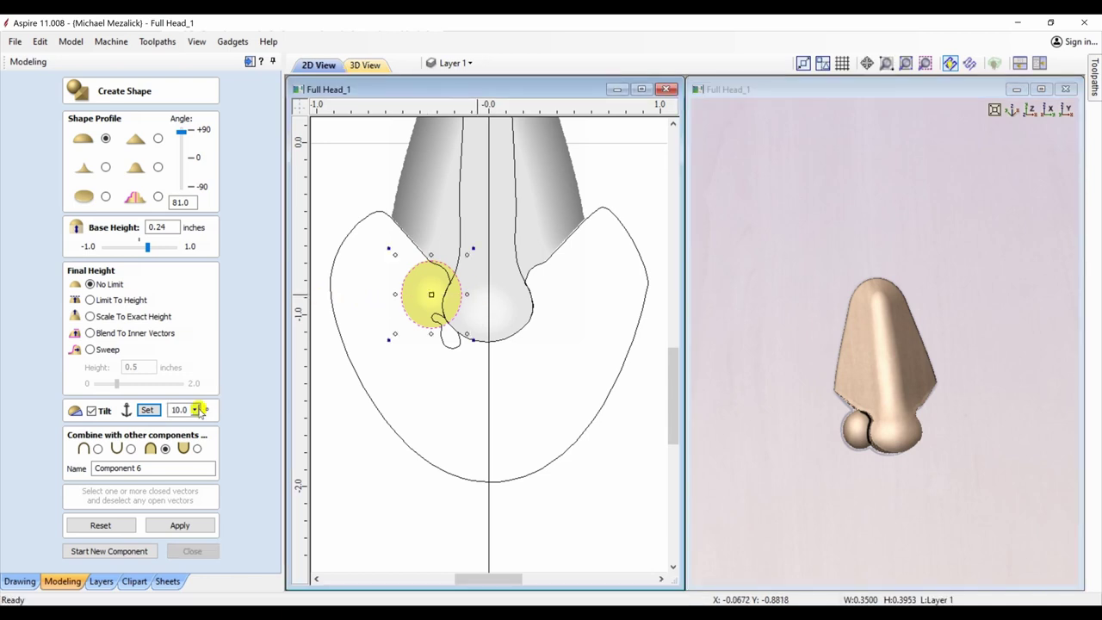
{"action": "left_click", "coordinate": [863, 458]}
{"action": "scroll", "coordinate": [864, 457], "scroll_direction": "up", "scroll_amount": 5}
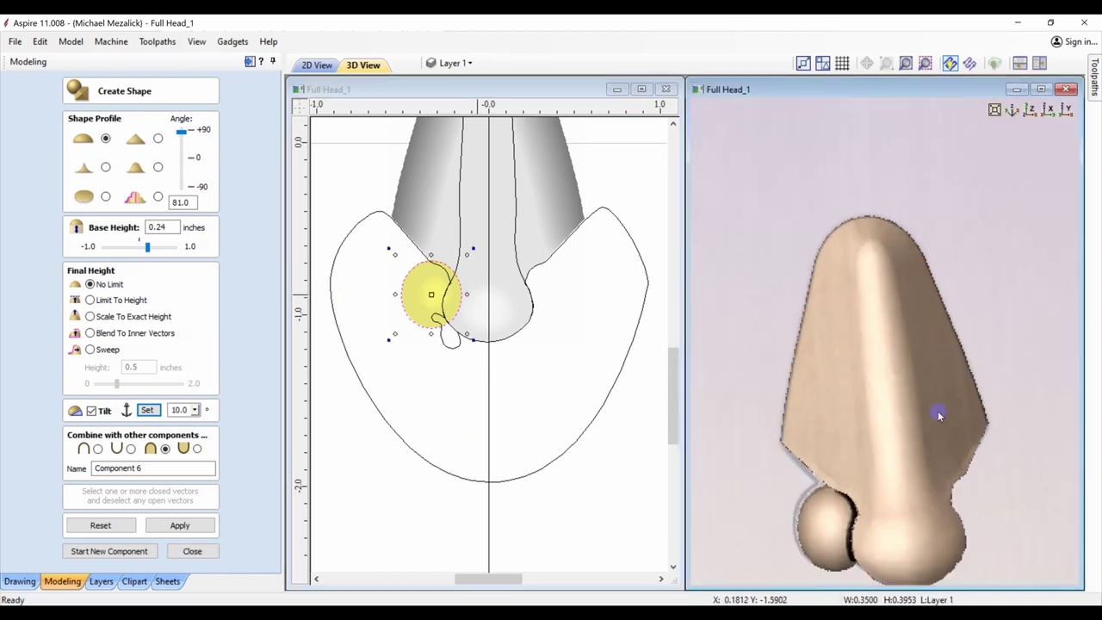
{"action": "middle_click_drag", "start_coordinate": [894, 480], "coordinate": [898, 337]}
{"action": "left_click_drag", "start_coordinate": [898, 475], "coordinate": [913, 499]}
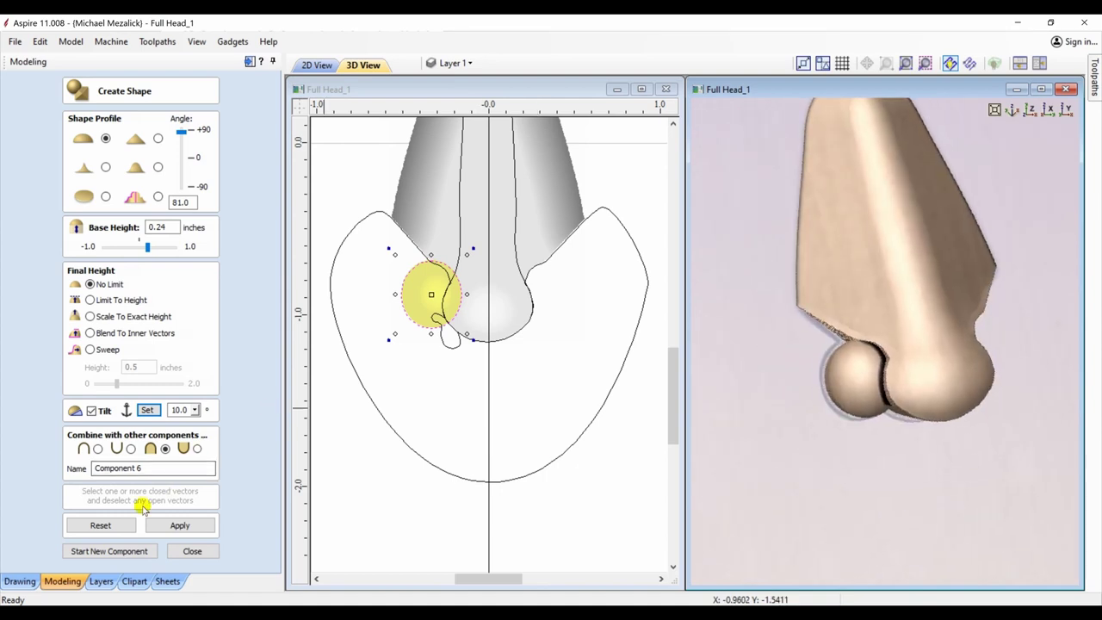
{"action": "left_click", "coordinate": [168, 525]}
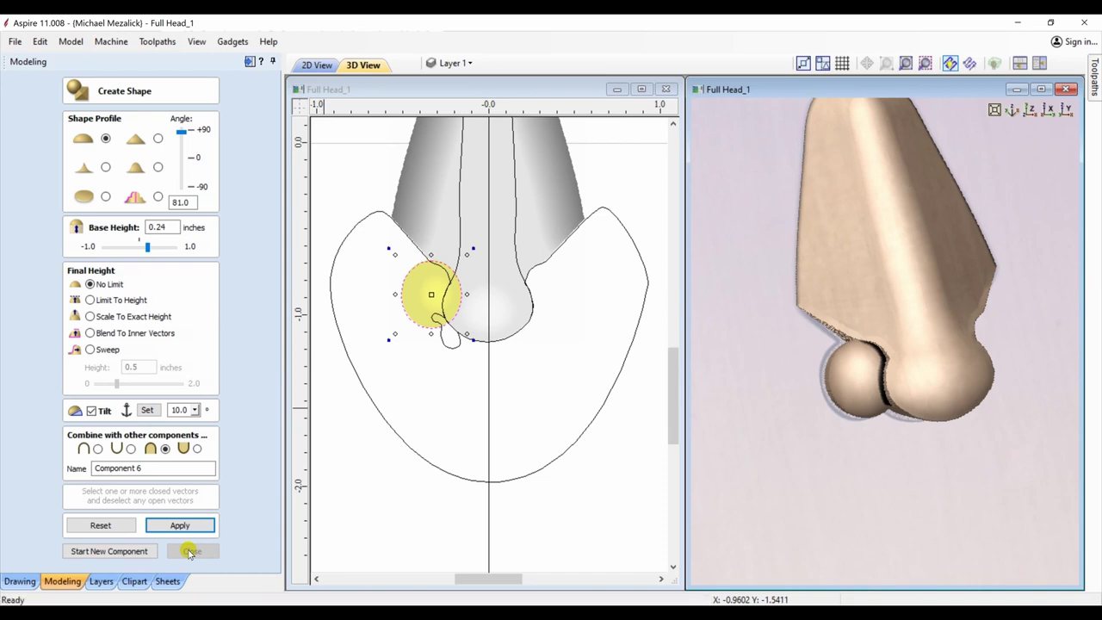
{"action": "left_click", "coordinate": [190, 551]}
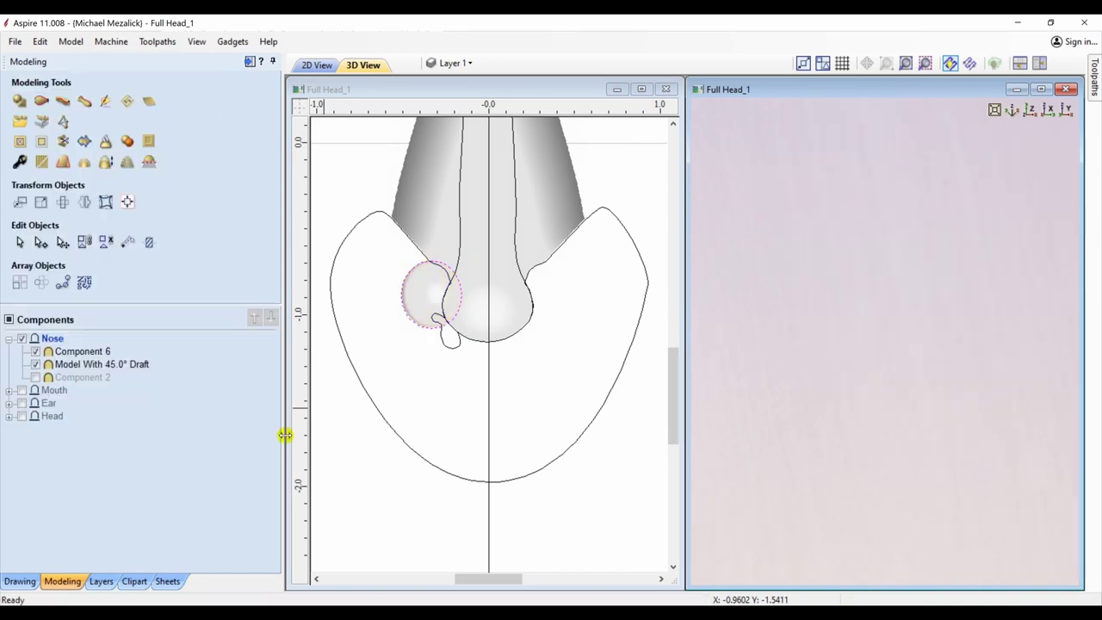
- Cut a nostril opening into Component 6 along the small loop outline
{"action": "left_click", "coordinate": [451, 343]}
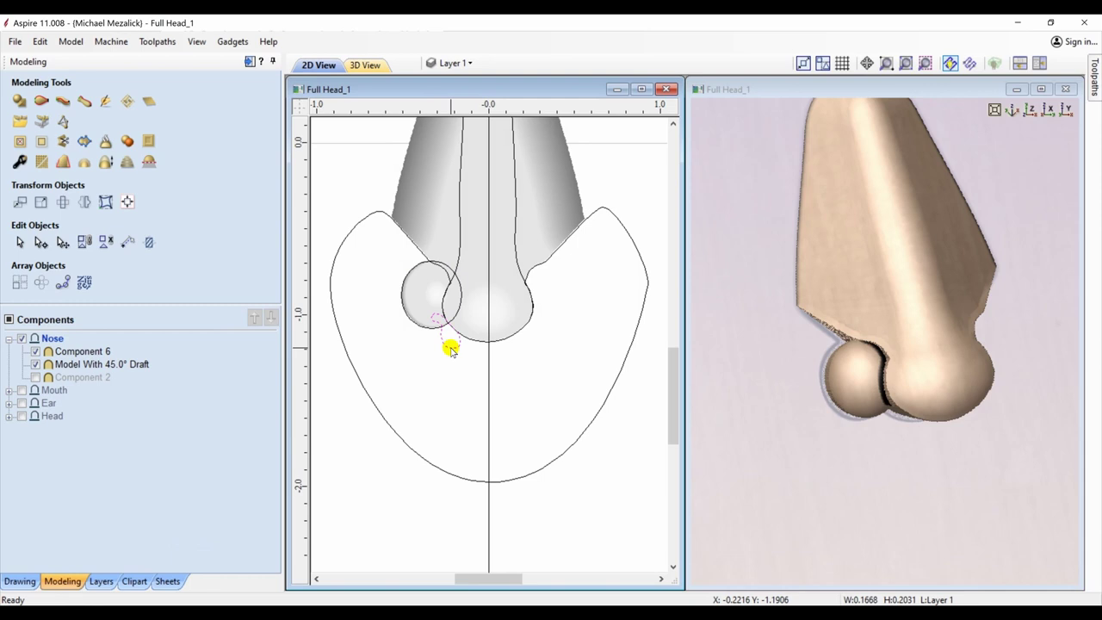
{"action": "left_click", "coordinate": [428, 291]}
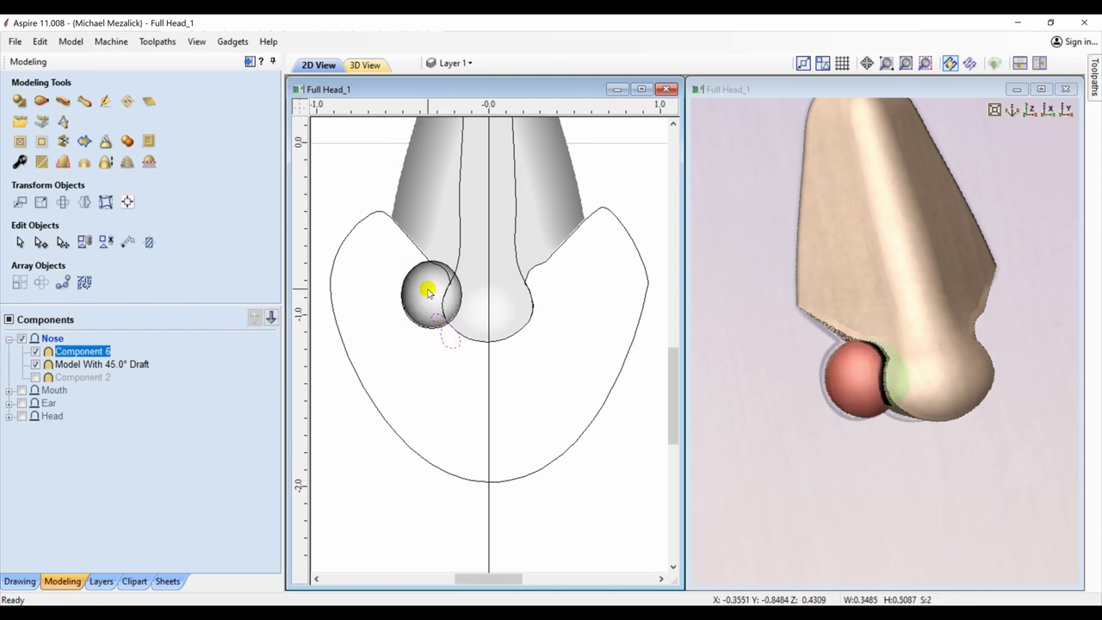
{"action": "left_click", "coordinate": [21, 142]}
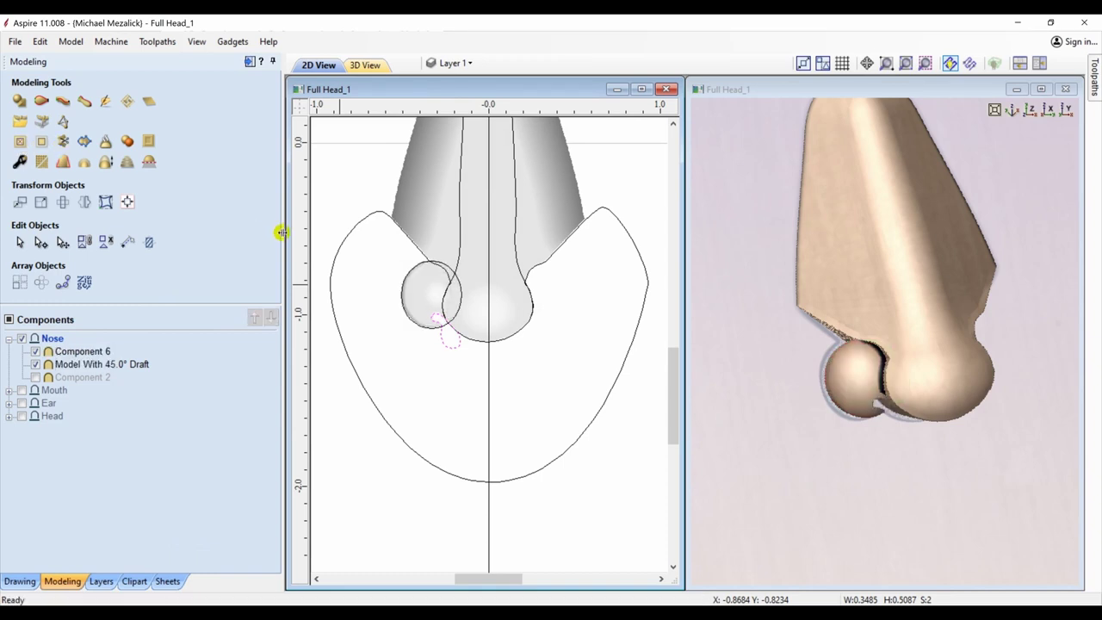
- Narrow the side panel and enlarge and reposition the 2D and 3D view windows
{"action": "left_click_drag", "start_coordinate": [282, 233], "coordinate": [188, 235]}
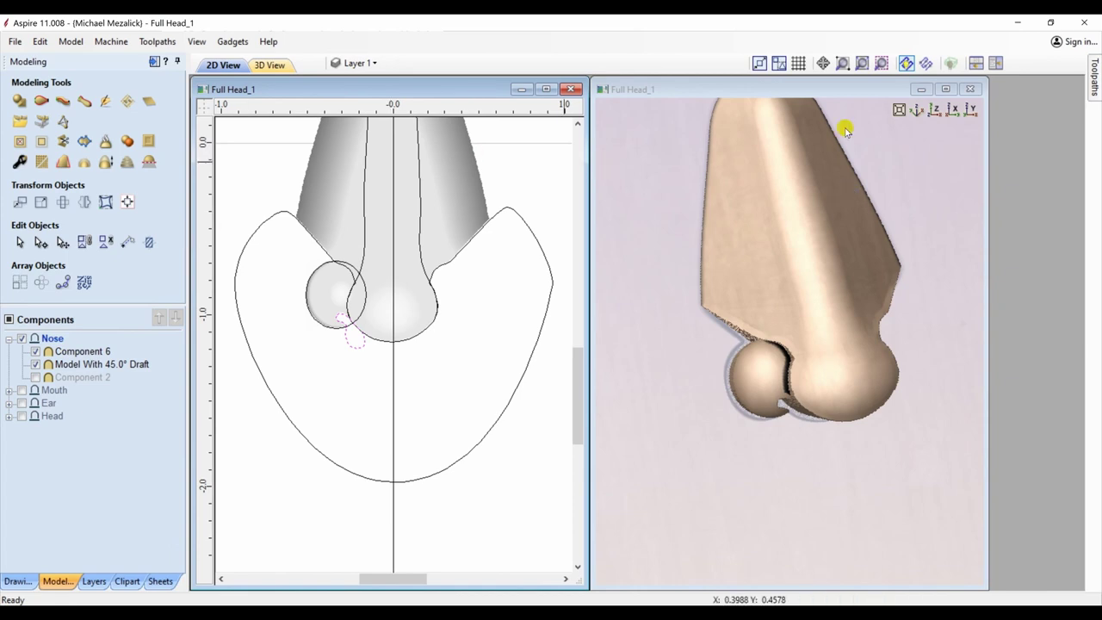
{"action": "left_click_drag", "start_coordinate": [833, 89], "coordinate": [923, 85]}
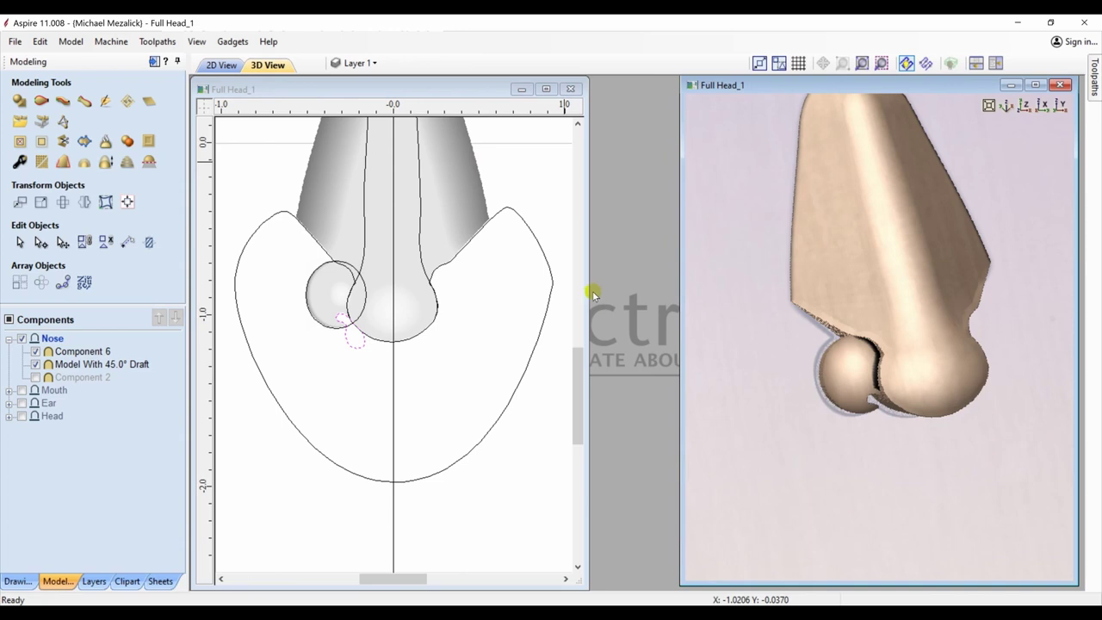
{"action": "left_click_drag", "start_coordinate": [585, 294], "coordinate": [630, 308]}
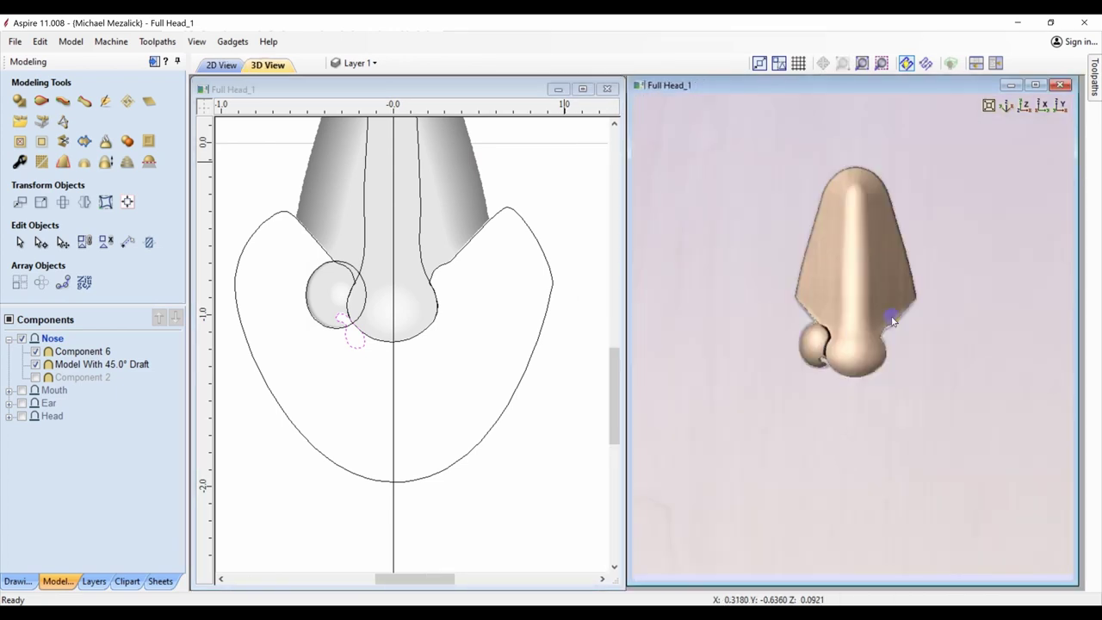
{"action": "left_click", "coordinate": [326, 290]}
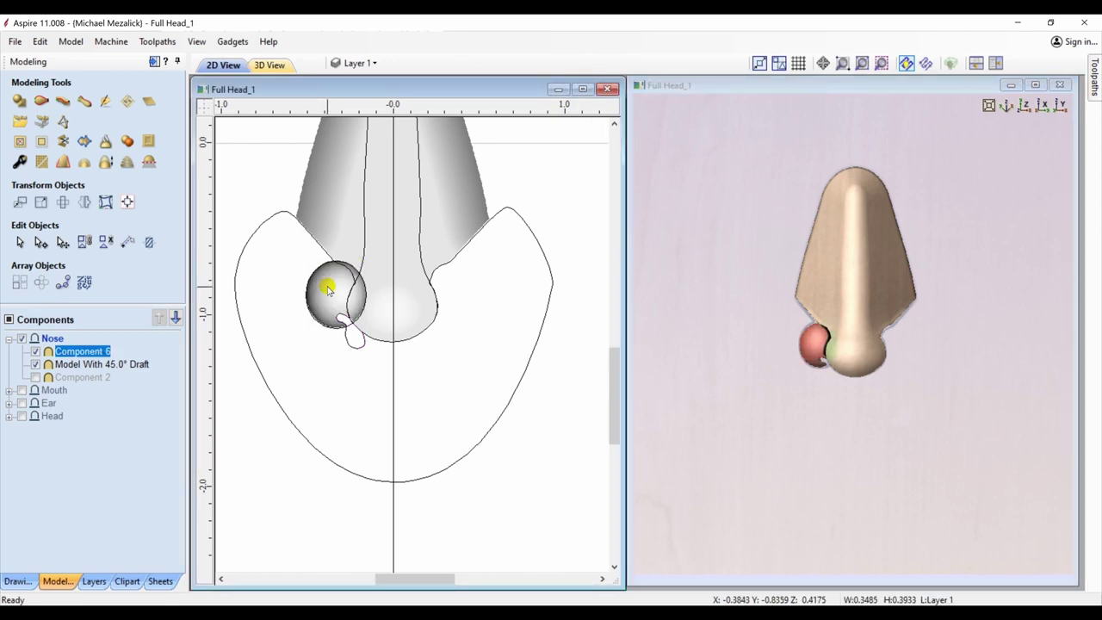
- Mirror-copy the nostril to the other side and bake a Copy of Visible Model
{"action": "key", "text": "ctrl+m"}
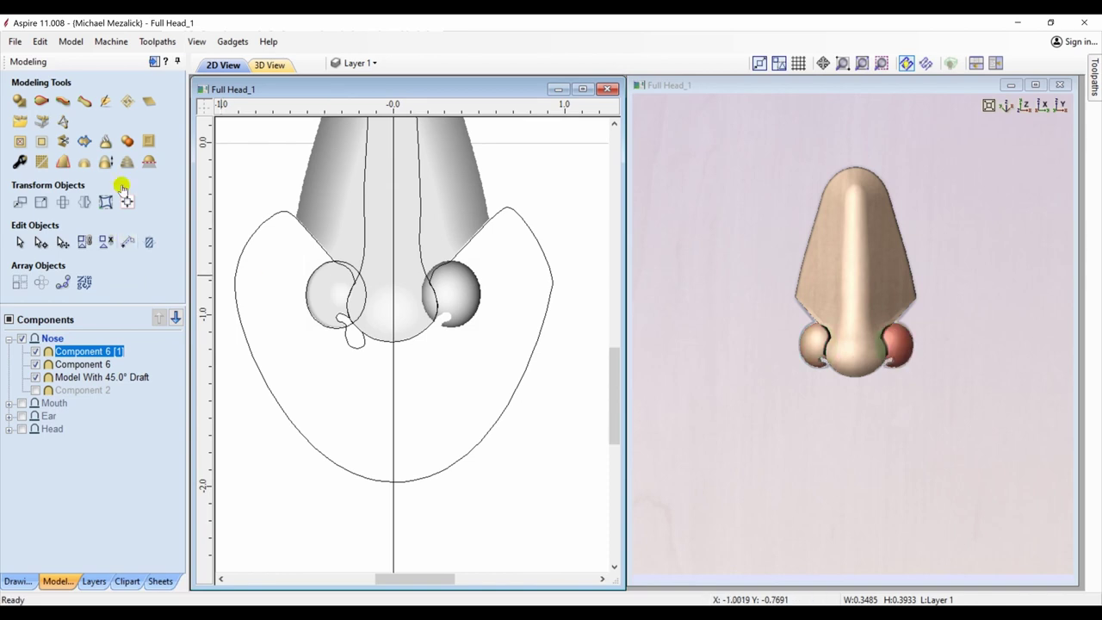
{"action": "left_click", "coordinate": [128, 141]}
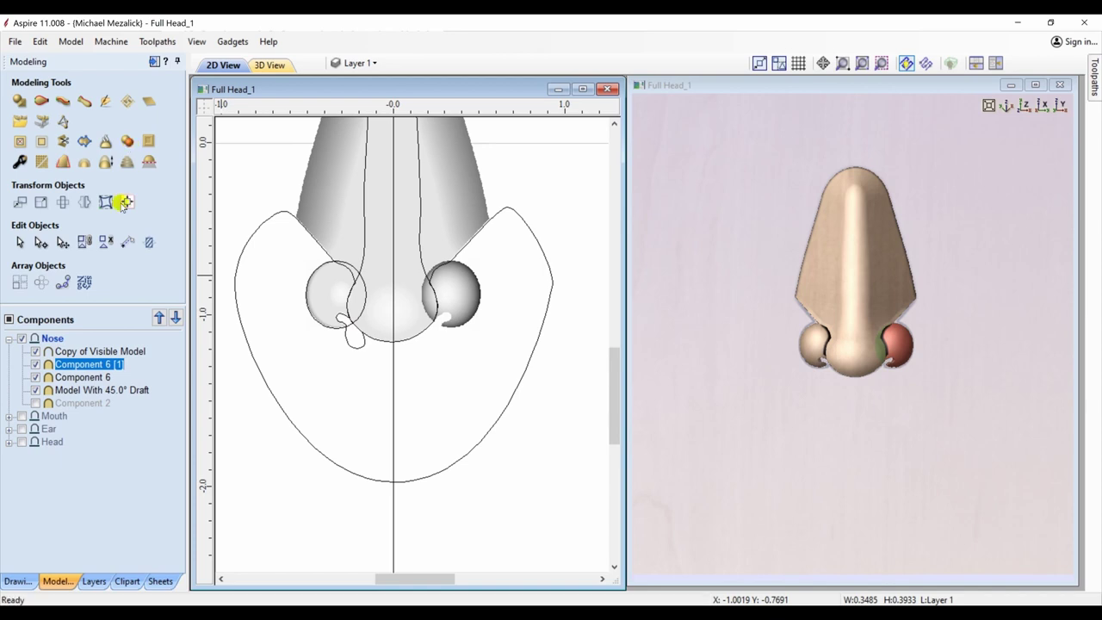
{"action": "left_click", "coordinate": [69, 351]}
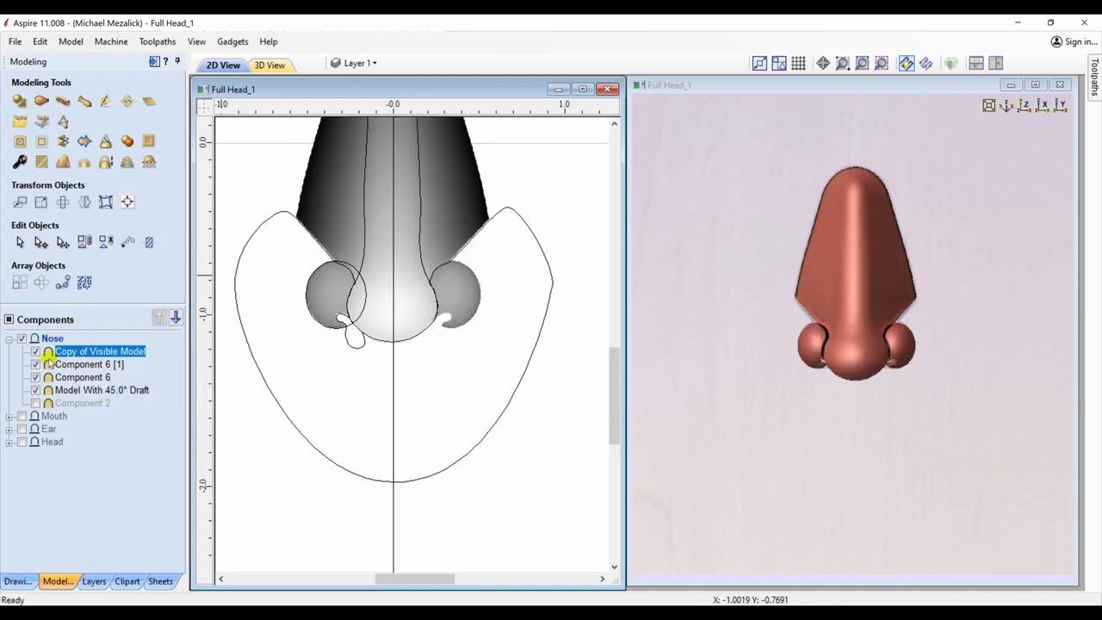
- Hide Component 6 [1], Component 6 and Model With 45.0° Draft, leaving only the copy
{"action": "left_click", "coordinate": [35, 364]}
{"action": "left_click", "coordinate": [36, 377]}
{"action": "left_click", "coordinate": [36, 391]}
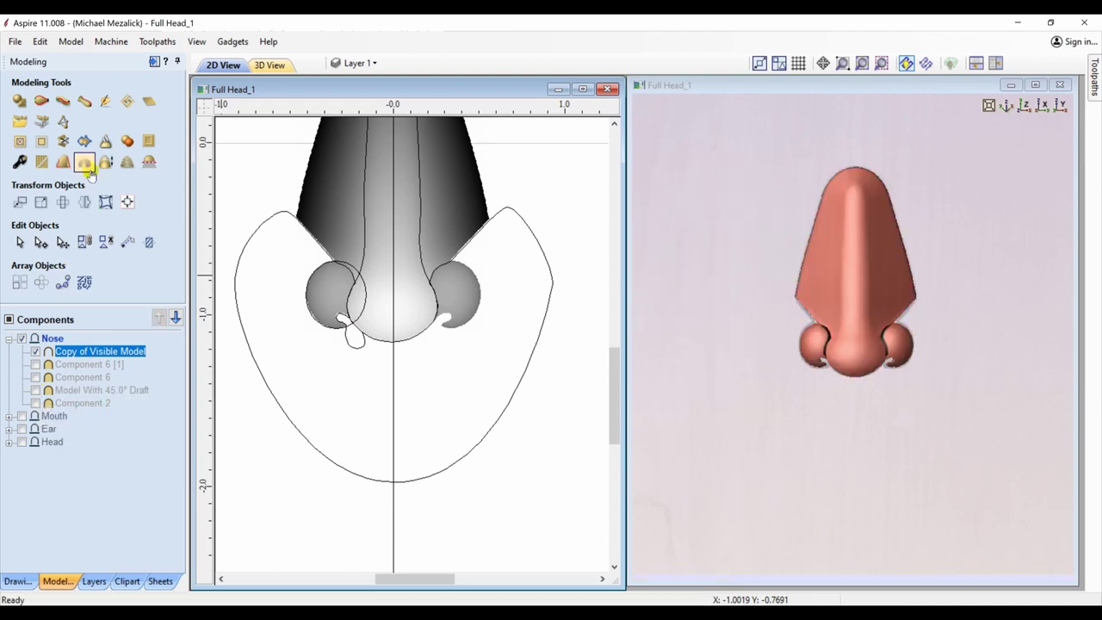
- Start sculpting the nose copy with the 3D view maximized and zoomed in on the nose
{"action": "left_click", "coordinate": [106, 101]}
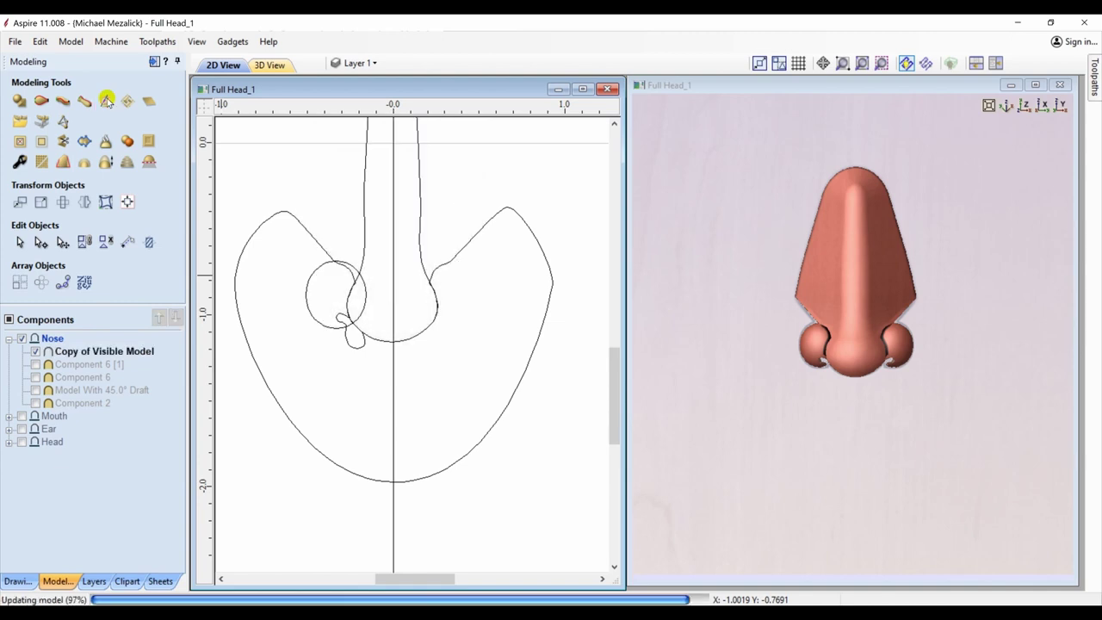
{"action": "left_click", "coordinate": [272, 69]}
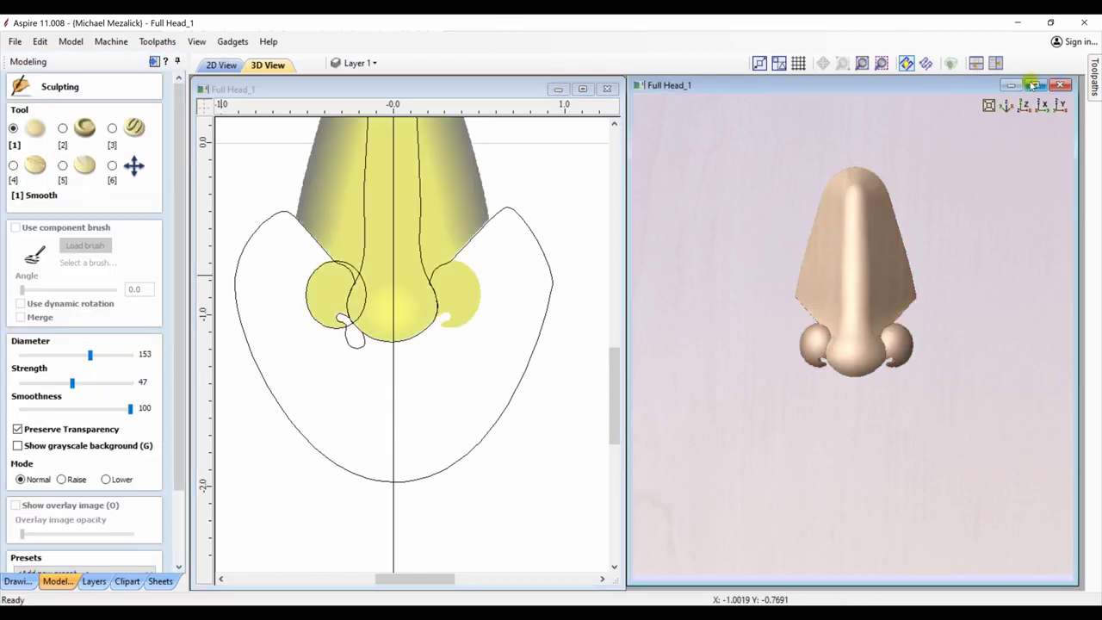
{"action": "left_click", "coordinate": [1036, 84]}
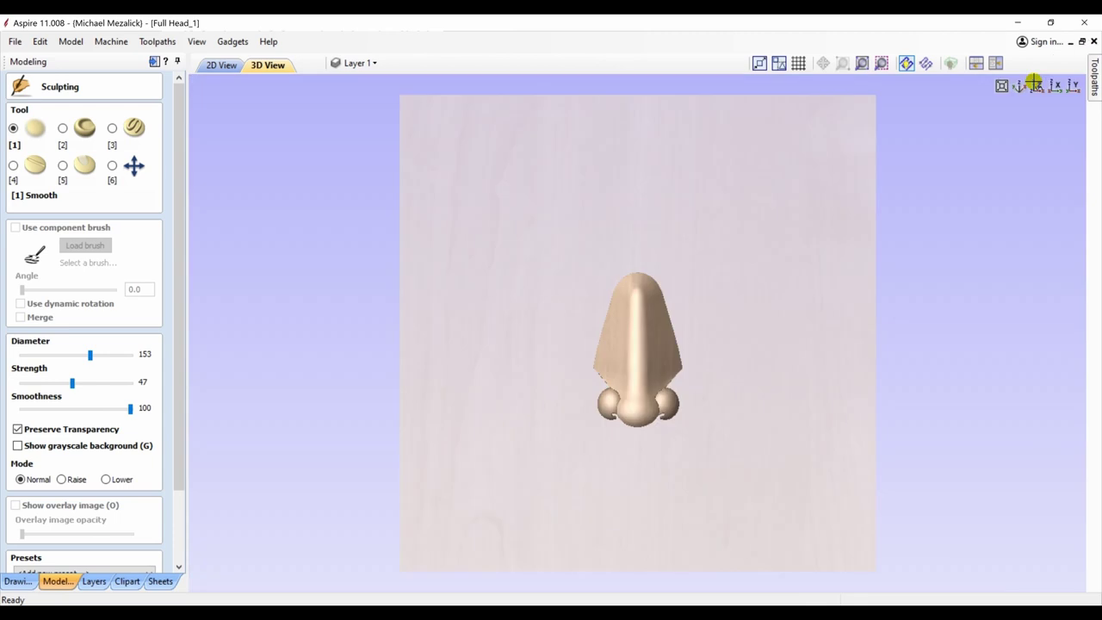
{"action": "left_click", "coordinate": [134, 165]}
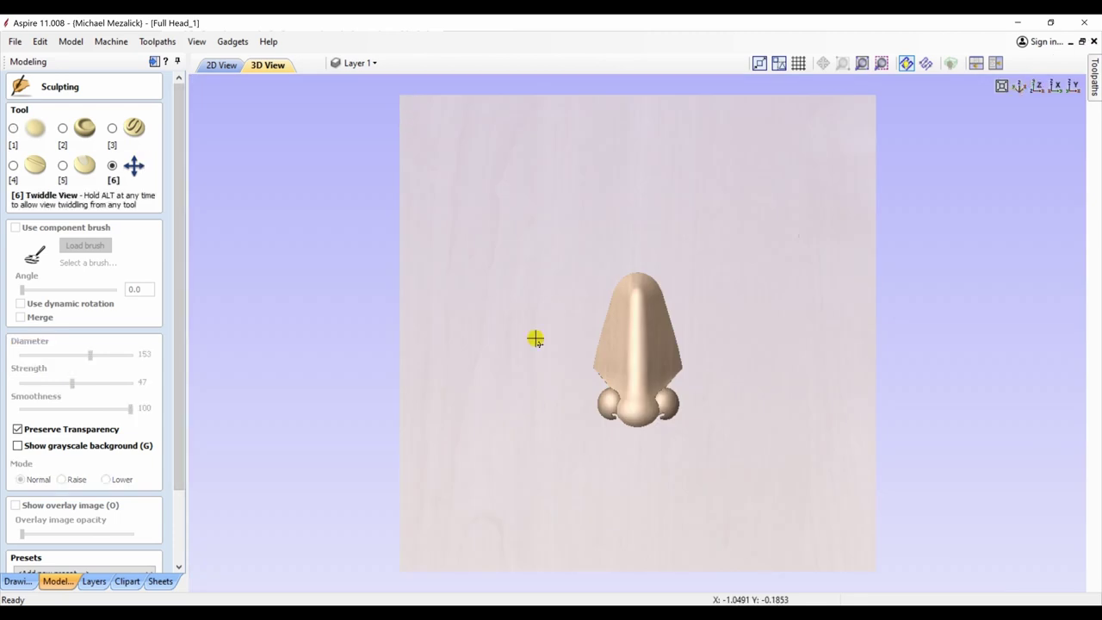
{"action": "scroll", "coordinate": [663, 349], "scroll_direction": "up", "scroll_amount": 5}
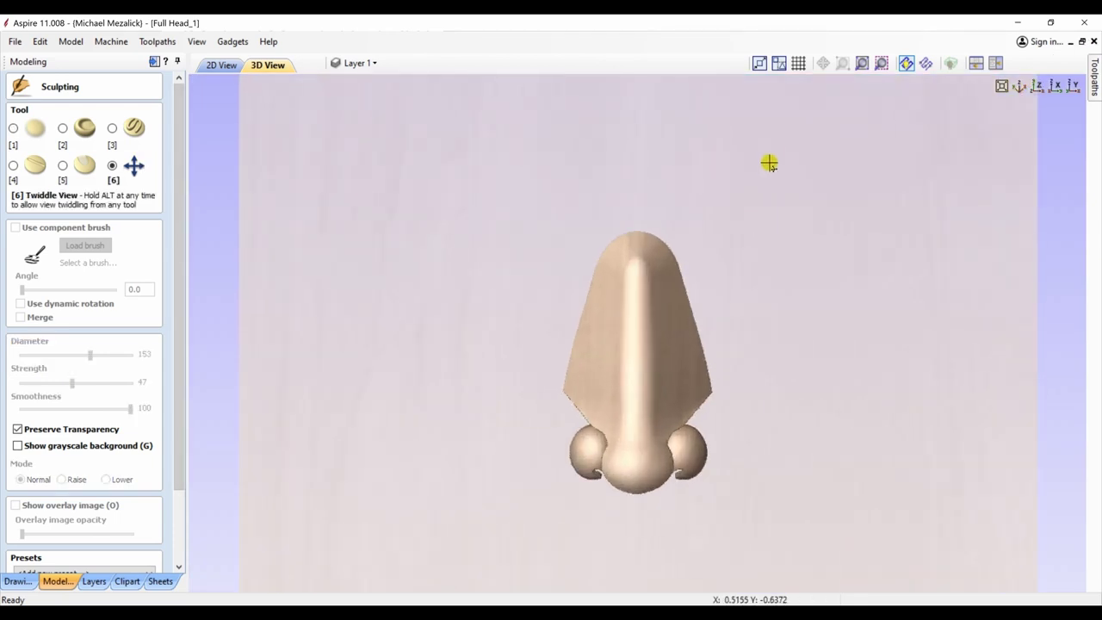
{"action": "scroll", "coordinate": [659, 439], "scroll_direction": "up", "scroll_amount": 4}
{"action": "middle_click_drag", "start_coordinate": [647, 480], "coordinate": [663, 315]}
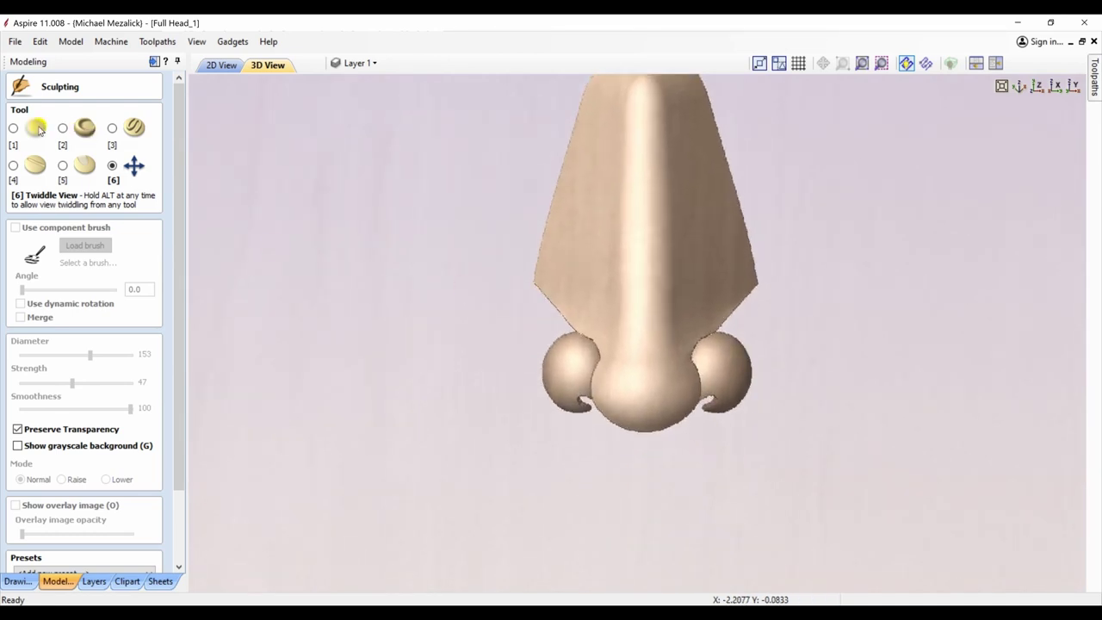
- Smooth the nose's sides, nostrils and tip with the Smooth brush, enlarging it for the tip
{"action": "left_click", "coordinate": [36, 128]}
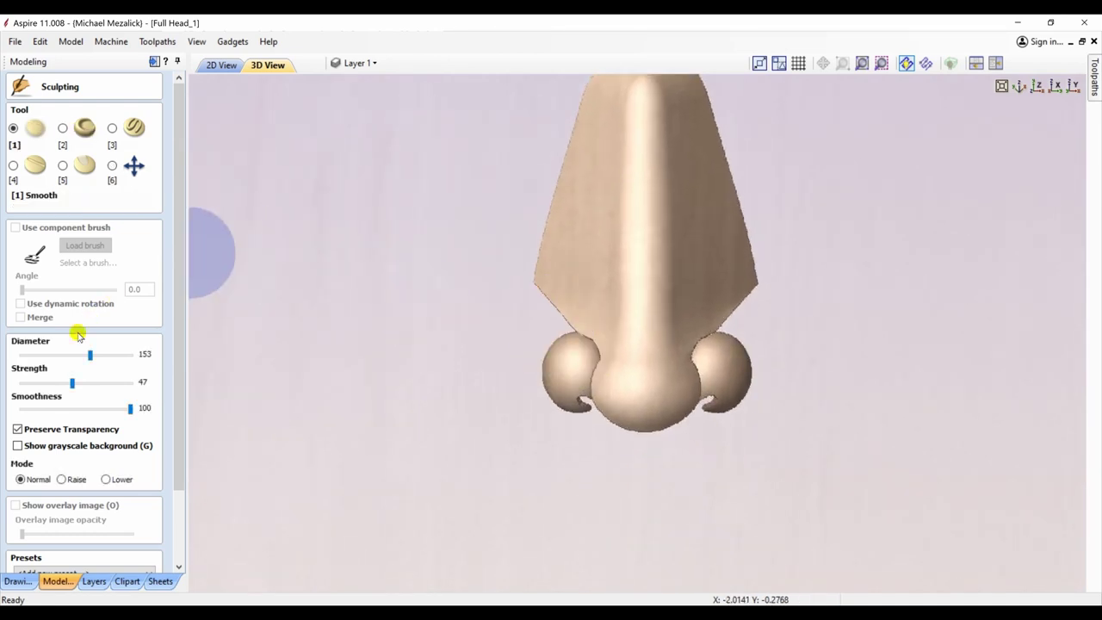
{"action": "mouse_move", "coordinate": [610, 333]}
{"action": "left_mouse_down"}
{"action": "mouse_move", "coordinate": [599, 380]}
{"action": "mouse_move", "coordinate": [591, 340]}
{"action": "mouse_move", "coordinate": [555, 295]}
{"action": "mouse_move", "coordinate": [545, 244]}
{"action": "mouse_move", "coordinate": [540, 274]}
{"action": "mouse_move", "coordinate": [590, 320]}
{"action": "mouse_move", "coordinate": [542, 371]}
{"action": "mouse_move", "coordinate": [566, 413]}
{"action": "mouse_move", "coordinate": [588, 405]}
{"action": "mouse_move", "coordinate": [597, 373]}
{"action": "mouse_move", "coordinate": [624, 419]}
{"action": "mouse_move", "coordinate": [674, 417]}
{"action": "mouse_move", "coordinate": [695, 394]}
{"action": "mouse_move", "coordinate": [692, 355]}
{"action": "mouse_move", "coordinate": [749, 290]}
{"action": "mouse_move", "coordinate": [708, 344]}
{"action": "mouse_move", "coordinate": [746, 356]}
{"action": "mouse_move", "coordinate": [755, 394]}
{"action": "mouse_move", "coordinate": [704, 412]}
{"action": "mouse_move", "coordinate": [740, 404]}
{"action": "mouse_move", "coordinate": [742, 364]}
{"action": "mouse_move", "coordinate": [703, 360]}
{"action": "mouse_move", "coordinate": [713, 355]}
{"action": "mouse_move", "coordinate": [685, 373]}
{"action": "mouse_move", "coordinate": [688, 343]}
{"action": "mouse_move", "coordinate": [658, 397]}
{"action": "mouse_move", "coordinate": [691, 329]}
{"action": "mouse_move", "coordinate": [688, 370]}
{"action": "mouse_move", "coordinate": [754, 261]}
{"action": "mouse_move", "coordinate": [671, 341]}
{"action": "mouse_move", "coordinate": [638, 266]}
{"action": "mouse_move", "coordinate": [659, 297]}
{"action": "mouse_move", "coordinate": [656, 251]}
{"action": "mouse_move", "coordinate": [606, 334]}
{"action": "mouse_move", "coordinate": [546, 276]}
{"action": "mouse_move", "coordinate": [577, 101]}
{"action": "mouse_move", "coordinate": [537, 247]}
{"action": "mouse_move", "coordinate": [563, 179]}
{"action": "mouse_move", "coordinate": [551, 231]}
{"action": "mouse_move", "coordinate": [602, 331]}
{"action": "mouse_move", "coordinate": [586, 349]}
{"action": "mouse_move", "coordinate": [587, 373]}
{"action": "mouse_move", "coordinate": [610, 347]}
{"action": "mouse_move", "coordinate": [618, 372]}
{"action": "mouse_move", "coordinate": [645, 315]}
{"action": "left_mouse_up"}
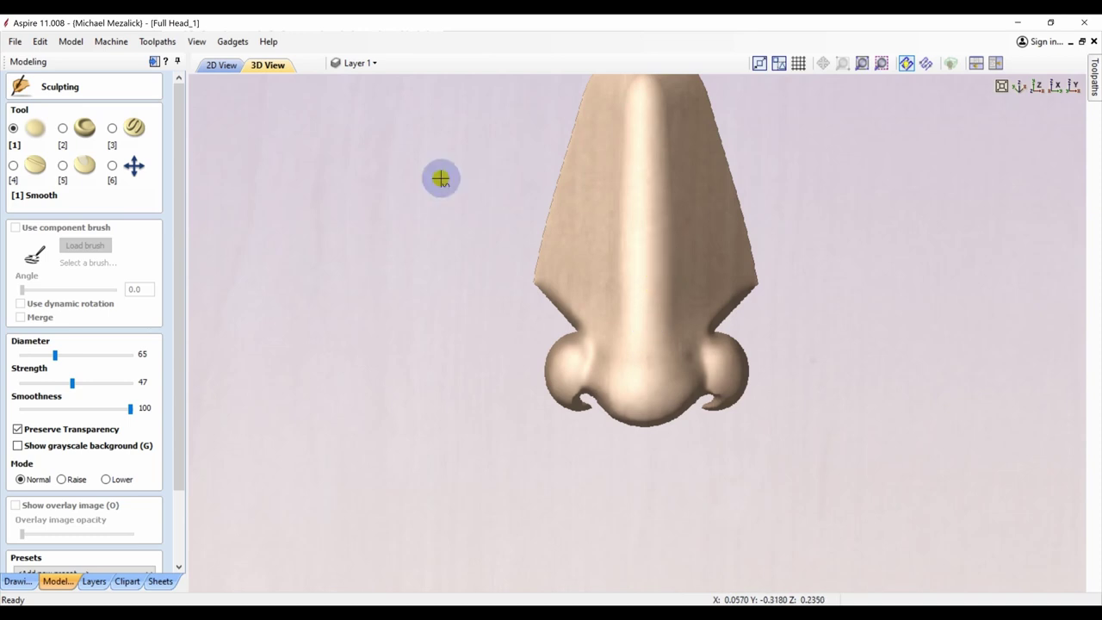
{"action": "left_click", "coordinate": [134, 166]}
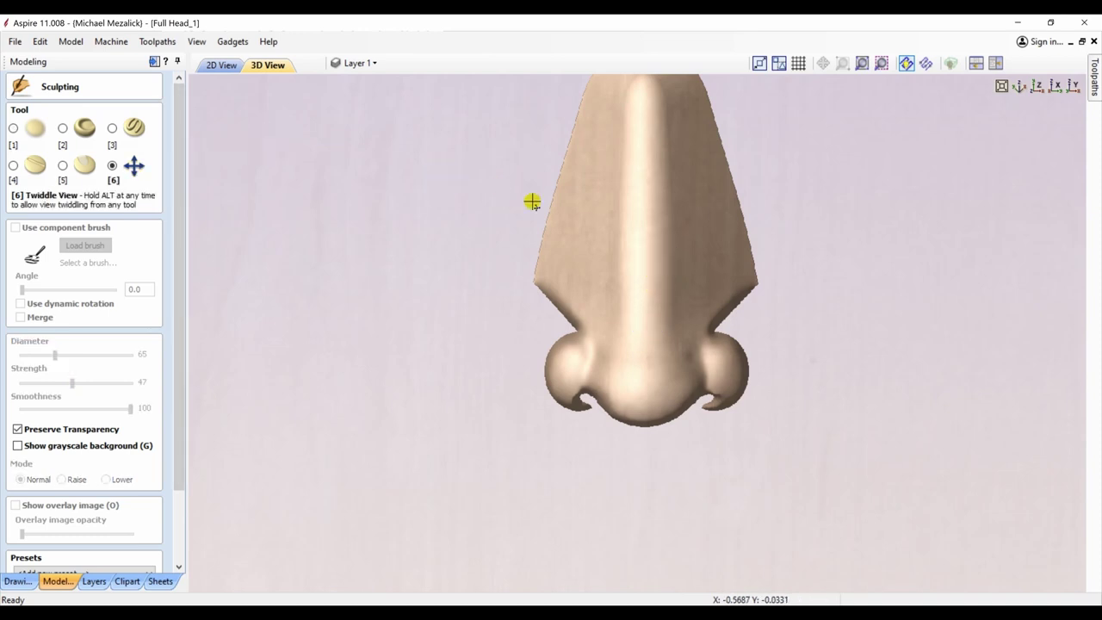
{"action": "left_click_drag", "start_coordinate": [538, 226], "coordinate": [517, 352]}
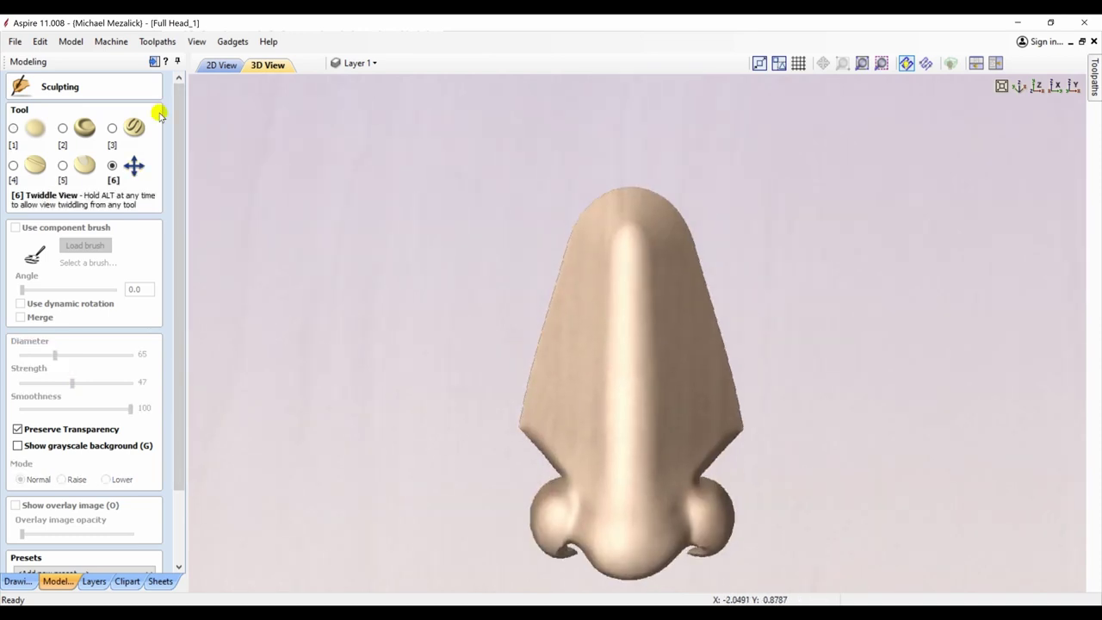
{"action": "left_click", "coordinate": [35, 128]}
{"action": "mouse_move", "coordinate": [629, 248]}
{"action": "left_mouse_down"}
{"action": "mouse_move", "coordinate": [645, 207]}
{"action": "mouse_move", "coordinate": [620, 221]}
{"action": "mouse_move", "coordinate": [640, 231]}
{"action": "mouse_move", "coordinate": [644, 217]}
{"action": "mouse_move", "coordinate": [618, 235]}
{"action": "mouse_move", "coordinate": [613, 222]}
{"action": "mouse_move", "coordinate": [653, 207]}
{"action": "mouse_move", "coordinate": [605, 262]}
{"action": "left_mouse_up"}
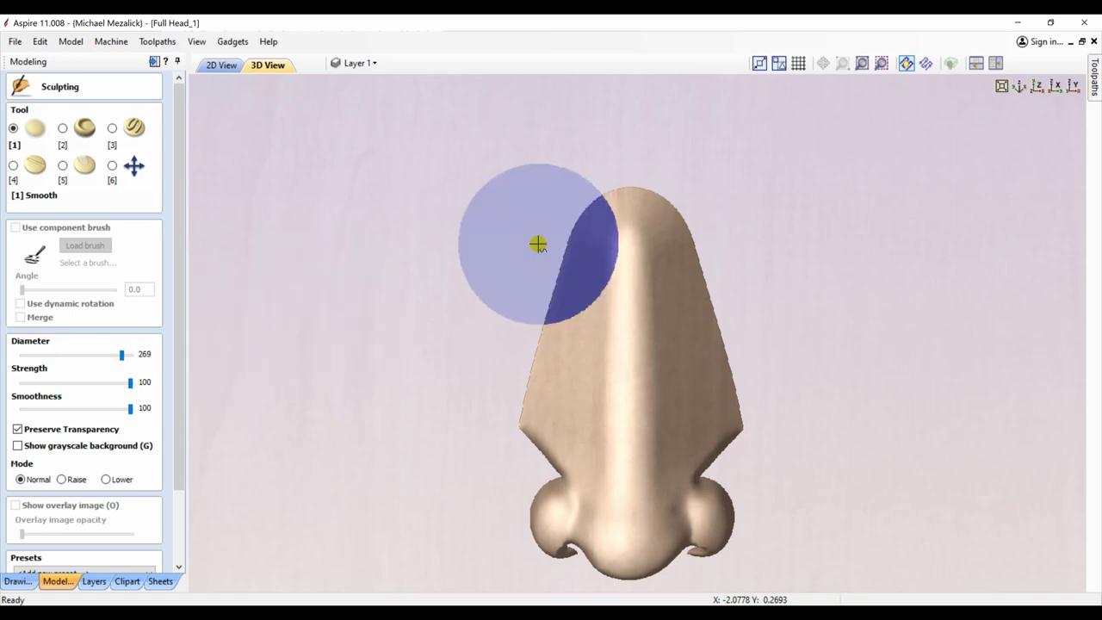
{"action": "mouse_move", "coordinate": [646, 205]}
{"action": "left_mouse_down"}
{"action": "mouse_move", "coordinate": [602, 245]}
{"action": "mouse_move", "coordinate": [651, 224]}
{"action": "mouse_move", "coordinate": [625, 265]}
{"action": "mouse_move", "coordinate": [628, 324]}
{"action": "mouse_move", "coordinate": [629, 237]}
{"action": "mouse_move", "coordinate": [616, 206]}
{"action": "mouse_move", "coordinate": [572, 224]}
{"action": "mouse_move", "coordinate": [617, 219]}
{"action": "mouse_move", "coordinate": [652, 230]}
{"action": "mouse_move", "coordinate": [623, 224]}
{"action": "mouse_move", "coordinate": [656, 208]}
{"action": "mouse_move", "coordinate": [629, 206]}
{"action": "left_mouse_up"}
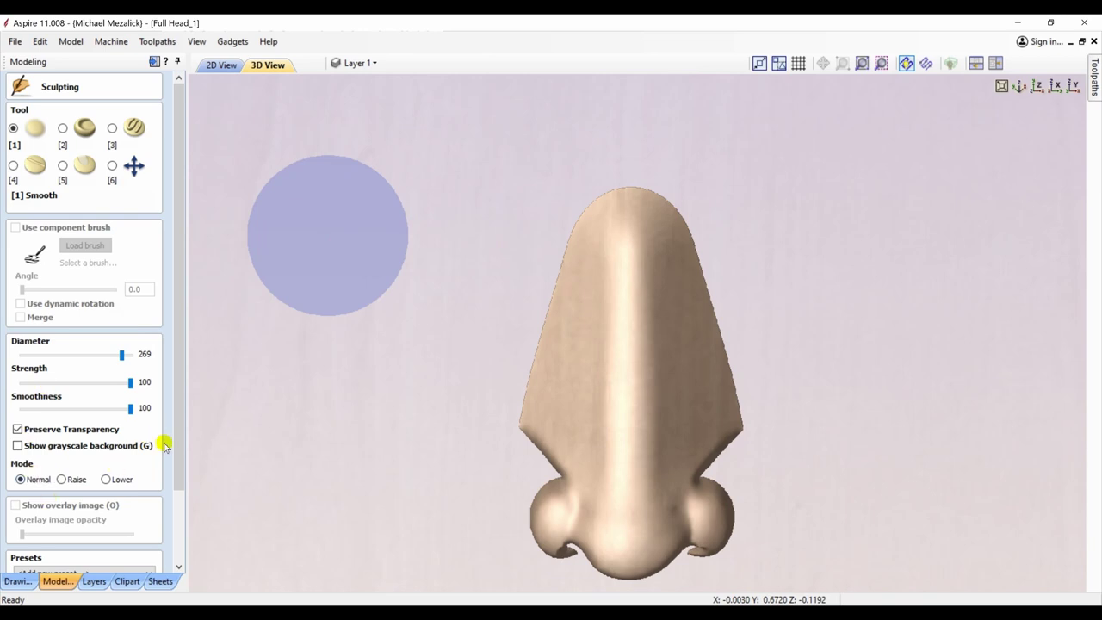
- Keep the sculpting changes, reset the view and apply with OK
{"action": "left_click_drag", "start_coordinate": [177, 458], "coordinate": [178, 528]}
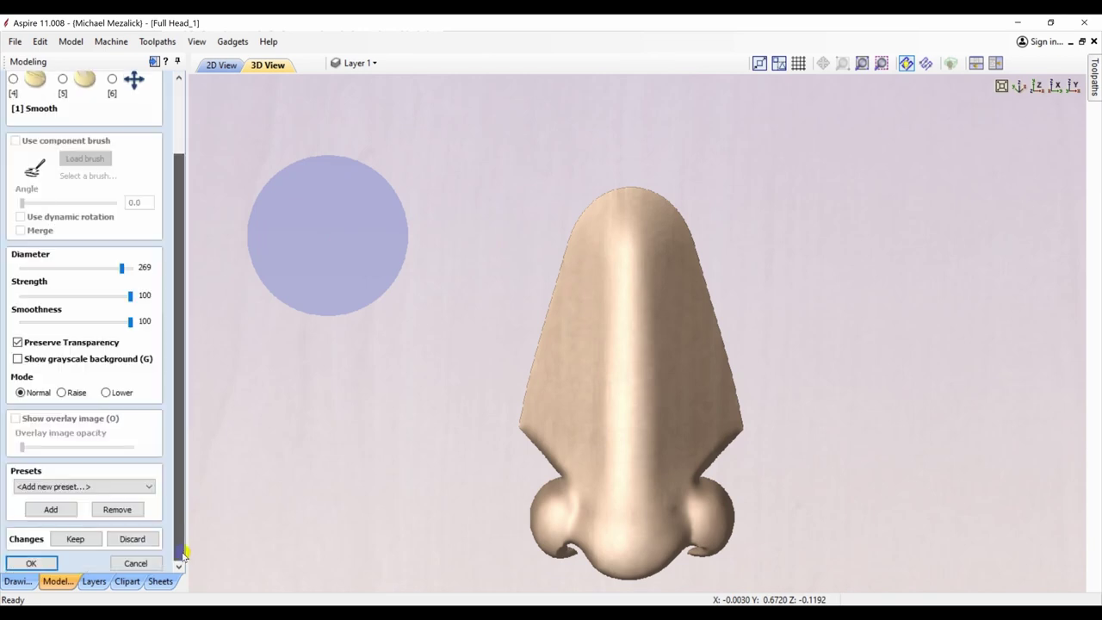
{"action": "left_click", "coordinate": [77, 539]}
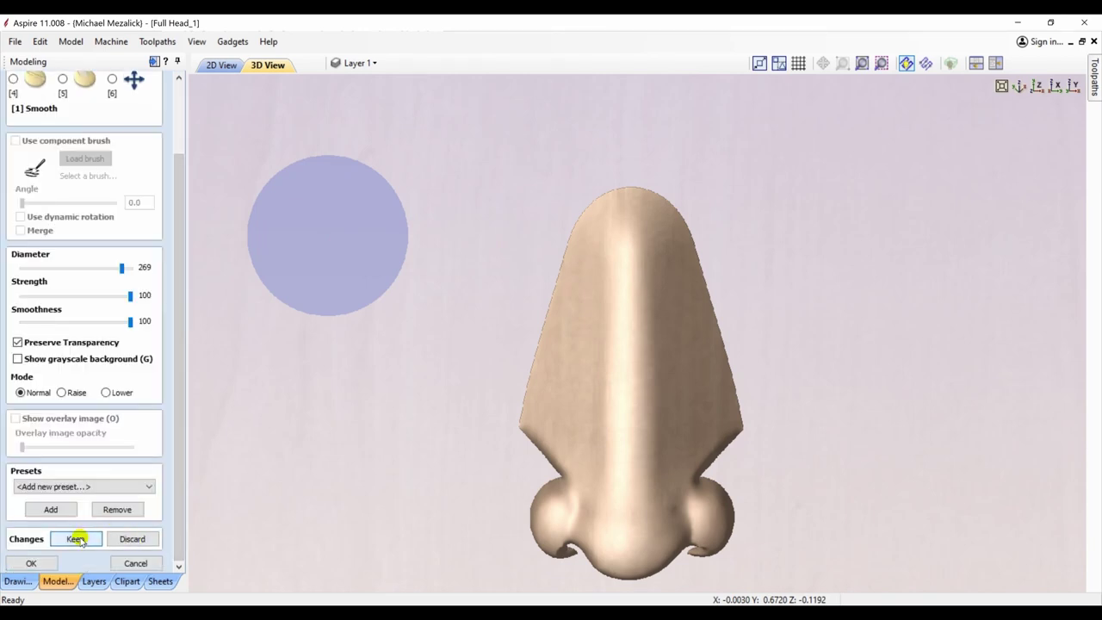
{"action": "left_click", "coordinate": [133, 80]}
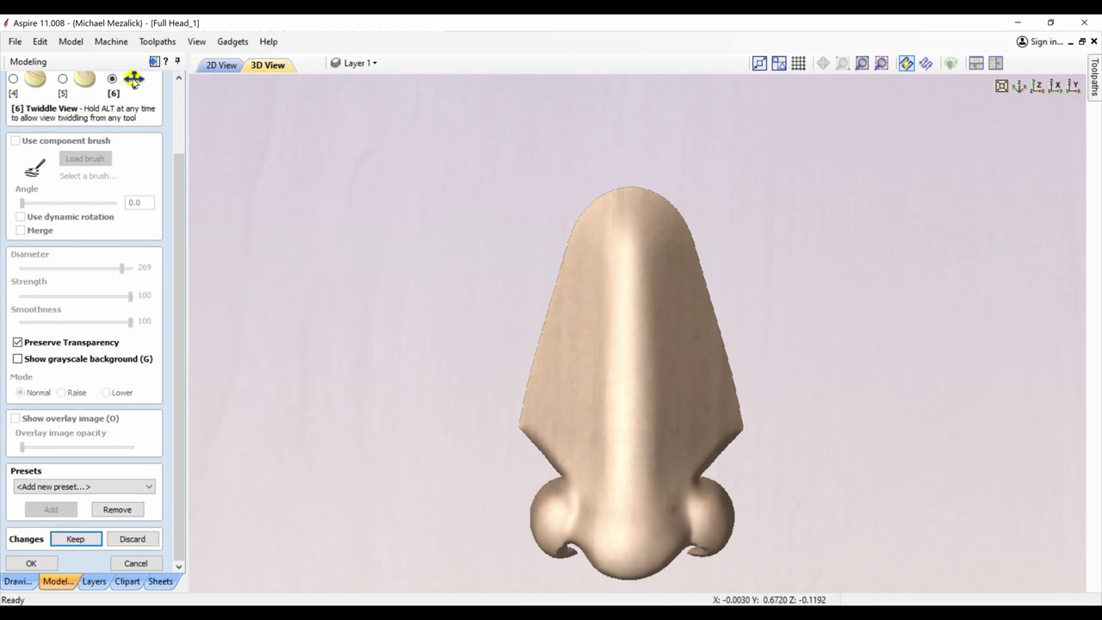
{"action": "left_click", "coordinate": [1037, 87]}
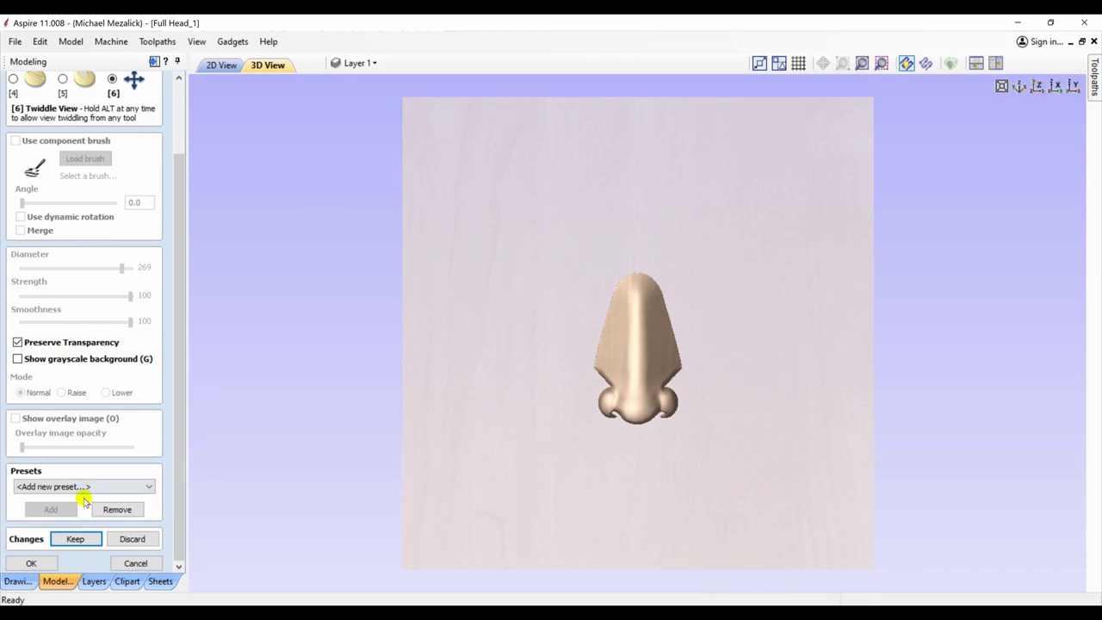
{"action": "left_click", "coordinate": [34, 564]}
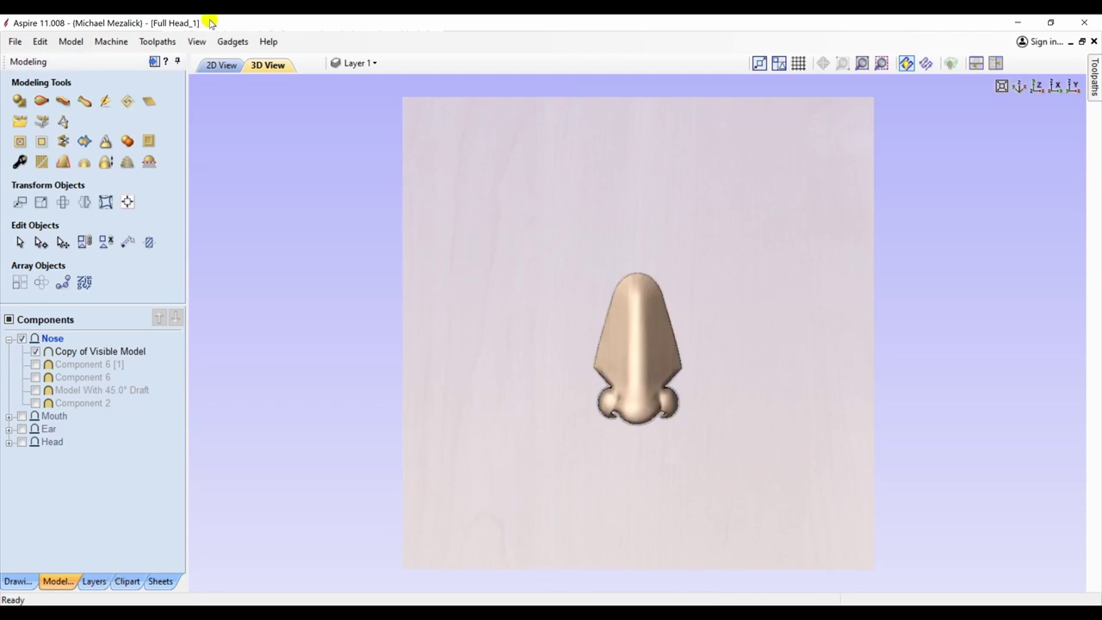
- Turn on the Bitmap Layer face image, turn off Layer 1, and tile the 2D and 3D views
{"action": "left_click", "coordinate": [221, 65]}
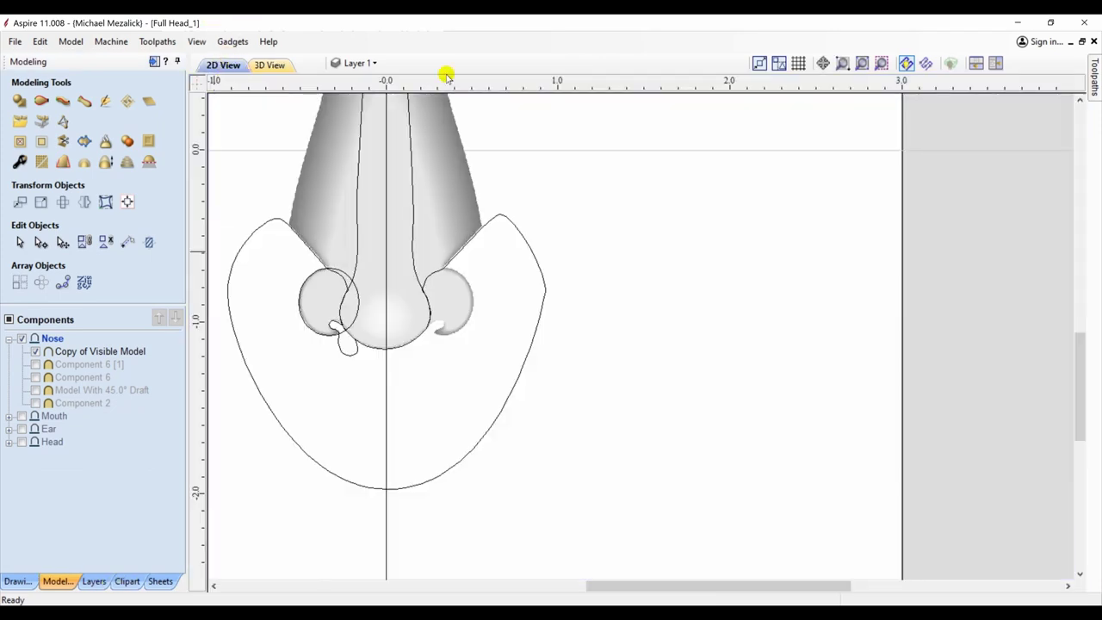
{"action": "left_click", "coordinate": [863, 63]}
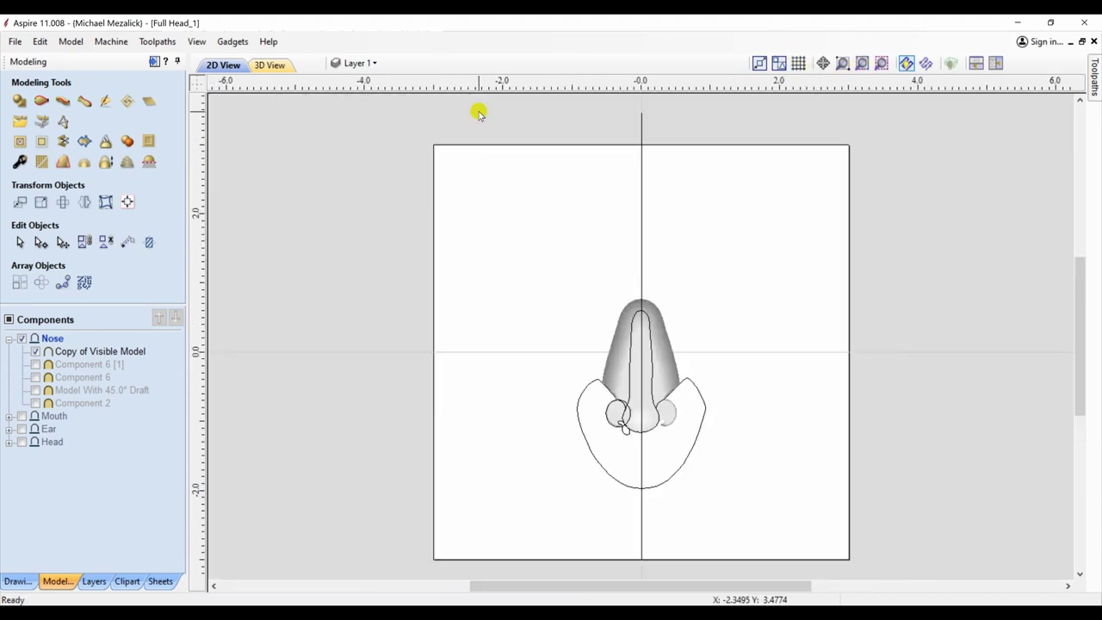
{"action": "left_click", "coordinate": [369, 64]}
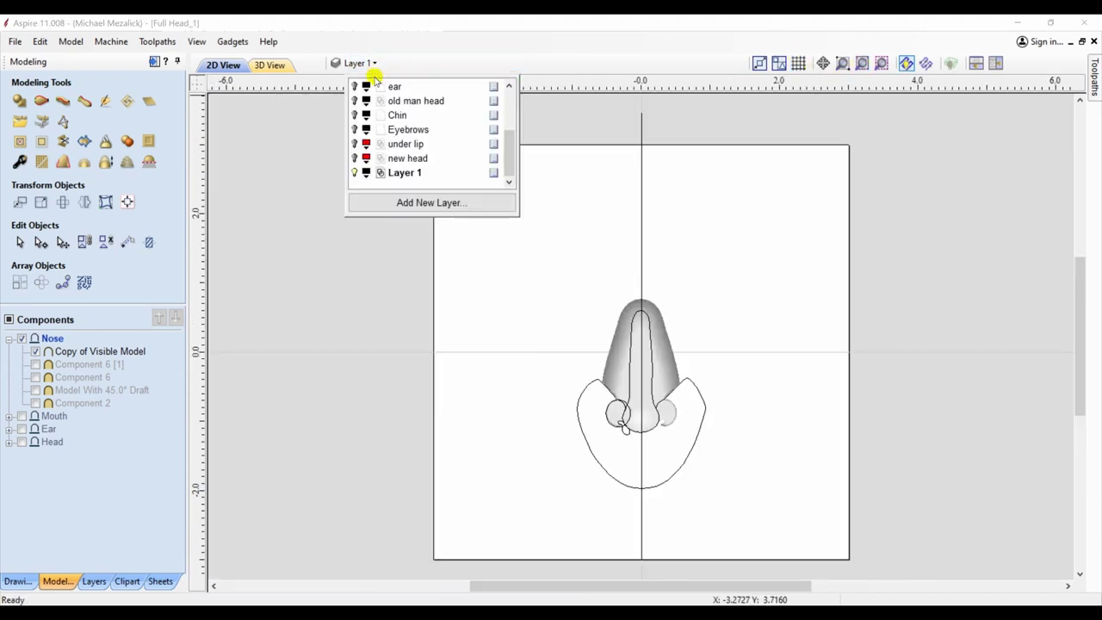
{"action": "left_click_drag", "start_coordinate": [505, 153], "coordinate": [506, 89]}
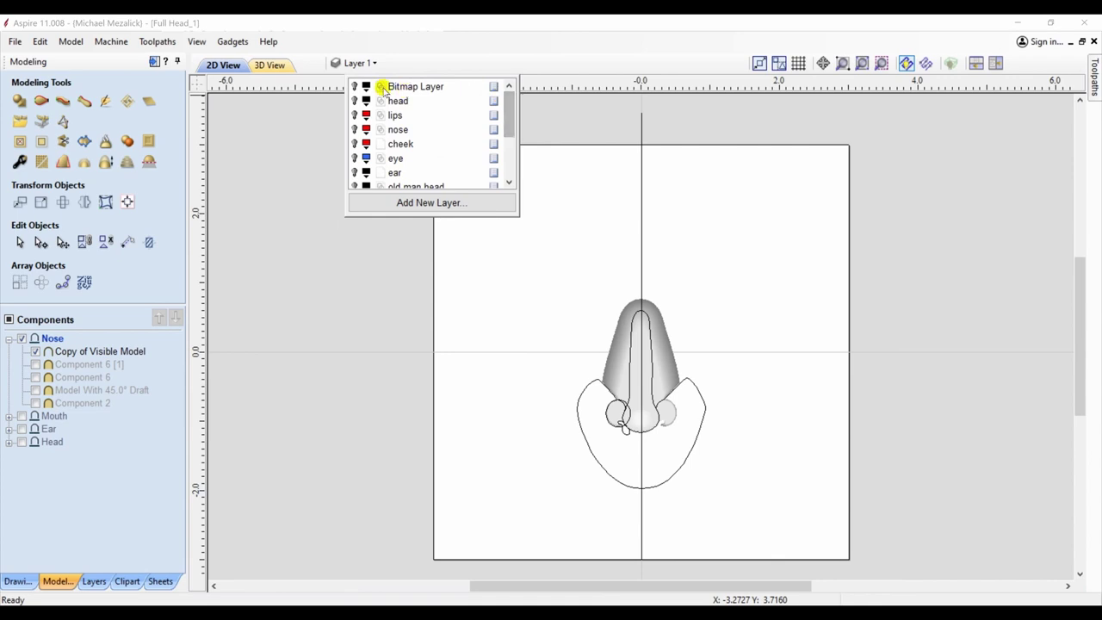
{"action": "left_click", "coordinate": [354, 87]}
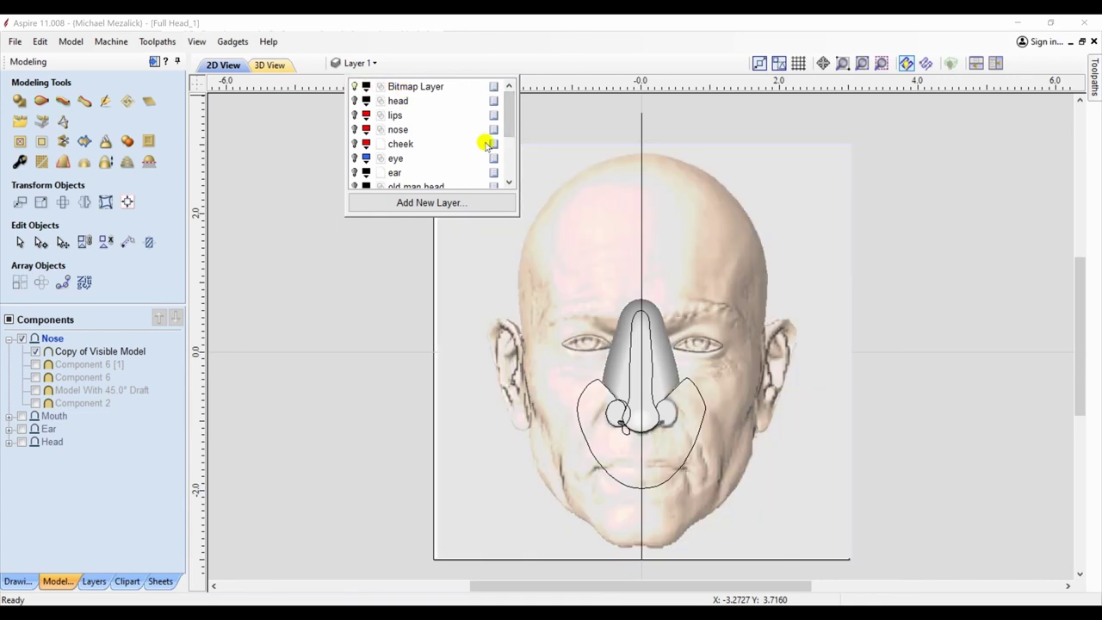
{"action": "left_click_drag", "start_coordinate": [503, 129], "coordinate": [508, 183]}
{"action": "left_click", "coordinate": [354, 172]}
{"action": "left_click", "coordinate": [585, 255]}
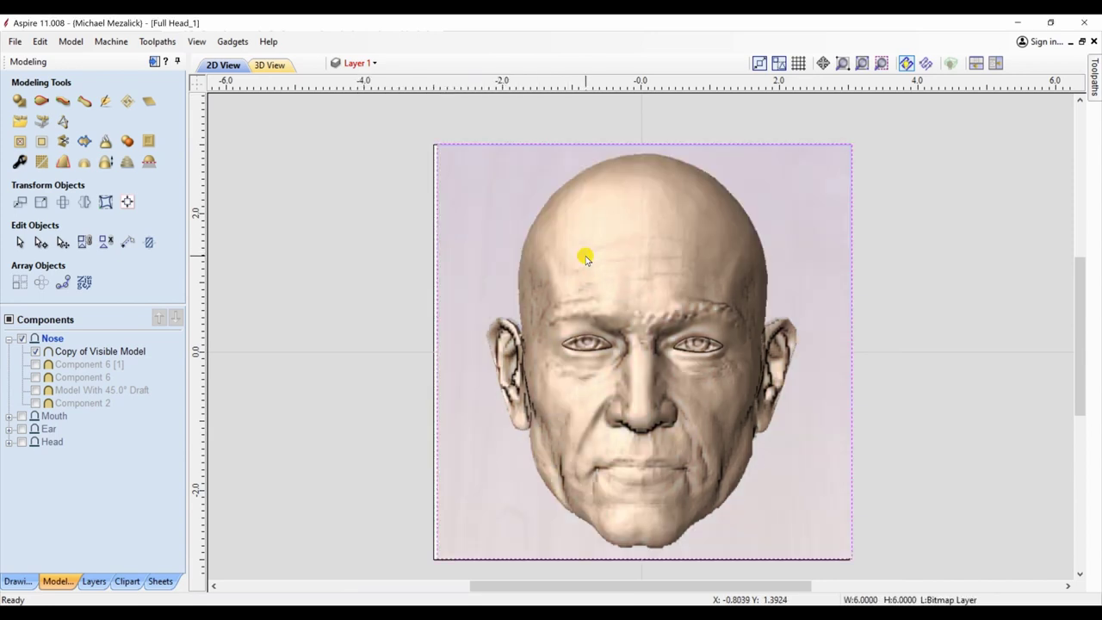
{"action": "key", "text": "F4"}
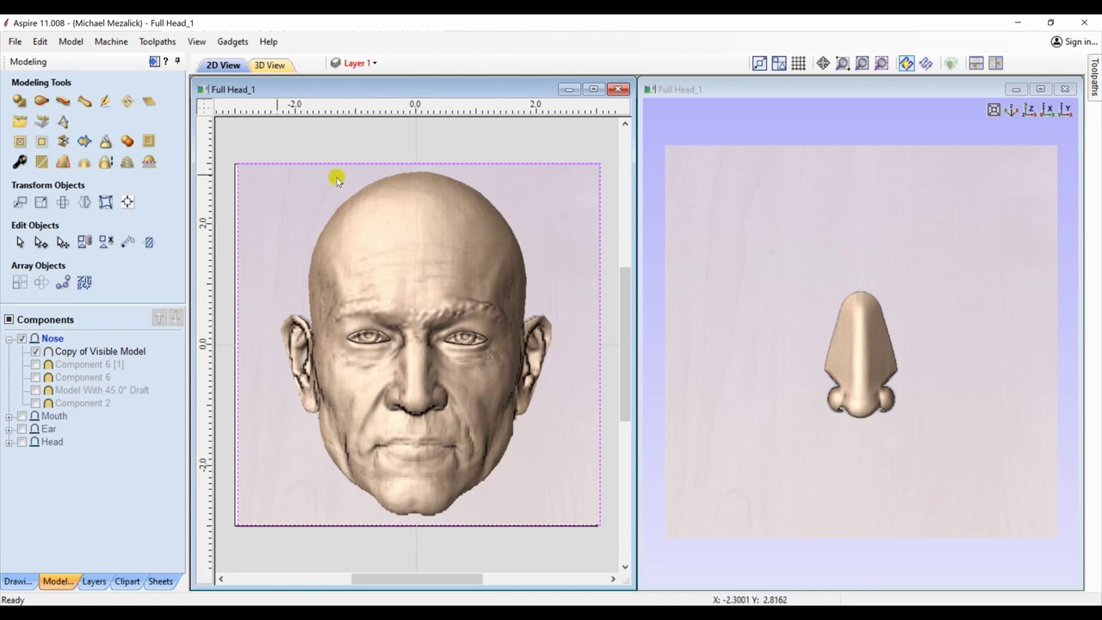
- Reopen sculpting on the Copy of Visible Model and lightly shave material from the nose bridge
{"action": "left_click", "coordinate": [128, 351]}
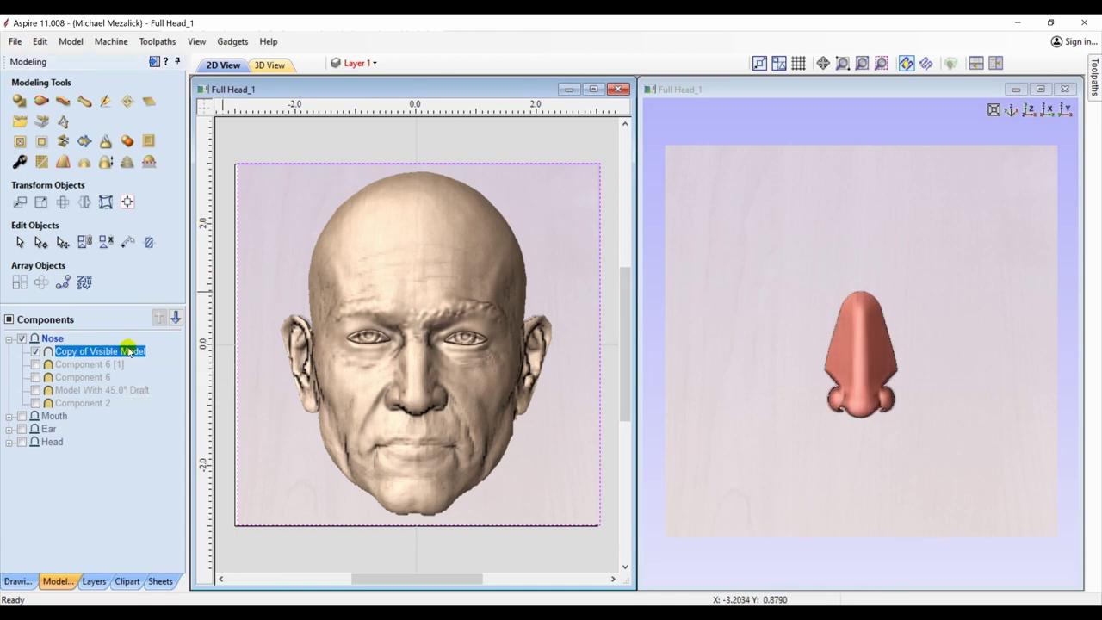
{"action": "left_click", "coordinate": [105, 102]}
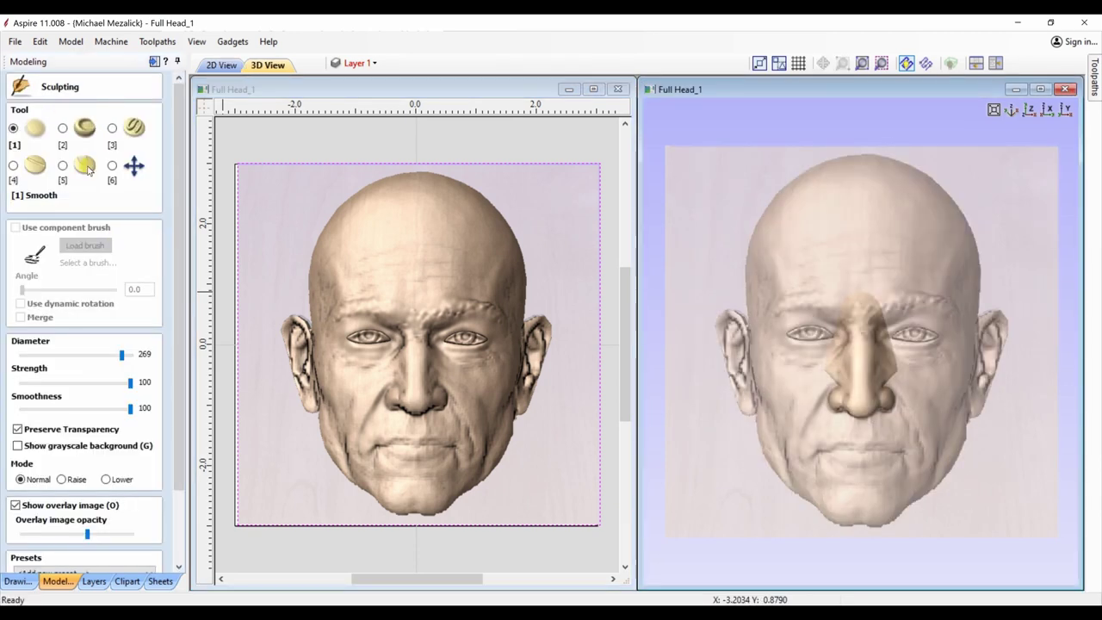
{"action": "left_click", "coordinate": [36, 165]}
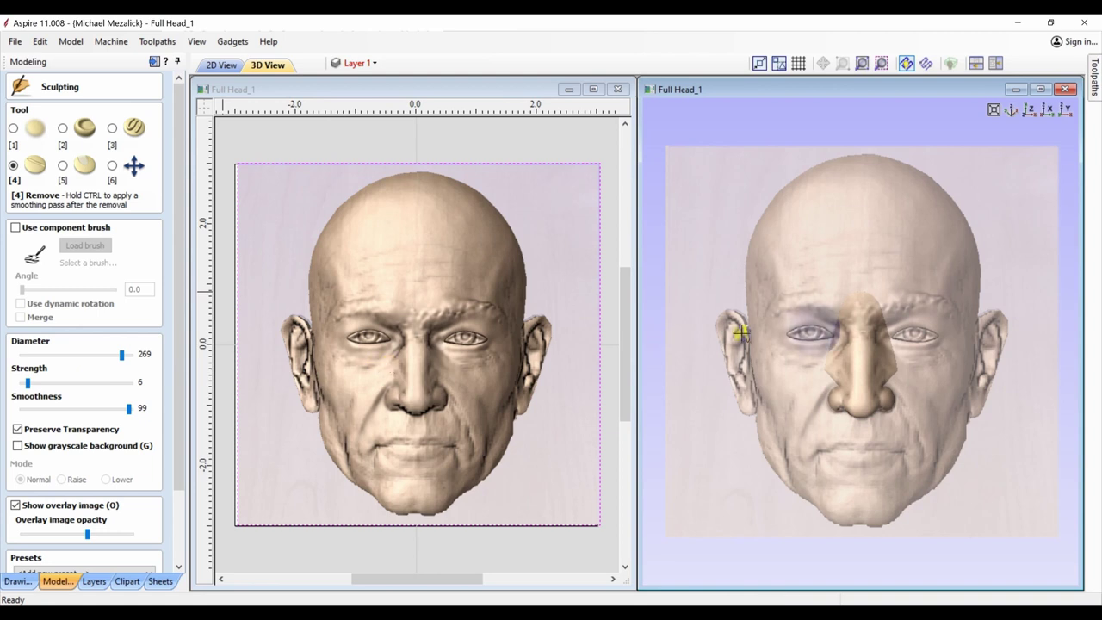
{"action": "mouse_move", "coordinate": [862, 340]}
{"action": "left_mouse_down"}
{"action": "mouse_move", "coordinate": [861, 315]}
{"action": "mouse_move", "coordinate": [862, 369]}
{"action": "mouse_move", "coordinate": [865, 308]}
{"action": "left_mouse_up"}
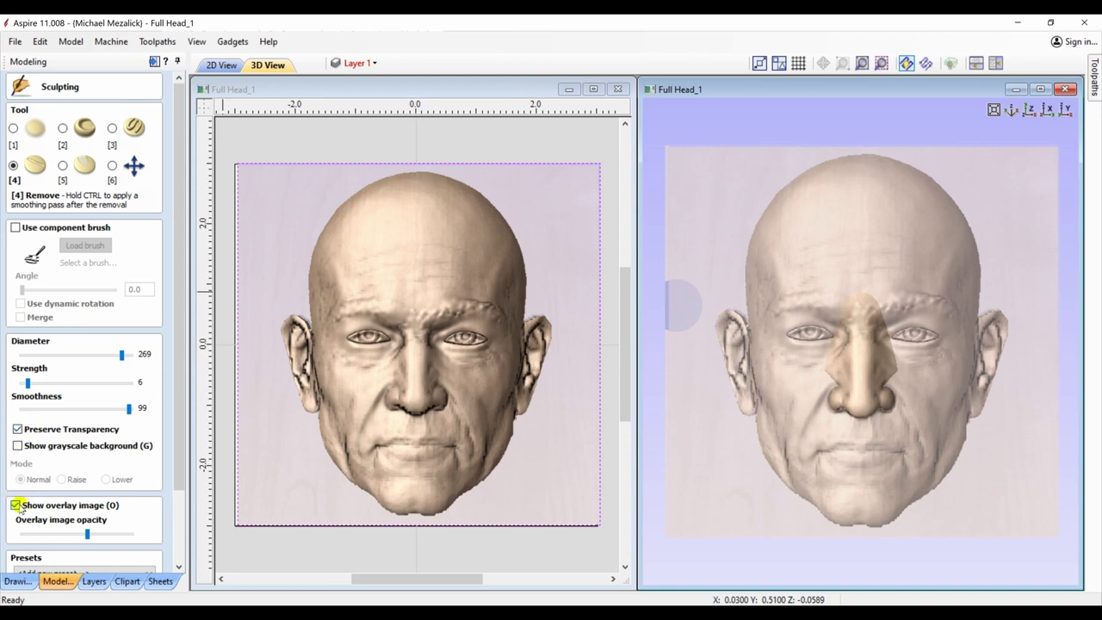
{"action": "left_click", "coordinate": [16, 505]}
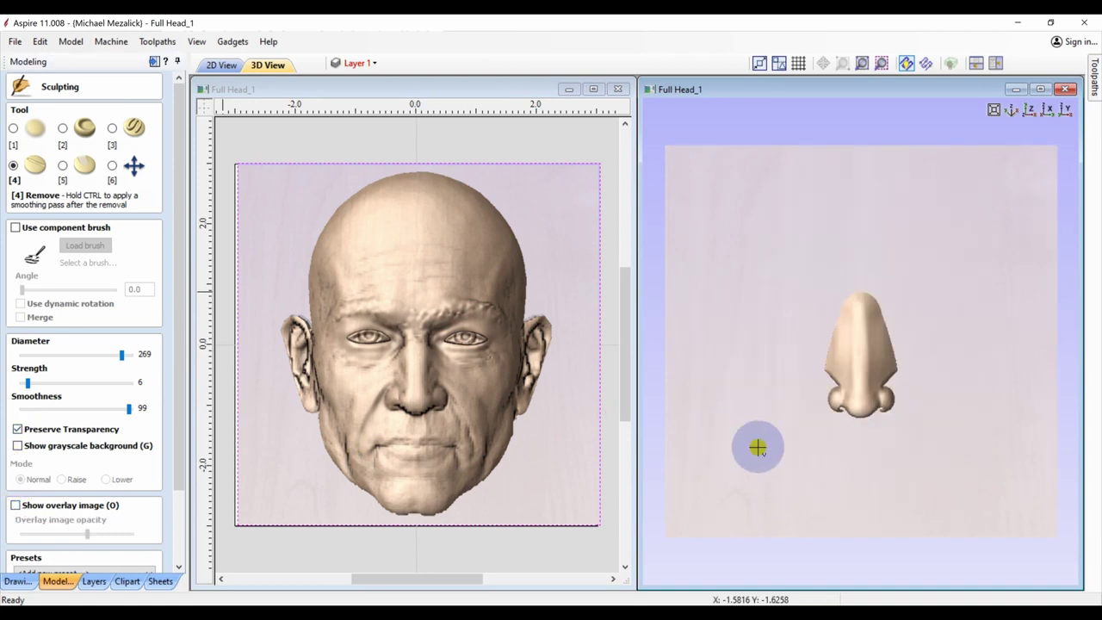
{"action": "mouse_move", "coordinate": [851, 368]}
{"action": "left_mouse_down"}
{"action": "mouse_move", "coordinate": [854, 315]}
{"action": "mouse_move", "coordinate": [869, 297]}
{"action": "left_mouse_up"}
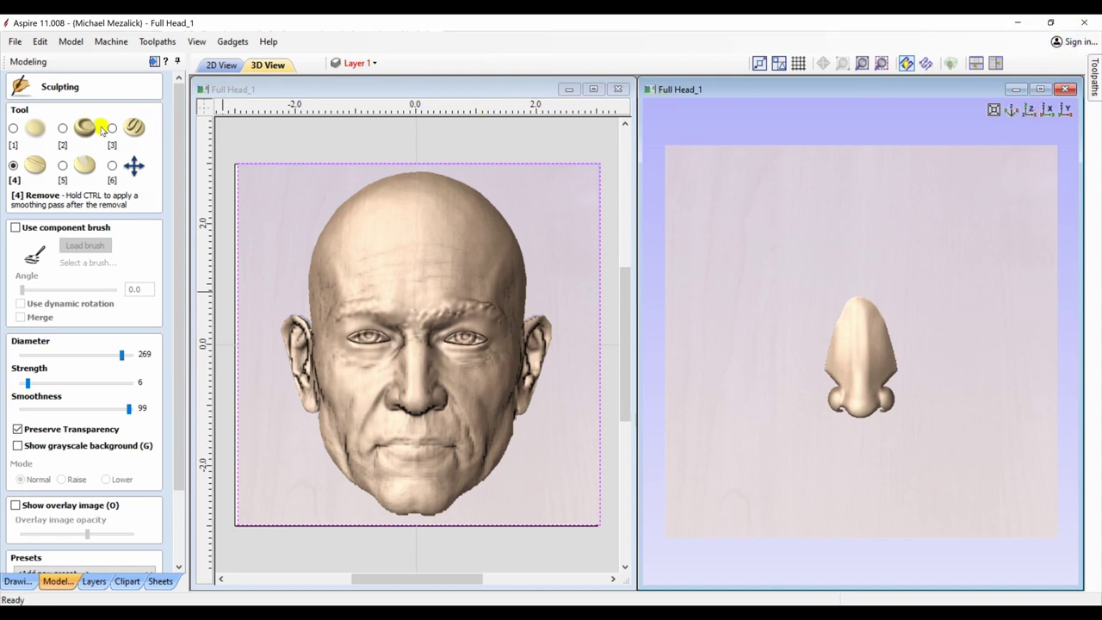
- Rotate and zoom the view to inspect the nostril undersides
{"action": "left_click", "coordinate": [133, 165]}
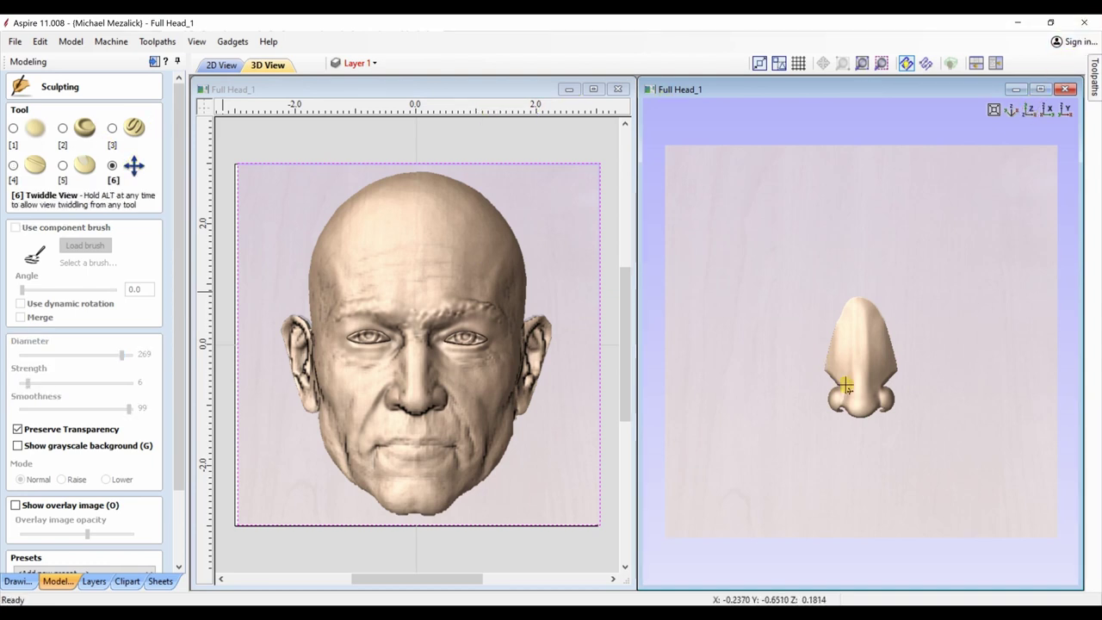
{"action": "left_click_drag", "start_coordinate": [846, 385], "coordinate": [888, 284]}
{"action": "scroll", "coordinate": [887, 283], "scroll_direction": "up", "scroll_amount": 5}
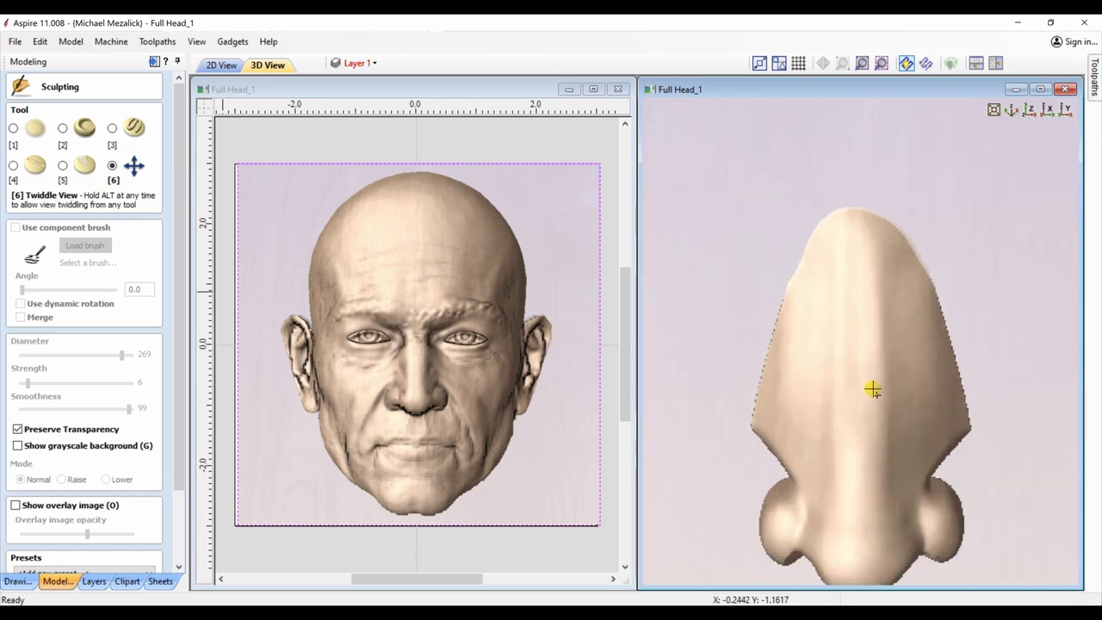
{"action": "left_click_drag", "start_coordinate": [851, 454], "coordinate": [809, 329]}
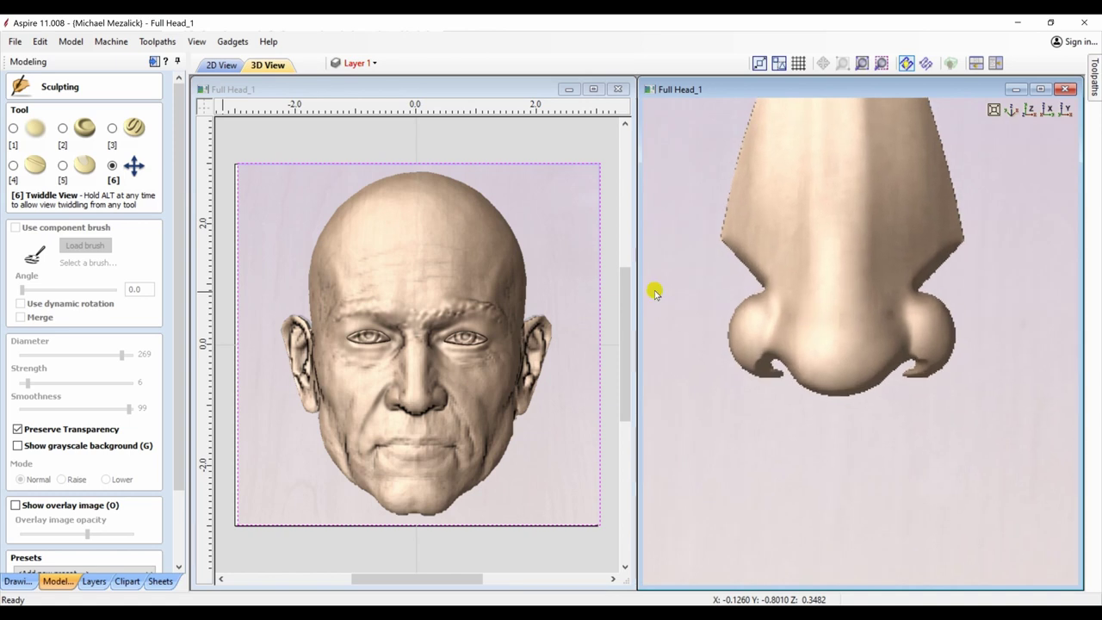
- Smudge both nostrils into shape, turning off Preserve Transparency and shrinking the brush to diameter 39
{"action": "left_click", "coordinate": [85, 129]}
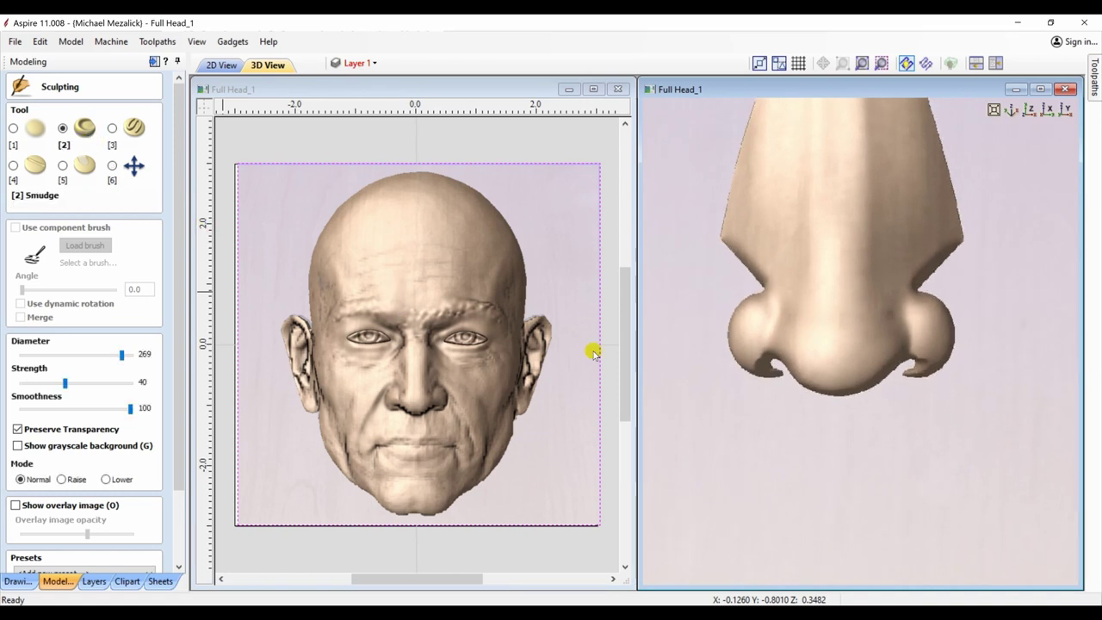
{"action": "left_click_drag", "start_coordinate": [736, 362], "coordinate": [743, 403]}
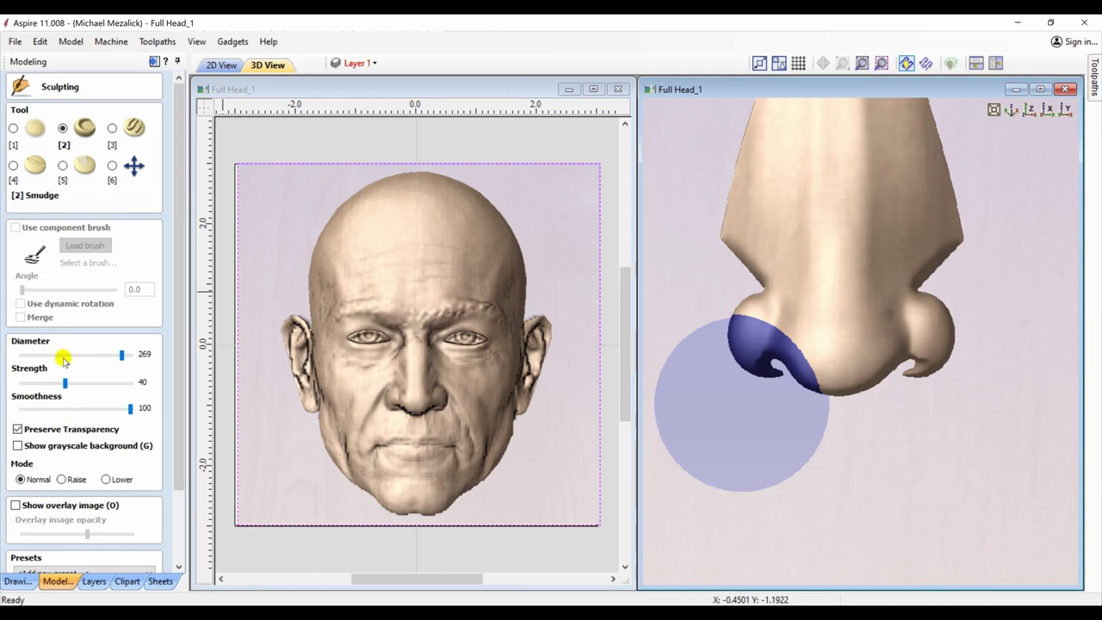
{"action": "key", "text": "ctrl+z"}
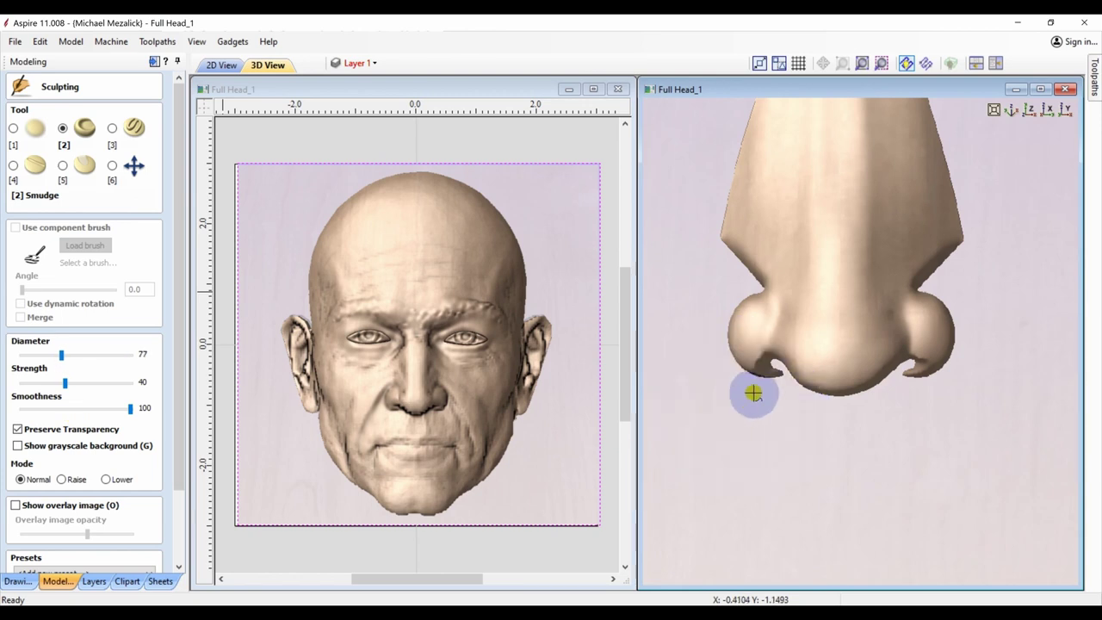
{"action": "left_click_drag", "start_coordinate": [750, 388], "coordinate": [782, 374]}
{"action": "left_click", "coordinate": [19, 430]}
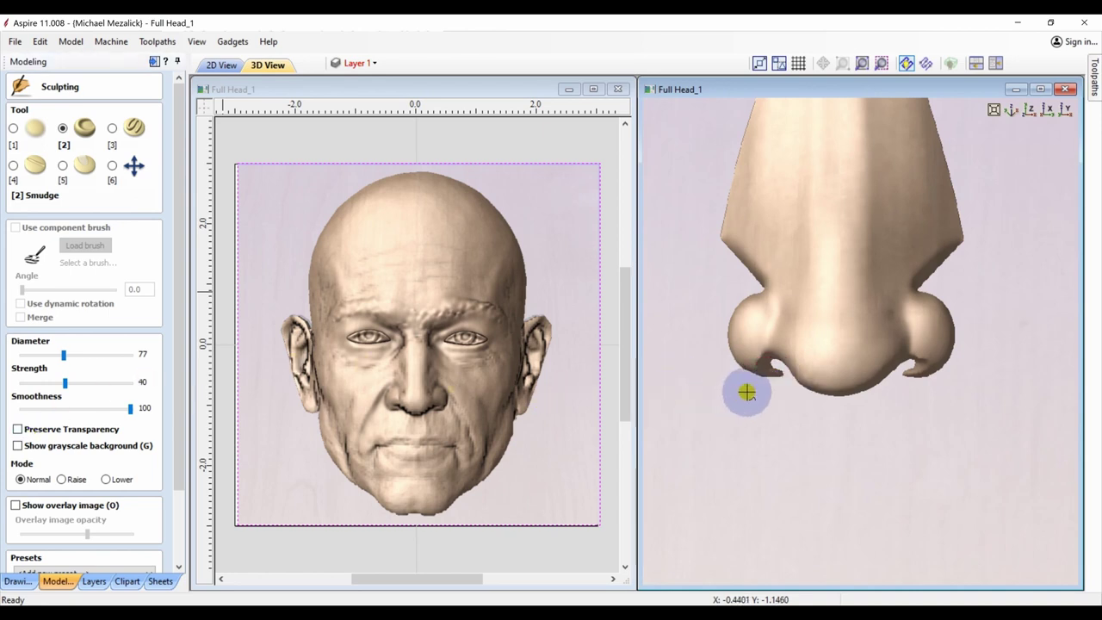
{"action": "left_click_drag", "start_coordinate": [761, 382], "coordinate": [771, 374]}
{"action": "left_click", "coordinate": [771, 372]}
{"action": "mouse_move", "coordinate": [905, 389]}
{"action": "left_mouse_down"}
{"action": "mouse_move", "coordinate": [910, 373]}
{"action": "mouse_move", "coordinate": [901, 371]}
{"action": "mouse_move", "coordinate": [914, 363]}
{"action": "left_mouse_up"}
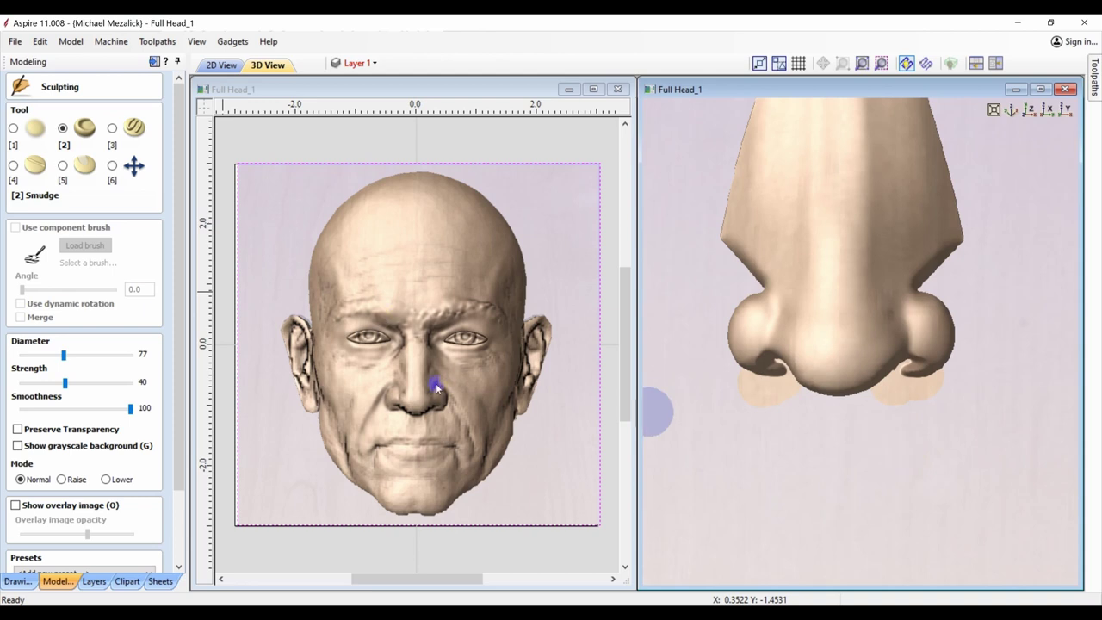
{"action": "left_click_drag", "start_coordinate": [63, 355], "coordinate": [40, 354]}
{"action": "left_click_drag", "start_coordinate": [909, 281], "coordinate": [897, 316]}
{"action": "left_click_drag", "start_coordinate": [769, 271], "coordinate": [781, 315]}
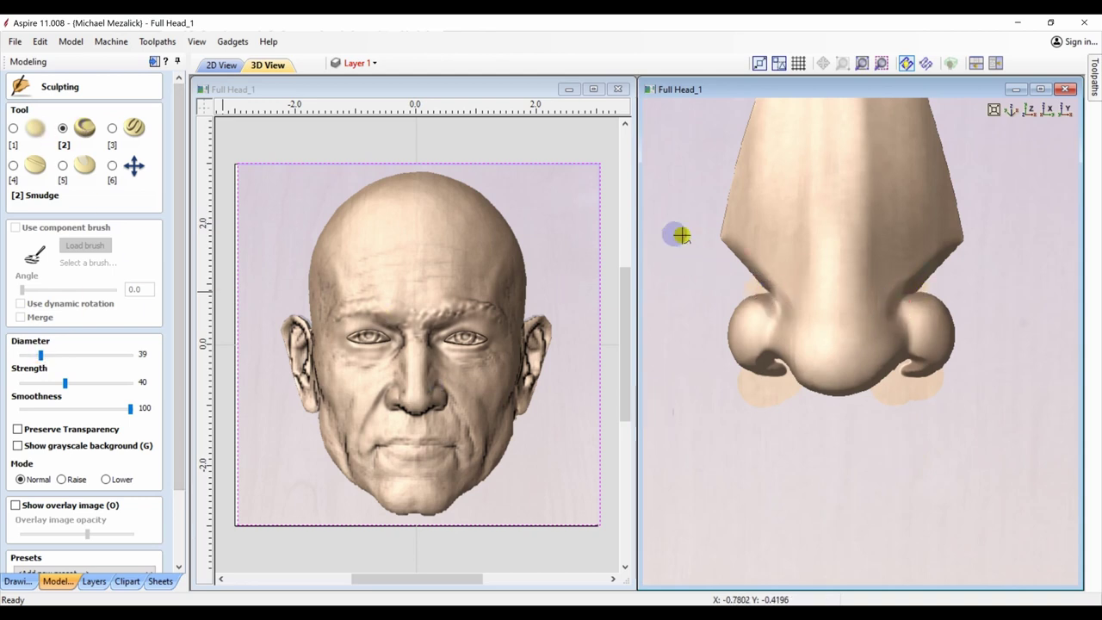
- Smooth the area around the nose at diameter 91, then smudge both nostrils again
{"action": "key", "text": "1"}
{"action": "left_click_drag", "start_coordinate": [43, 355], "coordinate": [70, 355]}
{"action": "mouse_move", "coordinate": [750, 237]}
{"action": "left_mouse_down"}
{"action": "mouse_move", "coordinate": [739, 209]}
{"action": "mouse_move", "coordinate": [737, 254]}
{"action": "mouse_move", "coordinate": [758, 234]}
{"action": "mouse_move", "coordinate": [777, 387]}
{"action": "mouse_move", "coordinate": [919, 282]}
{"action": "mouse_move", "coordinate": [955, 233]}
{"action": "mouse_move", "coordinate": [971, 249]}
{"action": "mouse_move", "coordinate": [928, 218]}
{"action": "mouse_move", "coordinate": [946, 245]}
{"action": "mouse_move", "coordinate": [959, 234]}
{"action": "left_mouse_up"}
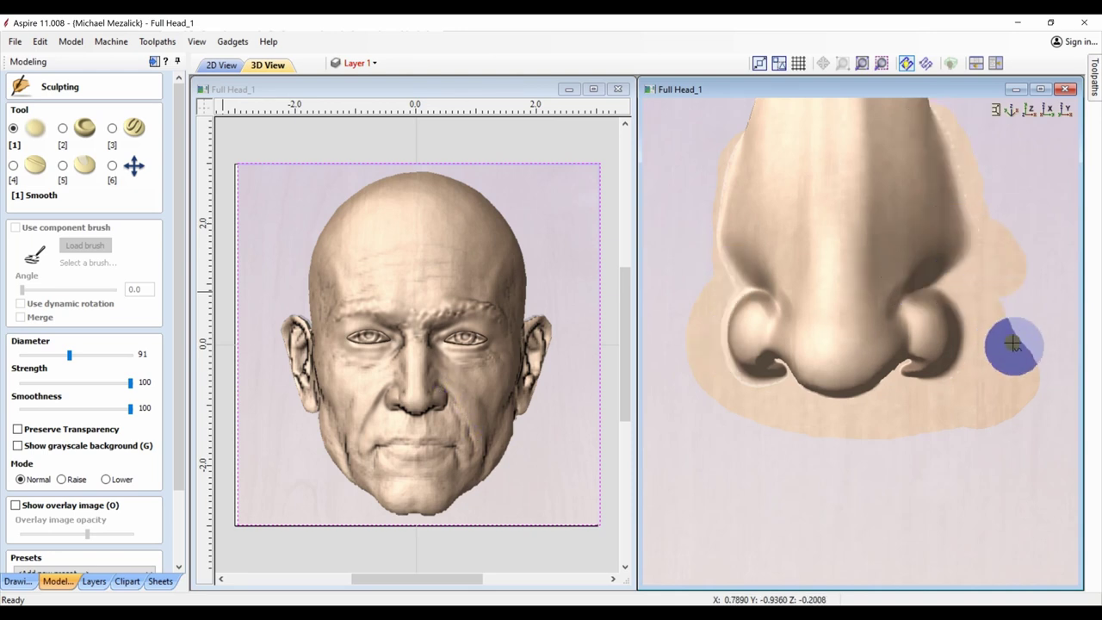
{"action": "left_click", "coordinate": [84, 129]}
{"action": "left_click_drag", "start_coordinate": [888, 294], "coordinate": [917, 310]}
{"action": "mouse_move", "coordinate": [738, 319]}
{"action": "left_mouse_down"}
{"action": "mouse_move", "coordinate": [752, 304]}
{"action": "mouse_move", "coordinate": [735, 317]}
{"action": "mouse_move", "coordinate": [732, 349]}
{"action": "left_mouse_up"}
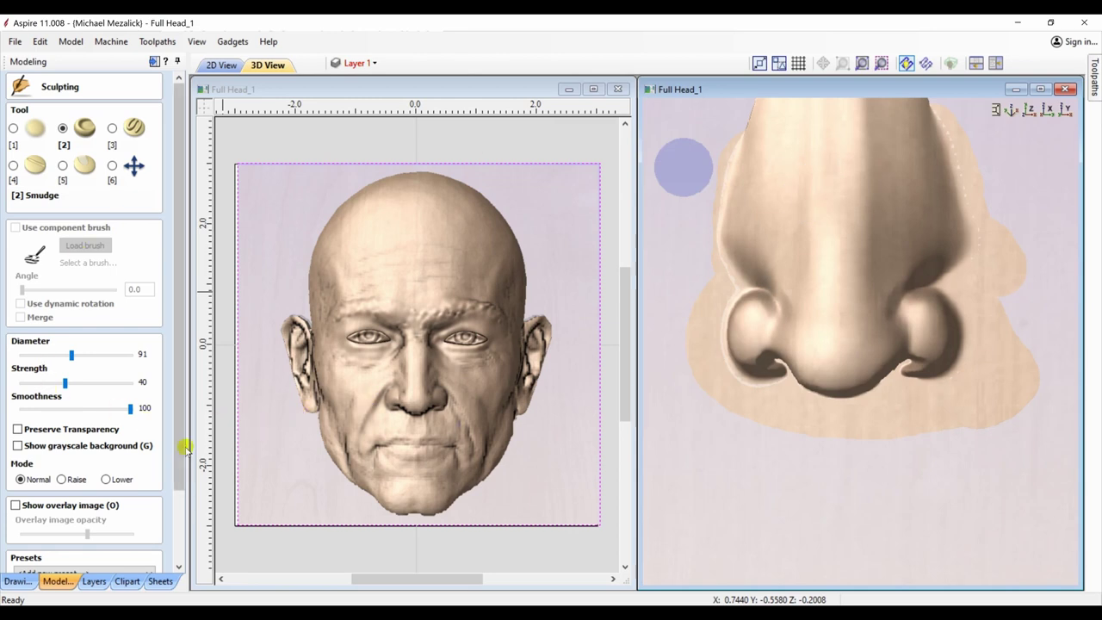
{"action": "scroll", "coordinate": [179, 468], "scroll_direction": "down", "scroll_amount": 1}
{"action": "scroll", "coordinate": [179, 467], "scroll_direction": "down", "scroll_amount": 3}
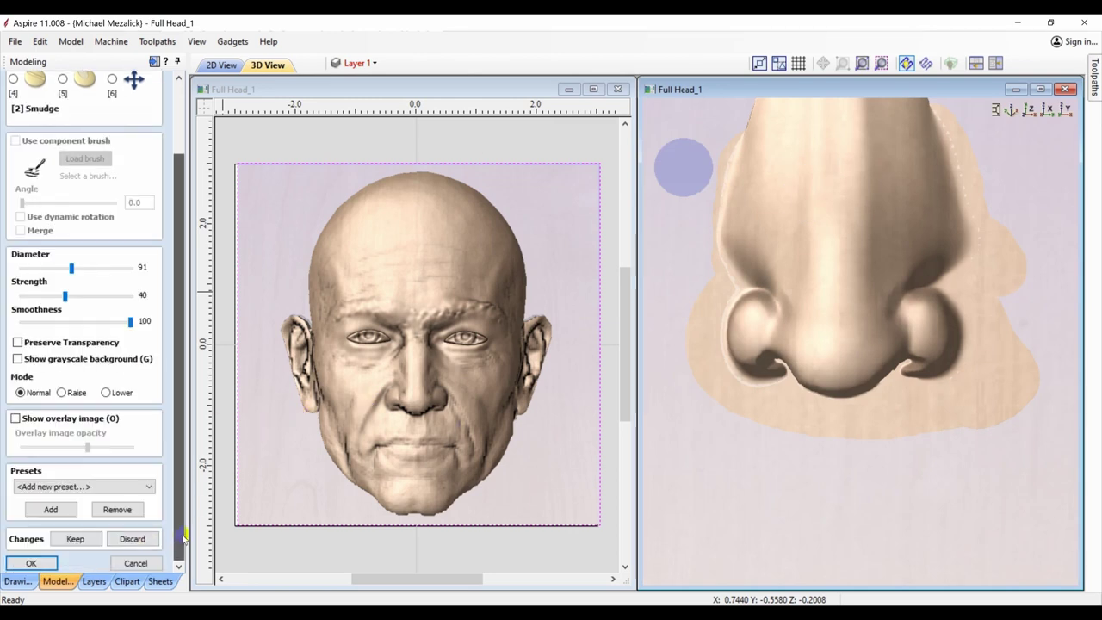
- Apply the sculpting, then set the nose copy's base height to -0.02 and bake it
{"action": "left_click", "coordinate": [31, 560]}
{"action": "left_click", "coordinate": [1029, 111]}
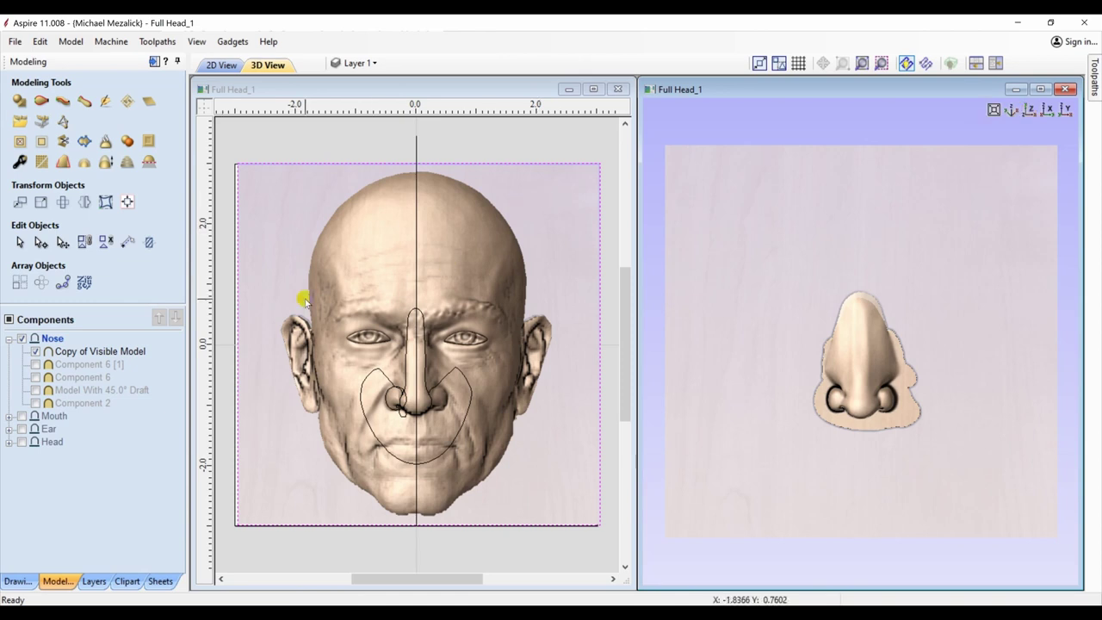
{"action": "left_click", "coordinate": [126, 353]}
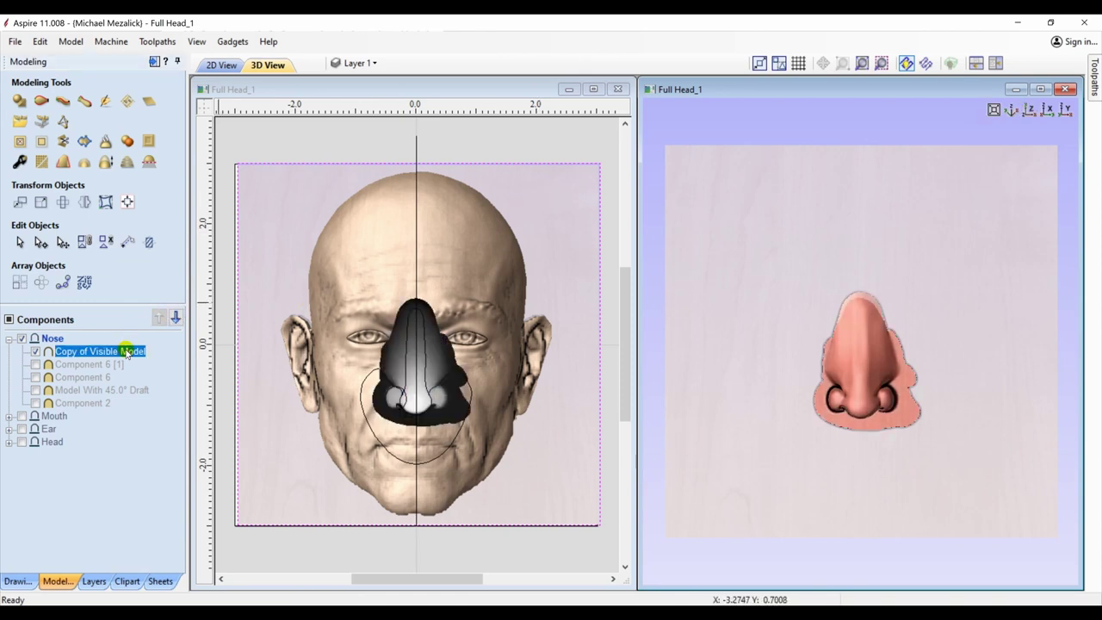
{"action": "left_click", "coordinate": [20, 161]}
{"action": "left_click", "coordinate": [106, 160]}
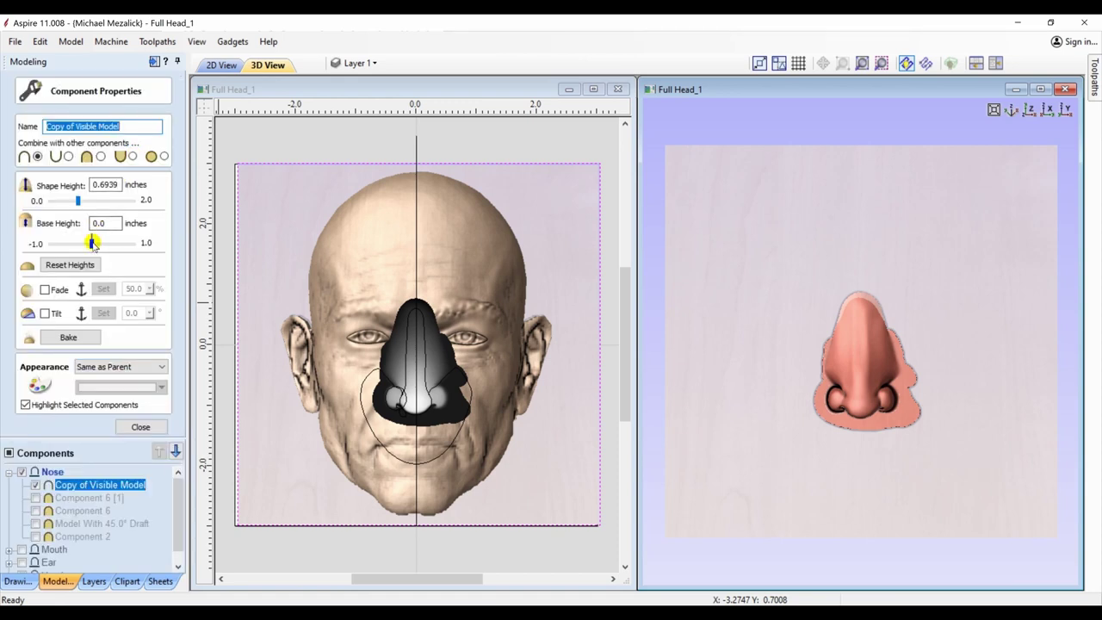
{"action": "left_click_drag", "start_coordinate": [93, 244], "coordinate": [91, 245]}
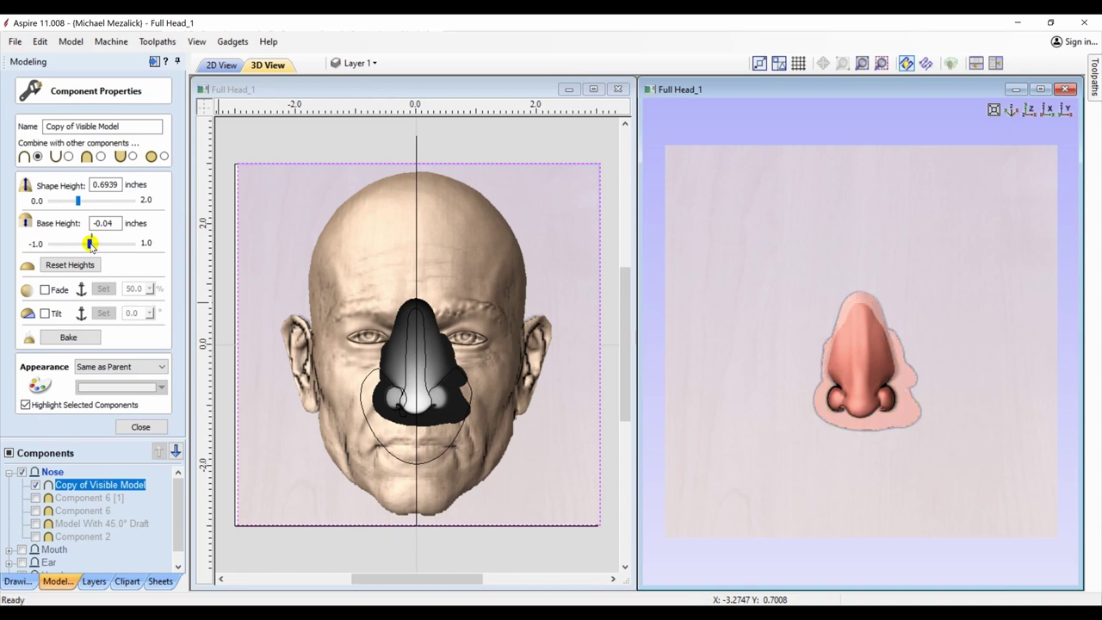
{"action": "left_click", "coordinate": [107, 223]}
{"action": "type", "text": "2"}
{"action": "key", "text": "Return"}
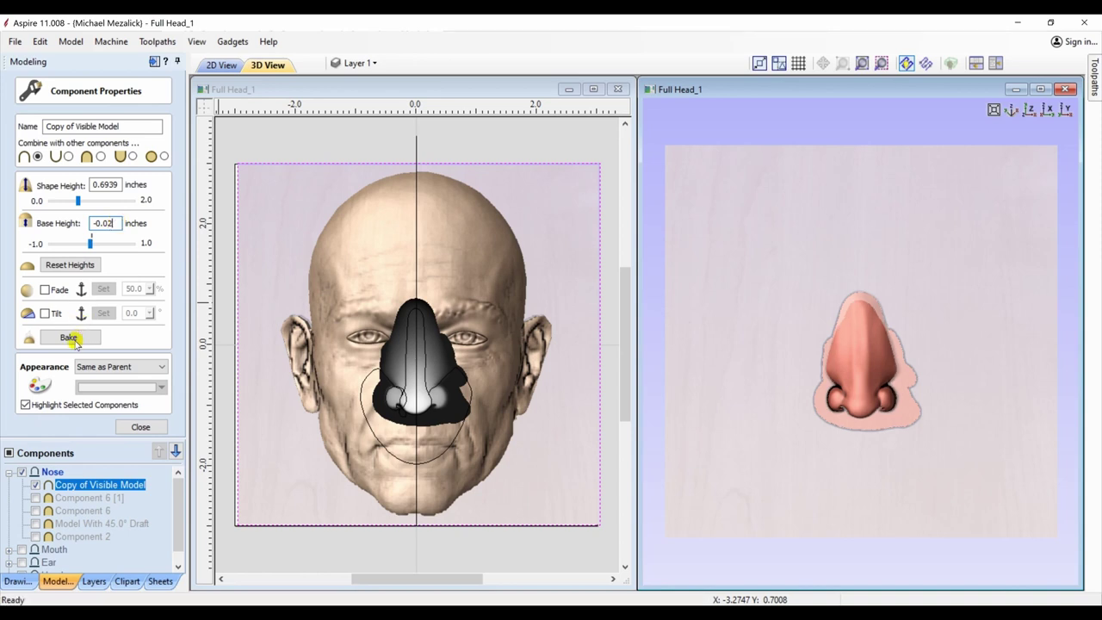
{"action": "left_click", "coordinate": [71, 337]}
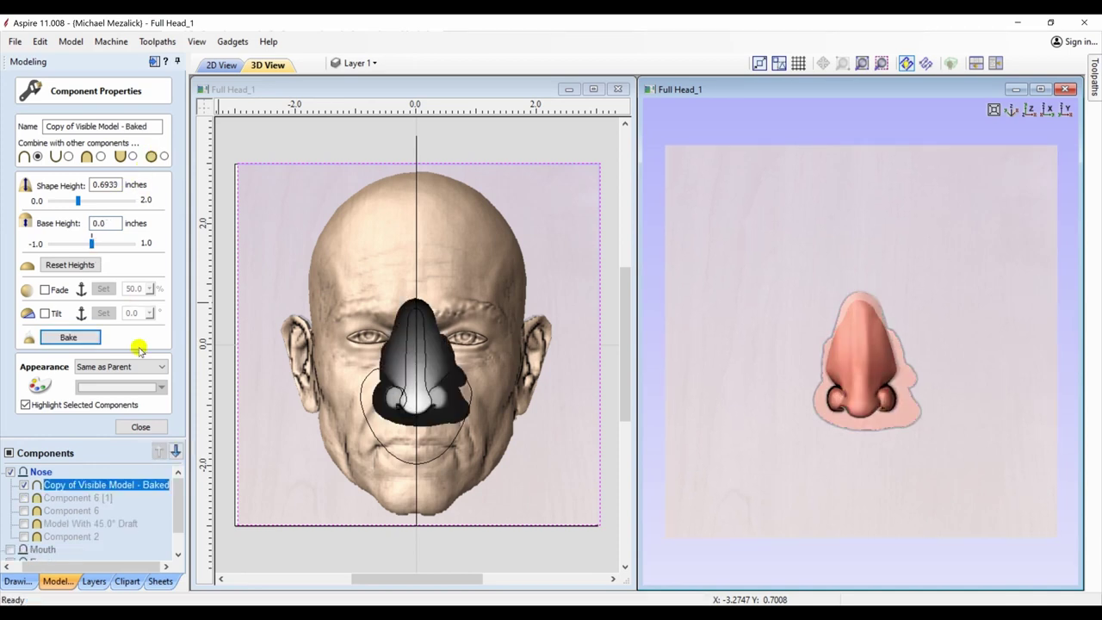
{"action": "left_click", "coordinate": [140, 426]}
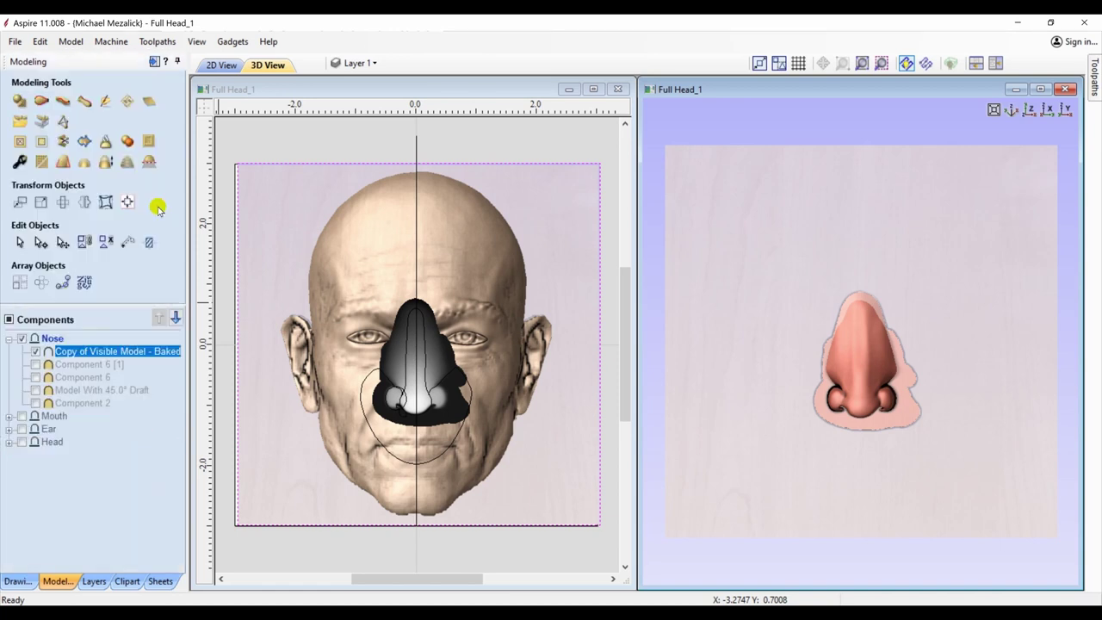
- Replace everything below height 0.0 with transparency
{"action": "left_click", "coordinate": [148, 162]}
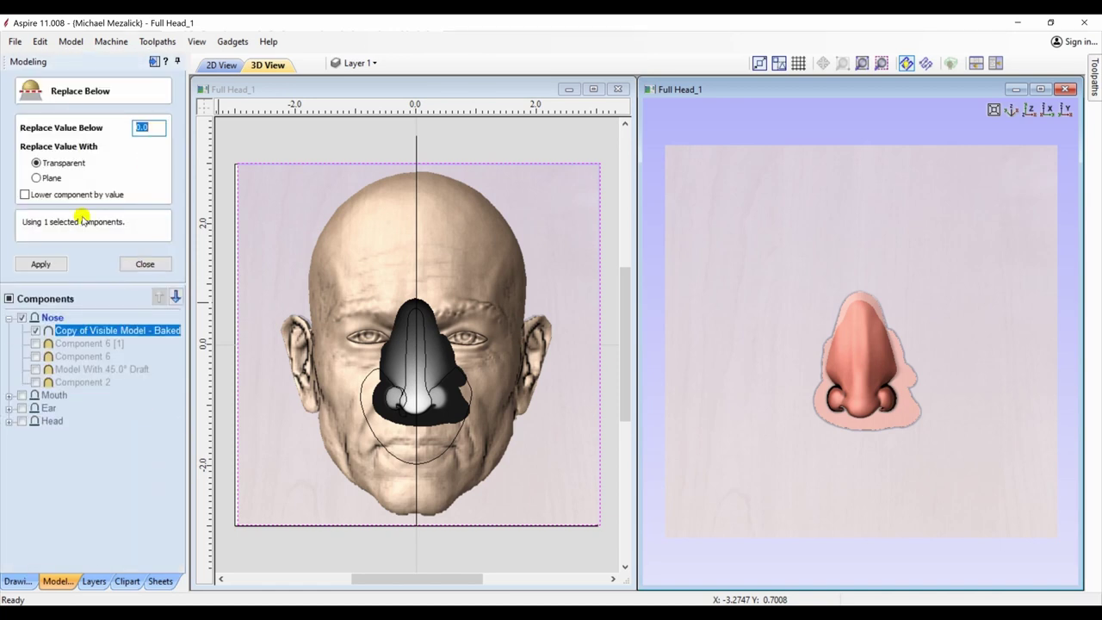
{"action": "left_click", "coordinate": [162, 127]}
{"action": "left_click", "coordinate": [48, 263]}
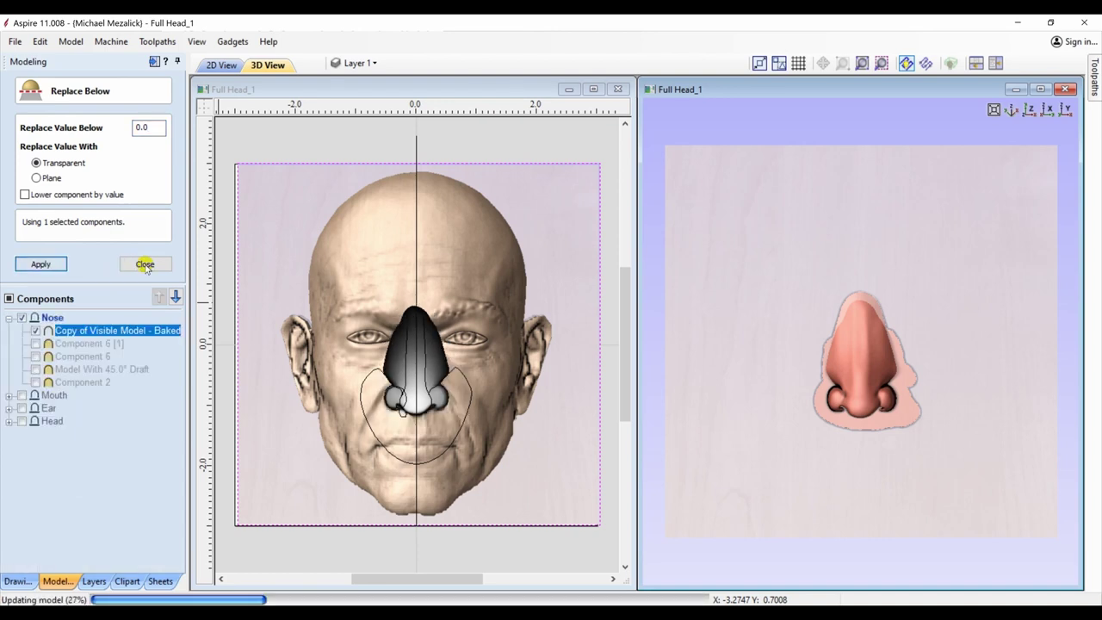
- Close the Replace Below form to return to the Modeling Tools panel
{"action": "left_click", "coordinate": [145, 264]}
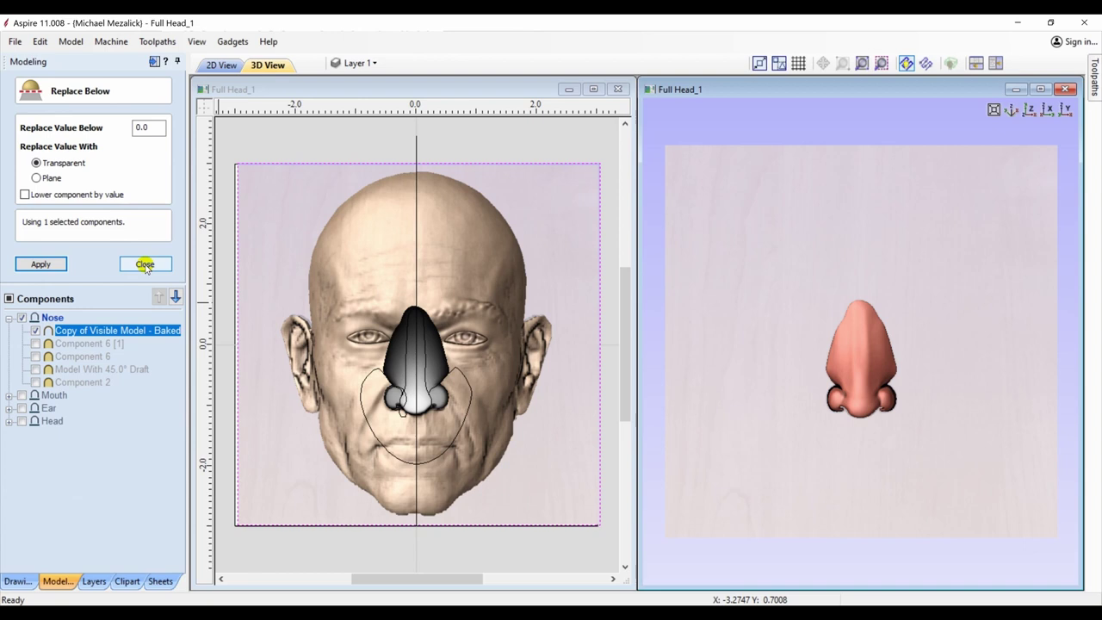